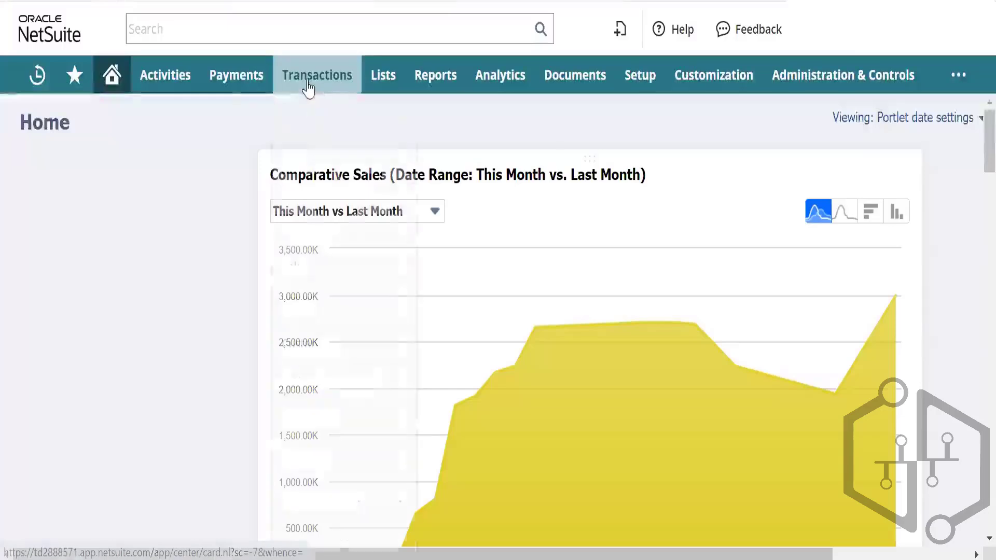
# Start a new item record of the Service for Sale type.
pyautogui.moveTo(308, 86)
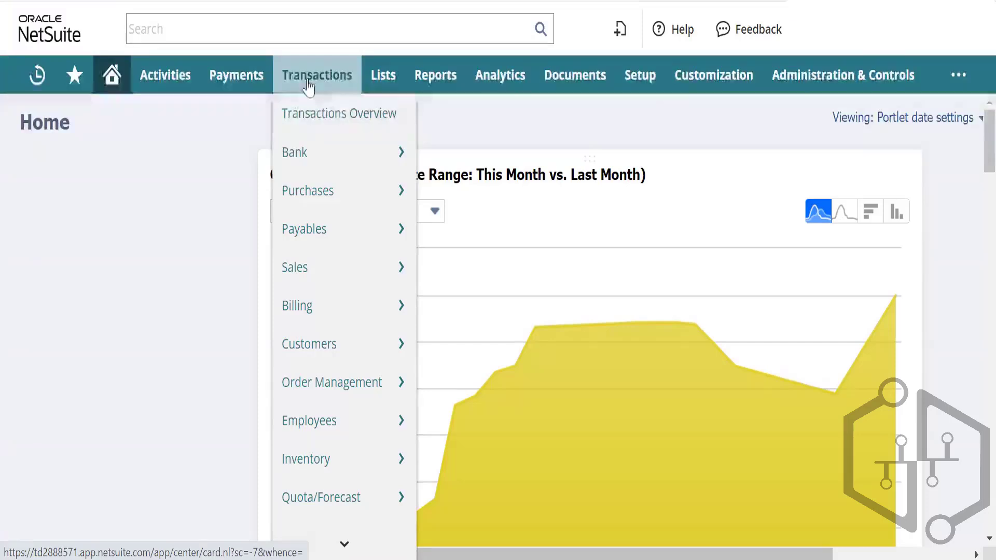
pyautogui.moveTo(381, 82)
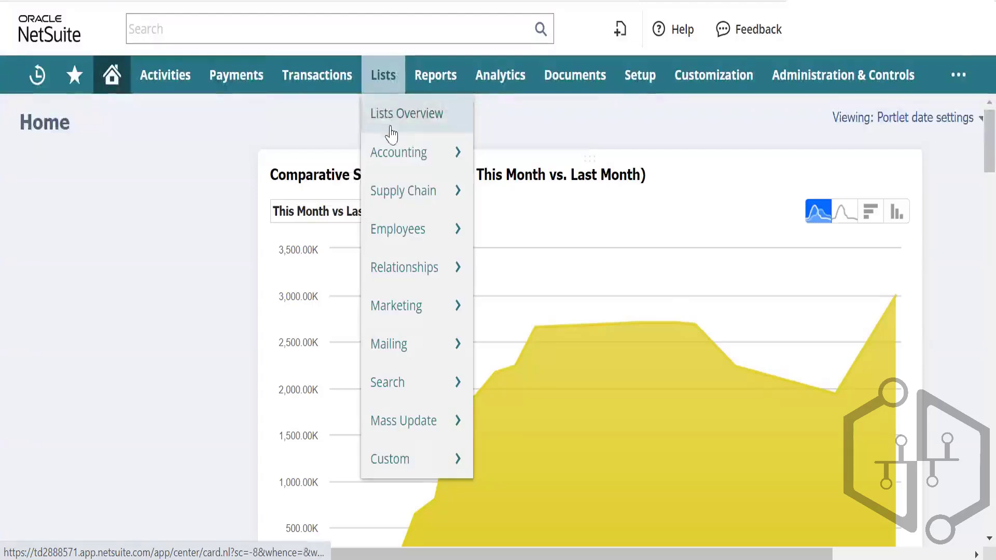
pyautogui.moveTo(426, 155)
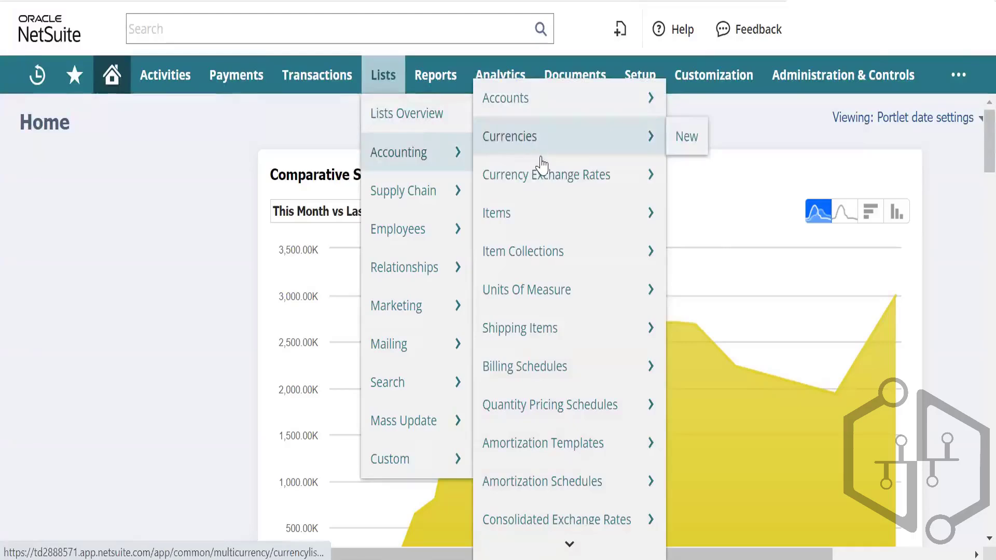
pyautogui.moveTo(535, 196)
pyautogui.moveTo(529, 215)
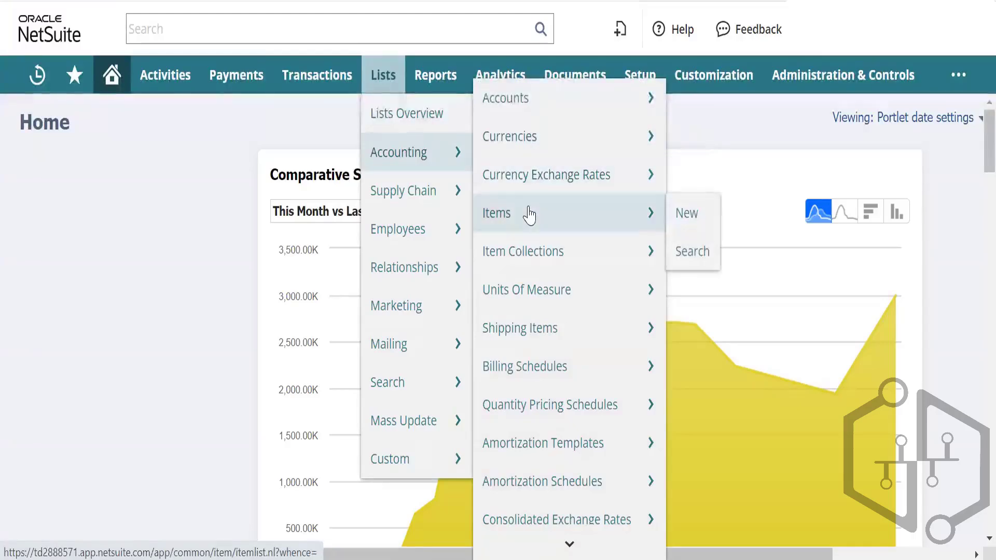
pyautogui.click(686, 218)
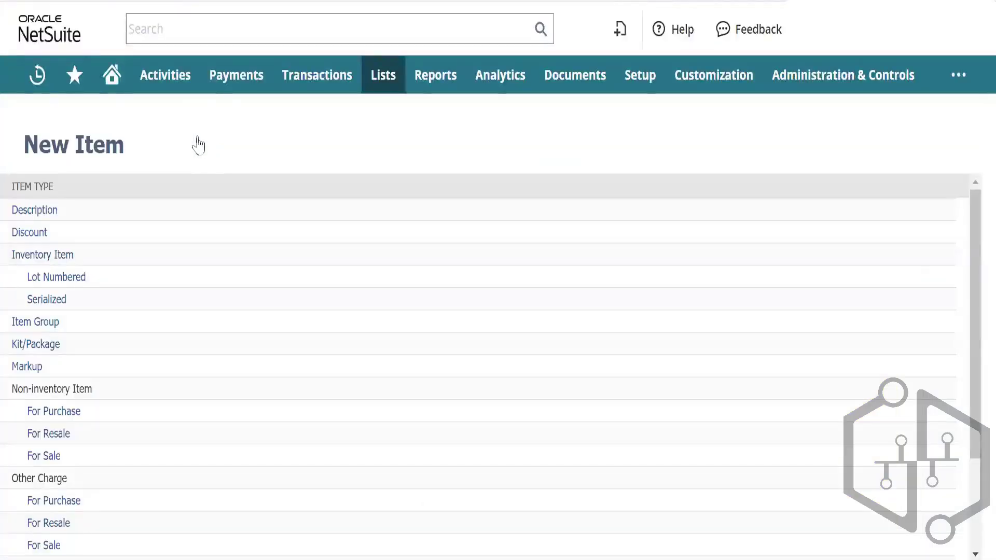
pyautogui.scroll(-3, 151, 445)
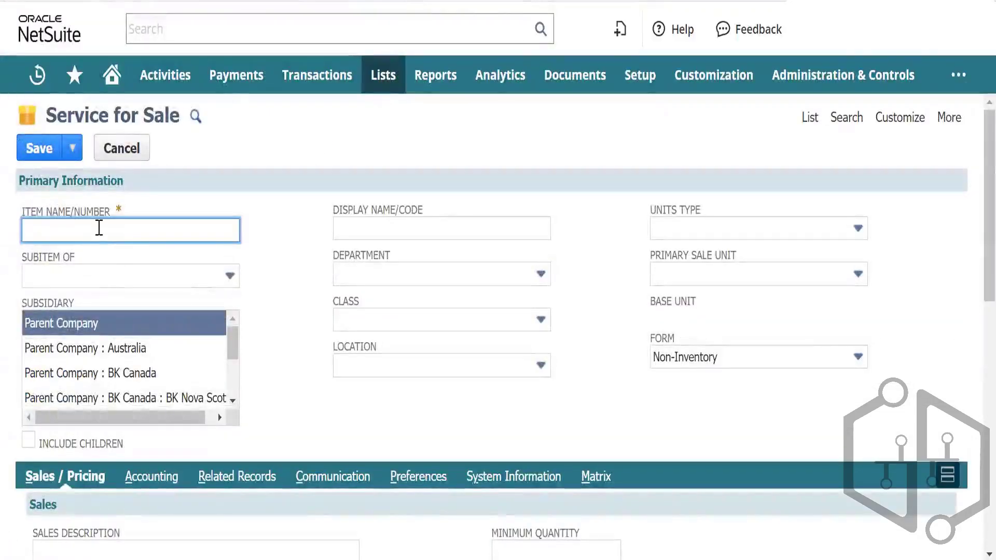
# Enter Sale Item 01 as the item name and Subscription Services as the display name.
pyautogui.write('Sa')
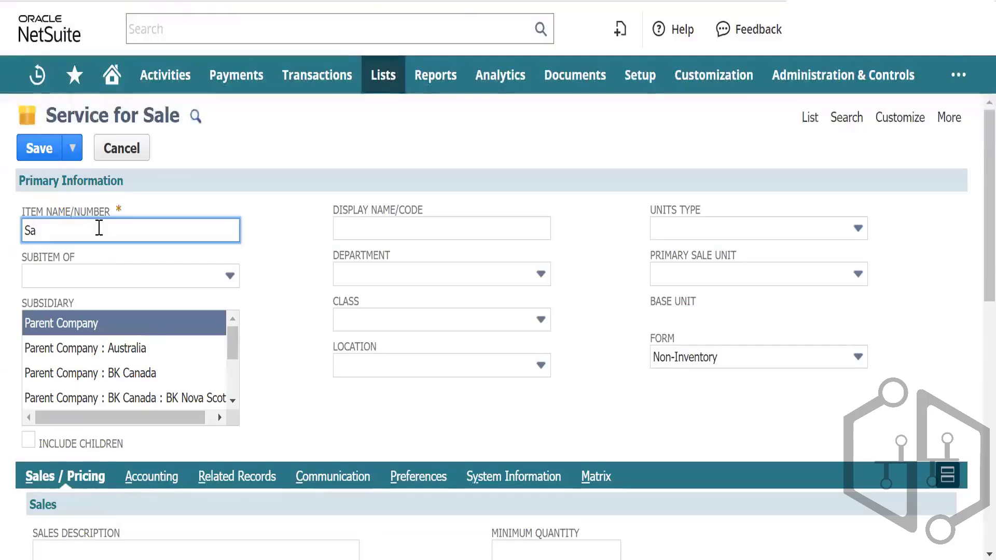
pyautogui.write('le Item')
pyautogui.press('Tab')
pyautogui.press('Tab')
pyautogui.press('Tab')
pyautogui.press('Tab')
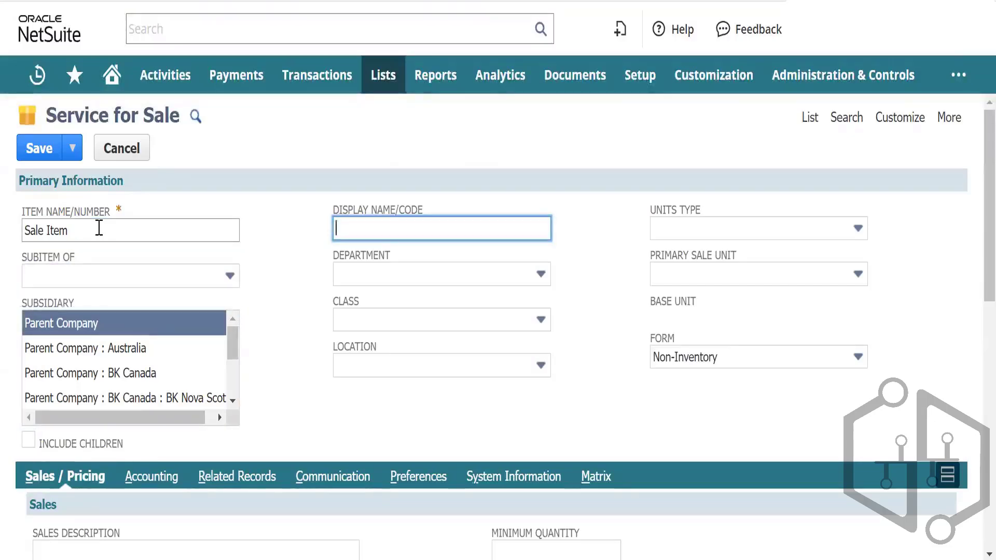
pyautogui.write('Subsc')
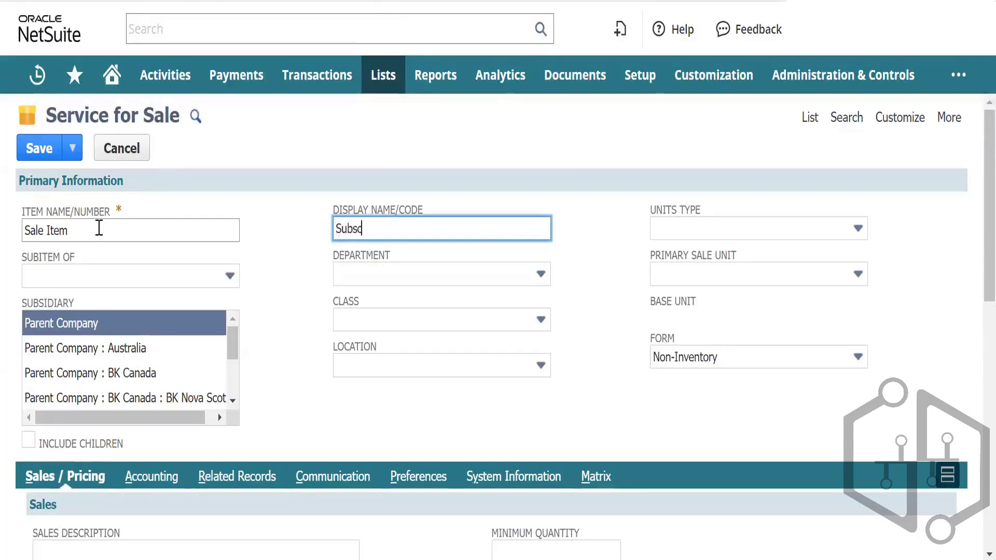
pyautogui.write('ription Services')
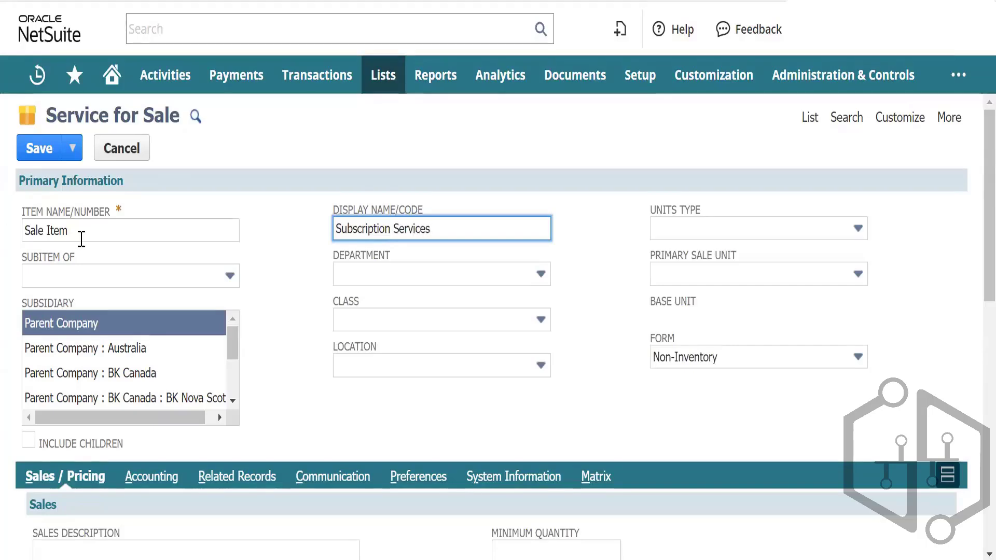
pyautogui.click(81, 233)
pyautogui.write('01')
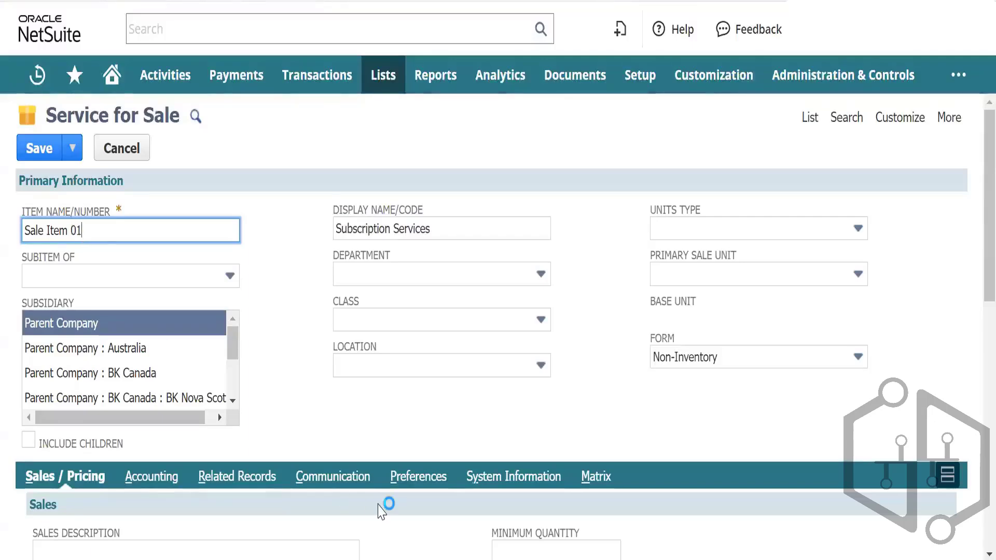
# Open a new units of measure form in a separate browser tab, keeping the unsaved item form open.
pyautogui.press('Tab')
pyautogui.press('Tab')
pyautogui.press('Tab')
pyautogui.press('Tab')
pyautogui.press('Tab')
pyautogui.press('Tab')
pyautogui.press('Tab')
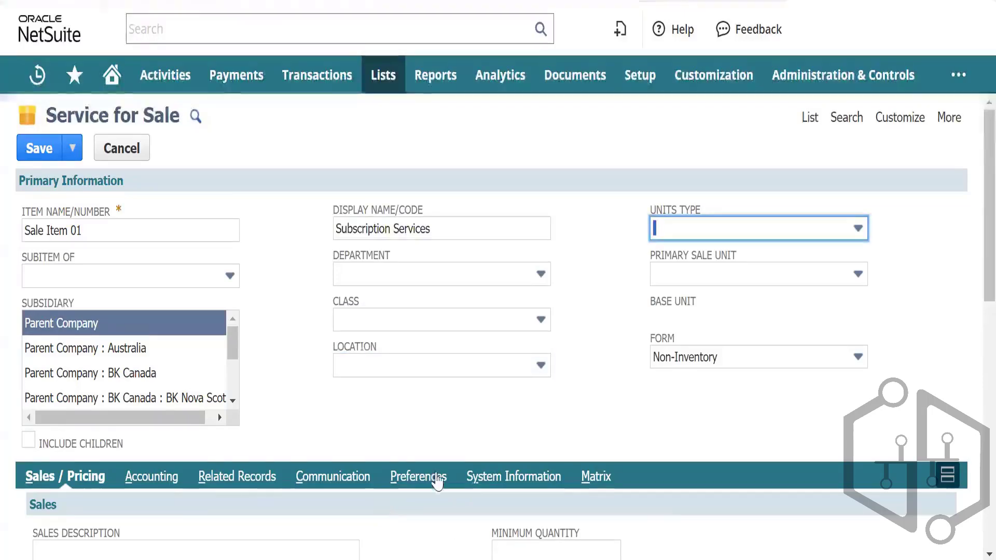
pyautogui.scroll(-2, 474, 420)
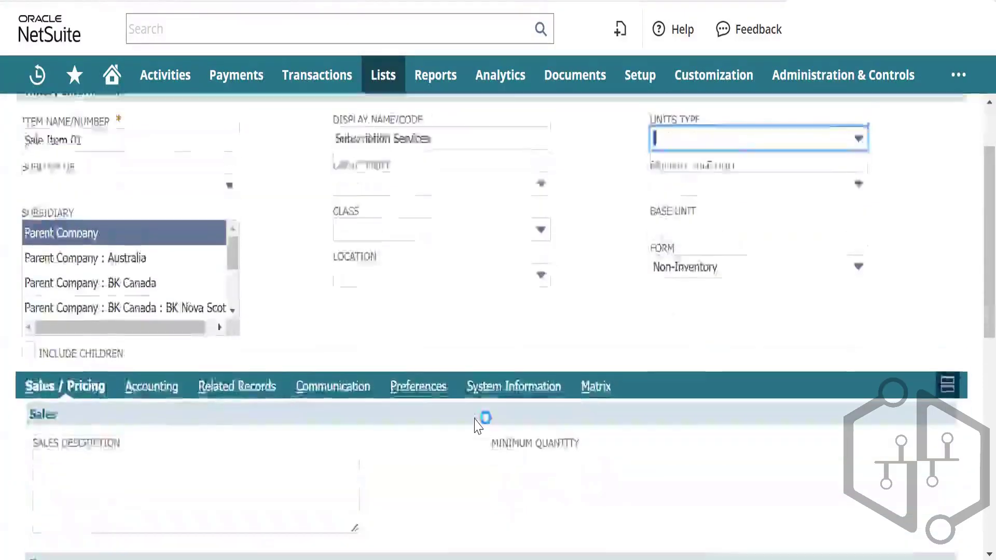
pyautogui.scroll(2, 475, 420)
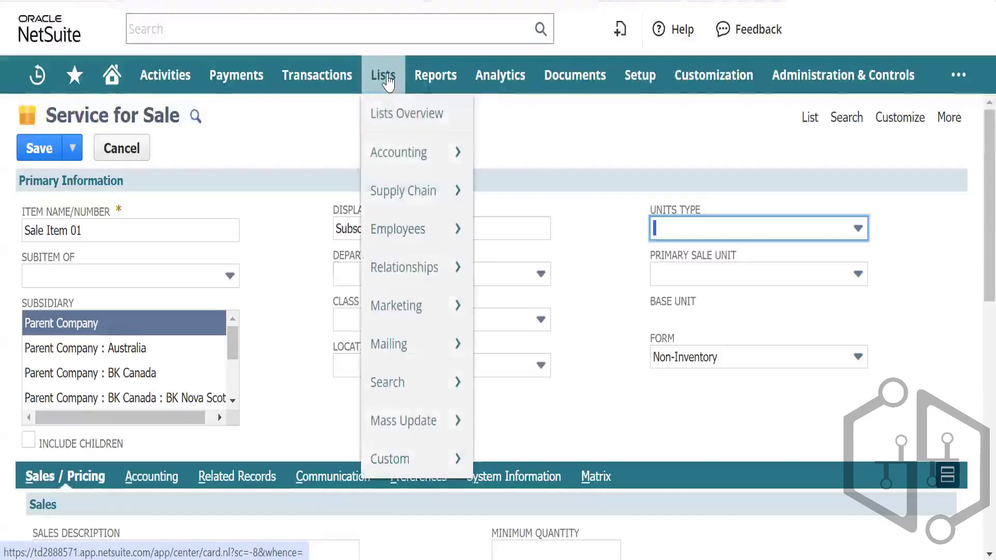
pyautogui.moveTo(396, 160)
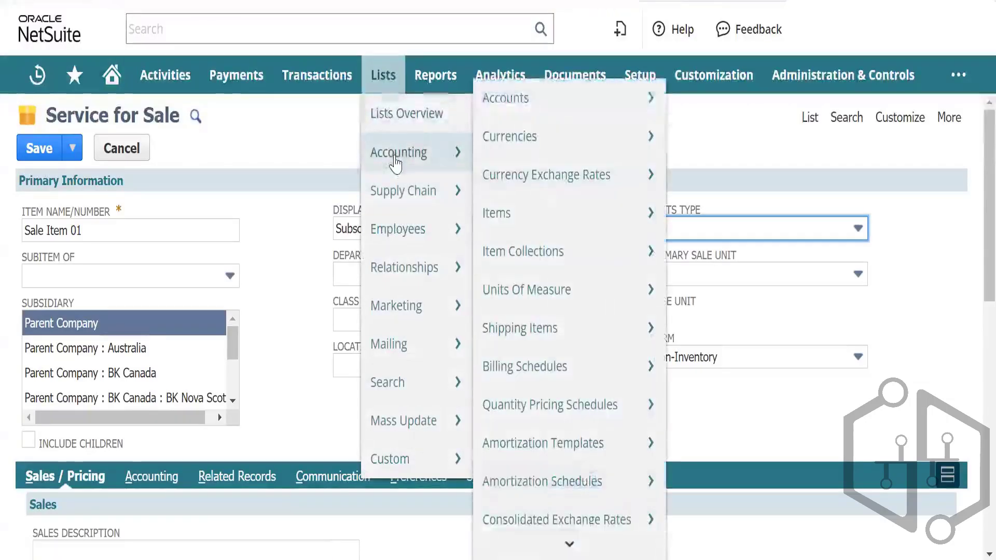
pyautogui.moveTo(558, 301)
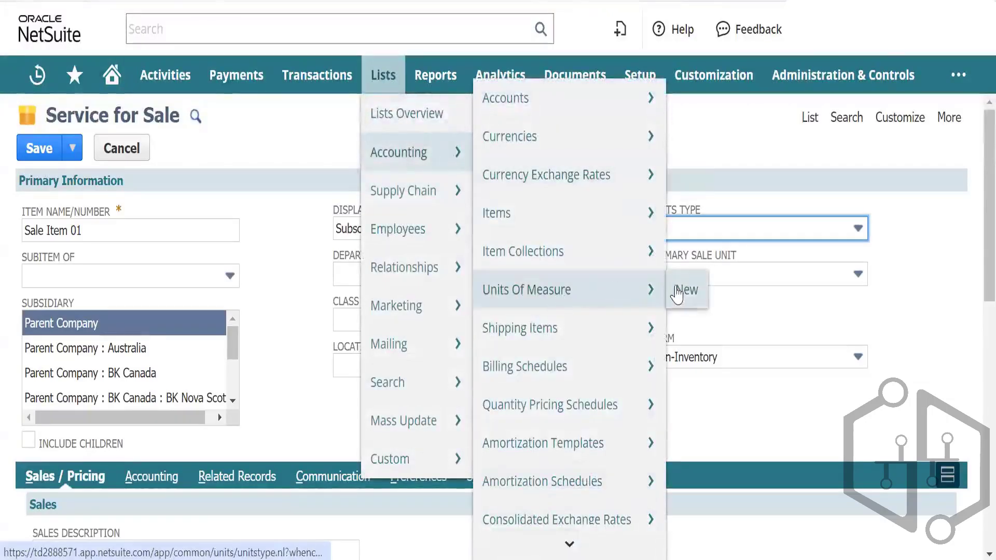
pyautogui.rightClick(687, 298)
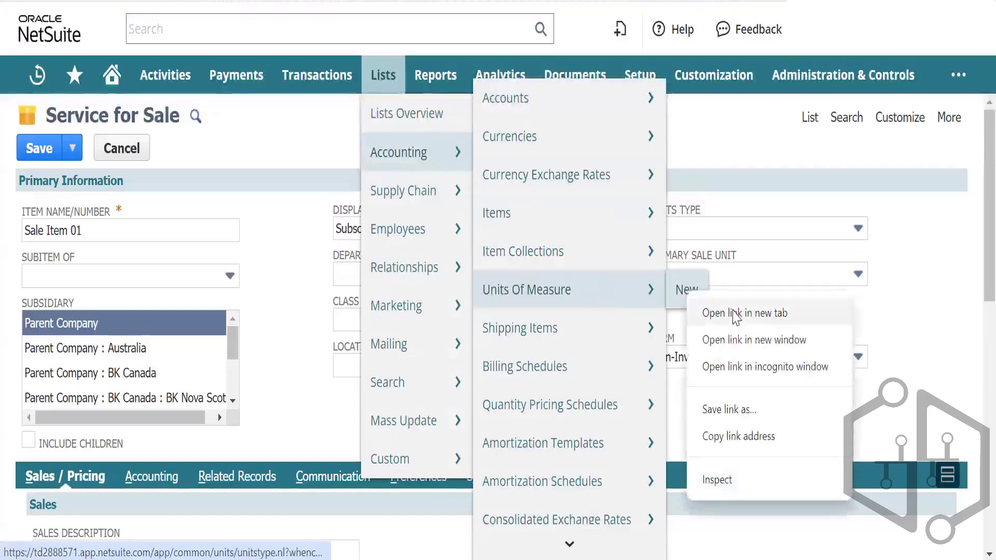
pyautogui.click(735, 314)
pyautogui.hotkey('ctrl', 'Tab')
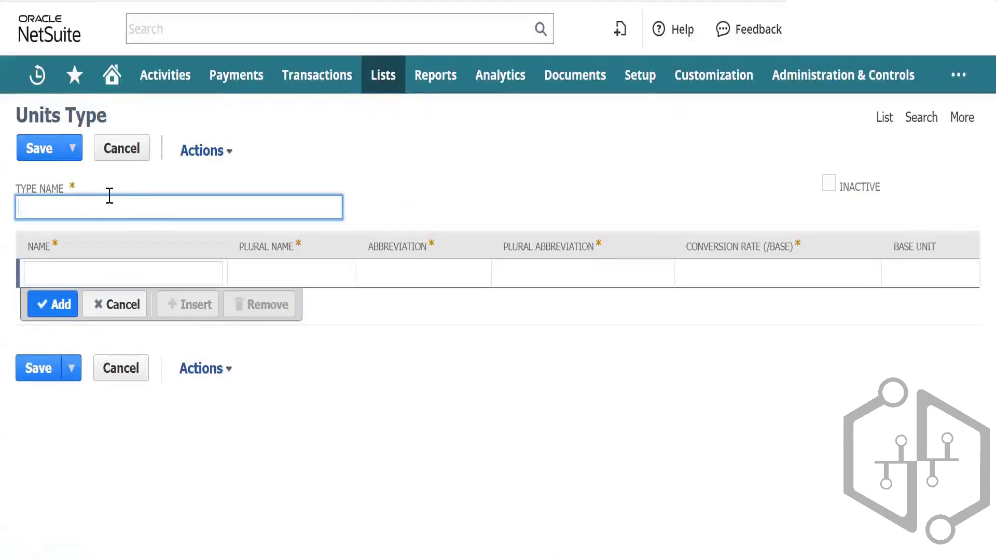
# Enter Number as the type name of the new units type.
pyautogui.write('Nu,ber')
pyautogui.press('BackSpace')
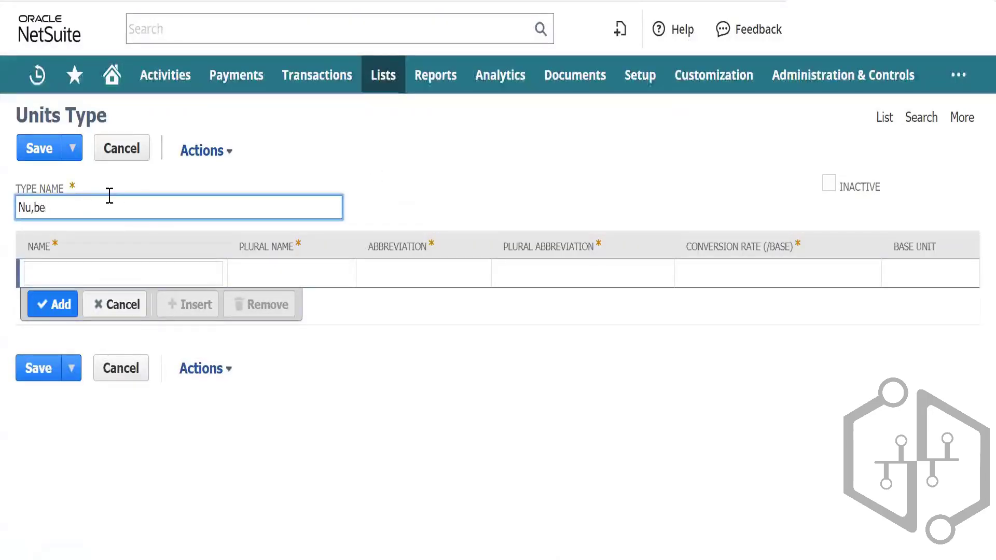
pyautogui.press('BackSpace')
pyautogui.press('BackSpace')
pyautogui.press('BackSpace')
pyautogui.write('mber')
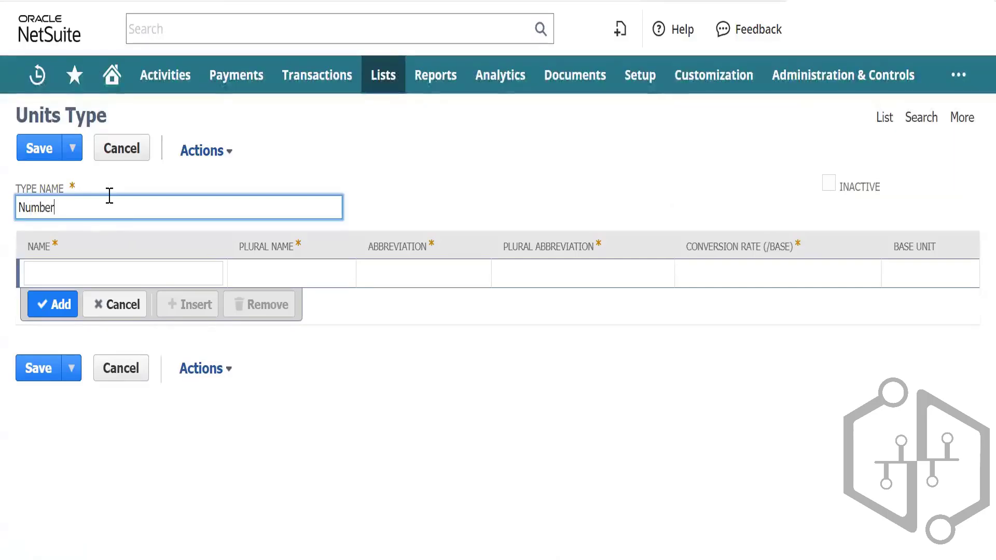
pyautogui.write('s')
pyautogui.press('BackSpace')
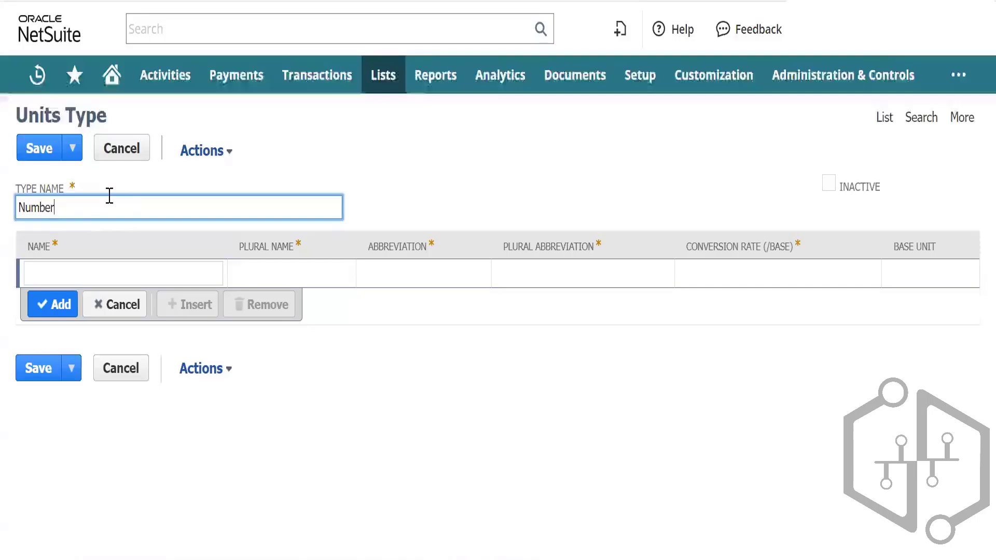
# Fill the first unit line with the name Number, plural name Number and abbreviation No.
pyautogui.press('Tab')
pyautogui.write('Number')
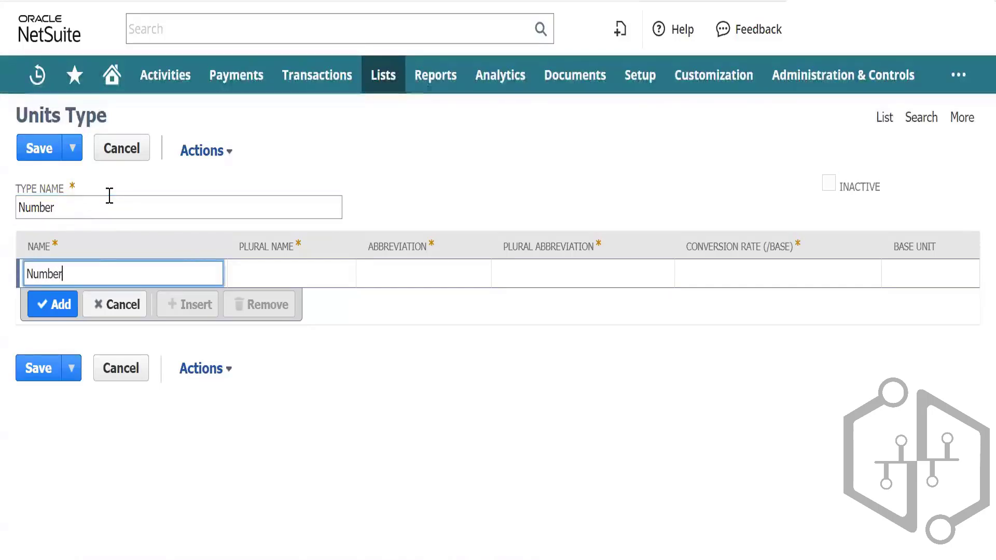
pyautogui.press('Tab')
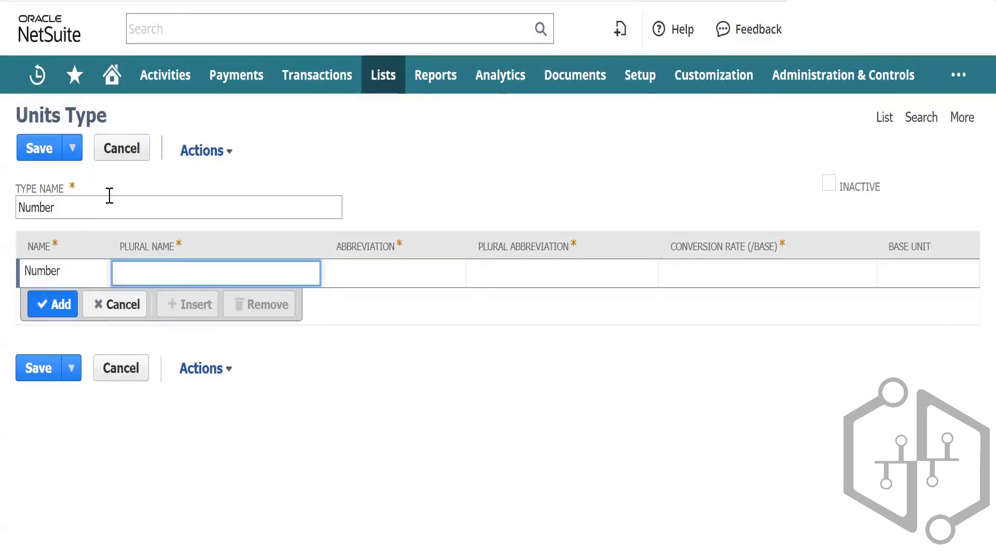
pyautogui.write('Number')
pyautogui.press('Tab')
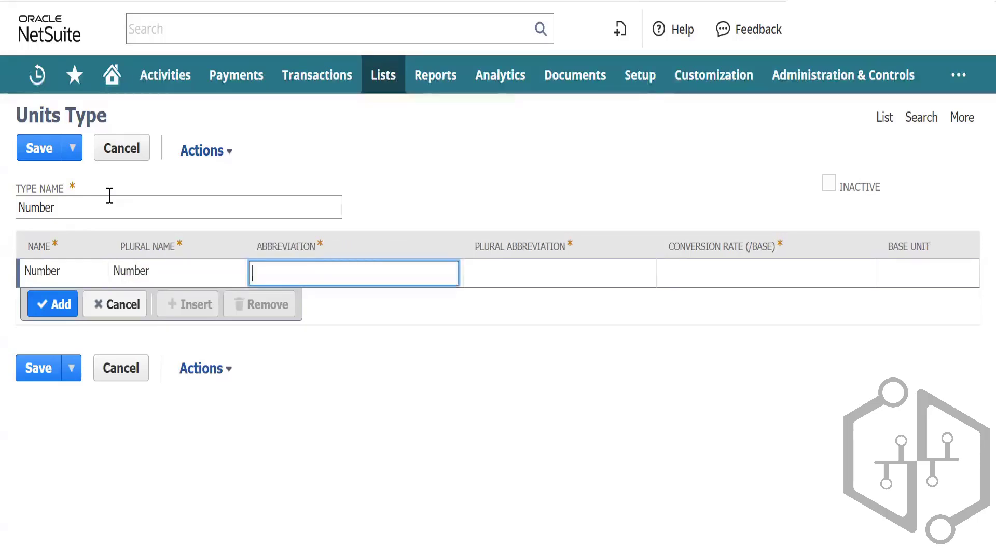
pyautogui.write('No')
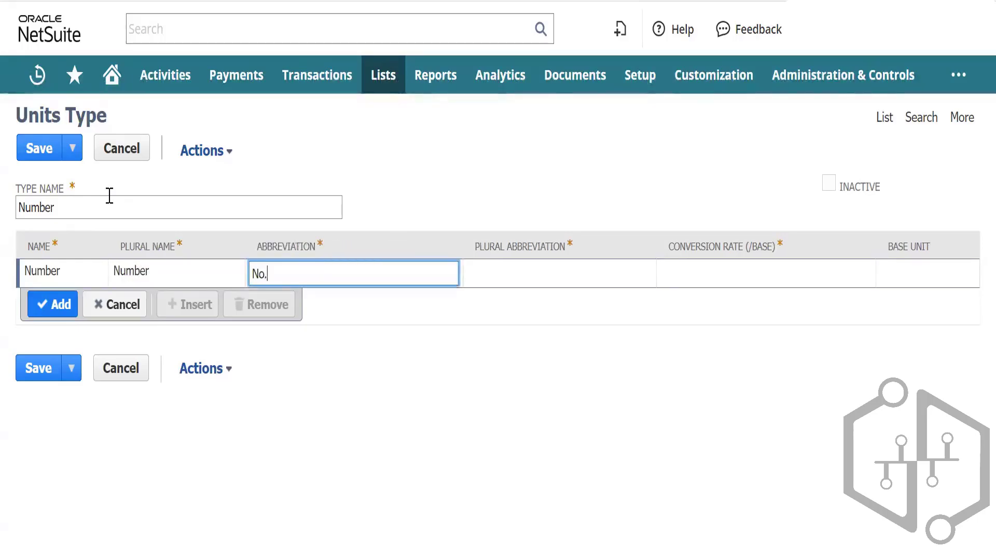
pyautogui.write('.')
pyautogui.press('Tab')
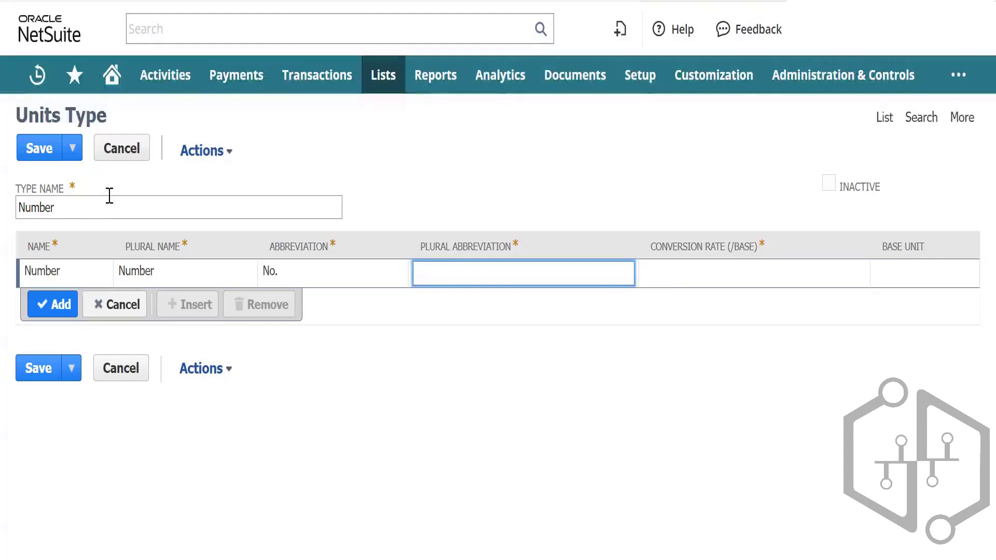
# Set the unit's plural abbreviation to Nos and change its plural name to Numbers.
pyautogui.write('No')
pyautogui.hotkey('shift', 'Tab')
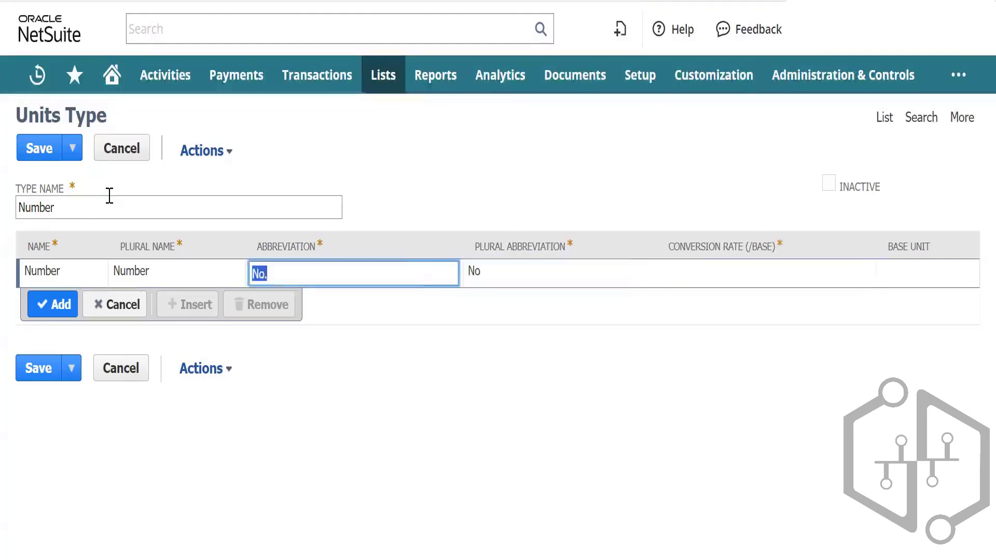
pyautogui.hotkey('shift', 'Tab')
pyautogui.press('End')
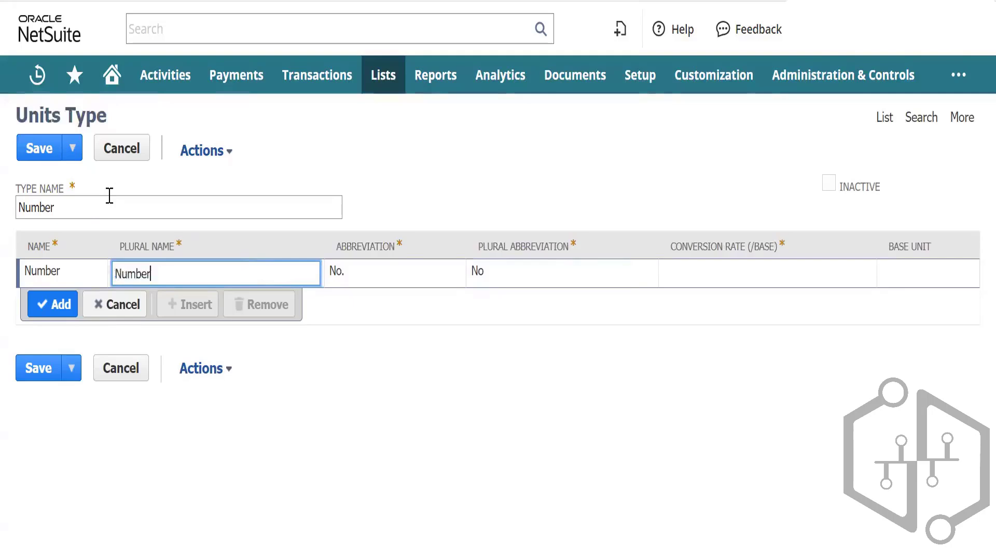
pyautogui.write('s')
pyautogui.press('Tab')
pyautogui.press('Tab')
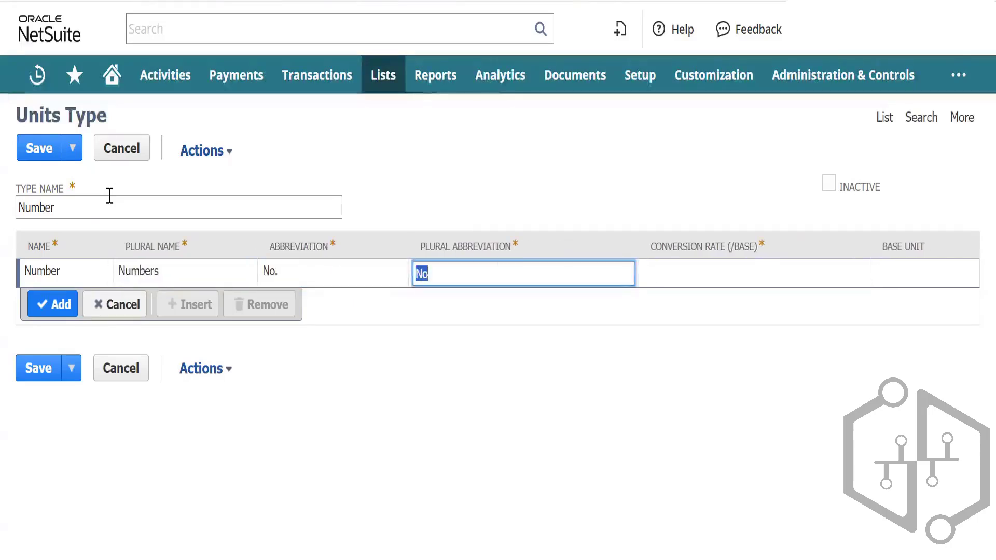
pyautogui.press('End')
pyautogui.write('s')
pyautogui.press('Tab')
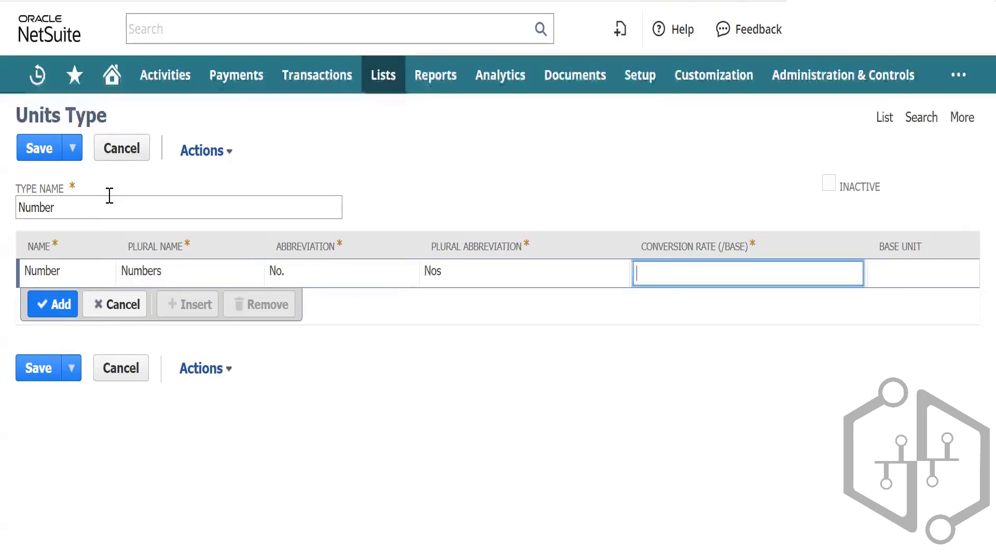
# Add the unit line as the base unit with a conversion rate of 1, and save the units type.
pyautogui.write('1')
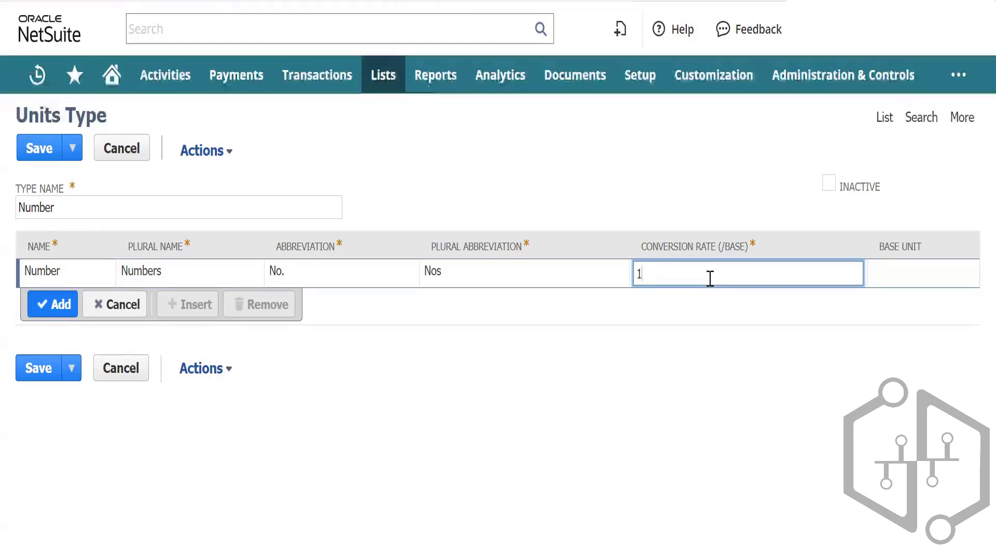
pyautogui.press('Tab')
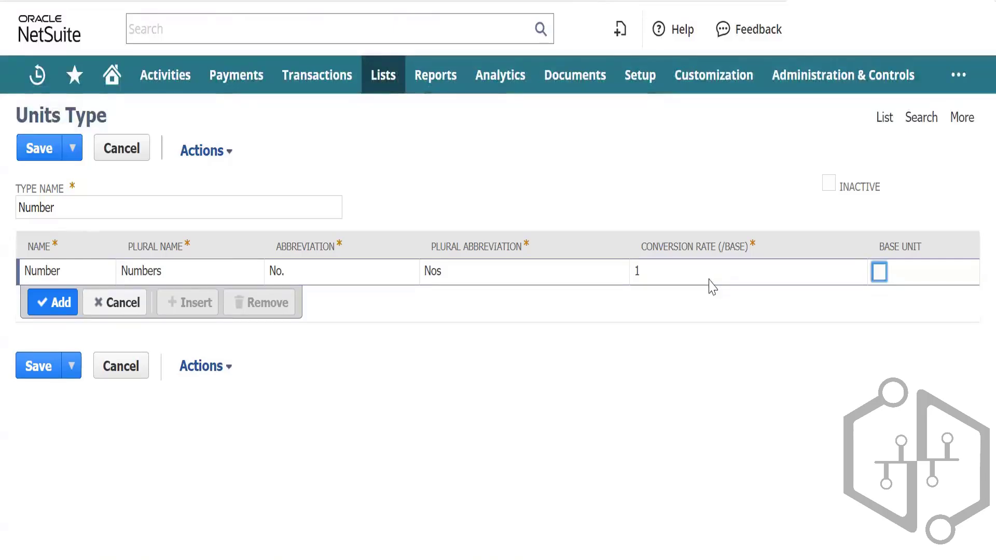
pyautogui.click(879, 272)
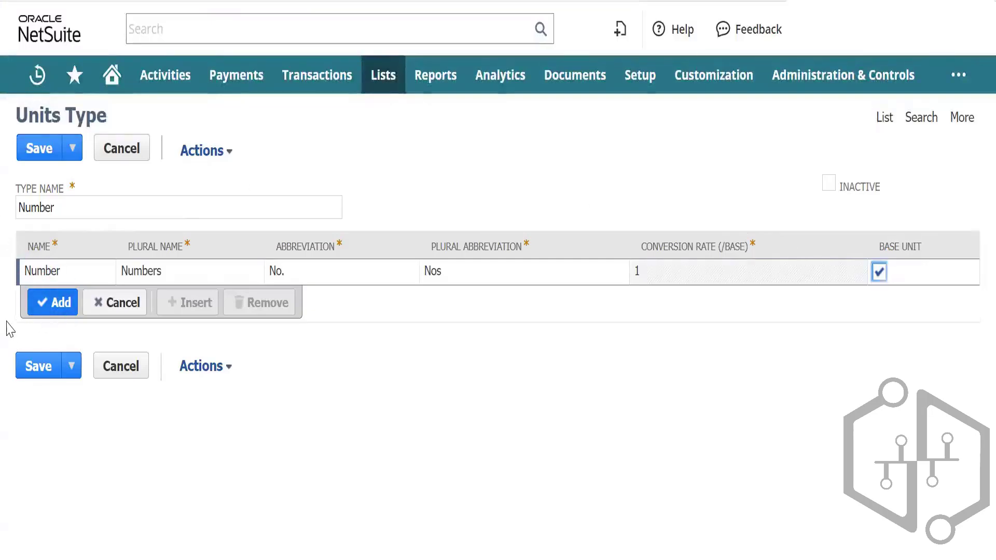
pyautogui.click(58, 307)
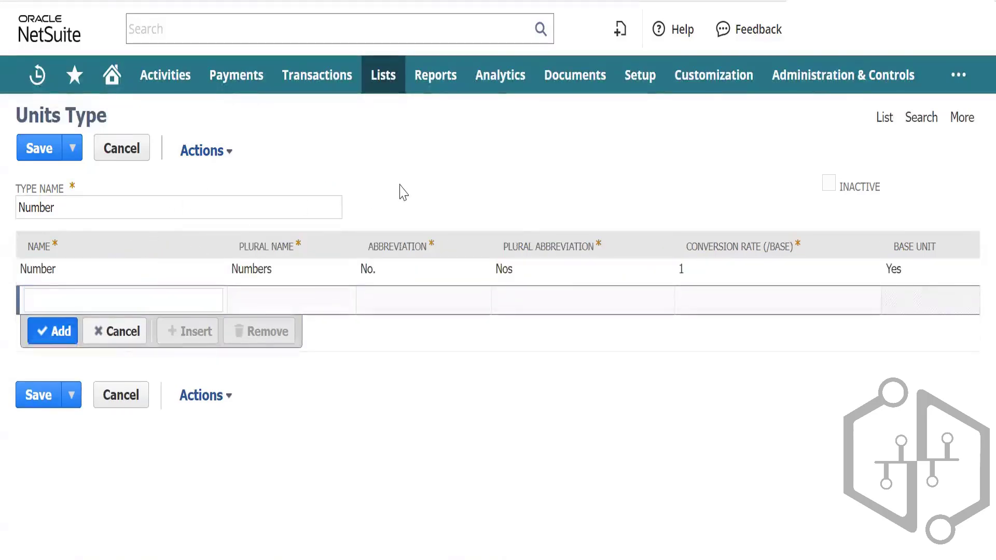
pyautogui.click(30, 153)
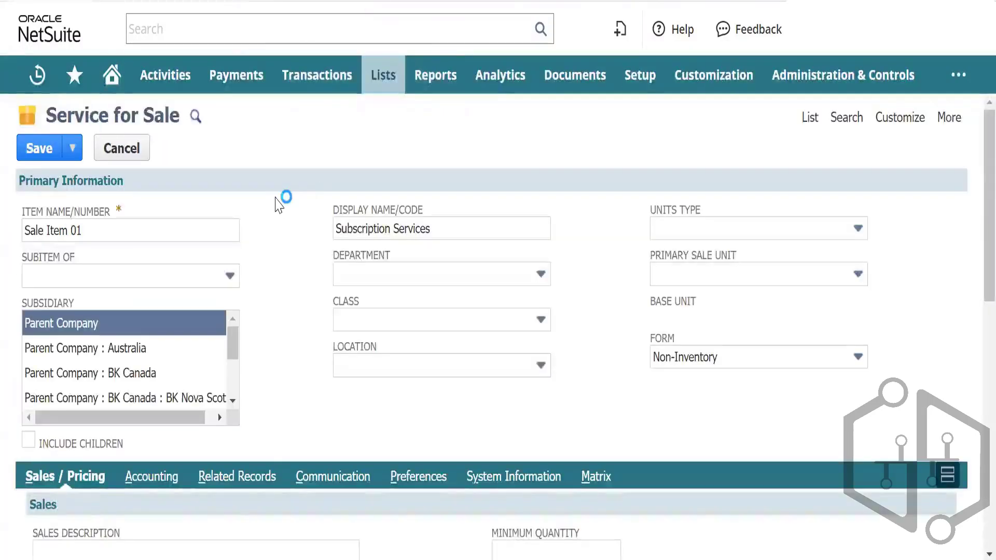
# Reload the Service for Sale form, discarding its unsaved entries, and enter Sale Item 01 as the item name.
pyautogui.moveTo(165, 74)
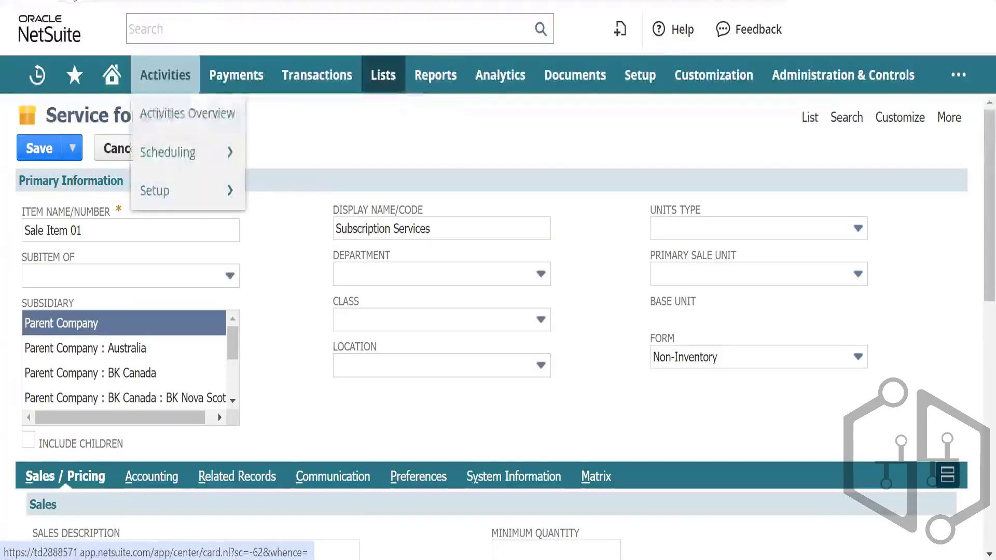
pyautogui.press('F5')
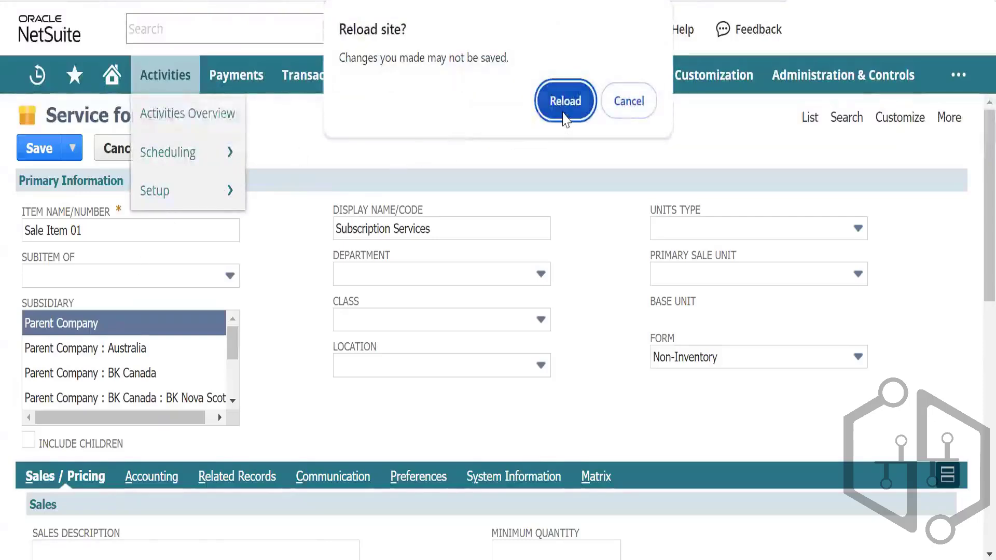
pyautogui.click(565, 104)
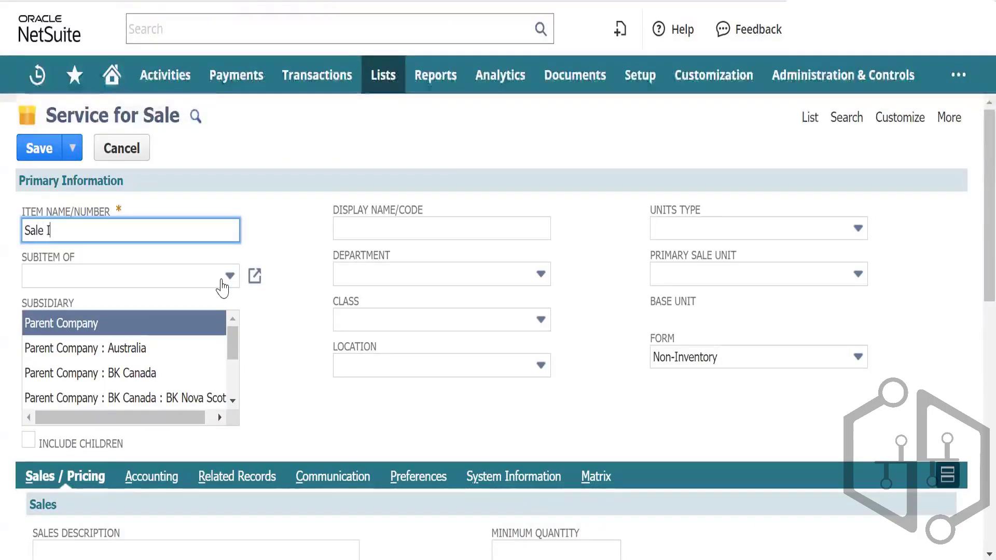
pyautogui.write('Item 01')
pyautogui.press('Tab')
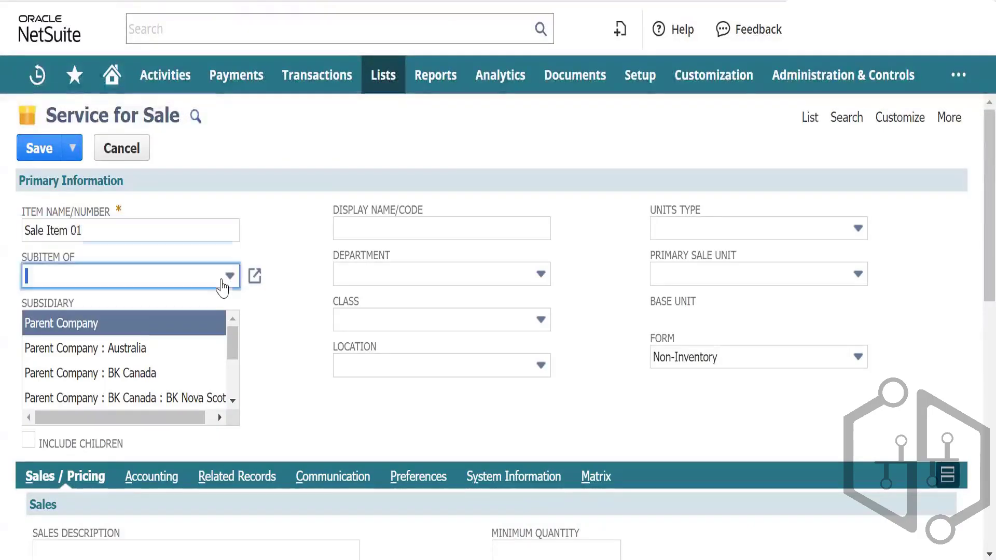
# Assign the item to the subsidiary Parent Company : BK Canada and include its children.
pyautogui.press('Tab')
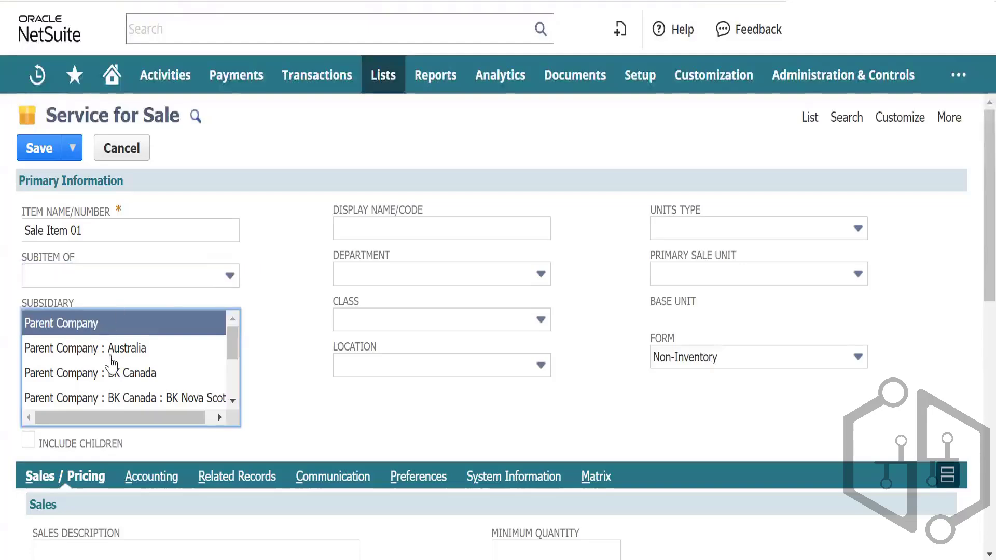
pyautogui.scroll(-2, 111, 362)
pyautogui.scroll(1, 117, 364)
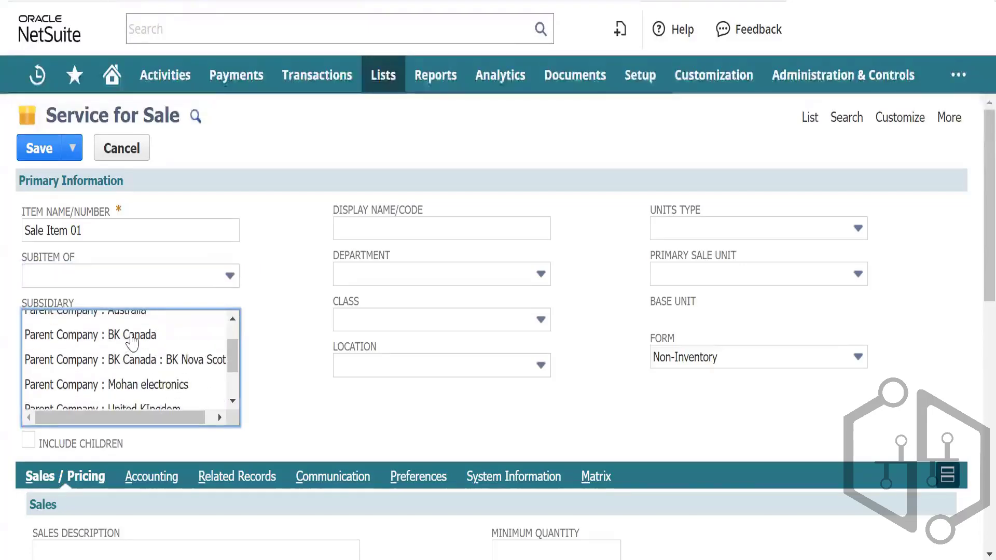
pyautogui.click(127, 336)
pyautogui.click(30, 444)
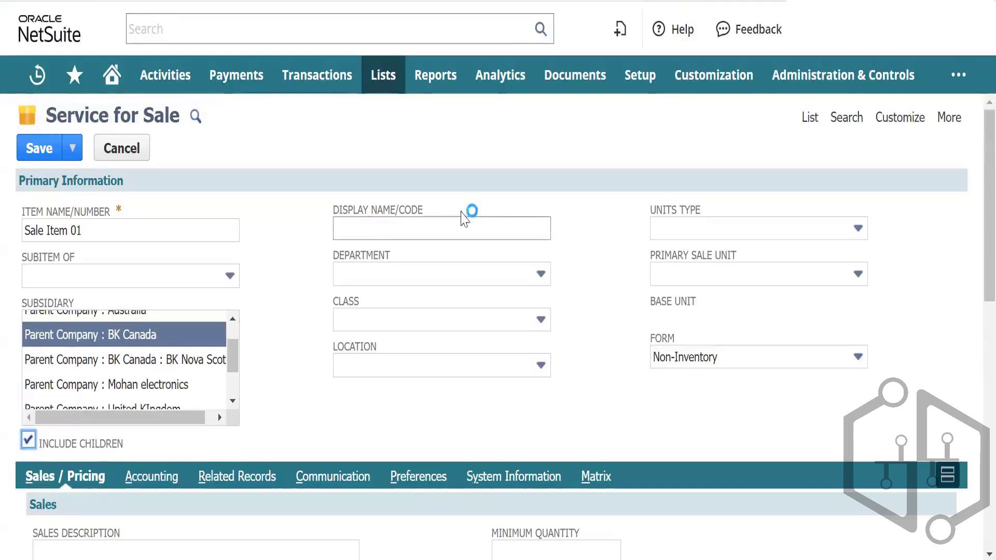
# Enter Subscription Services as the item's display name and leave department, class and location empty.
pyautogui.click(394, 228)
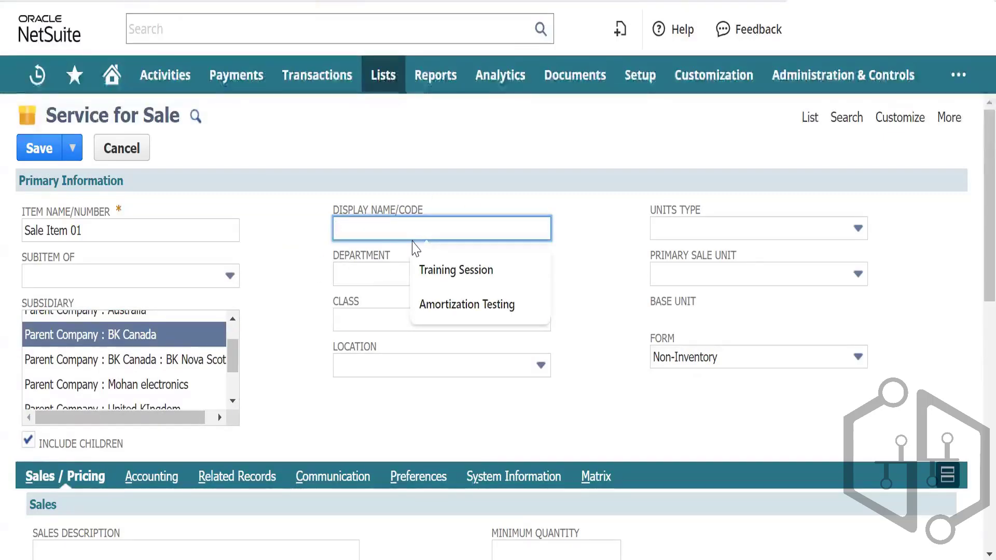
pyautogui.write('Subsc')
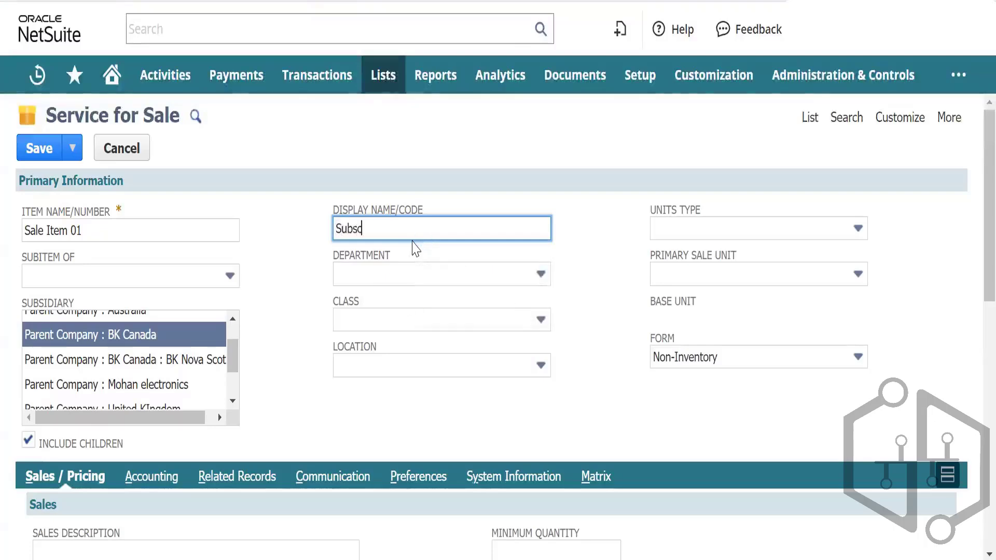
pyautogui.write('ription ')
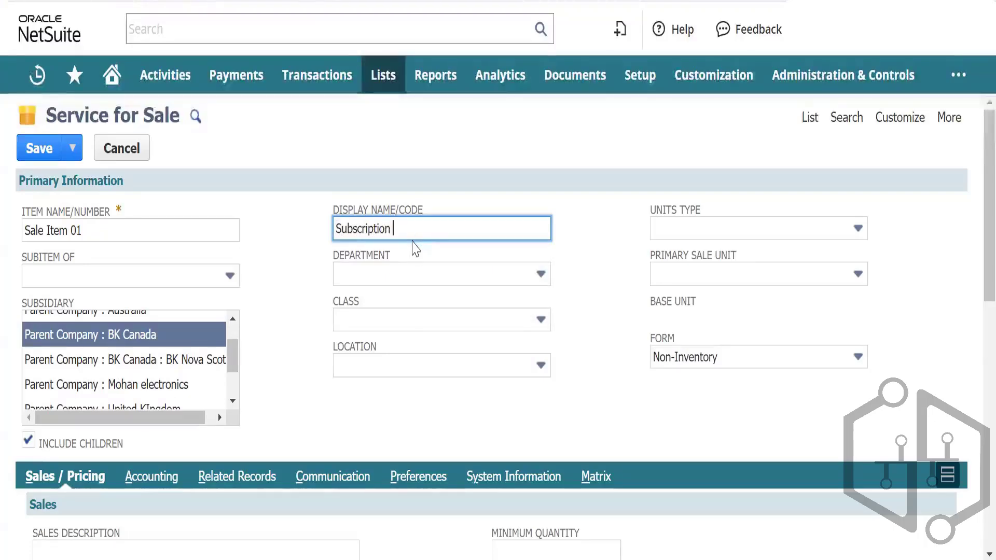
pyautogui.write('Services')
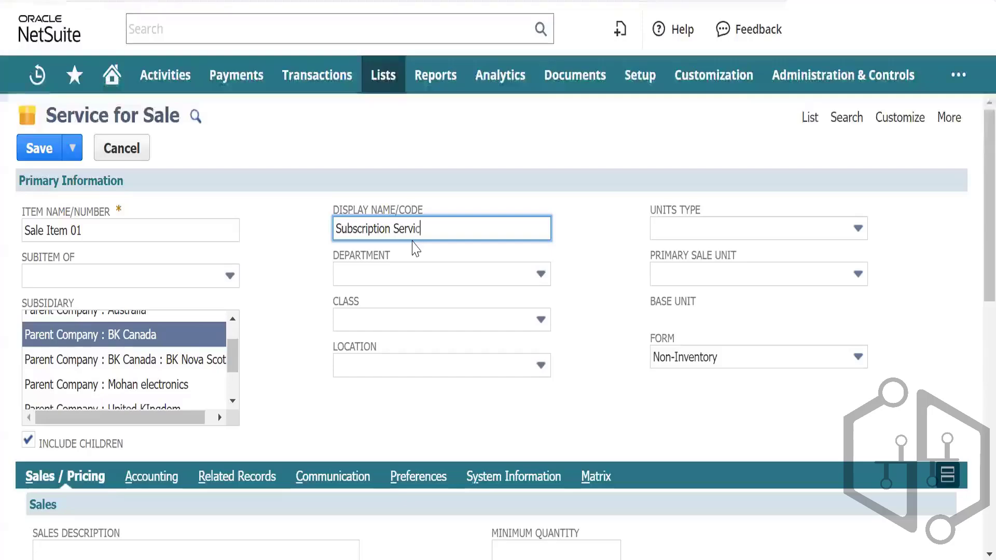
pyautogui.press('Tab')
pyautogui.press('Tab')
pyautogui.press('Tab')
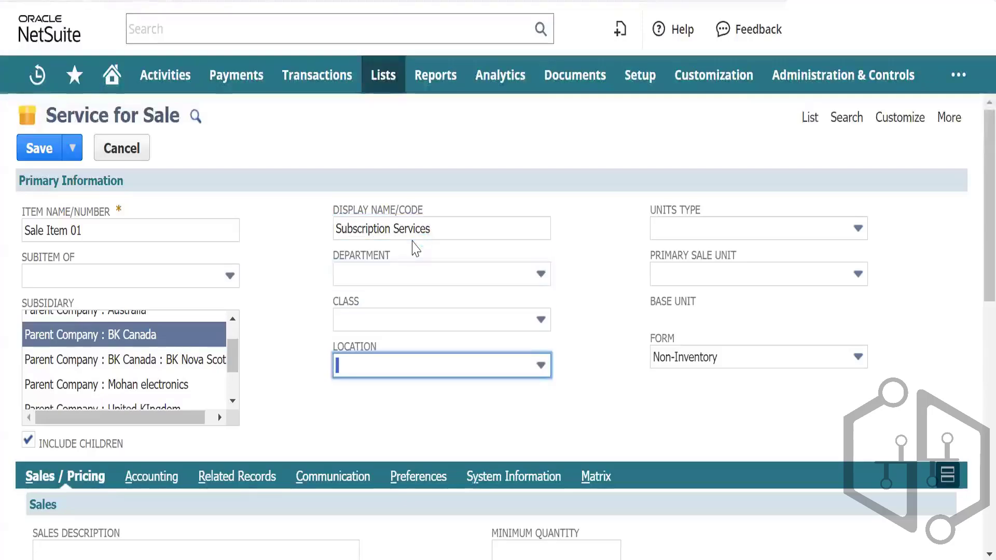
# Set the item's units type to Number.
pyautogui.click(689, 231)
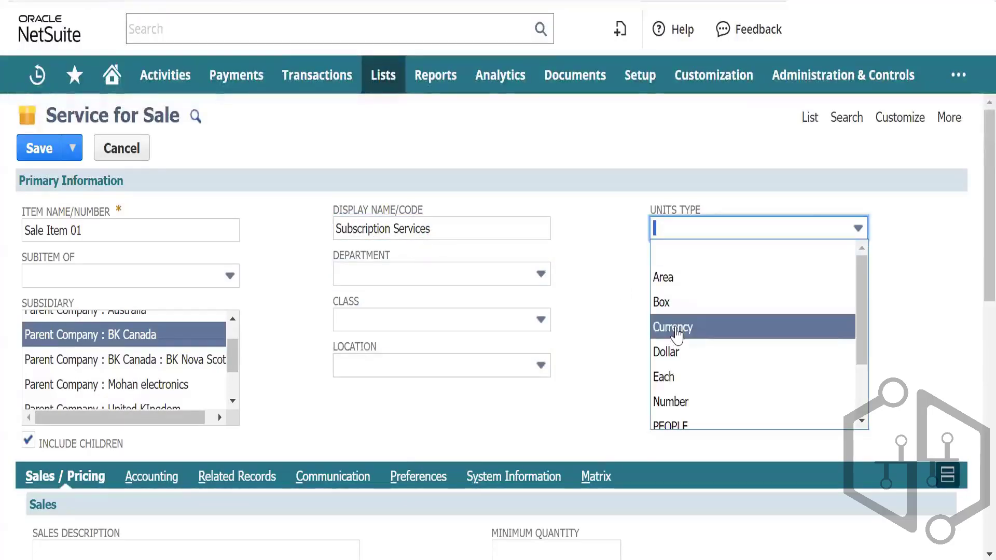
pyautogui.scroll(-2, 700, 327)
pyautogui.click(701, 326)
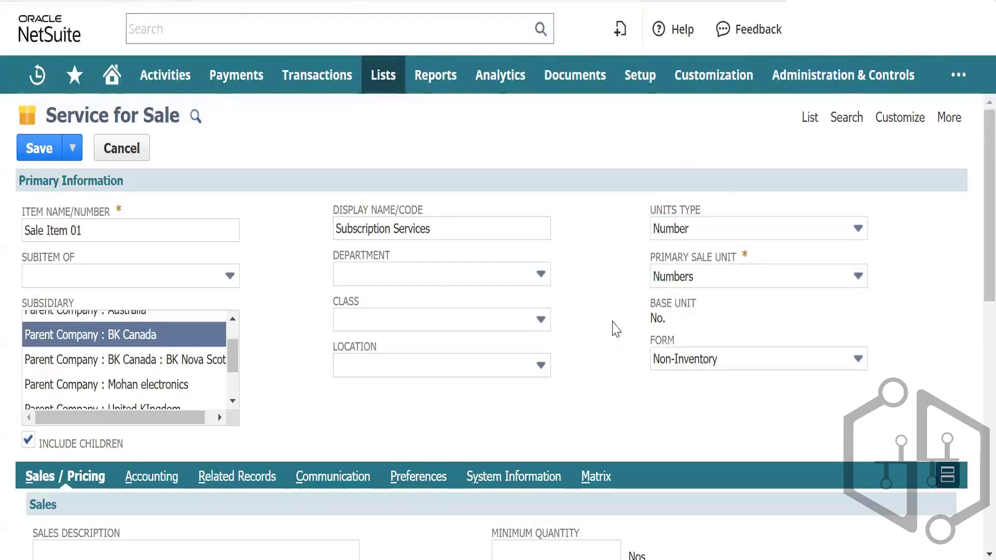
# Enter Subscription Services as the sales description of the item.
pyautogui.scroll(-2, 600, 392)
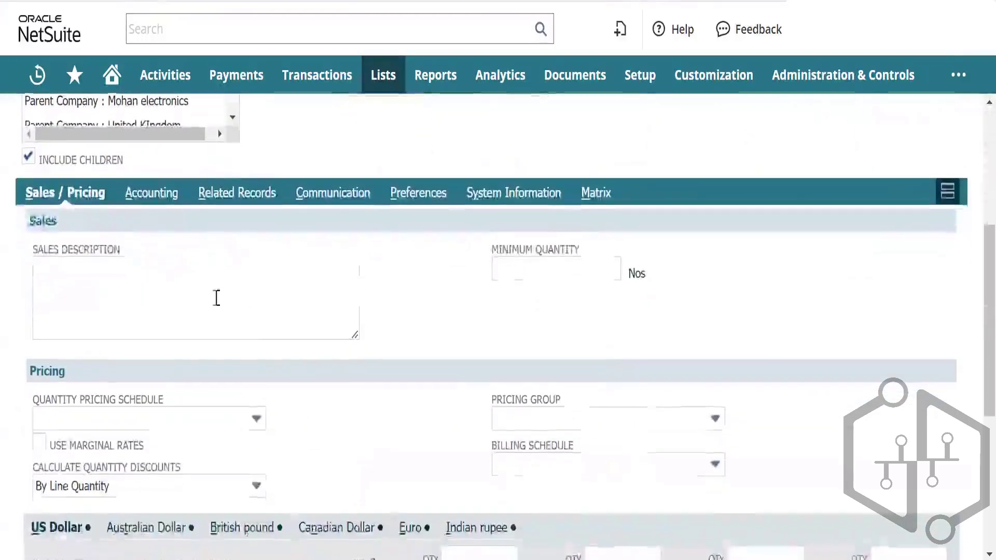
pyautogui.click(92, 283)
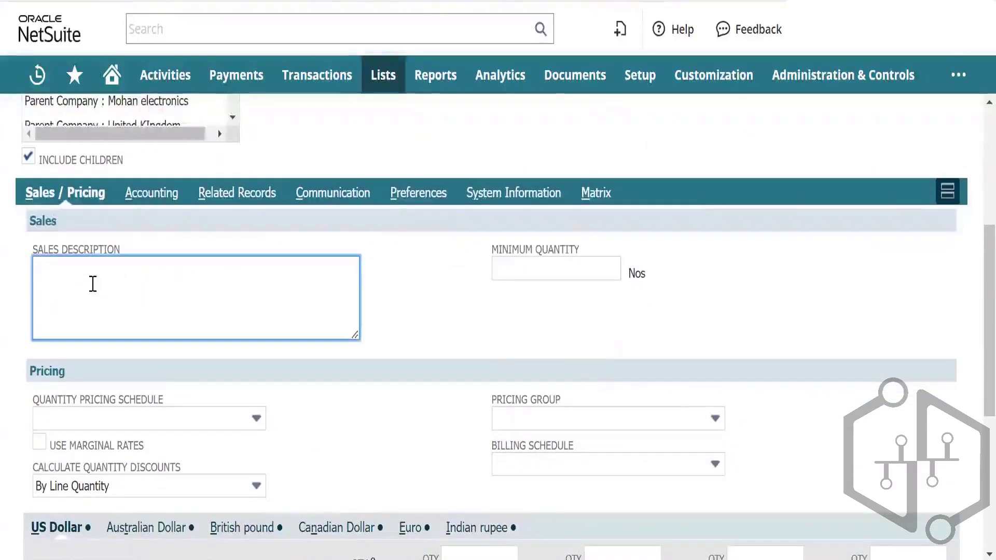
pyautogui.write('Subsc')
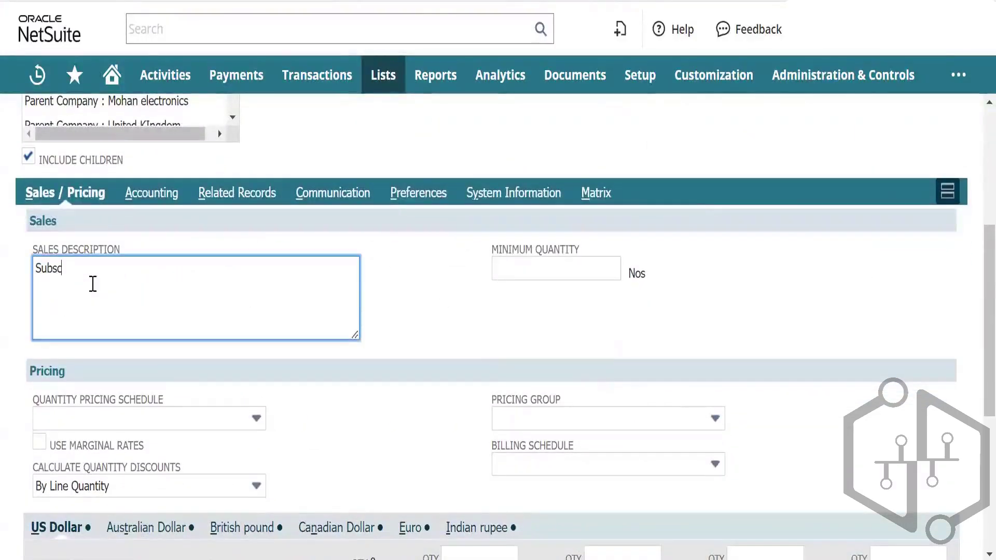
pyautogui.write('ription Services')
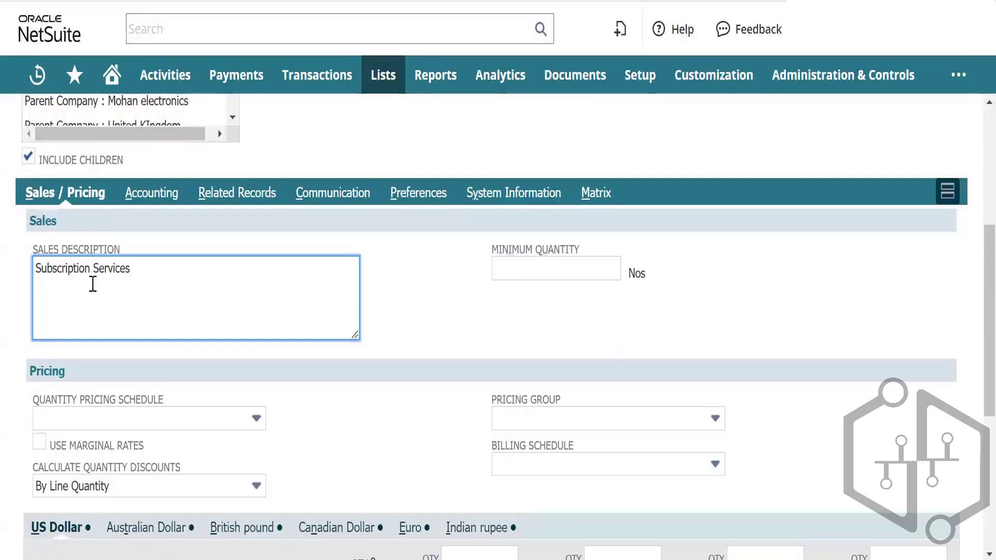
pyautogui.press('Tab')
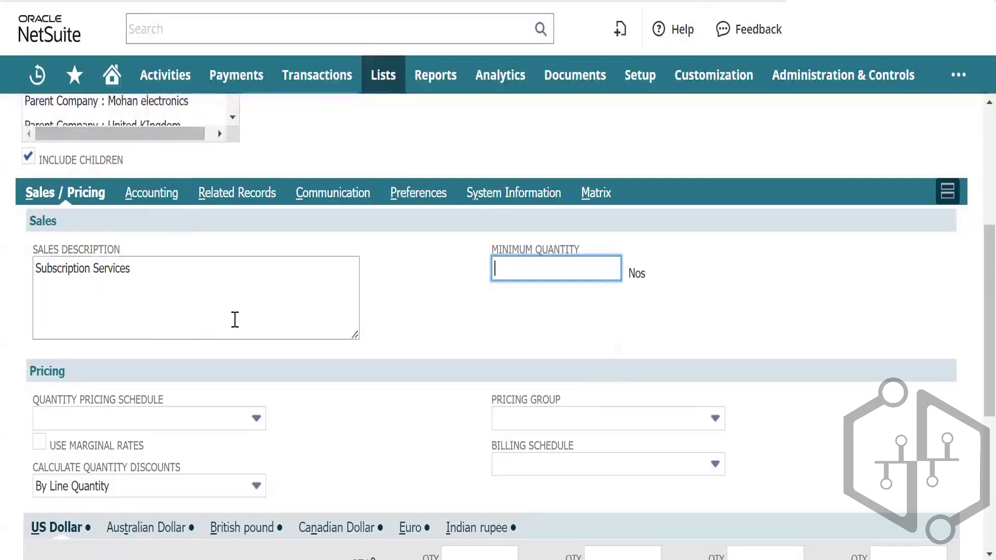
# Set the Canadian Dollar base price to 1000 for quantity 0 in the item's pricing table.
pyautogui.scroll(-5, 226, 304)
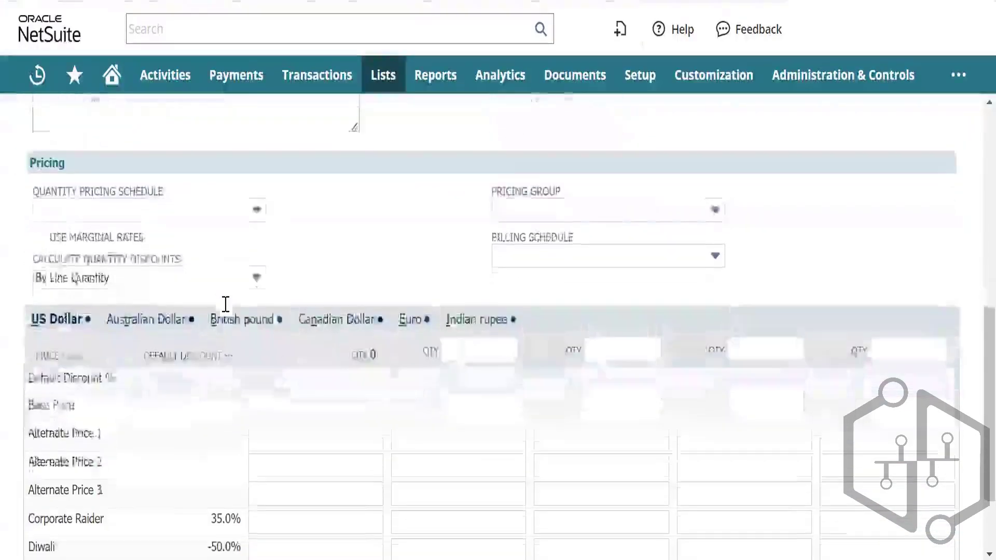
pyautogui.scroll(1, 224, 310)
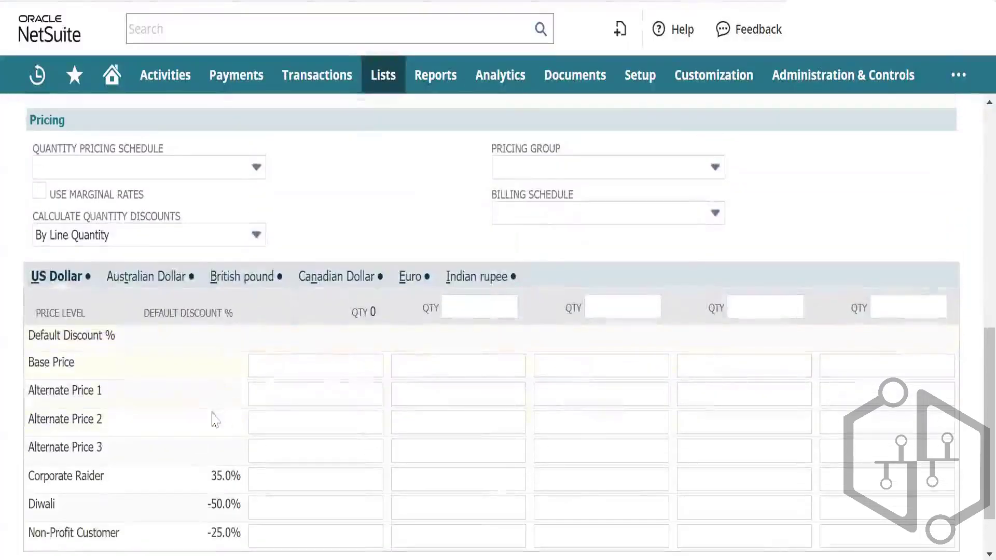
pyautogui.scroll(6, 274, 269)
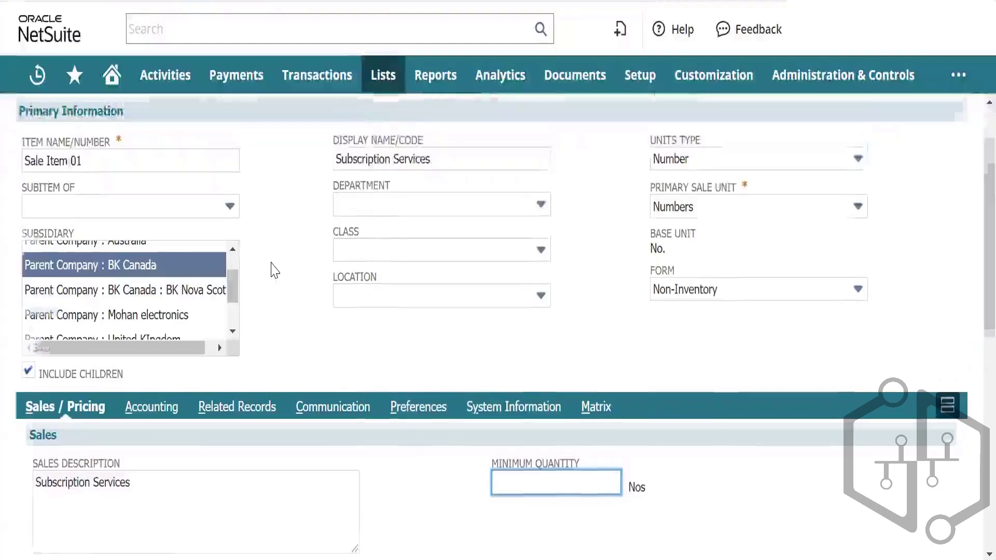
pyautogui.scroll(-6, 271, 269)
pyautogui.scroll(-2, 289, 358)
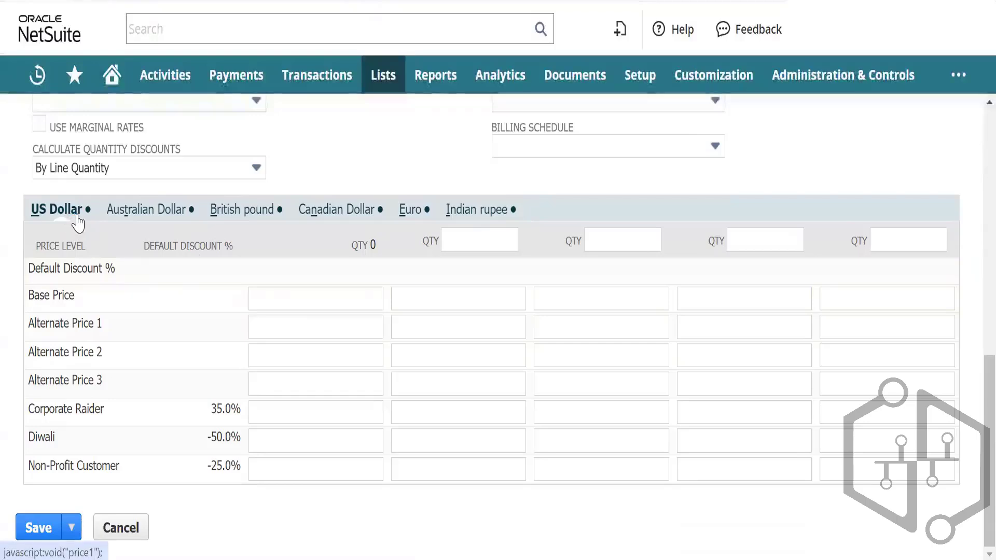
pyautogui.click(322, 329)
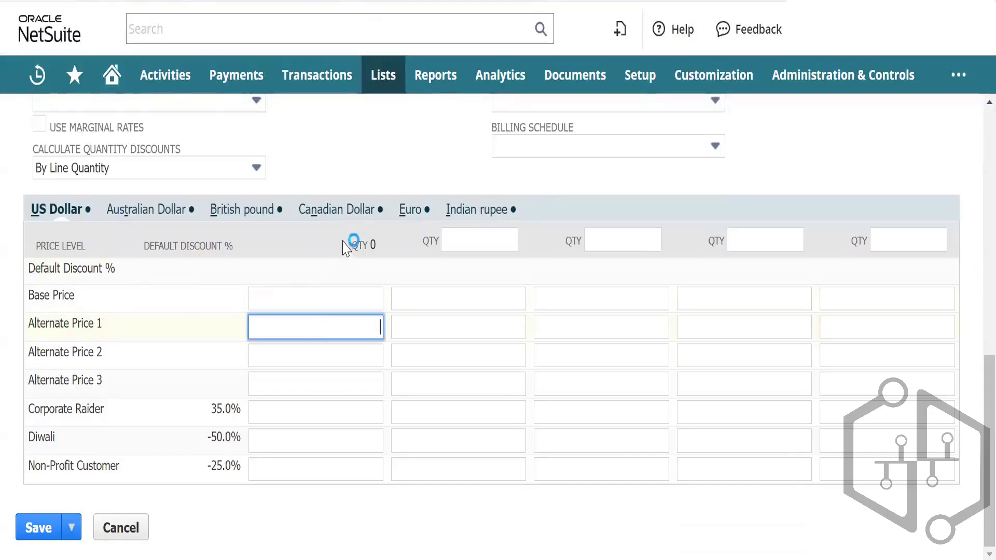
pyautogui.click(332, 214)
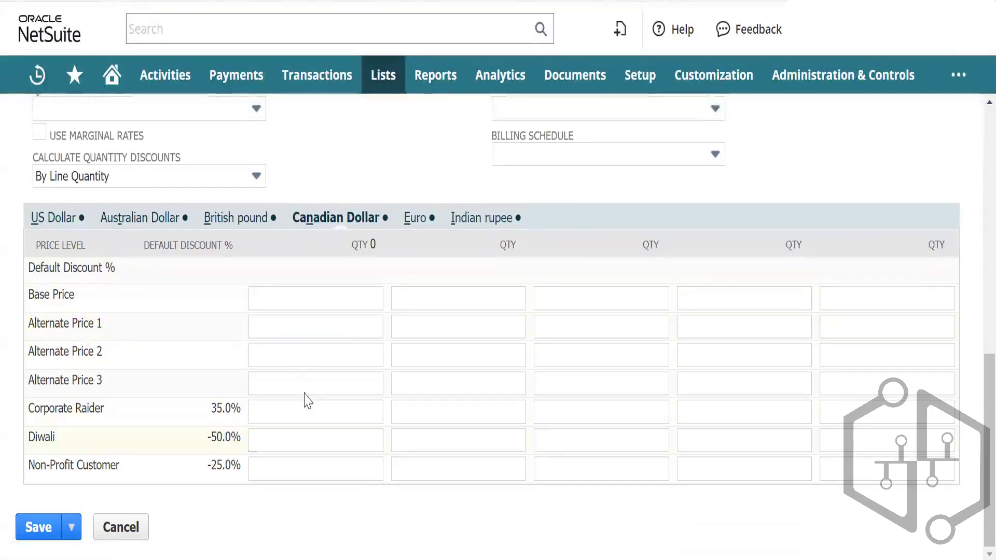
pyautogui.click(322, 301)
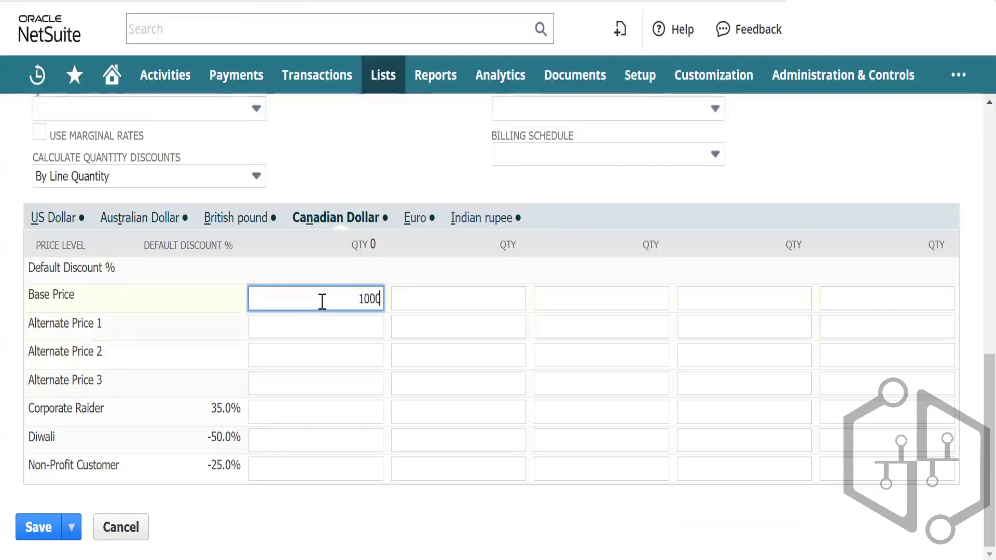
pyautogui.press('Tab')
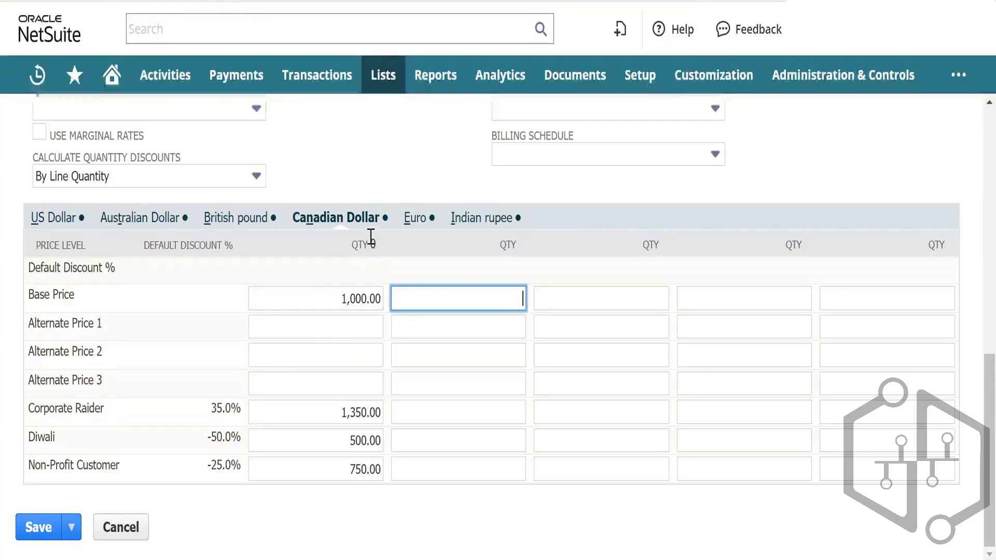
pyautogui.click(371, 236)
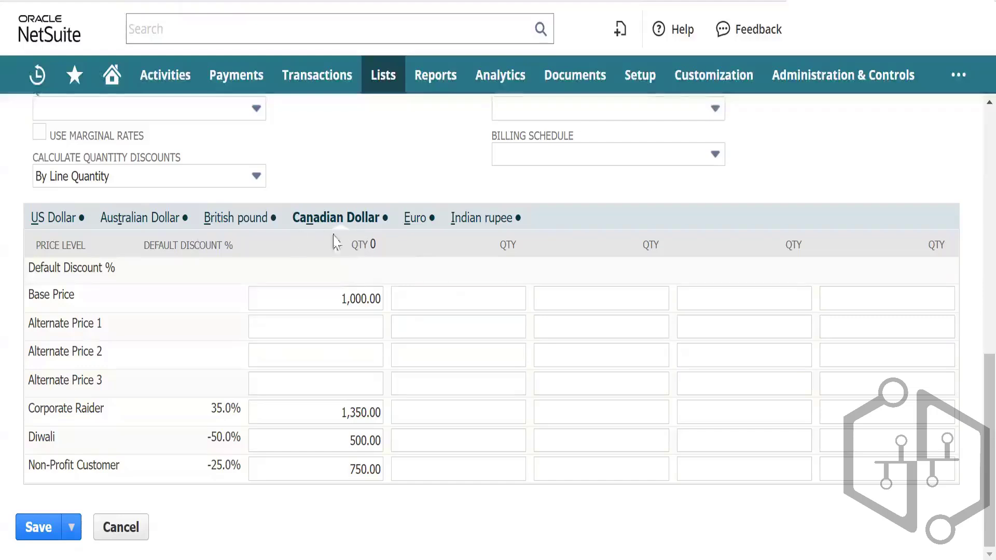
# Try a base price of 1000 in the second Canadian Dollar quantity column and clear that entry.
pyautogui.click(483, 303)
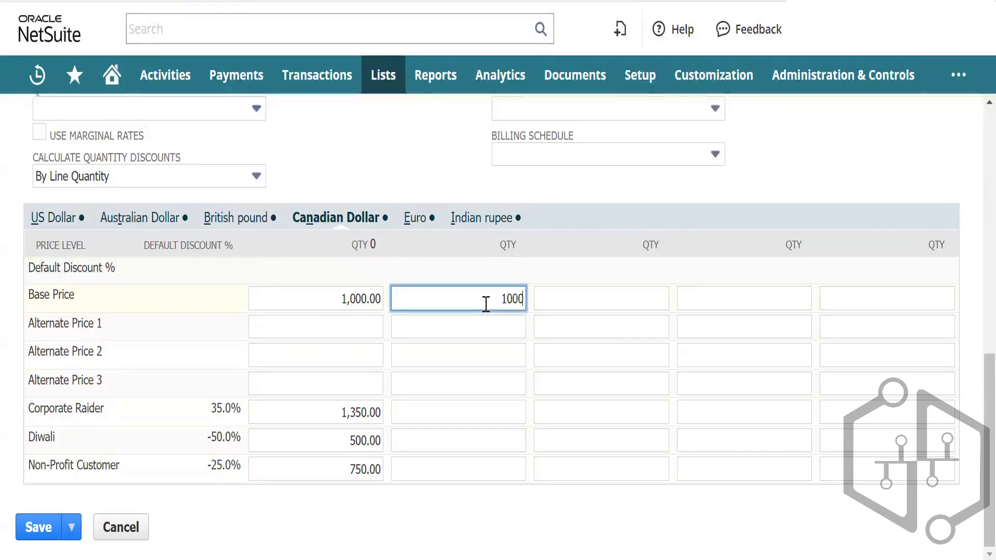
pyautogui.press('Tab')
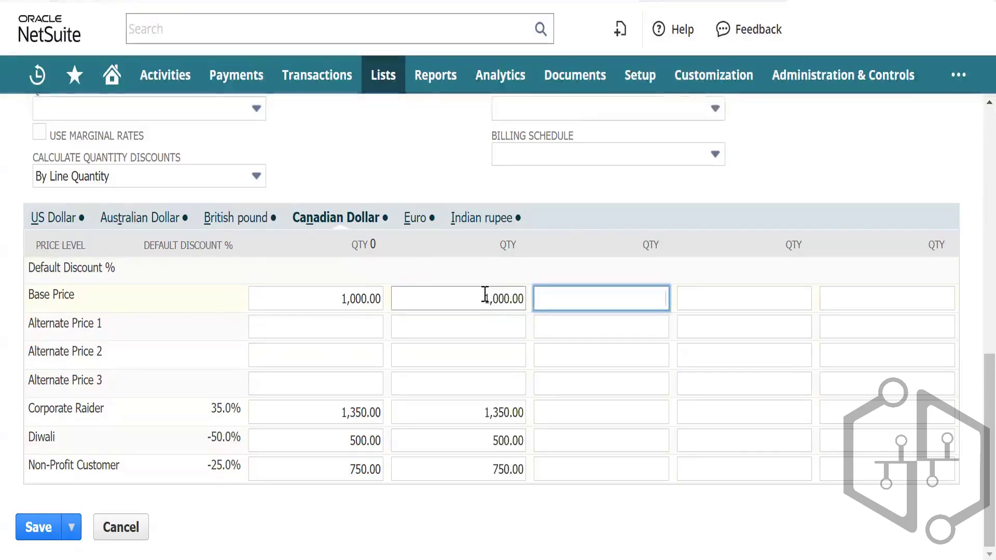
pyautogui.click(485, 295)
pyautogui.doubleClick(501, 296)
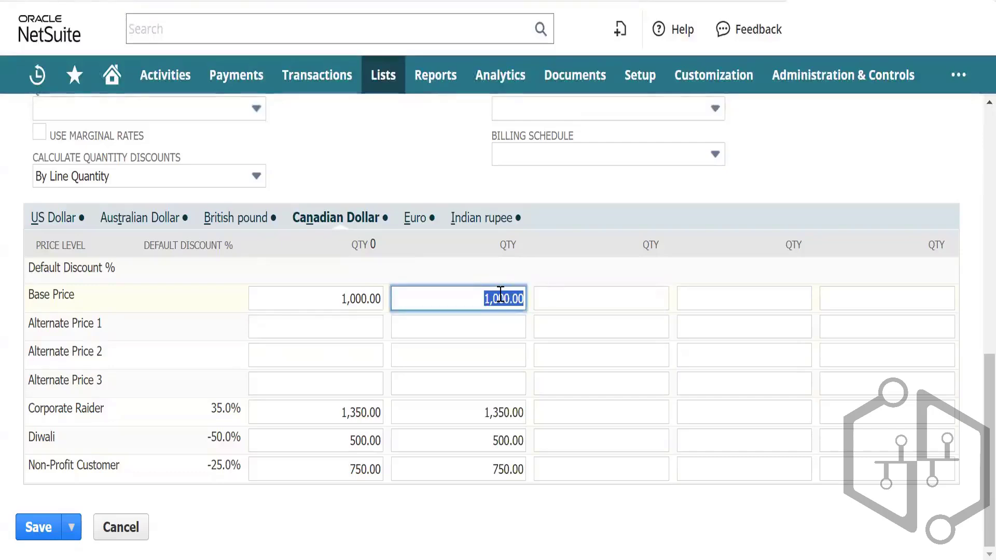
pyautogui.press('BackSpace')
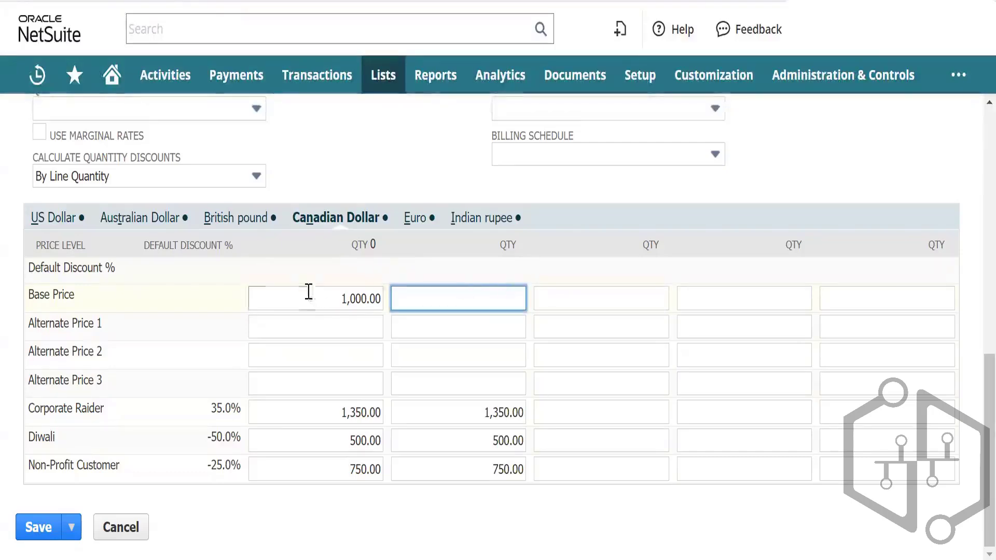
# Review the available methods for calculating quantity discounts without changing the selection.
pyautogui.scroll(2, 172, 231)
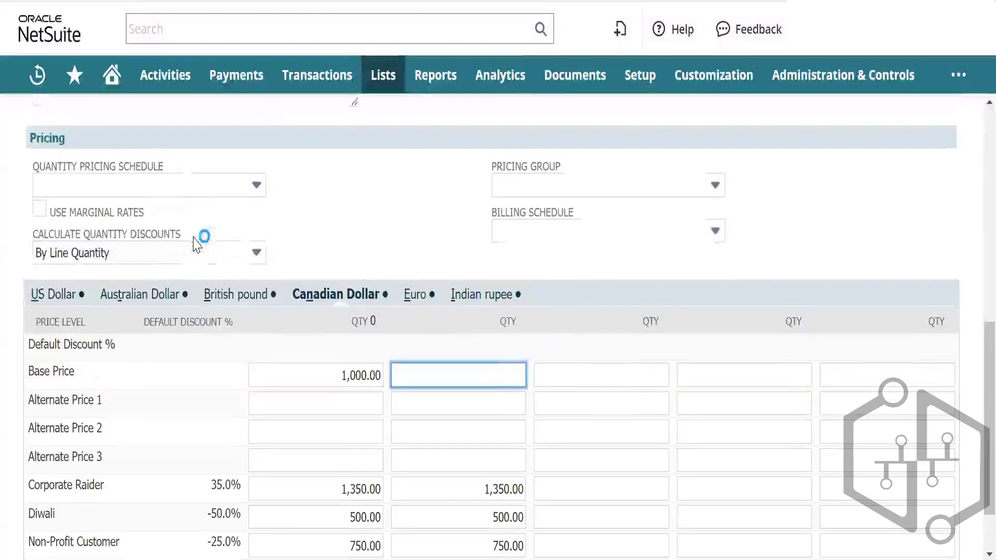
pyautogui.click(236, 255)
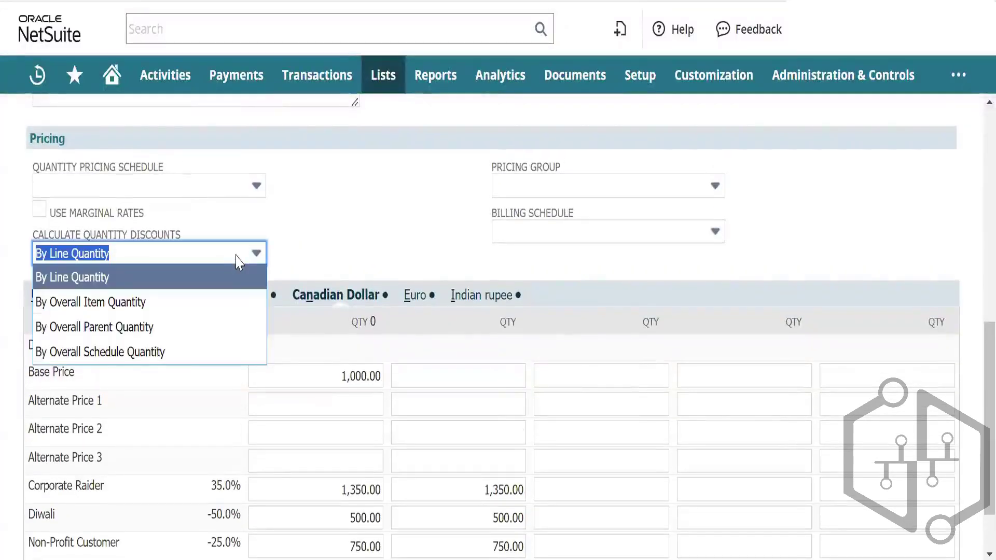
pyautogui.click(236, 255)
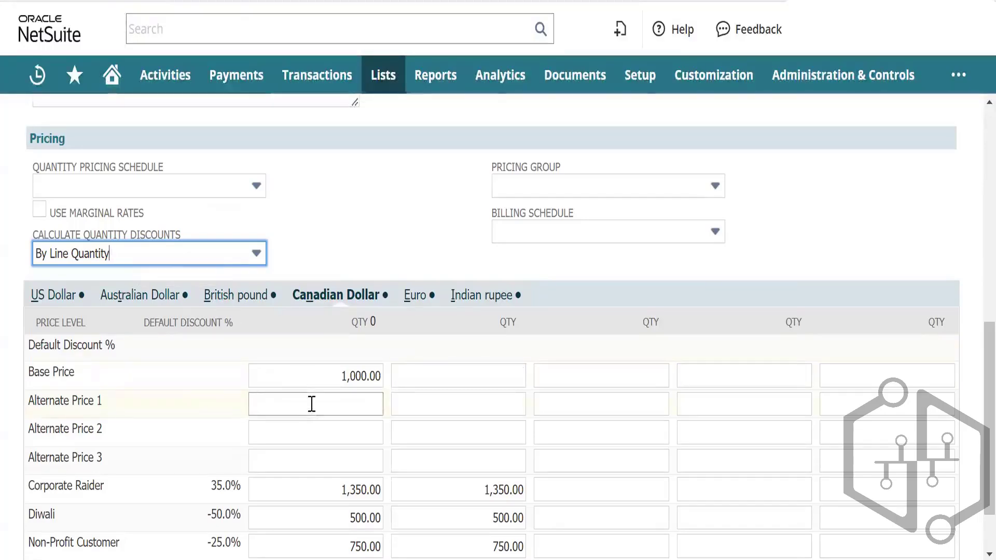
# Select By Line Quantity as the method for calculating quantity discounts.
pyautogui.scroll(-1, 311, 403)
pyautogui.scroll(2, 311, 404)
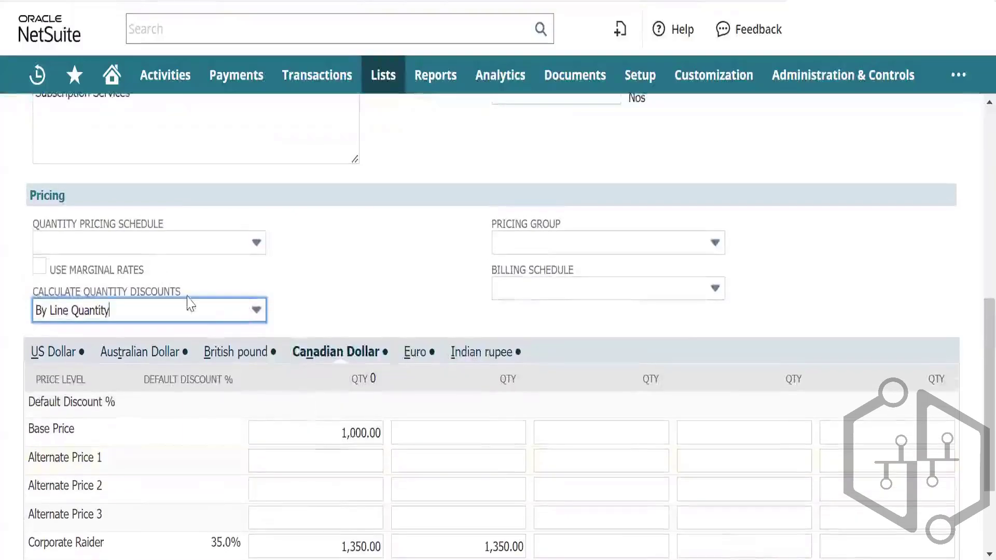
pyautogui.click(190, 307)
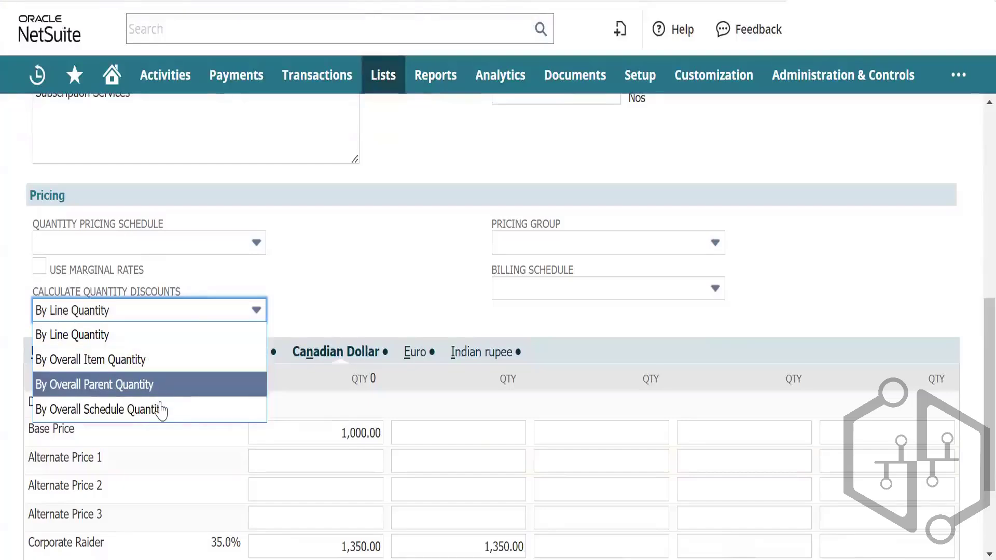
pyautogui.click(156, 335)
pyautogui.scroll(-2, 285, 438)
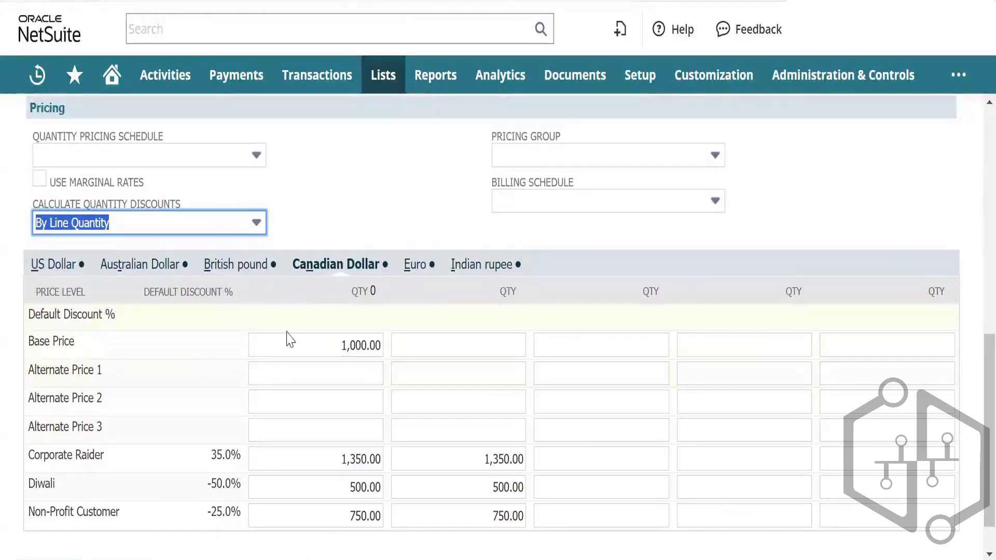
# Clear the Canadian Dollar base price for quantity 0.
pyautogui.click(321, 342)
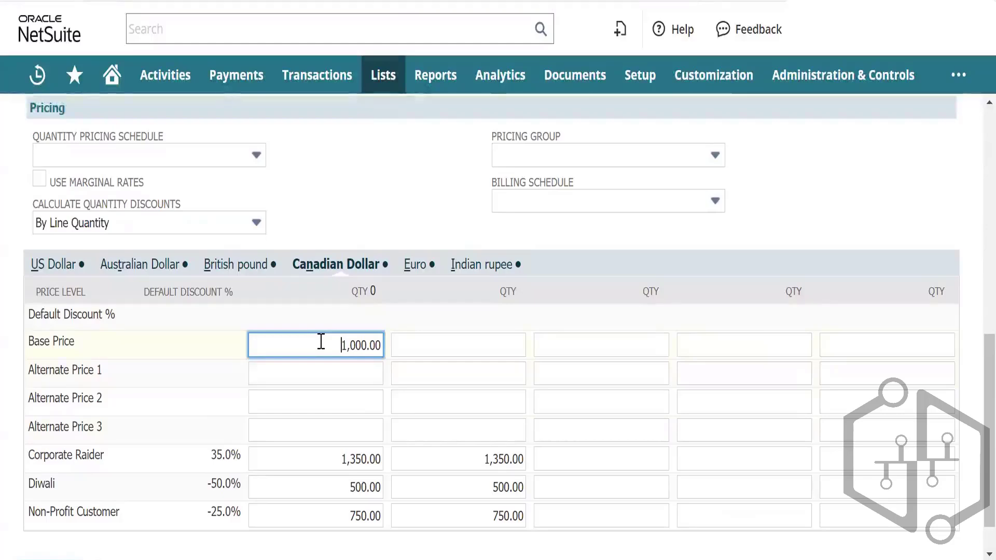
pyautogui.hotkey('shift', 'Right')
pyautogui.hotkey('shift', 'Right')
pyautogui.hotkey('shift', 'Right')
pyautogui.hotkey('shift', 'Right')
pyautogui.hotkey('shift', 'Right')
pyautogui.hotkey('shift', 'Right')
pyautogui.hotkey('shift', 'Right')
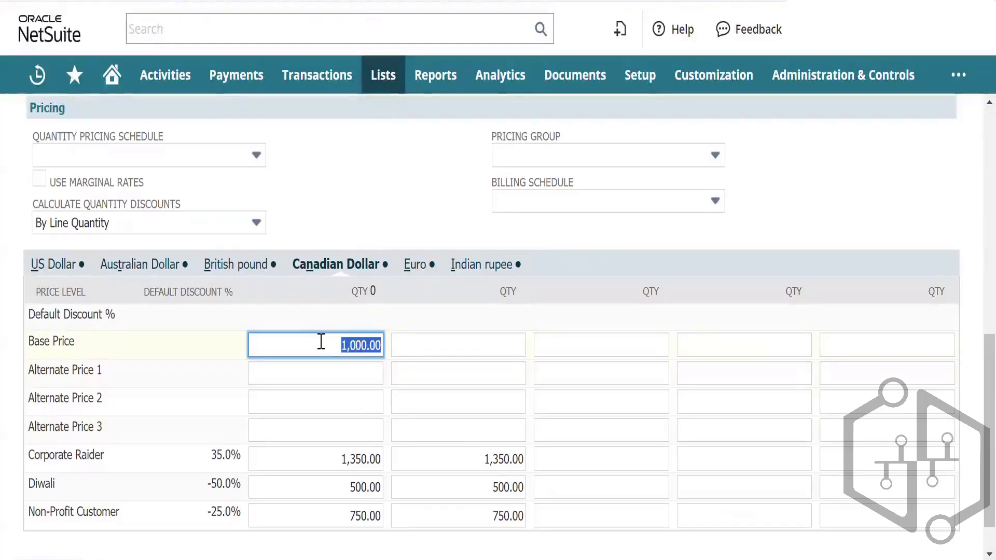
pyautogui.press('BackSpace')
pyautogui.press('Tab')
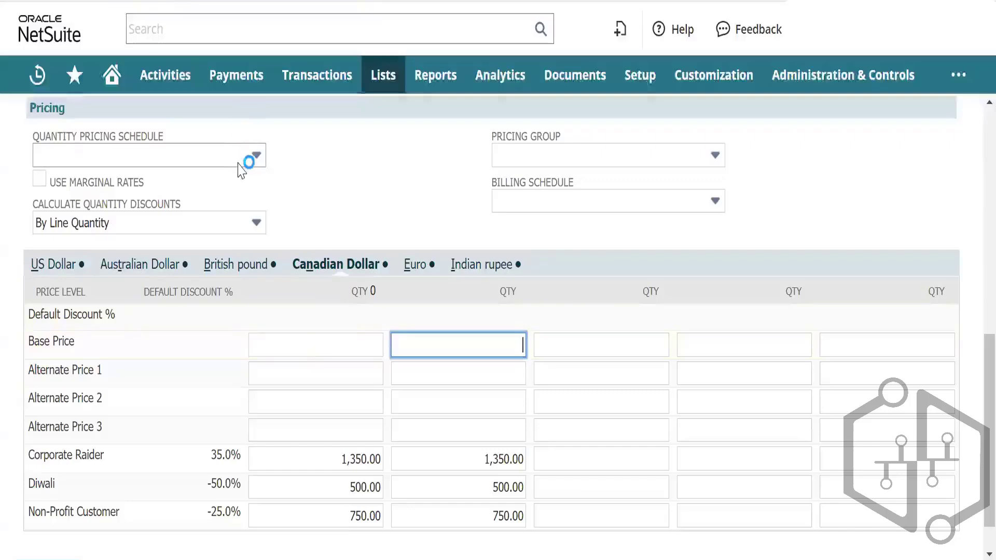
pyautogui.click(254, 156)
pyautogui.click(253, 157)
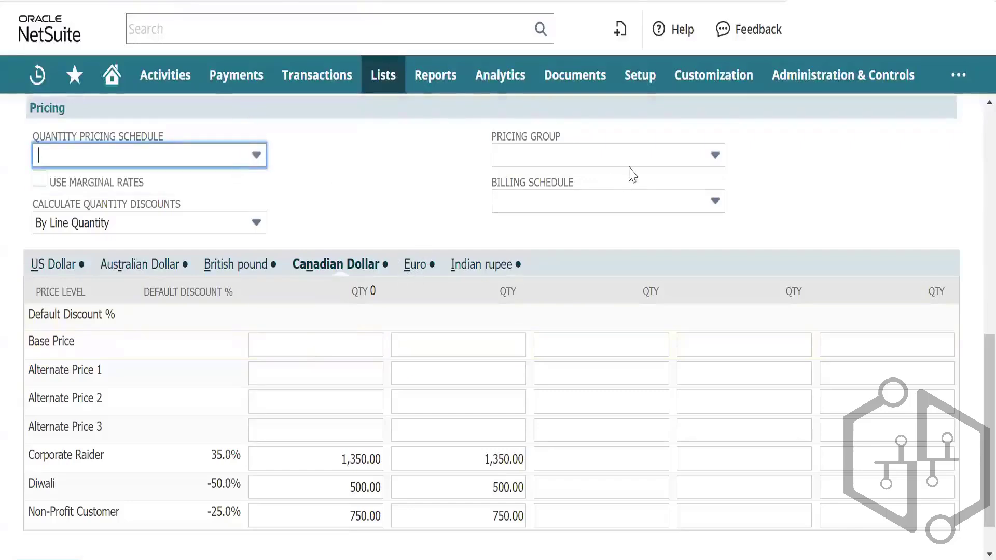
pyautogui.click(642, 158)
pyautogui.click(642, 158)
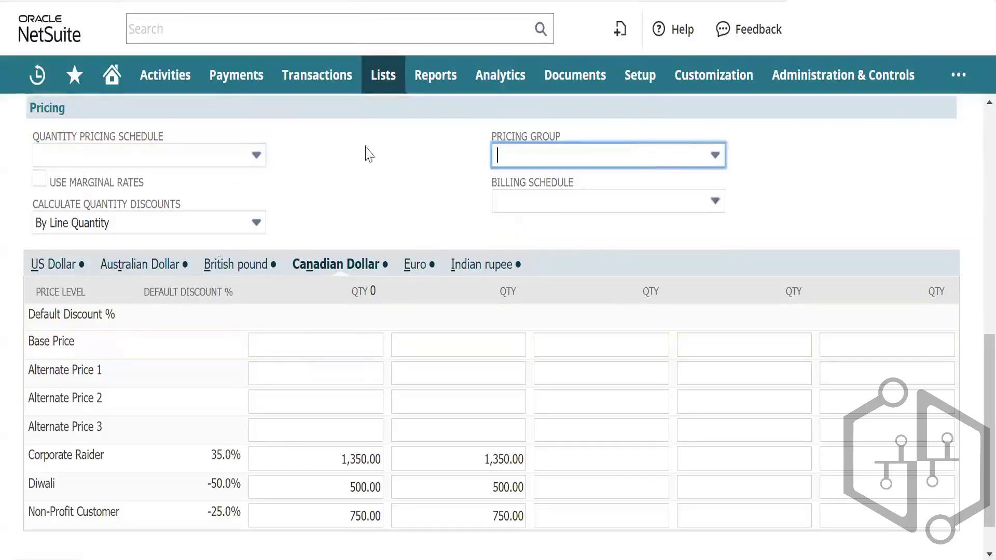
pyautogui.click(372, 201)
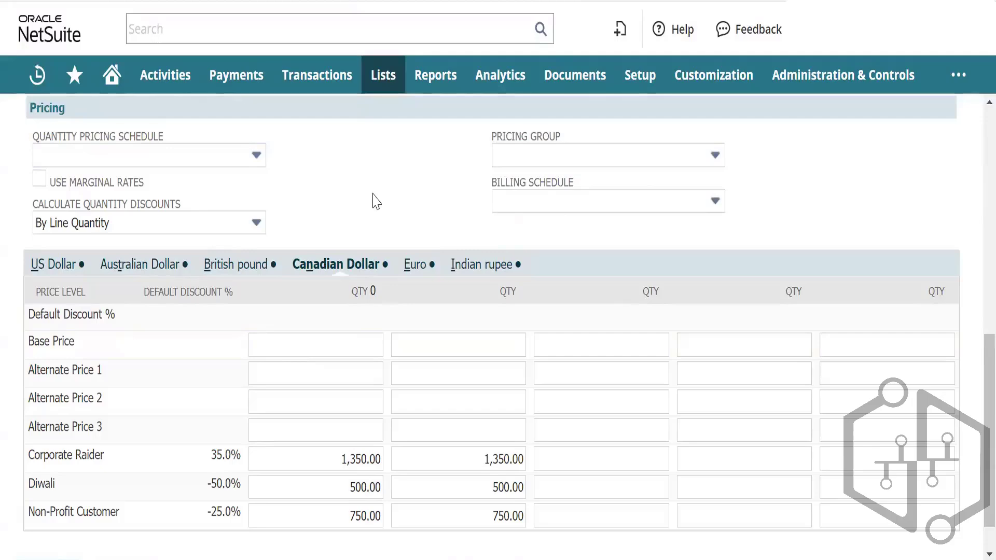
pyautogui.click(326, 347)
pyautogui.press('Tab')
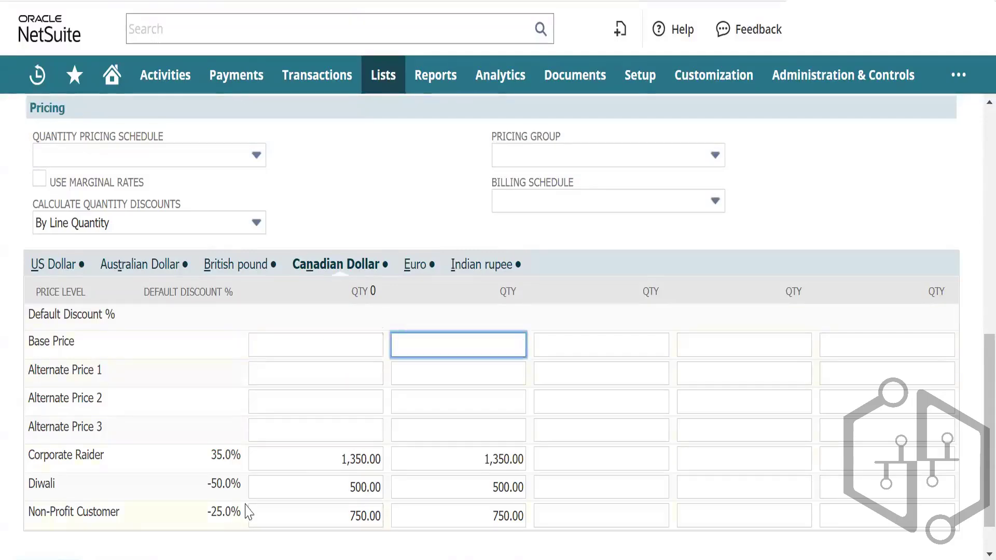
# Clear the Corporate Raider prices in both filled quantity columns of the Canadian Dollar pricing table.
pyautogui.click(329, 460)
pyautogui.doubleClick(330, 459)
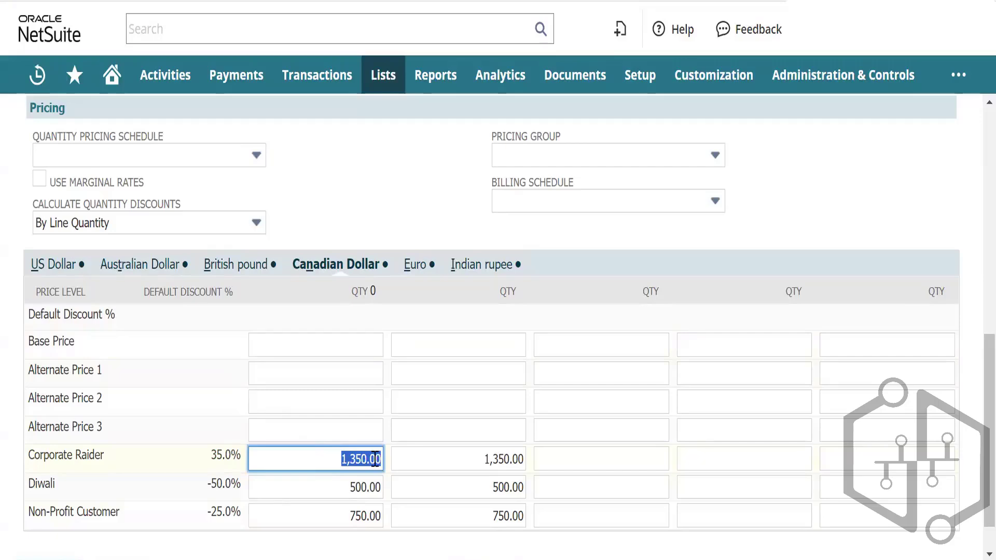
pyautogui.press('BackSpace')
pyautogui.press('Tab')
pyautogui.press('BackSpace')
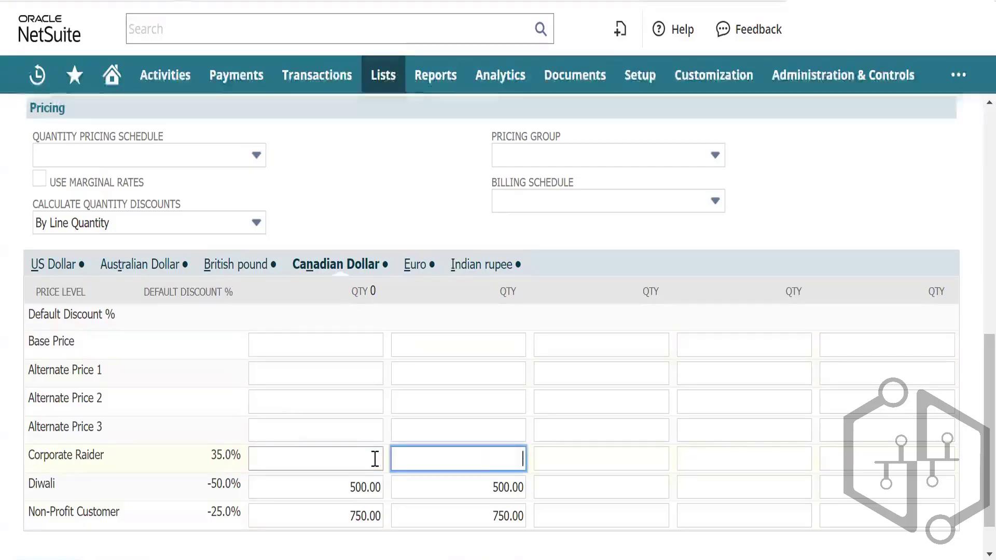
pyautogui.press('Tab')
# Clear the Diwali prices in the first two quantity columns of the Canadian Dollar pricing table.
pyautogui.click(347, 486)
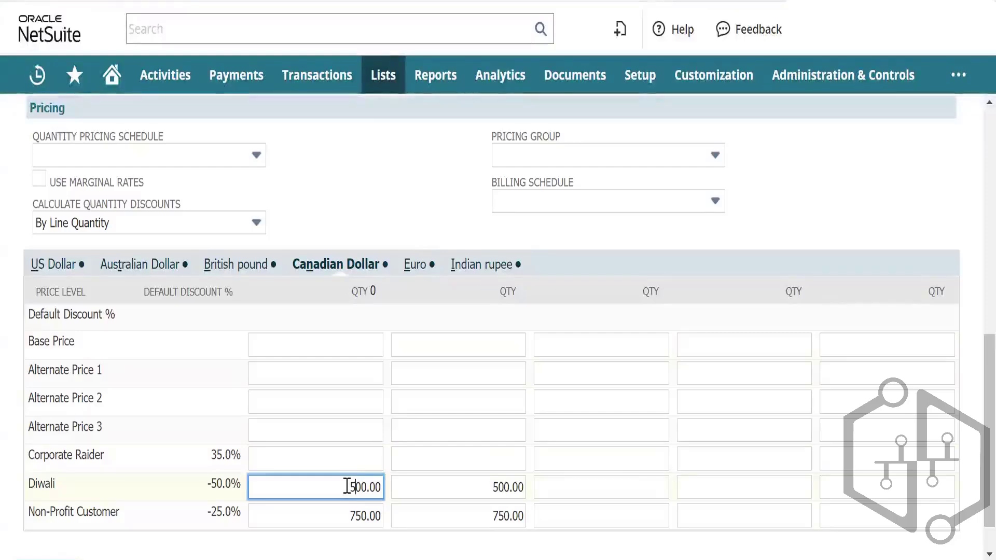
pyautogui.press('Right')
pyautogui.press('Right')
pyautogui.press('Right')
pyautogui.press('Right')
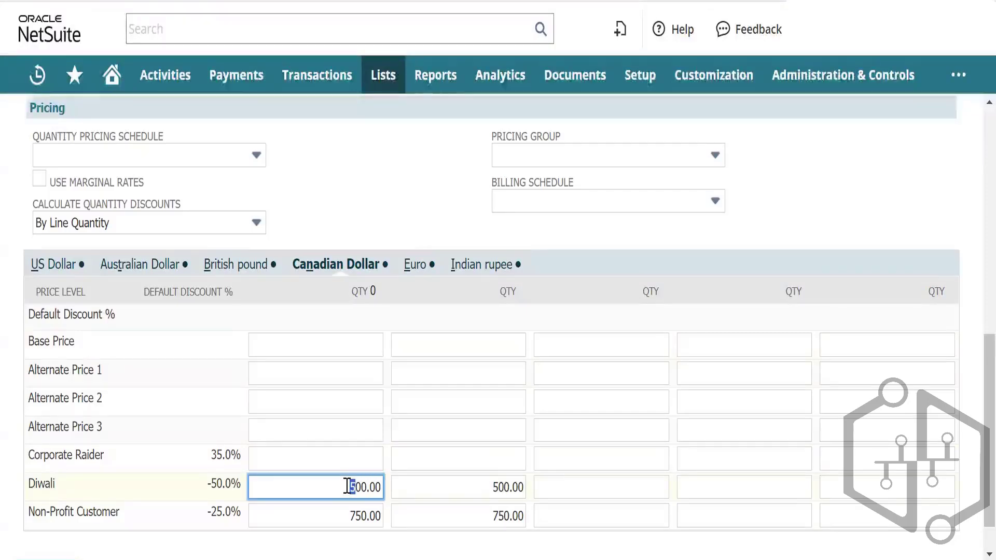
pyautogui.press('BackSpace')
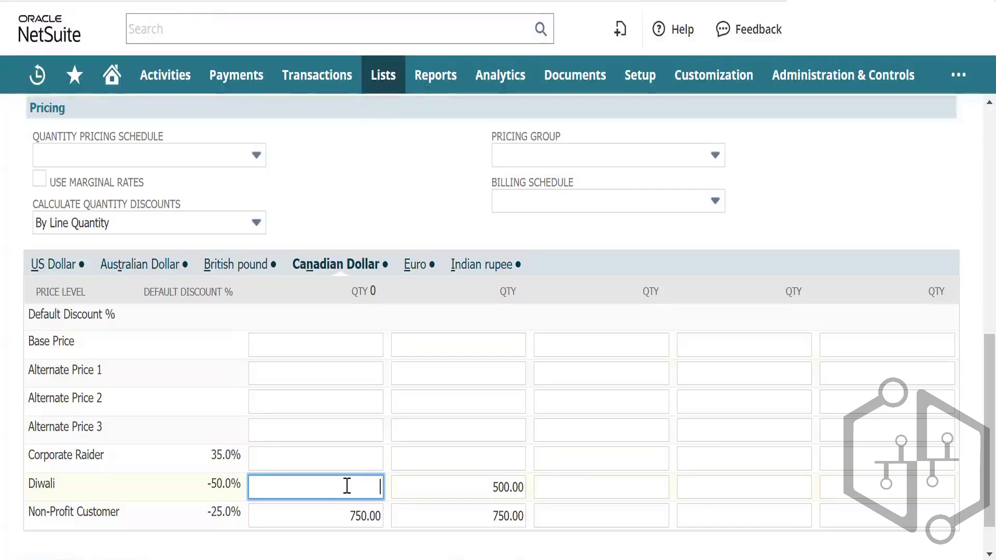
pyautogui.press('Tab')
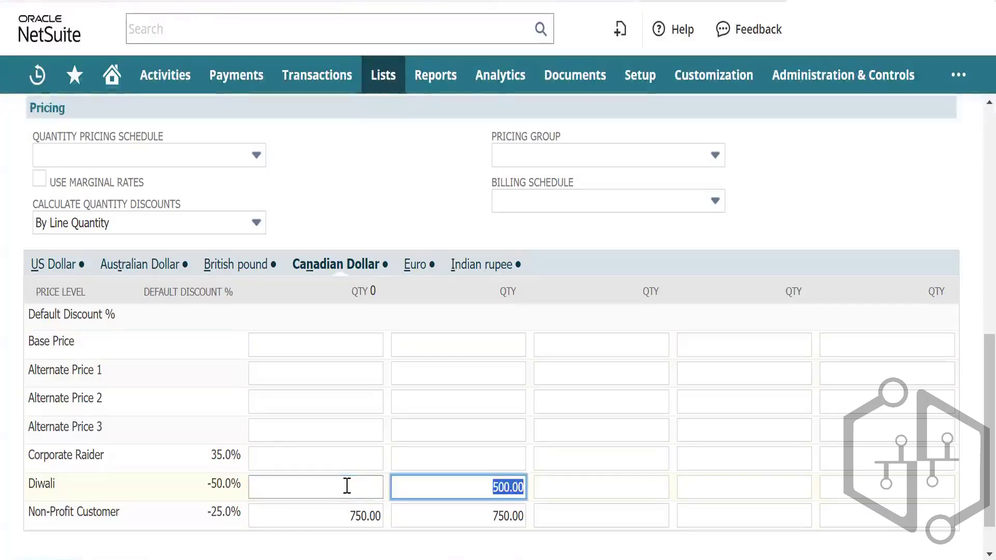
pyautogui.press('BackSpace')
# Clear the Non-Profit Customer prices in the first two Canadian Dollar quantity columns.
pyautogui.click(348, 516)
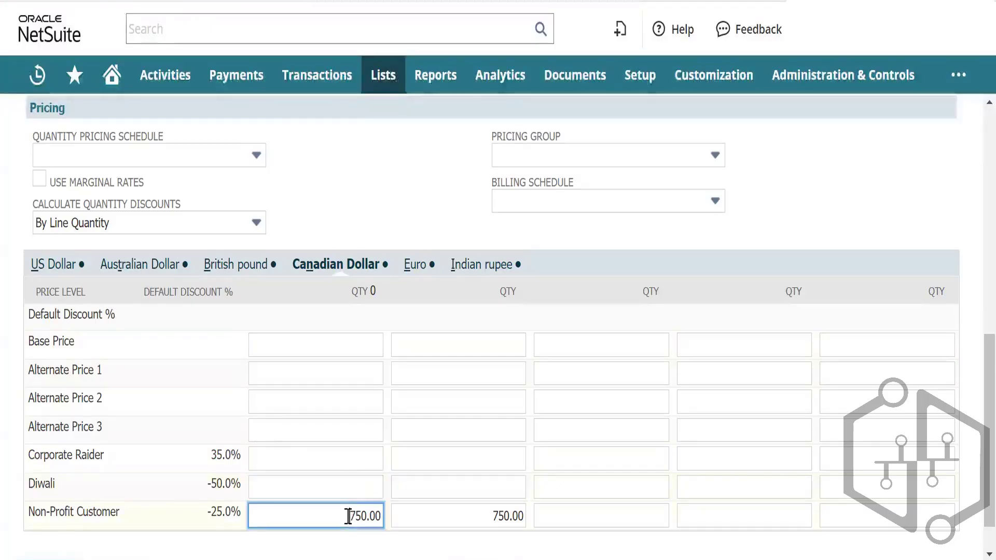
pyautogui.doubleClick(349, 516)
pyautogui.press('BackSpace')
pyautogui.press('Tab')
pyautogui.press('BackSpace')
# Set the item's income account to 4010 Revenue : Sales and its tax schedule to Non Taxable.
pyautogui.scroll(6, 213, 282)
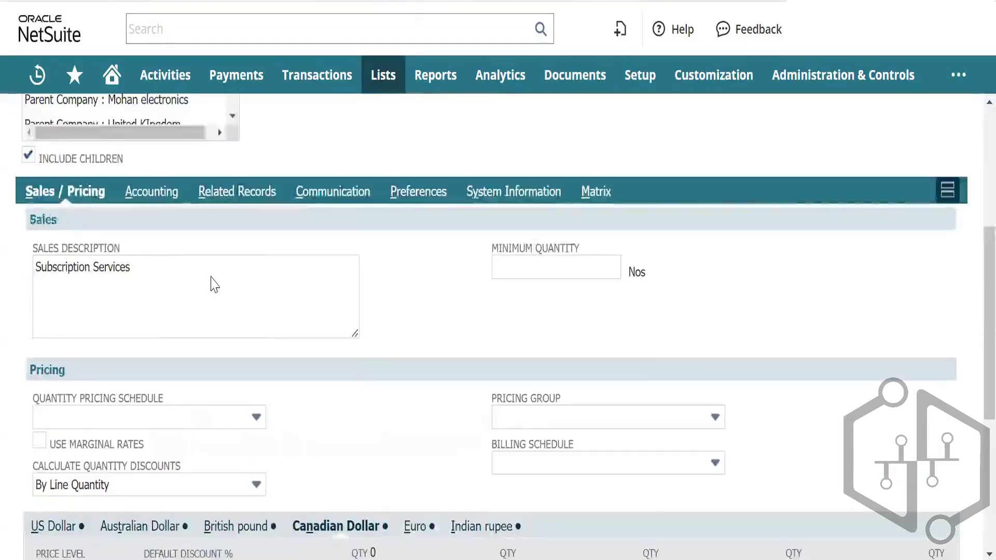
pyautogui.click(158, 239)
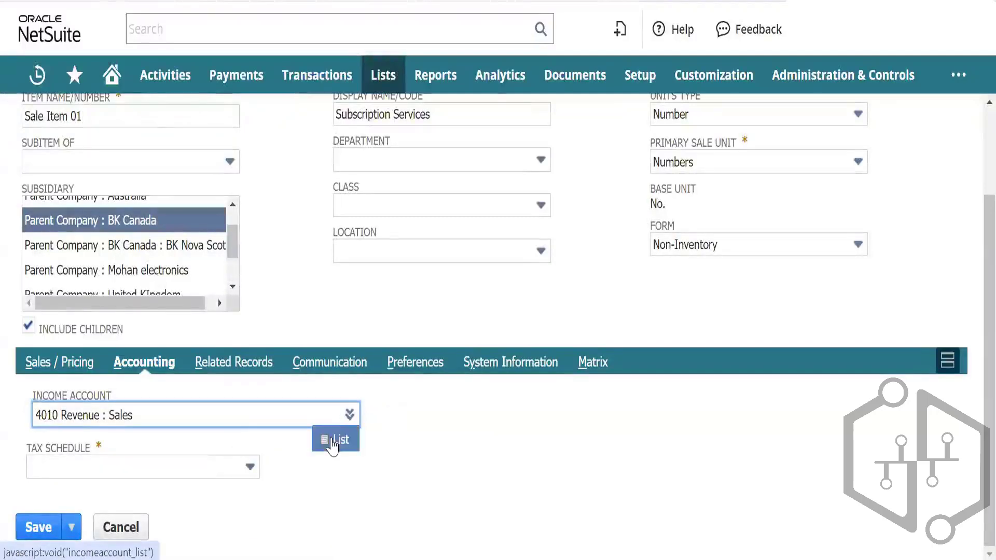
pyautogui.click(348, 416)
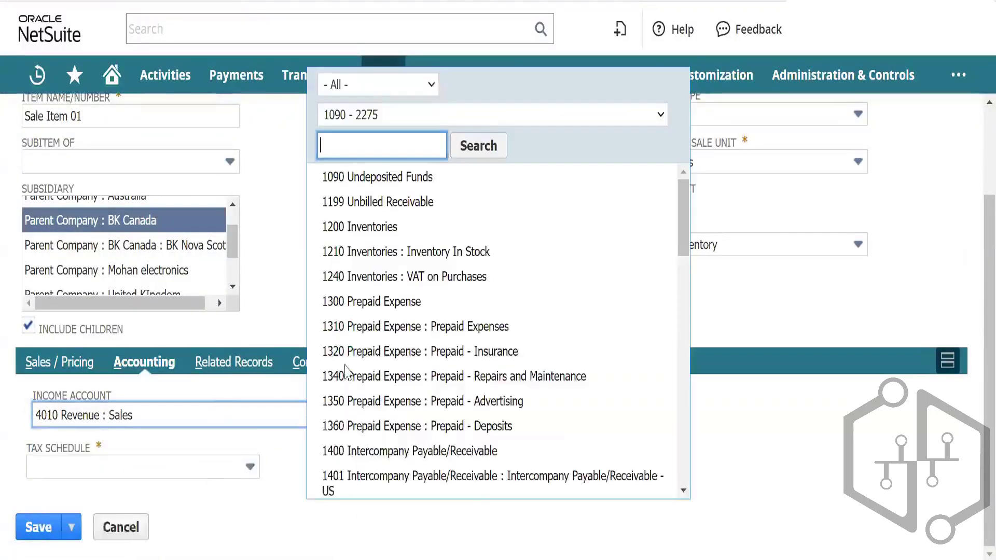
pyautogui.click(397, 88)
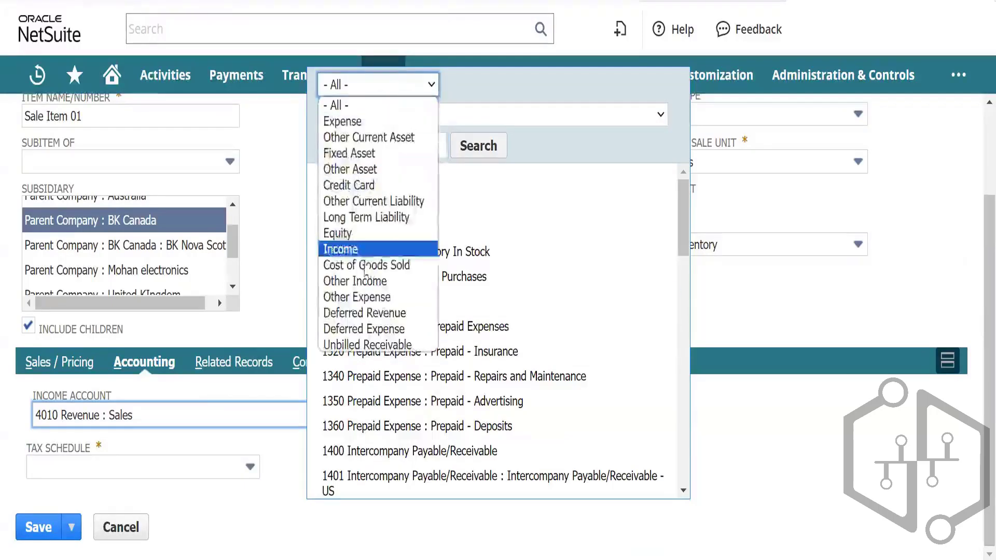
pyautogui.click(376, 250)
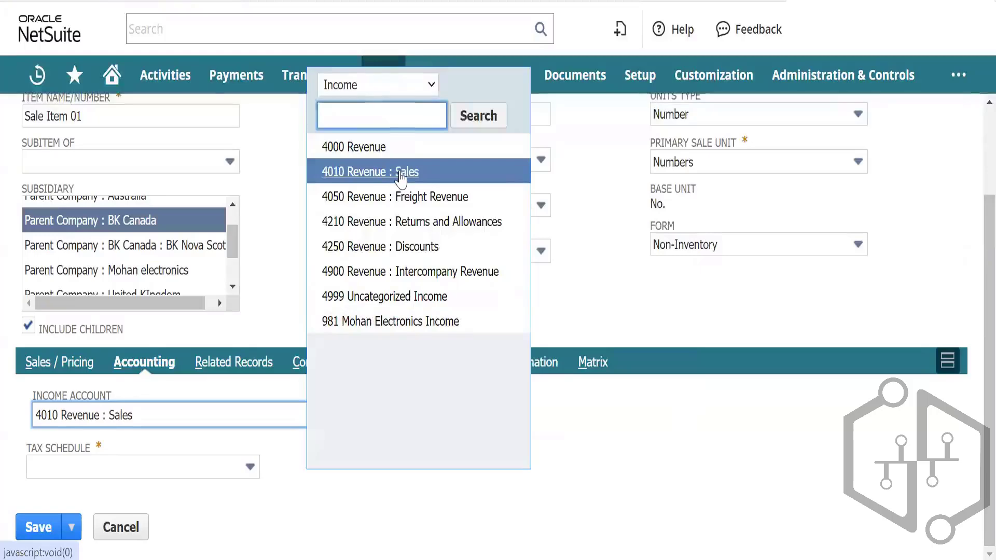
pyautogui.click(402, 175)
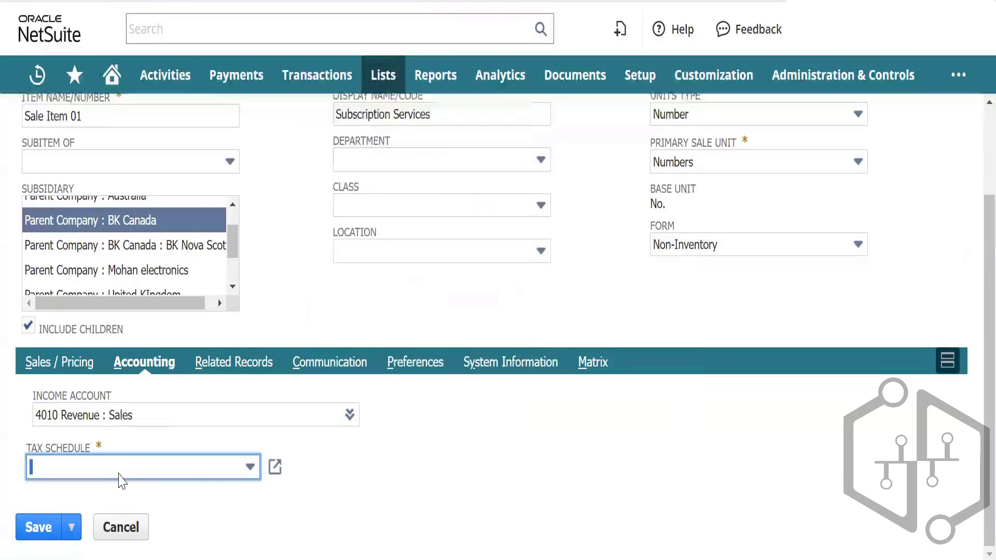
pyautogui.click(133, 480)
pyautogui.click(99, 512)
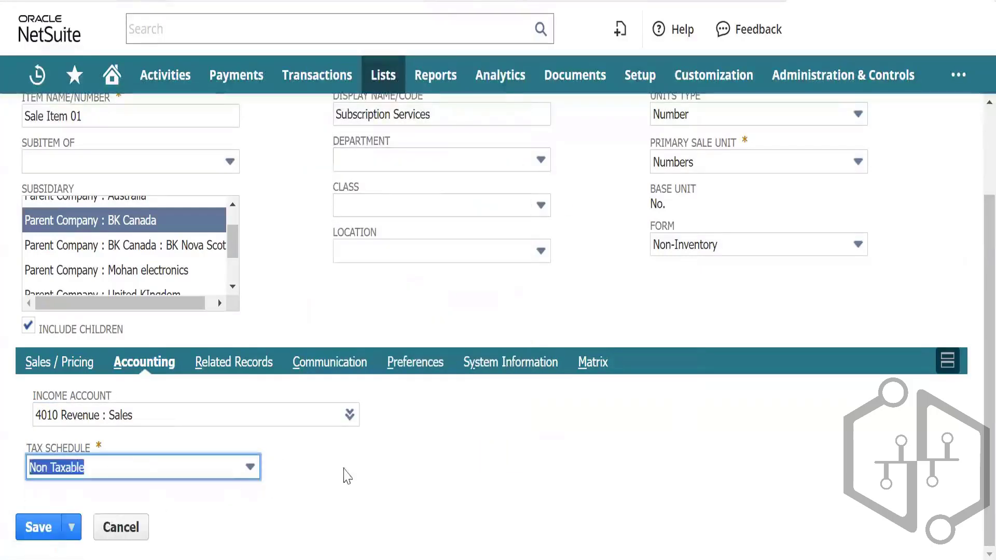
# Check the item's Can Be Fulfilled/Received preference and save the item.
pyautogui.click(310, 369)
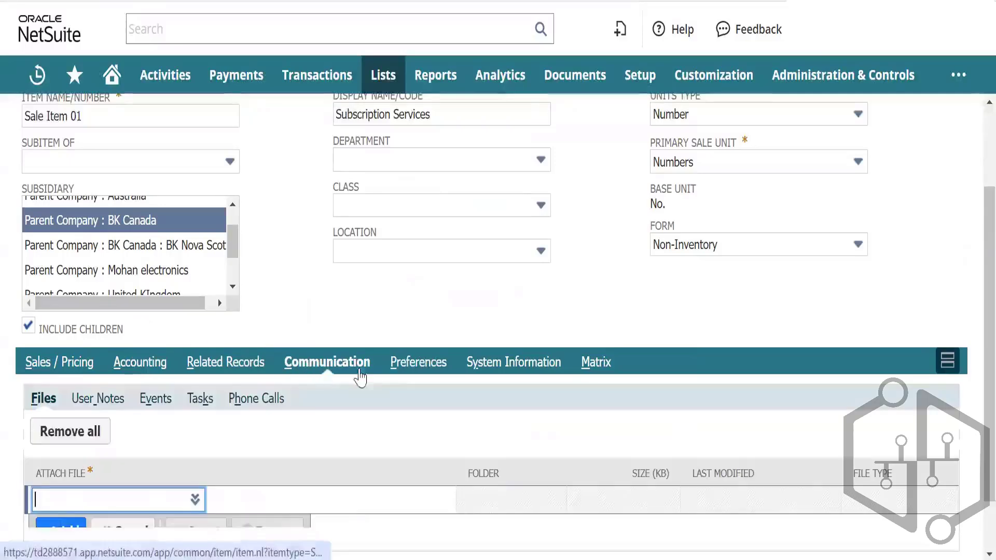
pyautogui.click(418, 362)
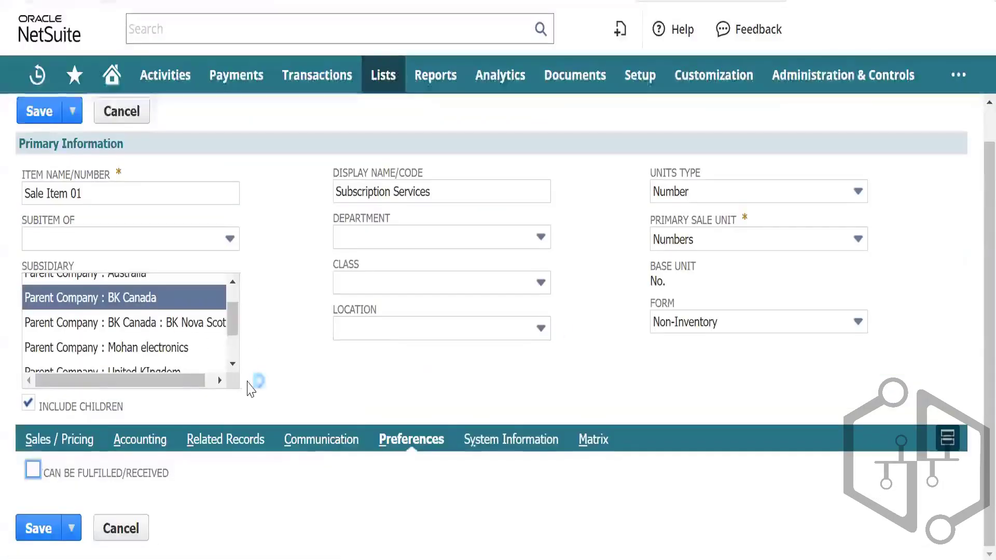
pyautogui.click(32, 476)
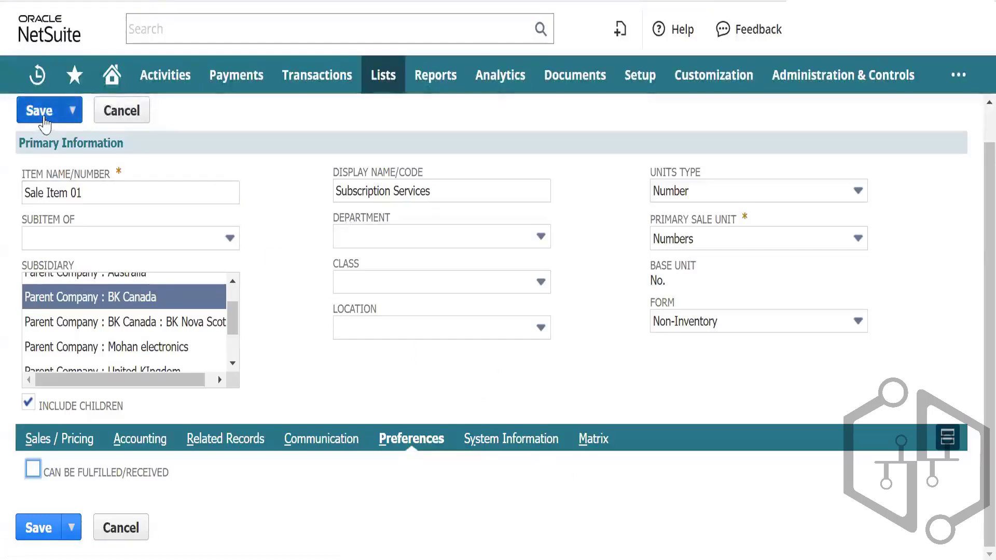
pyautogui.click(45, 120)
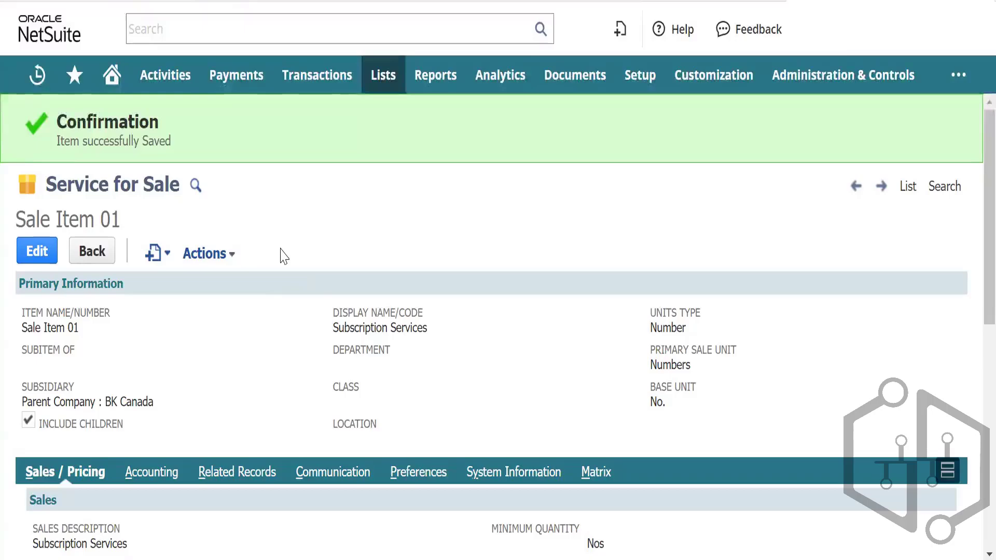
# Start a new customer record and enter Shiprocket Inc. as its company name.
pyautogui.moveTo(381, 81)
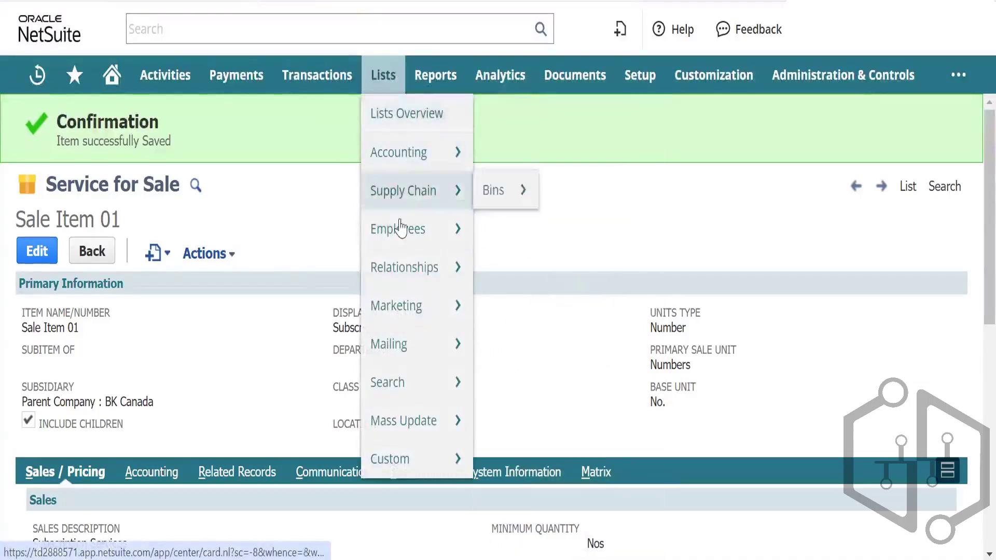
pyautogui.moveTo(410, 267)
pyautogui.moveTo(509, 284)
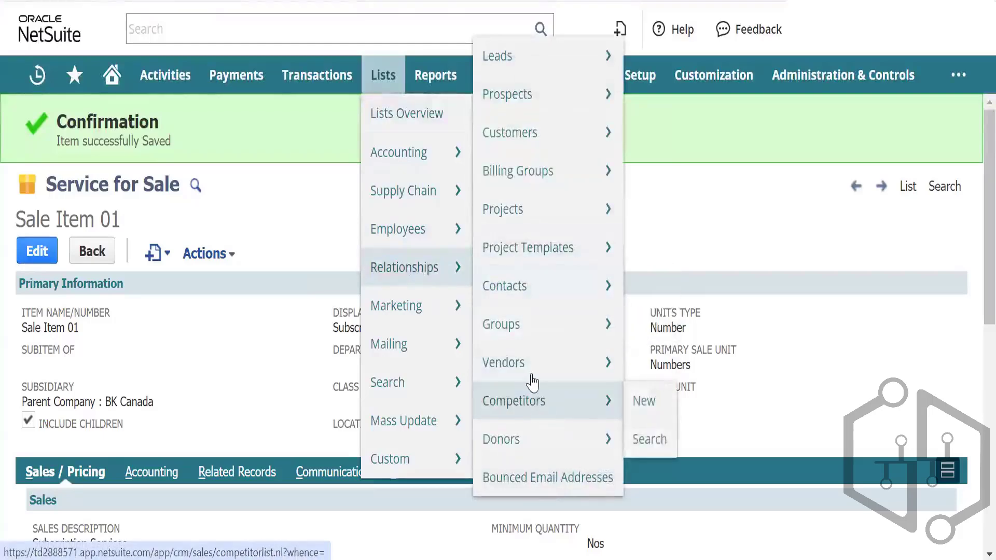
pyautogui.moveTo(535, 138)
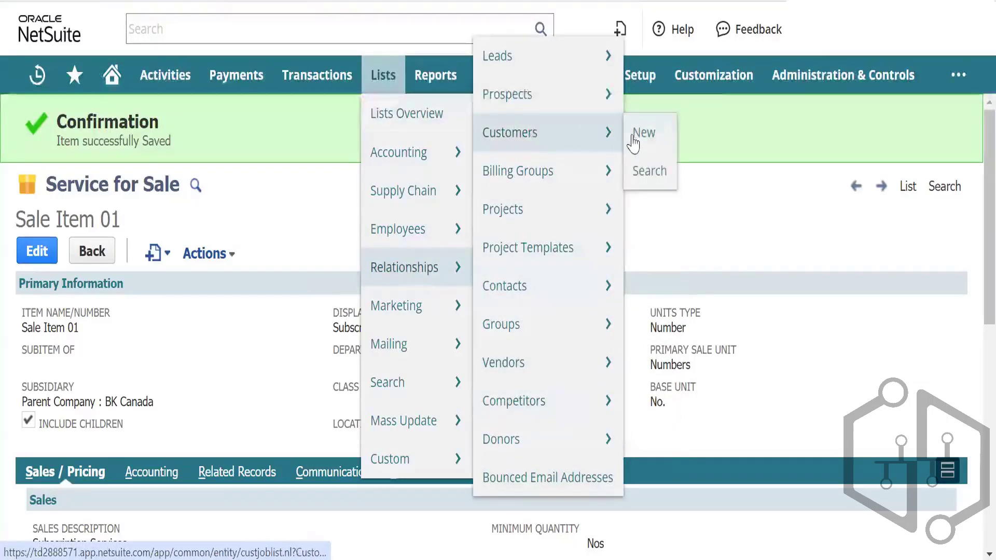
pyautogui.click(643, 133)
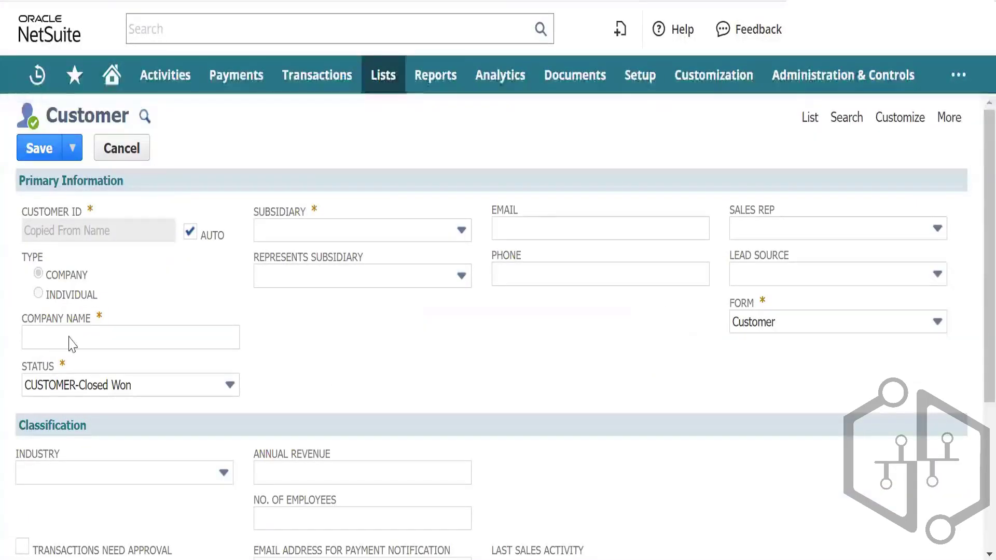
pyautogui.click(76, 336)
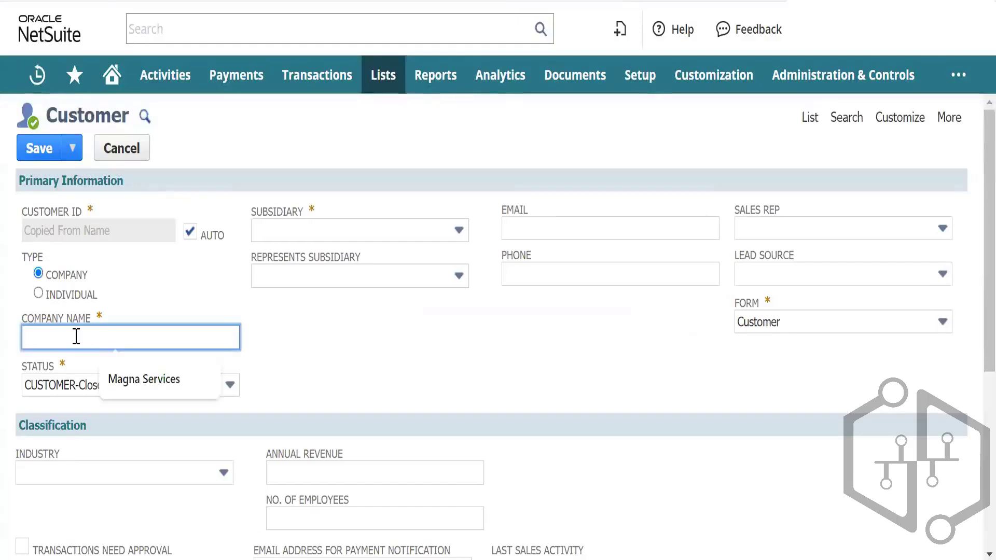
pyautogui.write('Shiprocke')
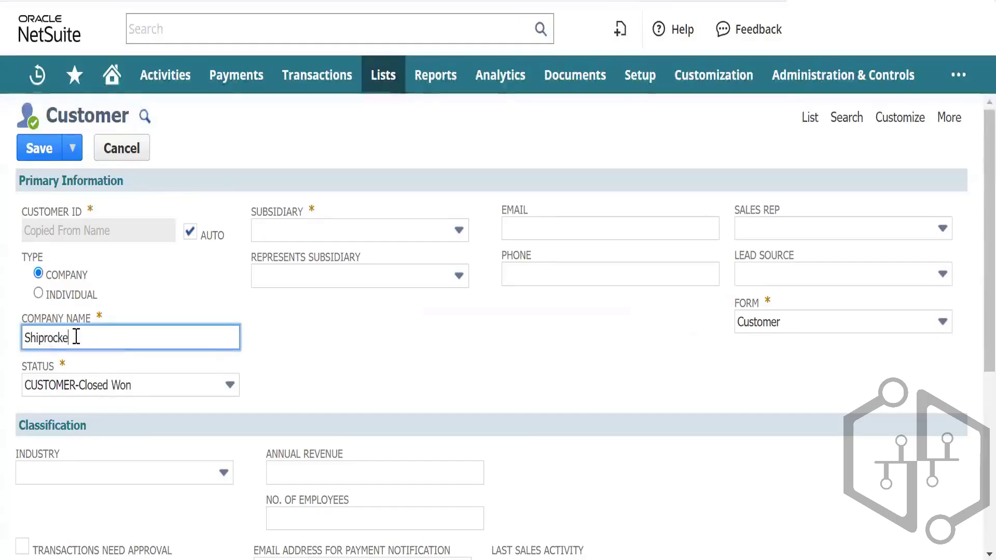
pyautogui.write('t Inc.')
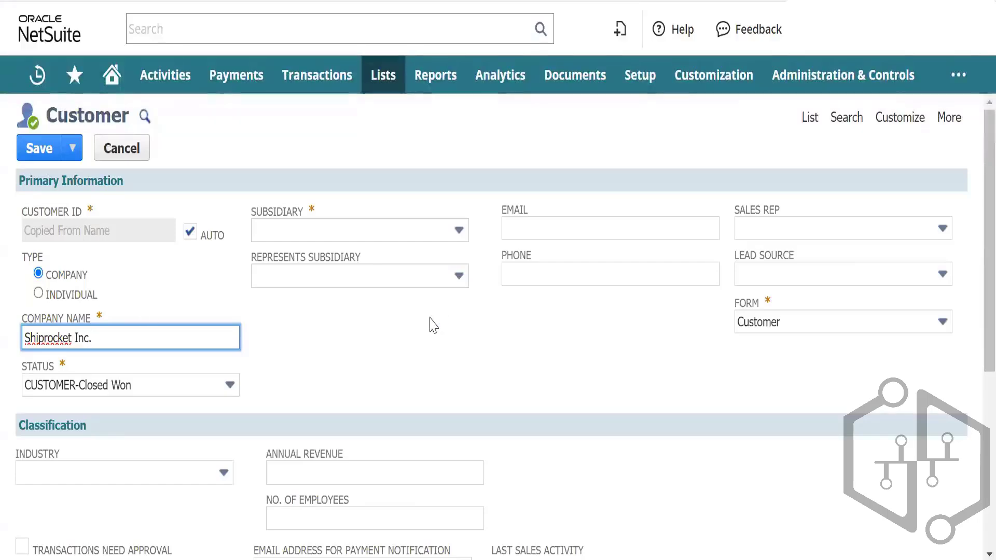
# Set the subsidiary of the Shiprocket Inc. customer record to BK Nova Scotia.
pyautogui.press('Tab')
pyautogui.press('Tab')
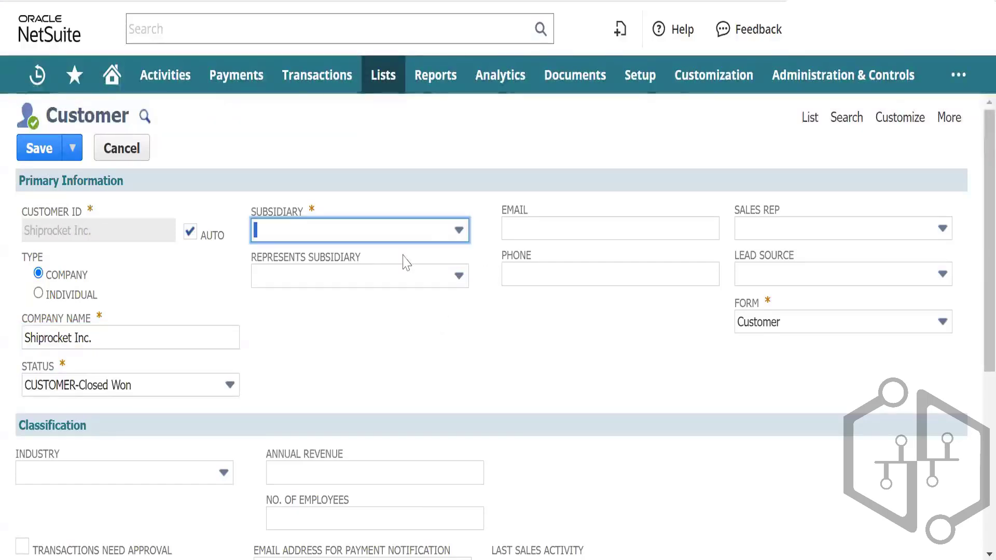
pyautogui.click(427, 236)
pyautogui.scroll(-1, 340, 389)
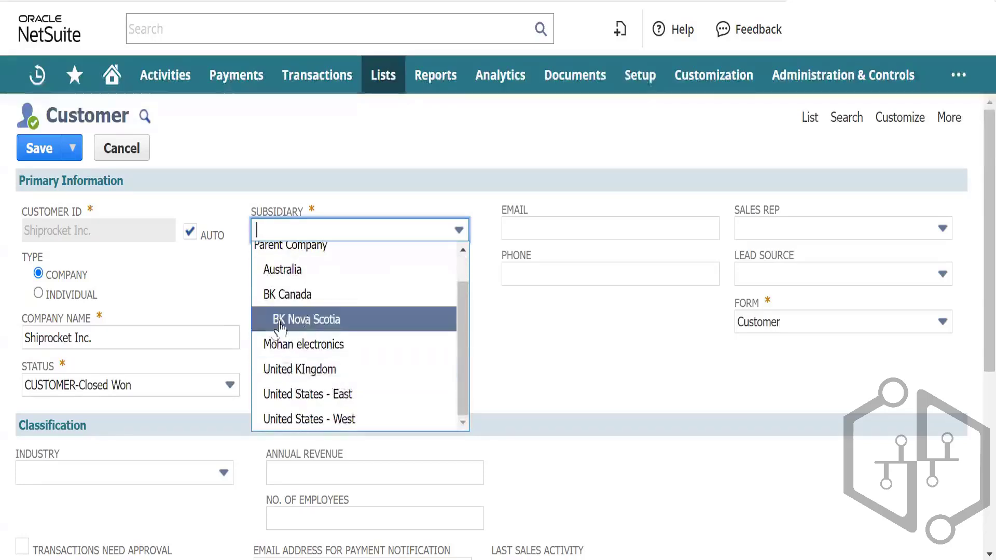
pyautogui.click(308, 306)
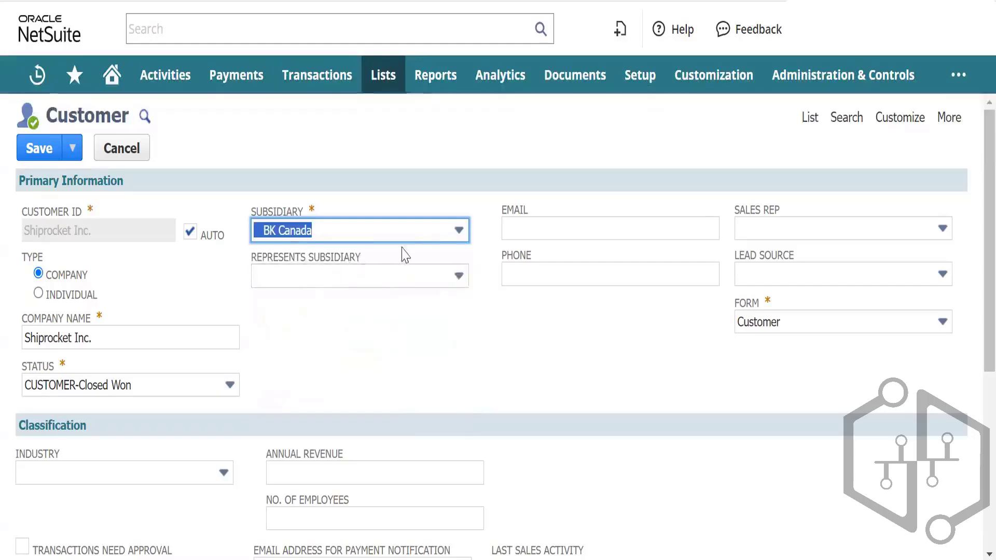
pyautogui.click(438, 230)
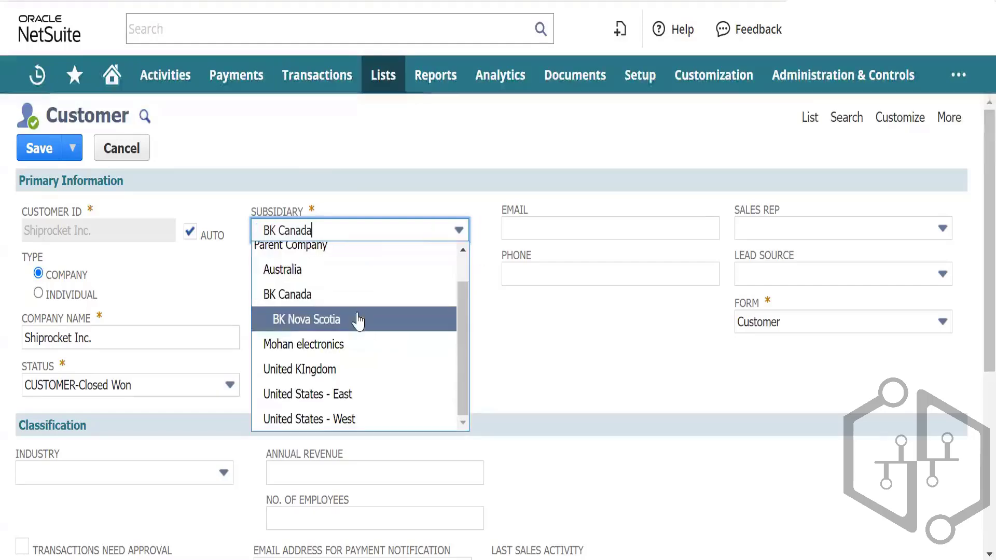
pyautogui.click(358, 320)
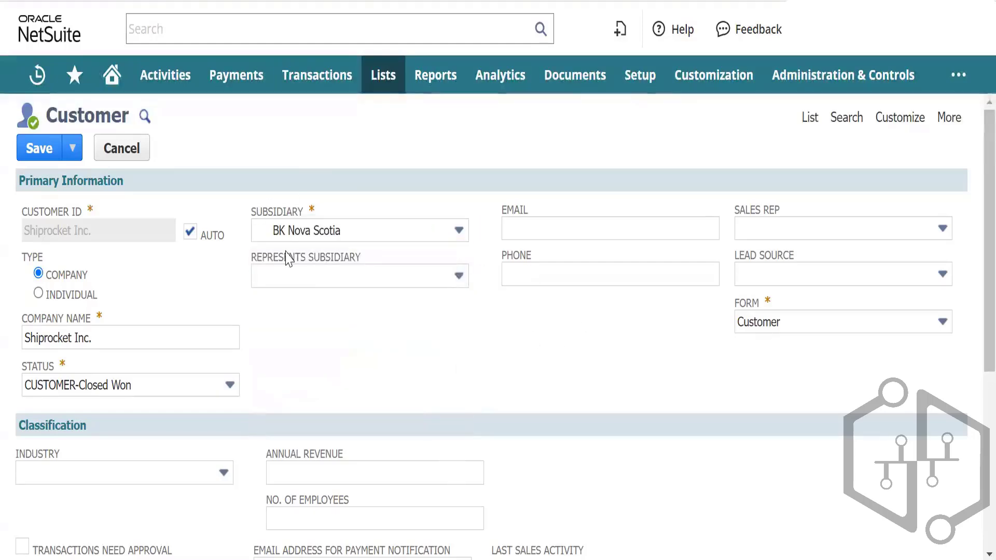
# Examine the sales rep choices and the remaining sections of the customer form.
pyautogui.scroll(-3, 565, 209)
pyautogui.scroll(-2, 565, 209)
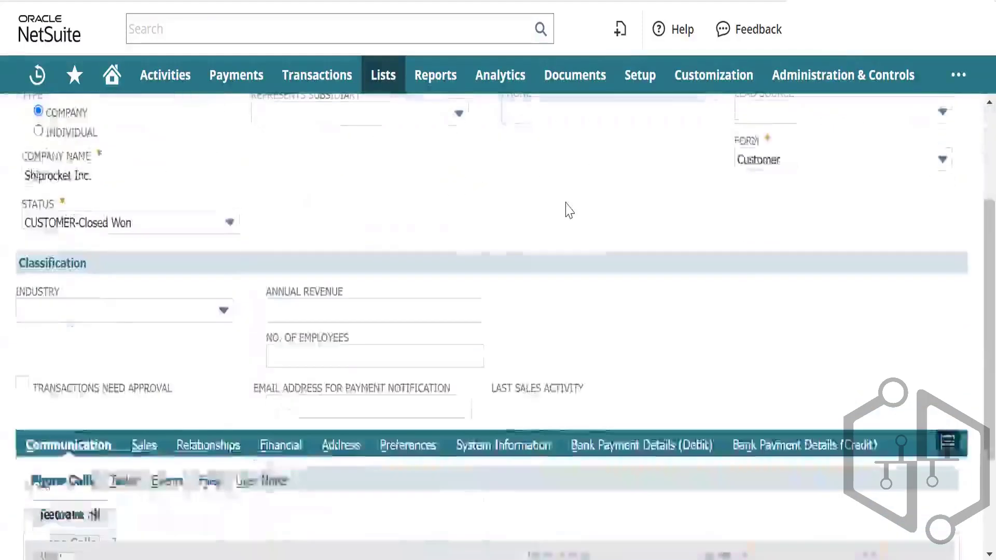
pyautogui.scroll(5, 569, 211)
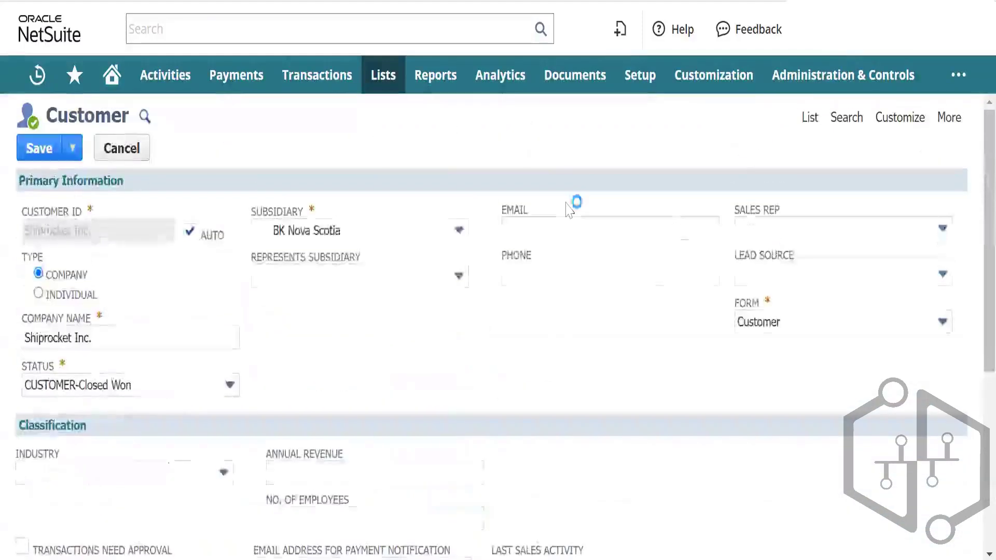
pyautogui.click(856, 233)
pyautogui.click(856, 233)
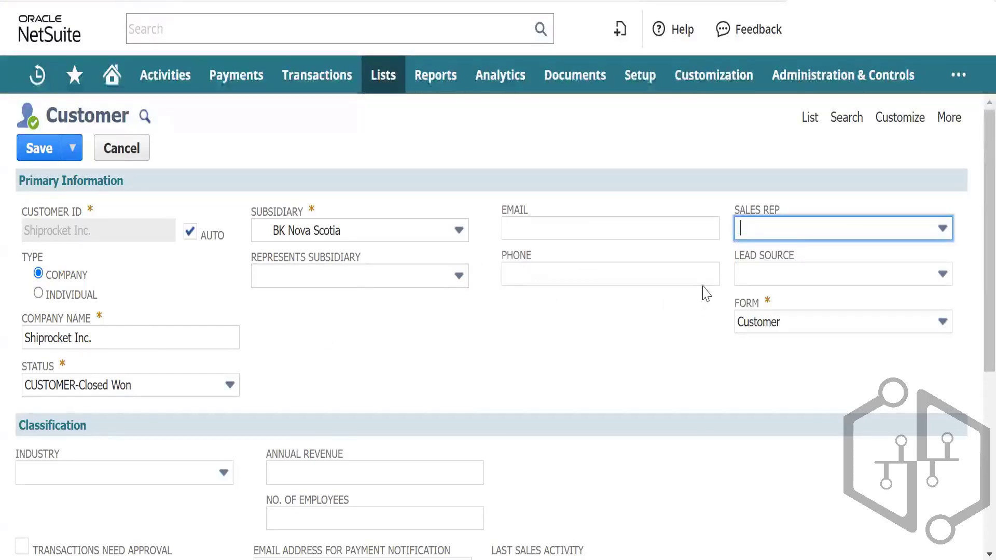
pyautogui.scroll(-1, 484, 337)
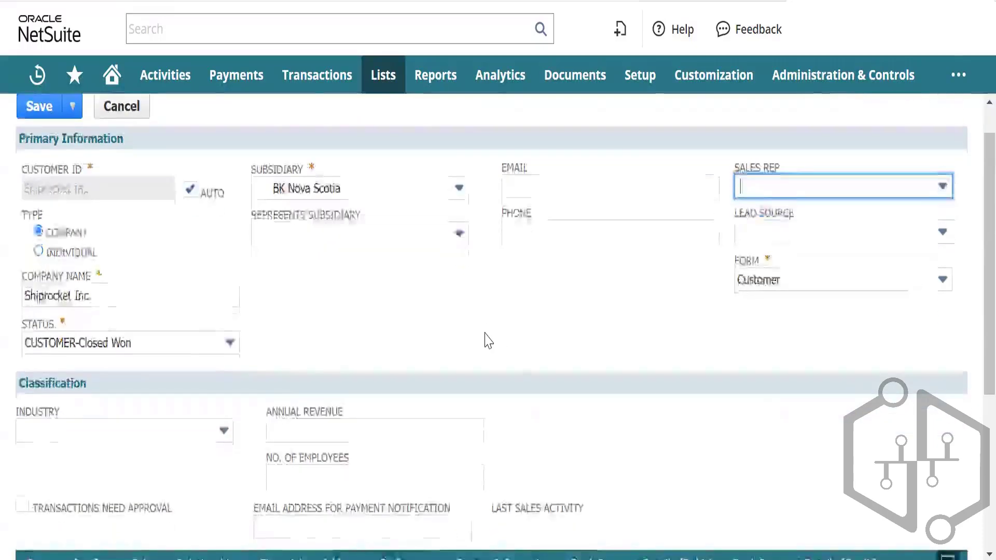
pyautogui.scroll(1, 836, 247)
pyautogui.click(836, 224)
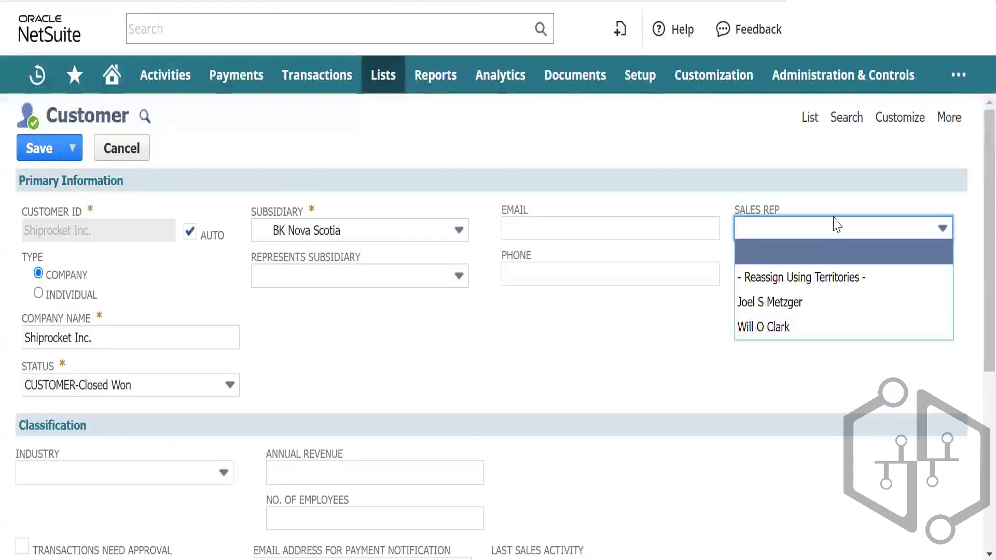
pyautogui.click(836, 222)
pyautogui.scroll(-5, 399, 372)
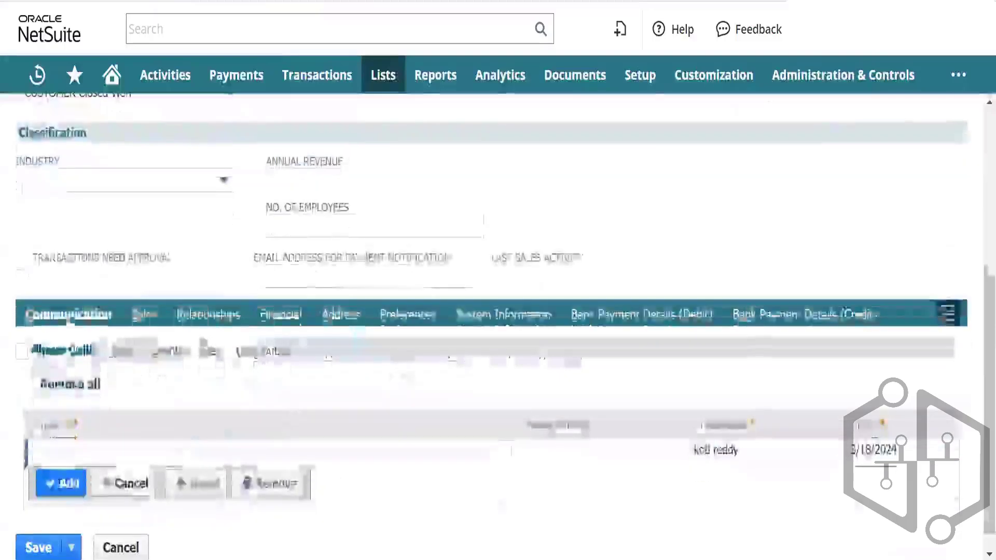
pyautogui.scroll(5, 171, 162)
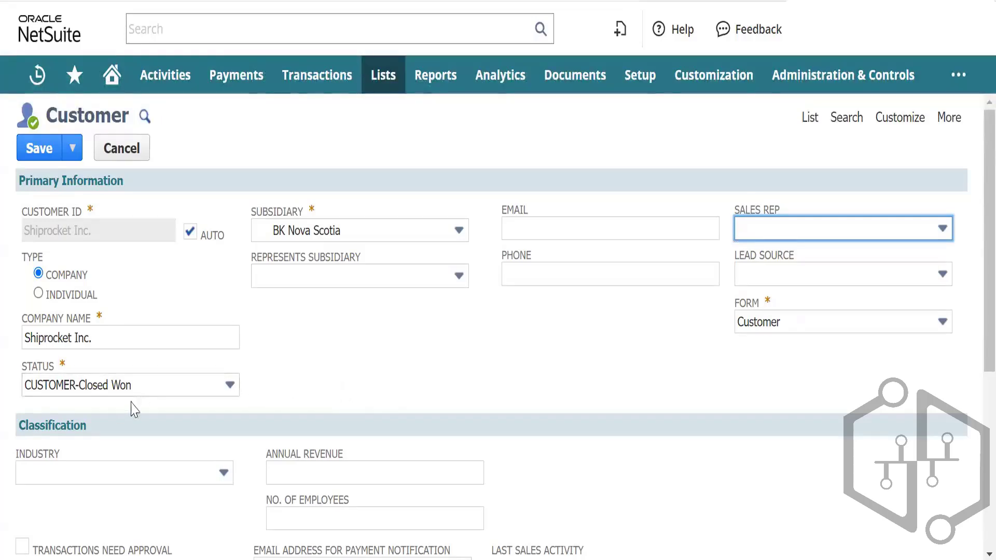
# Examine the customer status choices and the available sales transaction types.
pyautogui.click(178, 388)
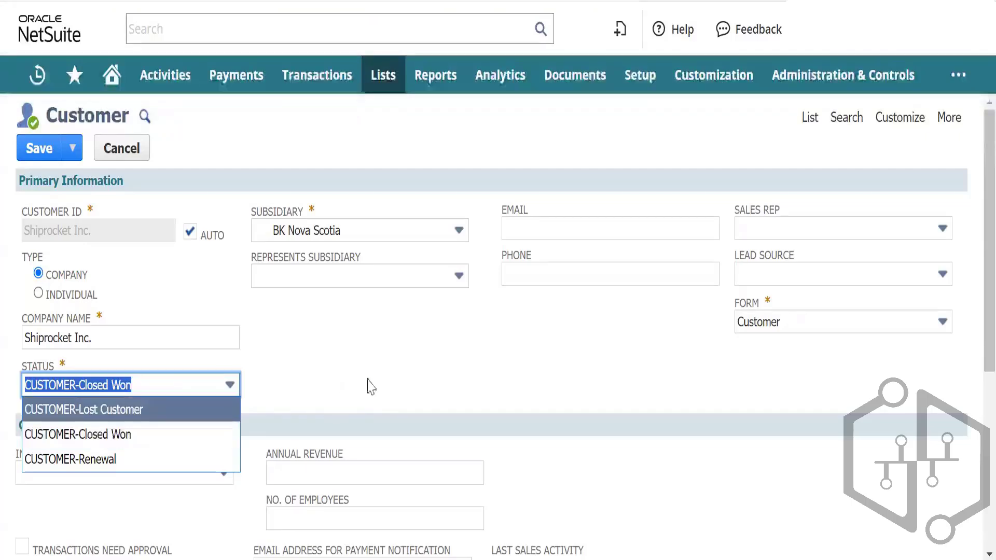
pyautogui.click(389, 371)
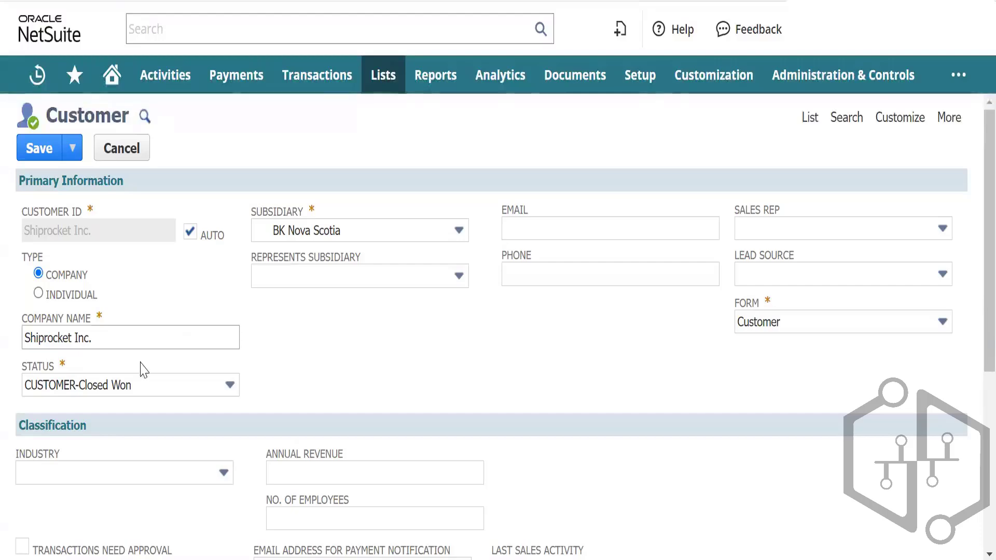
pyautogui.click(195, 391)
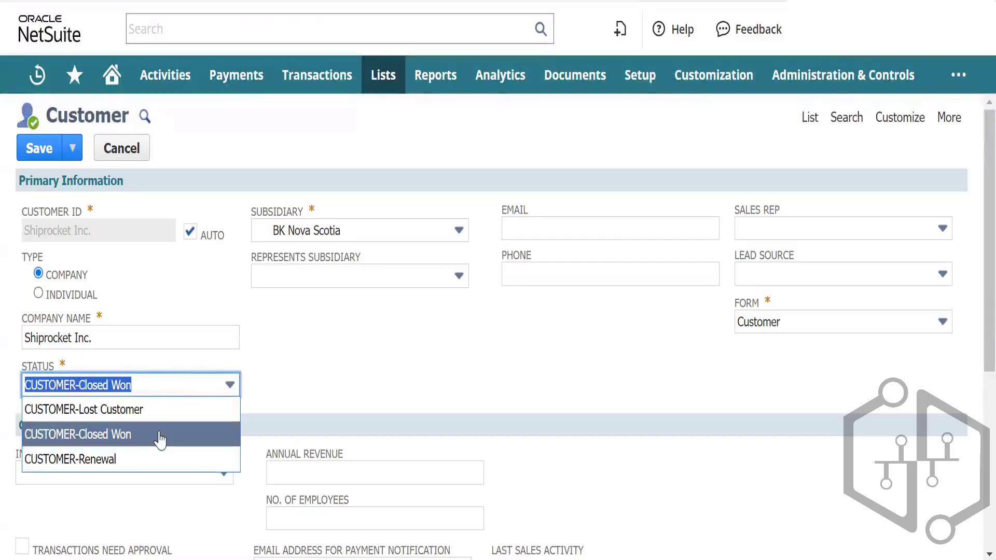
pyautogui.click(337, 372)
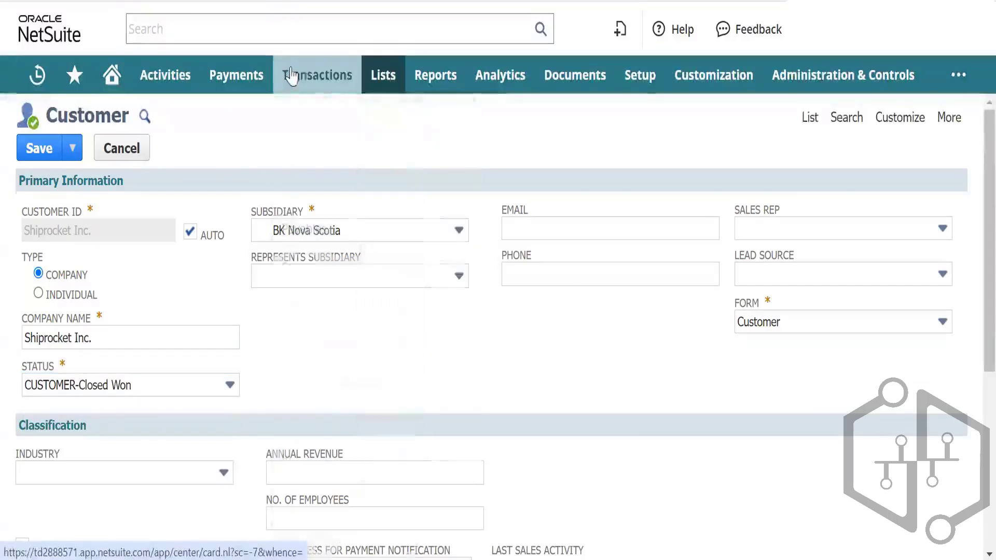
pyautogui.moveTo(289, 73)
pyautogui.moveTo(363, 267)
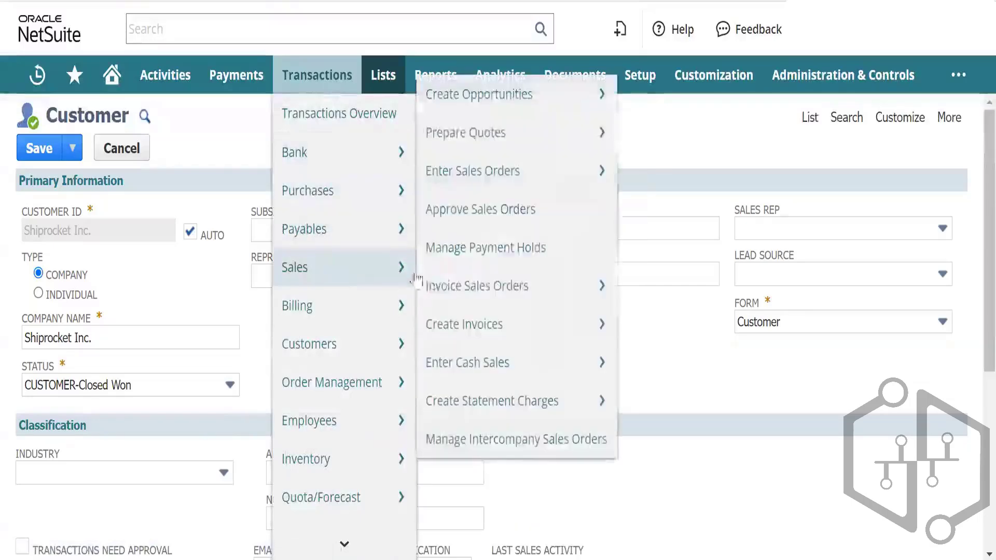
pyautogui.moveTo(488, 317)
pyautogui.moveTo(480, 293)
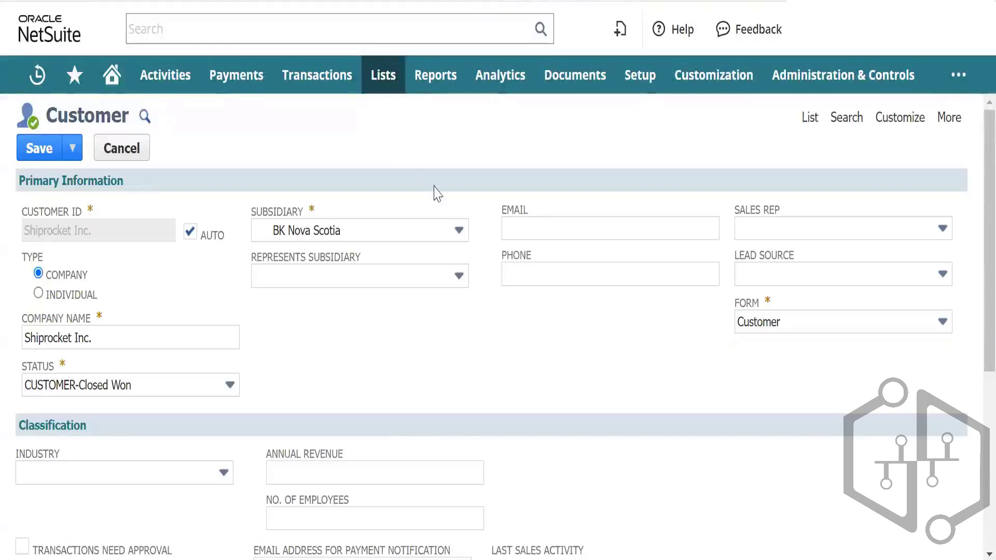
# Set the customer's default receivables account to 1100 Accounts Receivable in the financial details.
pyautogui.scroll(-4, 365, 355)
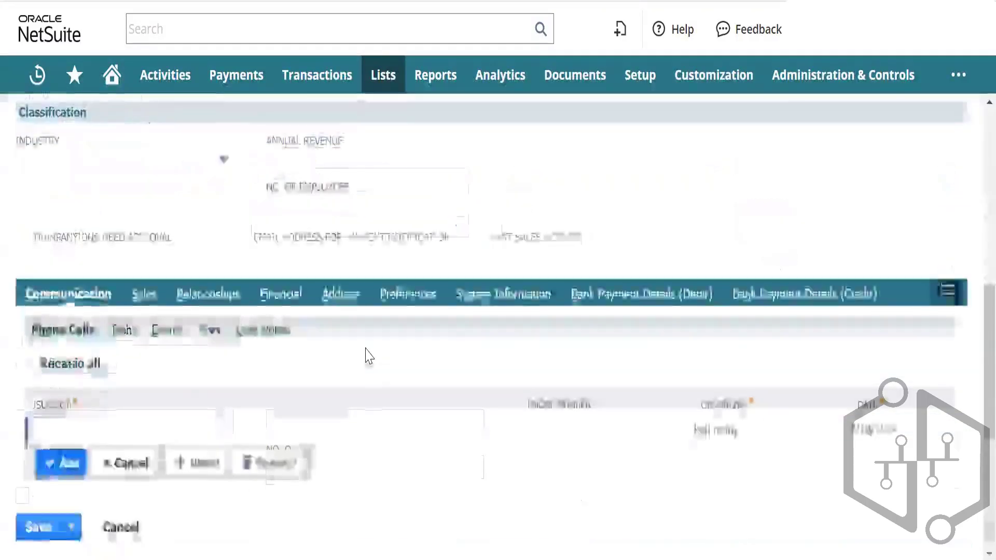
pyautogui.scroll(-2, 365, 355)
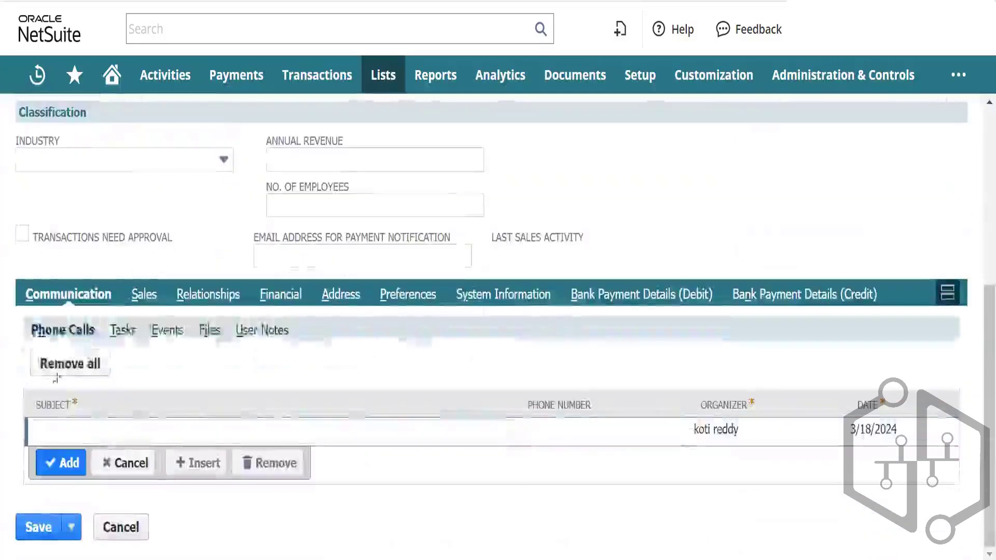
pyautogui.click(144, 305)
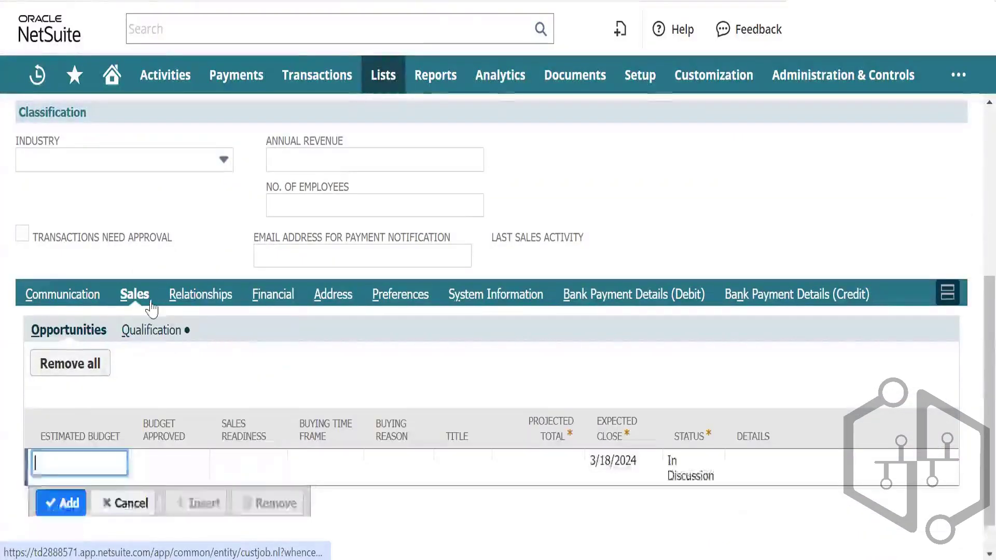
pyautogui.click(271, 300)
pyautogui.scroll(-3, 273, 360)
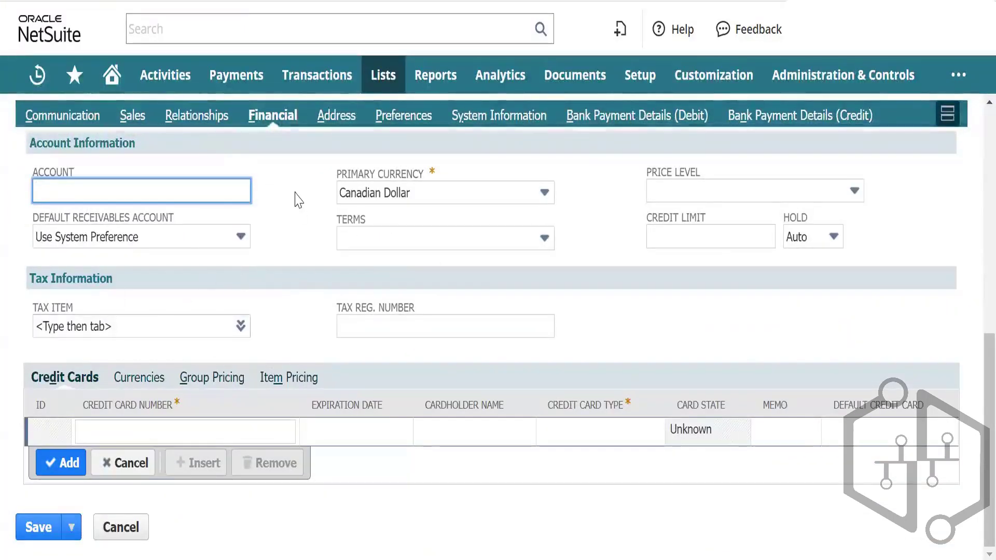
pyautogui.click(190, 237)
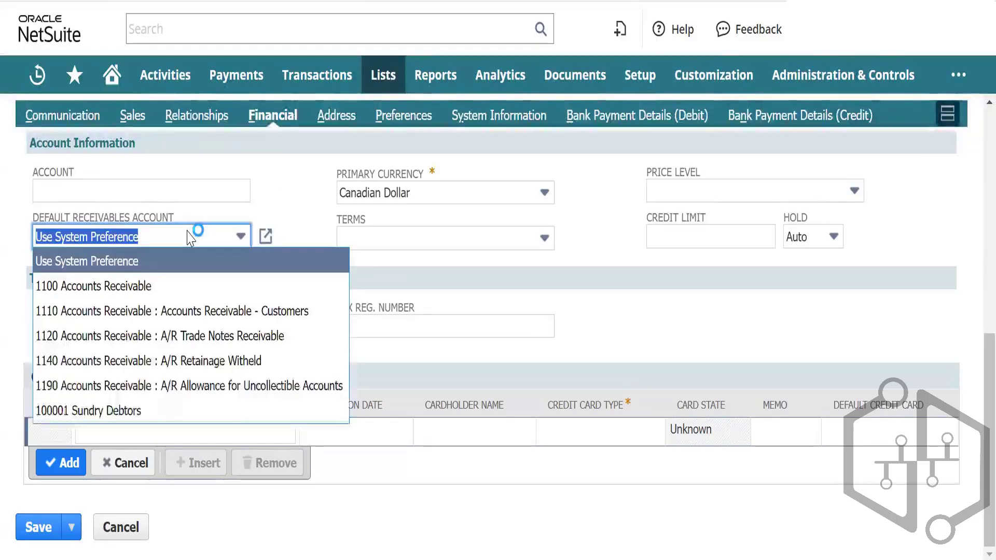
pyautogui.click(144, 286)
pyautogui.click(307, 215)
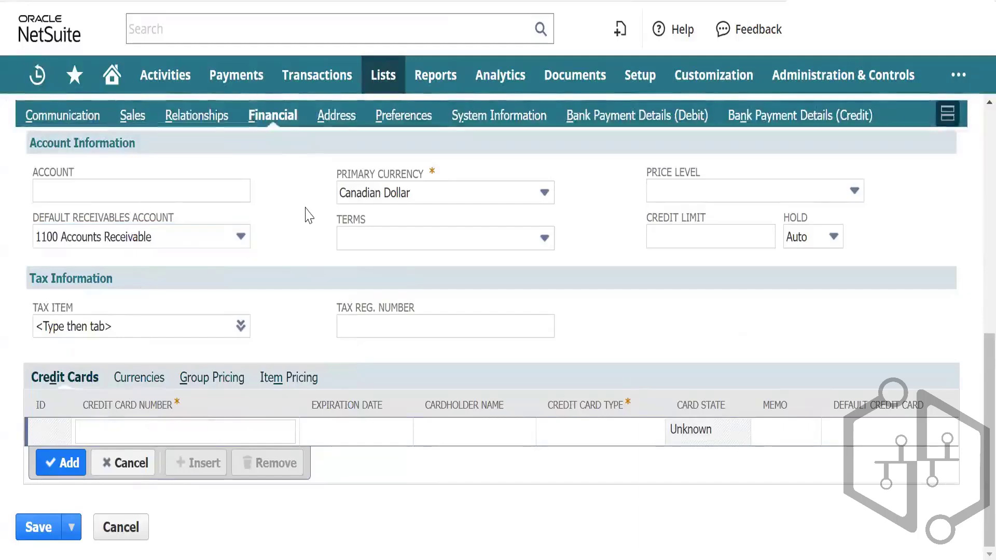
# Open the customer's default shipping and billing address for editing and enter Canada as Address 1.
pyautogui.scroll(1, 287, 223)
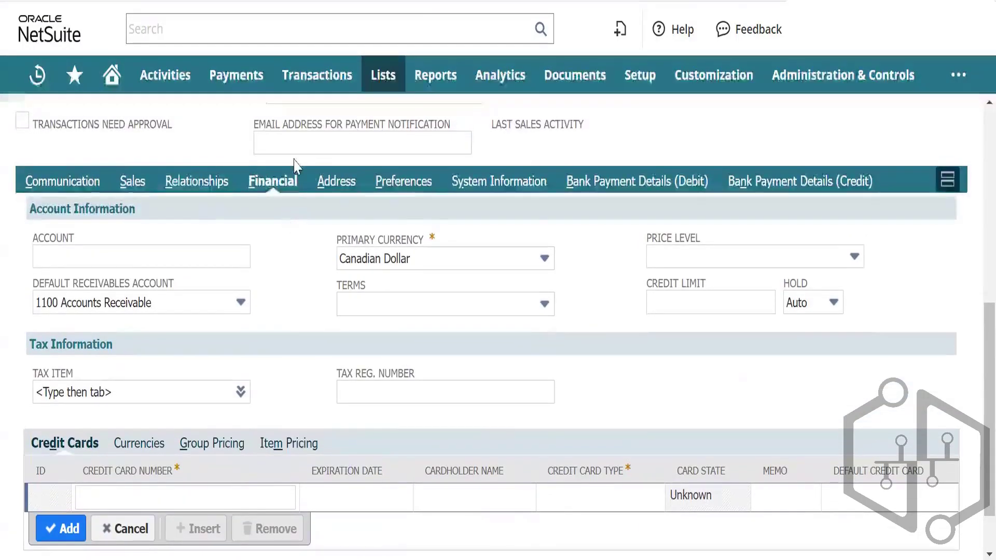
pyautogui.scroll(-1, 287, 223)
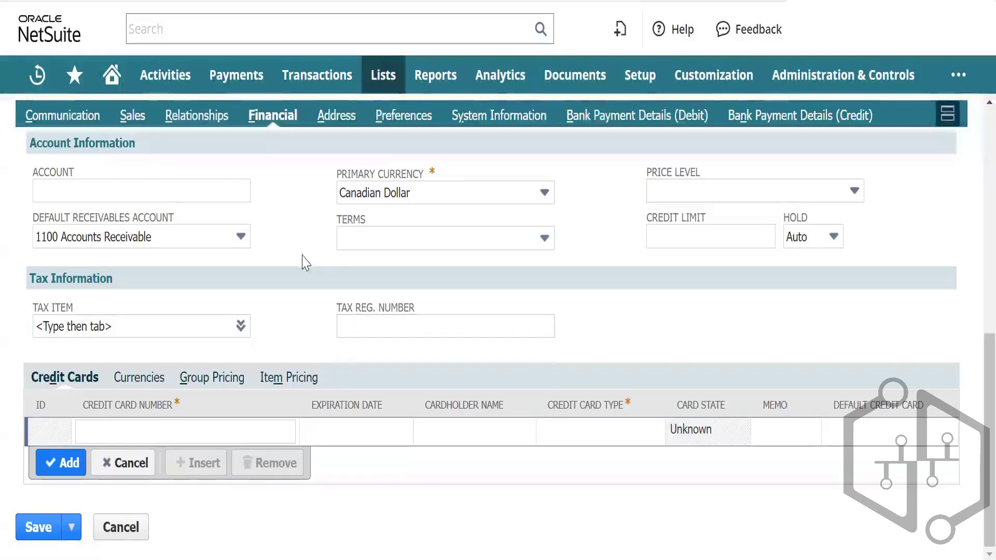
pyautogui.scroll(2, 306, 249)
pyautogui.scroll(-1, 303, 255)
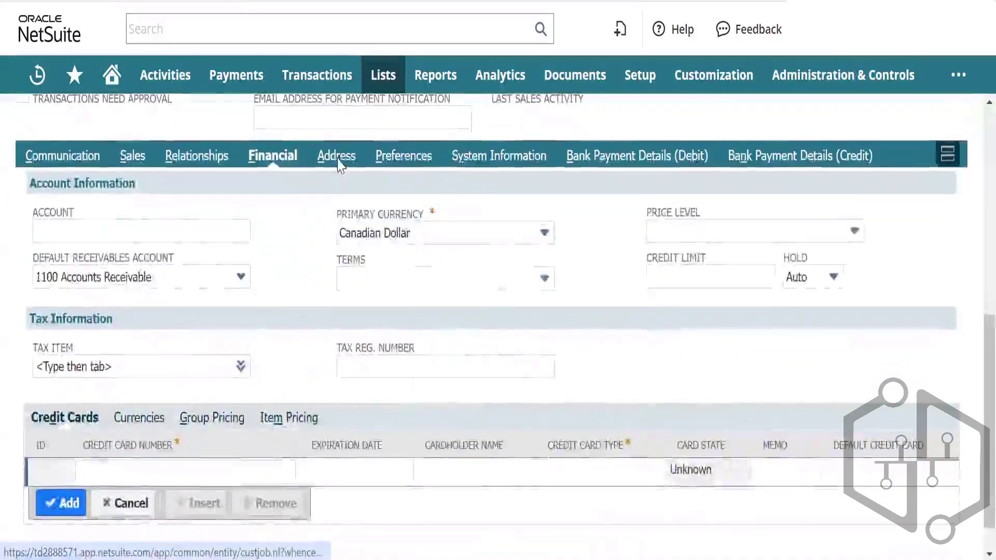
pyautogui.click(334, 153)
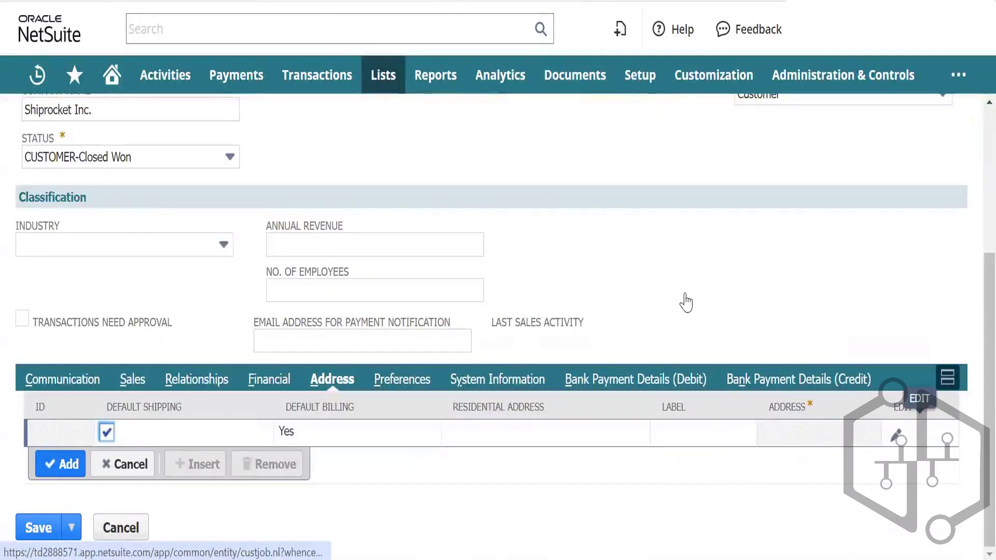
pyautogui.click(899, 432)
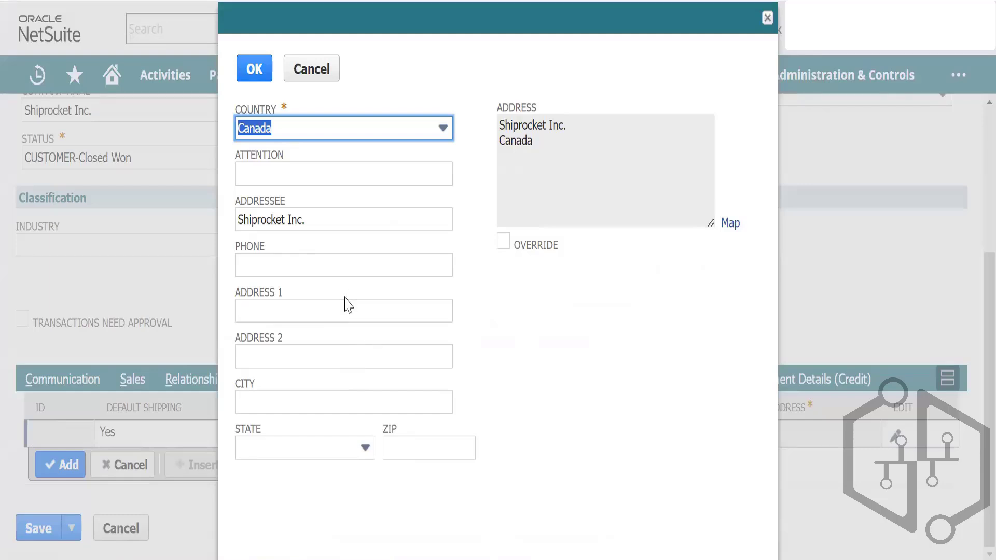
pyautogui.click(296, 310)
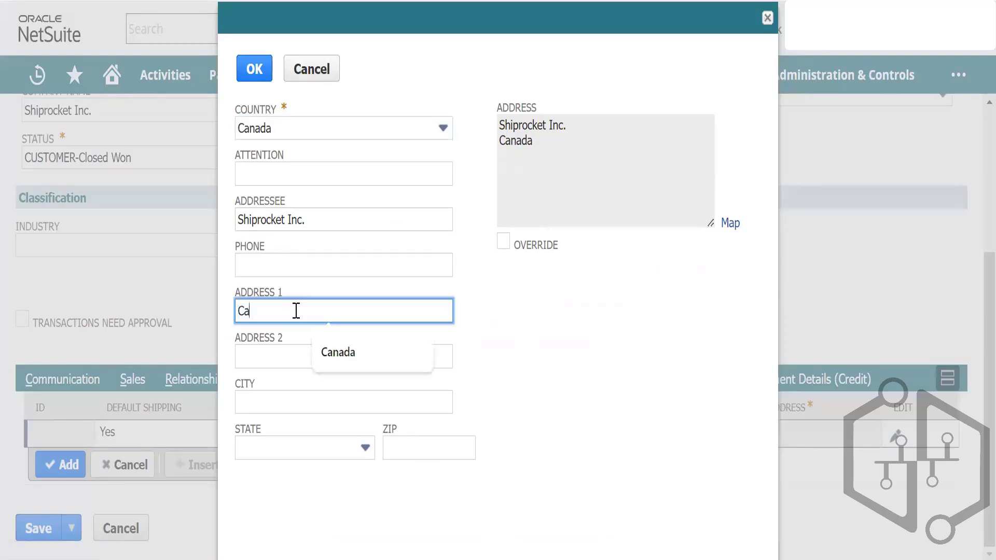
pyautogui.write('Canada')
pyautogui.press('Tab')
pyautogui.press('Tab')
pyautogui.press('Tab')
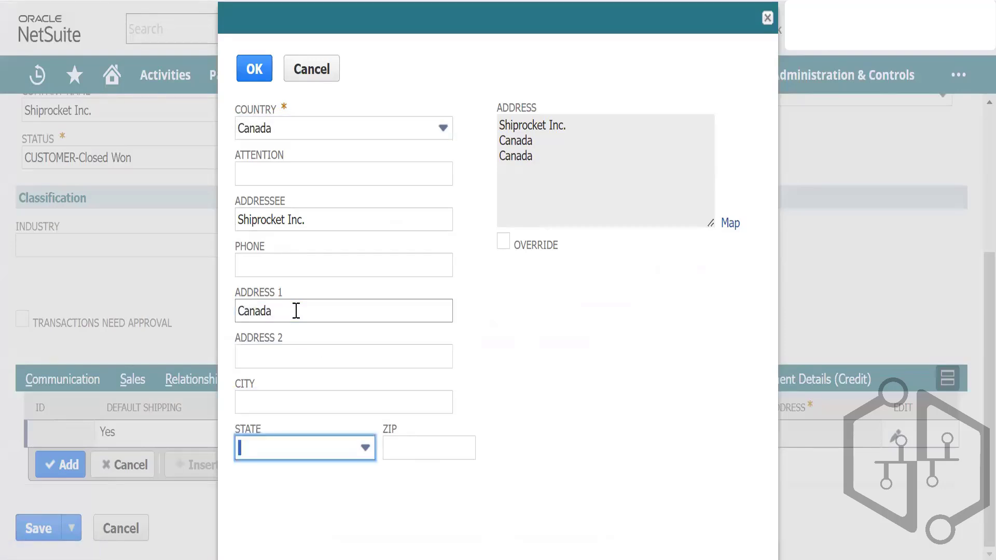
# Set the address's state to Ontario and fill in its ZIP code.
pyautogui.write('n')
pyautogui.press('BackSpace')
pyautogui.click(326, 456)
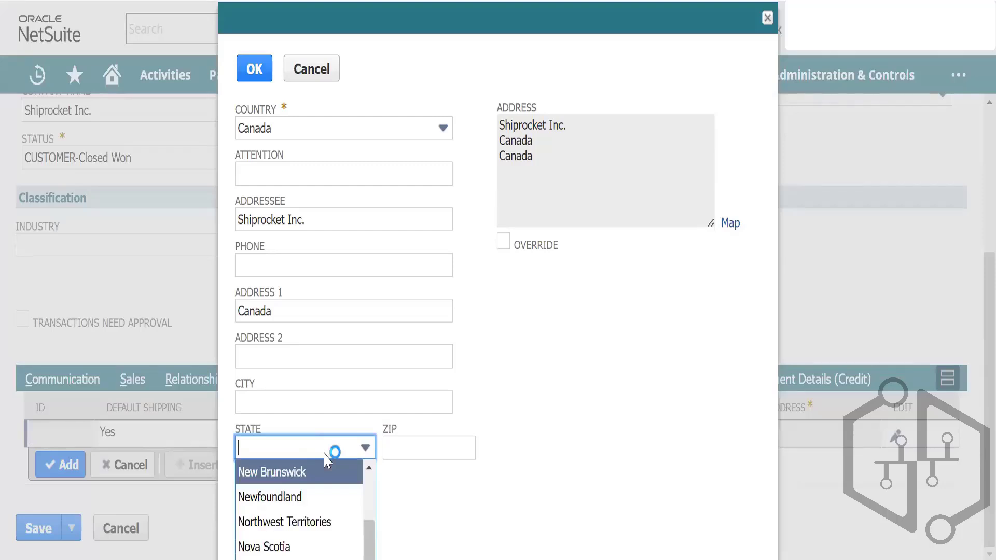
pyautogui.scroll(-2, 291, 501)
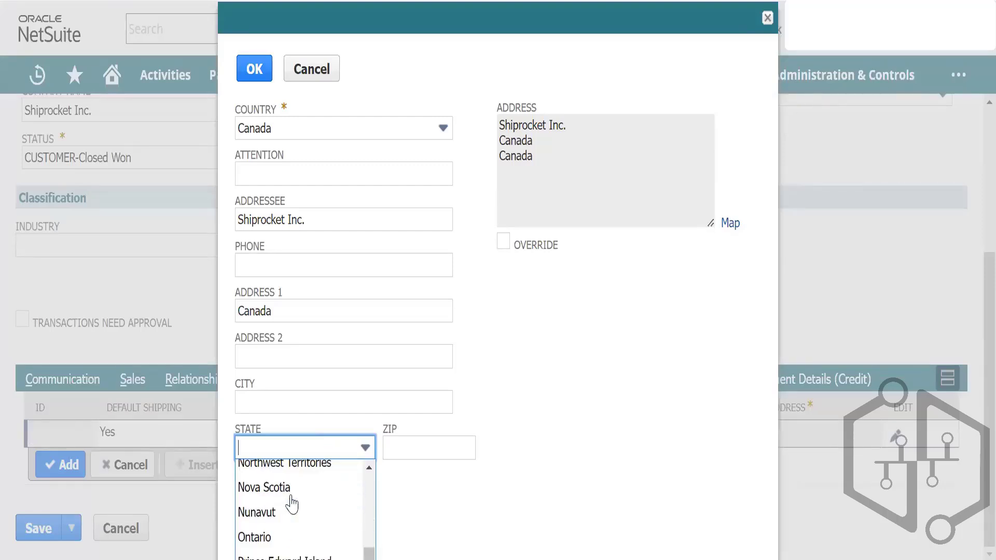
pyautogui.click(257, 537)
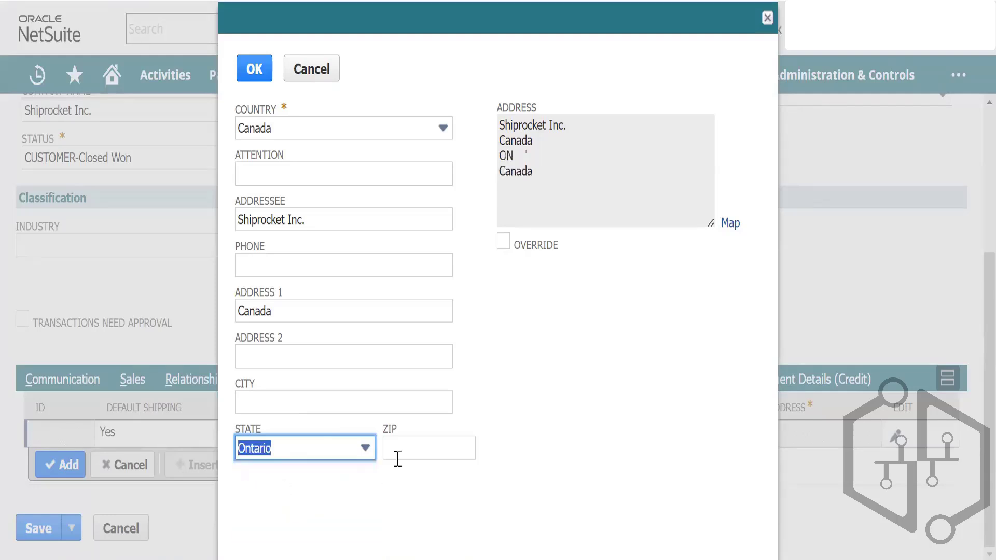
pyautogui.click(404, 453)
pyautogui.write('000000')
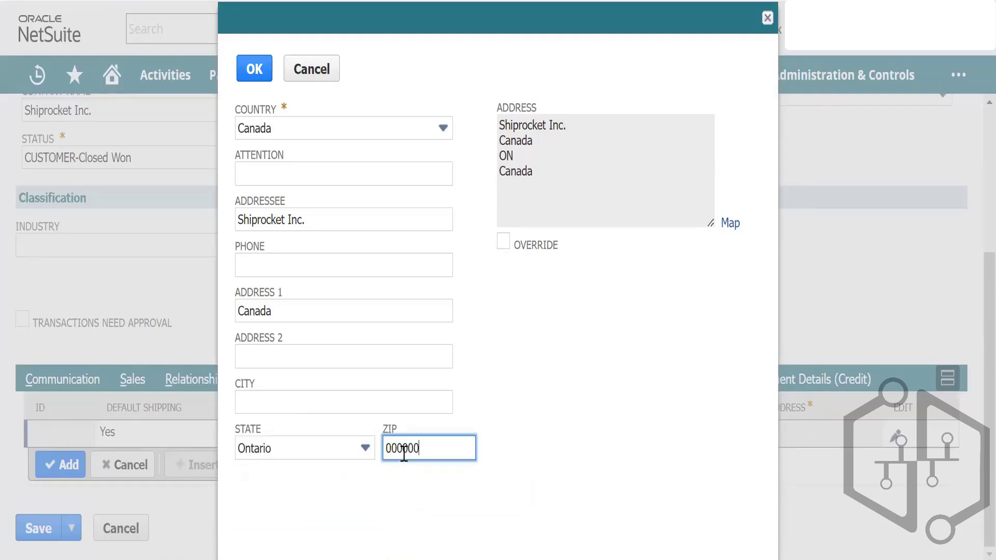
# Confirm the customer's default shipping and billing address and review the customer's preferences.
pyautogui.press('Tab')
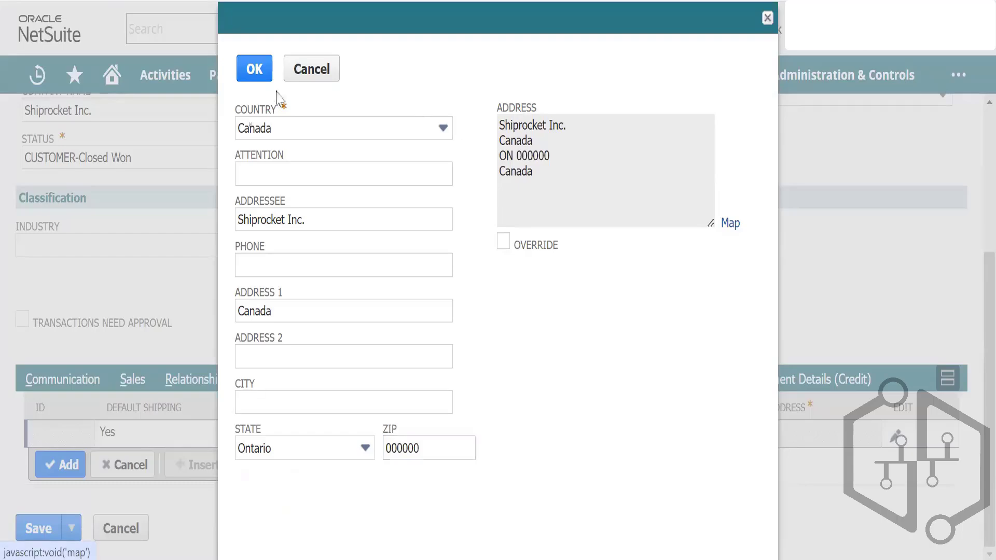
pyautogui.click(253, 77)
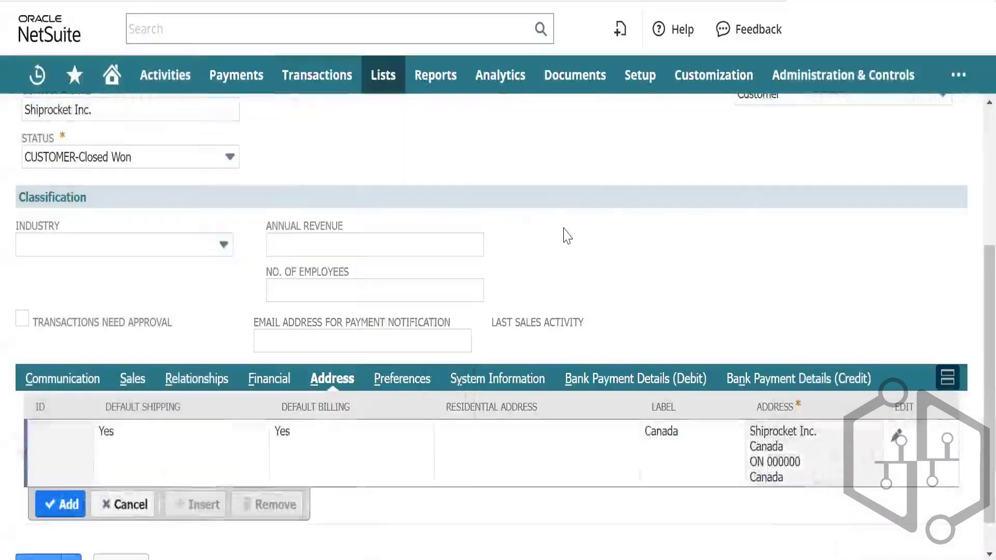
pyautogui.scroll(4, 564, 228)
pyautogui.scroll(-5, 565, 231)
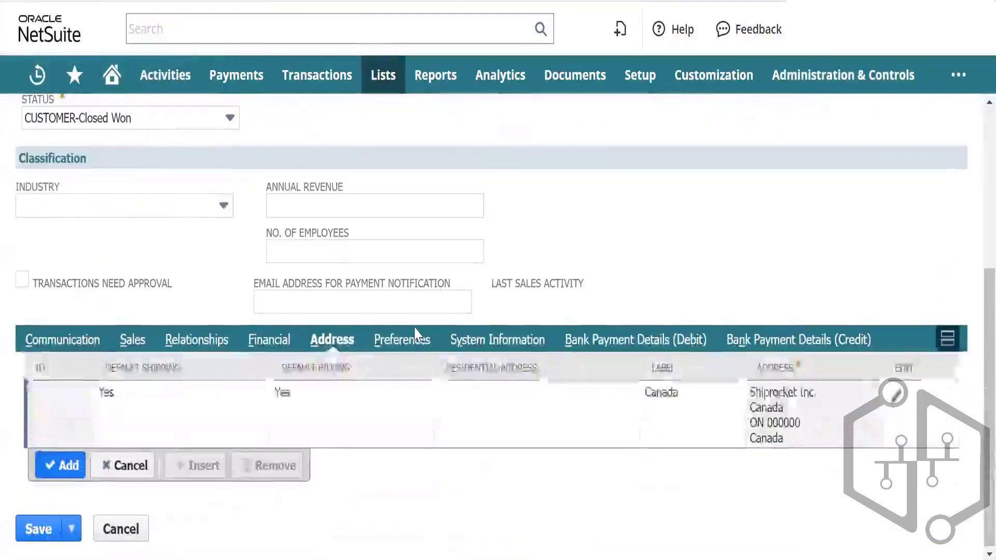
pyautogui.click(408, 340)
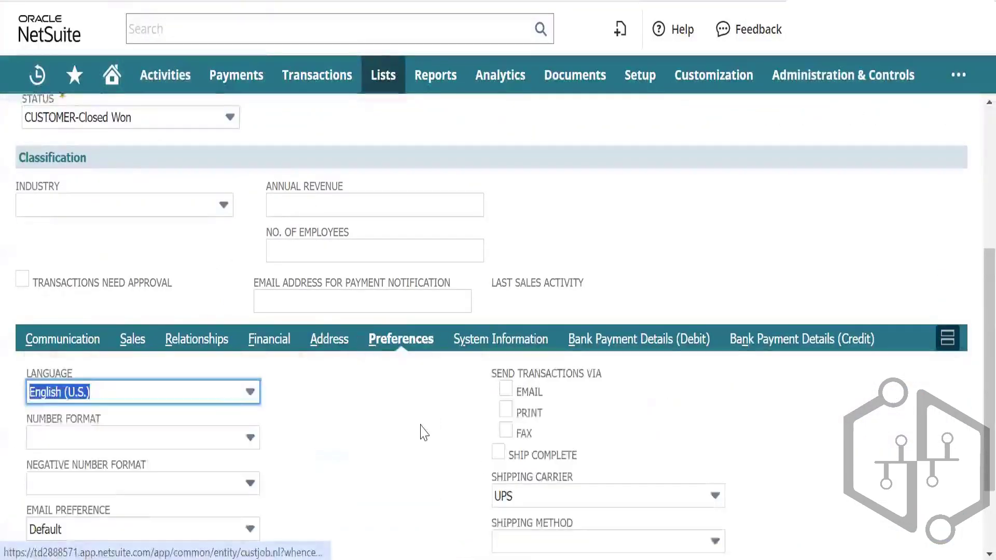
pyautogui.scroll(-2, 423, 429)
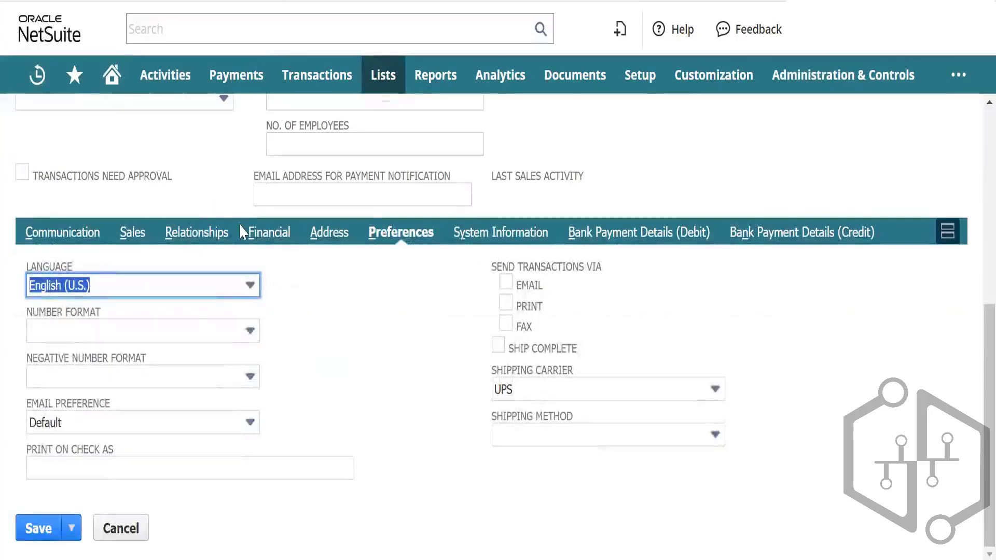
# Add Canadian Dollar and US Dollar to the customer's currencies in the financial details.
pyautogui.click(266, 234)
pyautogui.scroll(-2, 173, 331)
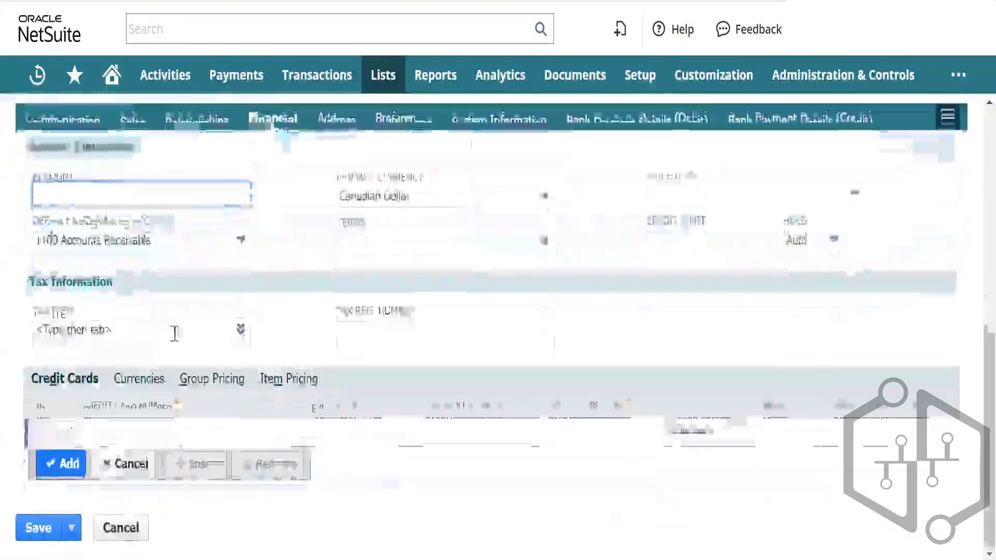
pyautogui.click(134, 380)
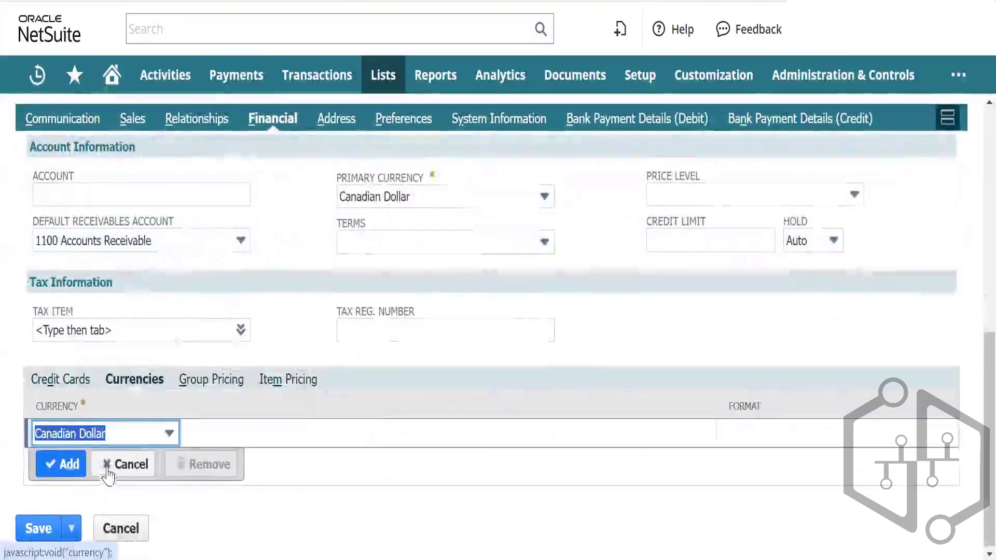
pyautogui.click(59, 464)
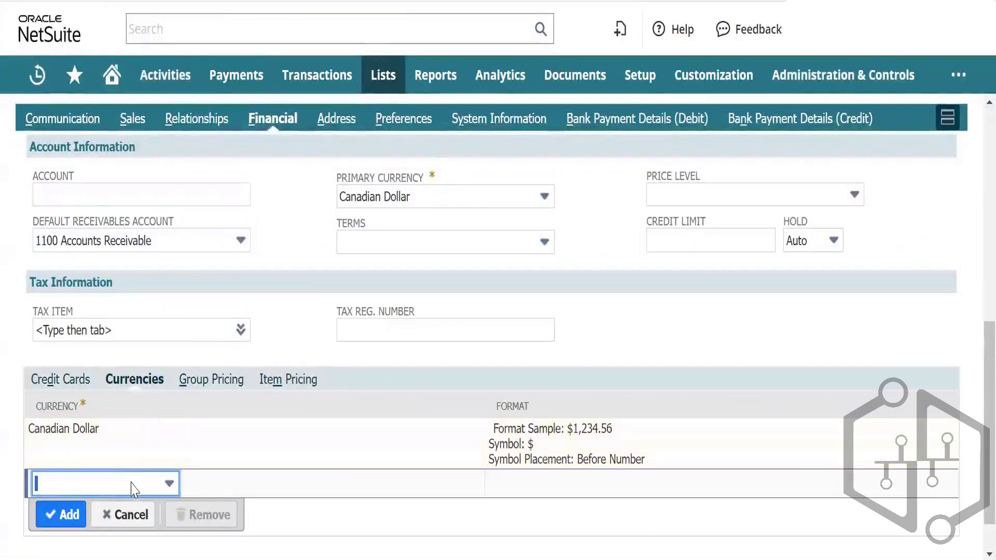
pyautogui.click(133, 497)
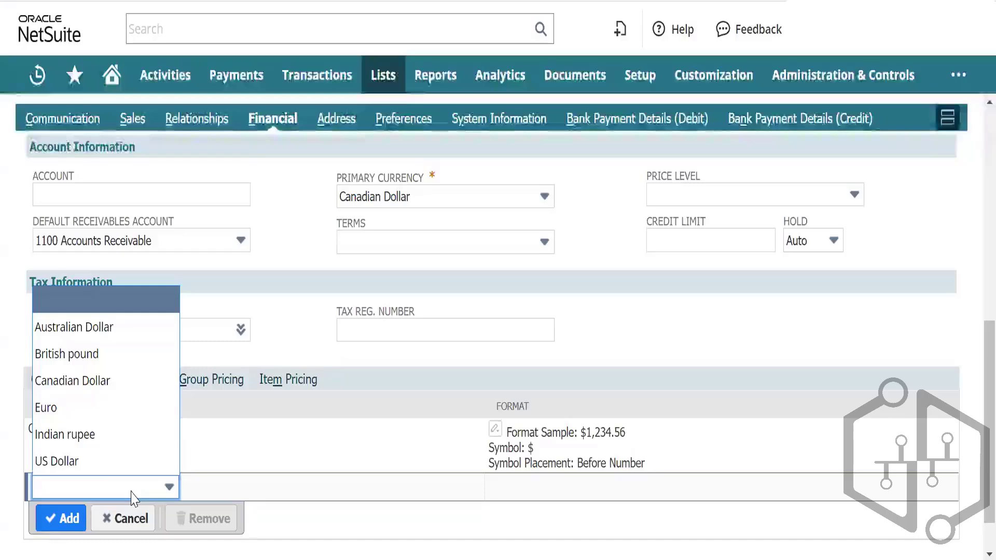
pyautogui.click(89, 460)
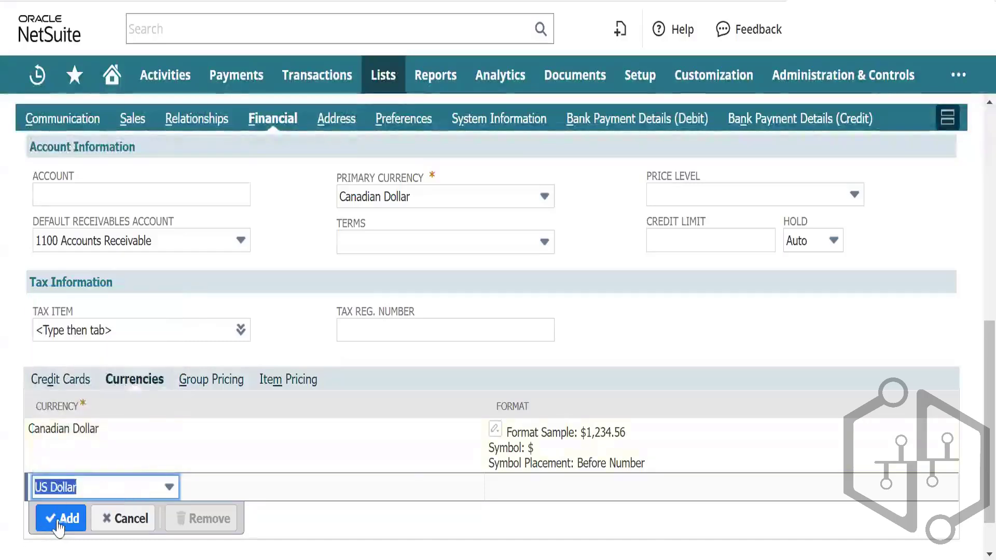
pyautogui.click(61, 522)
pyautogui.scroll(-2, 244, 389)
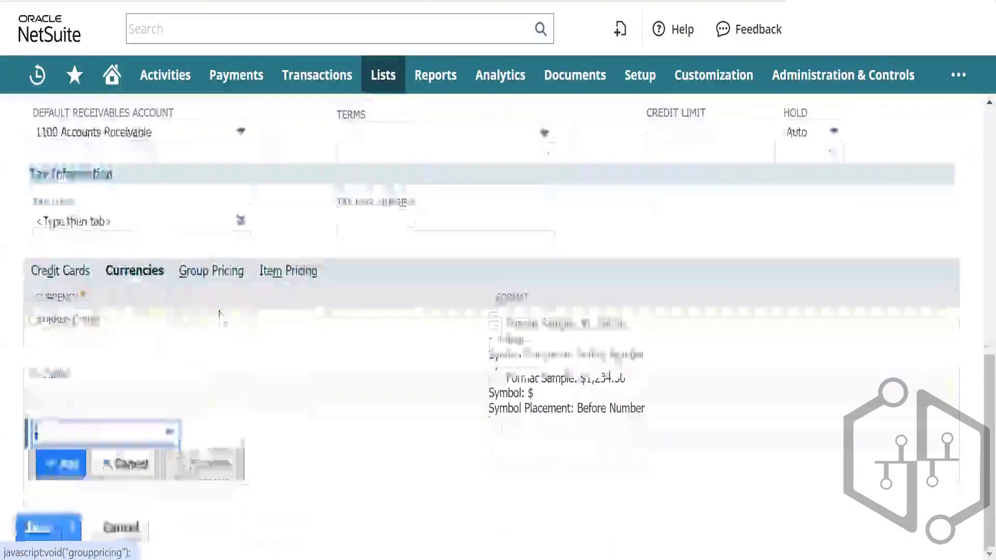
# Review the customer's financial, sales and communication details and save the customer record.
pyautogui.scroll(4, 220, 312)
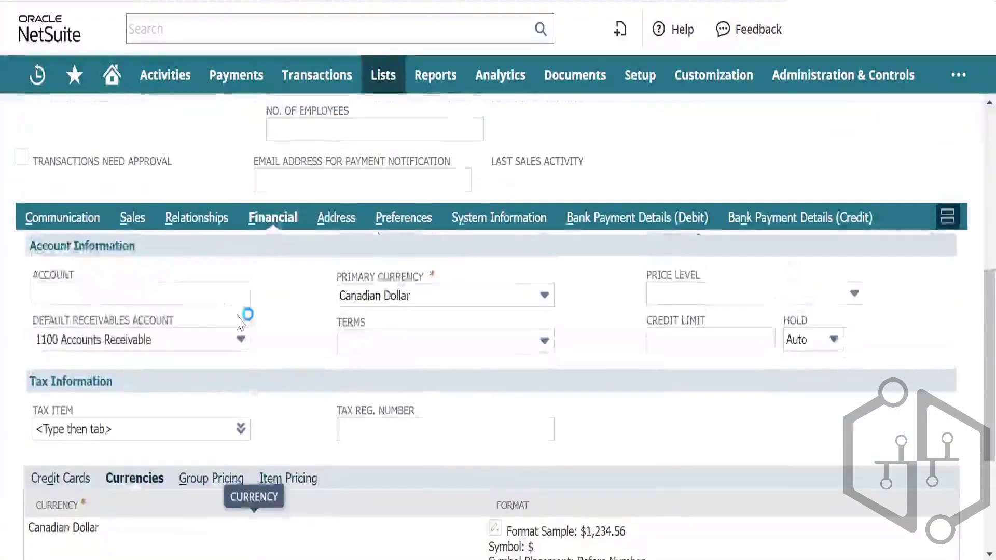
pyautogui.scroll(-4, 239, 317)
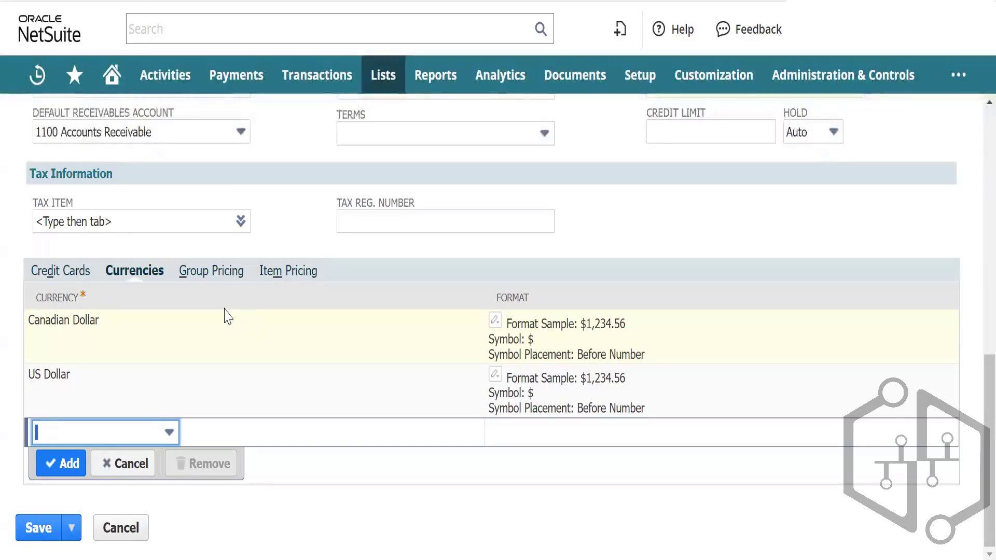
pyautogui.scroll(1, 214, 357)
pyautogui.scroll(4, 214, 356)
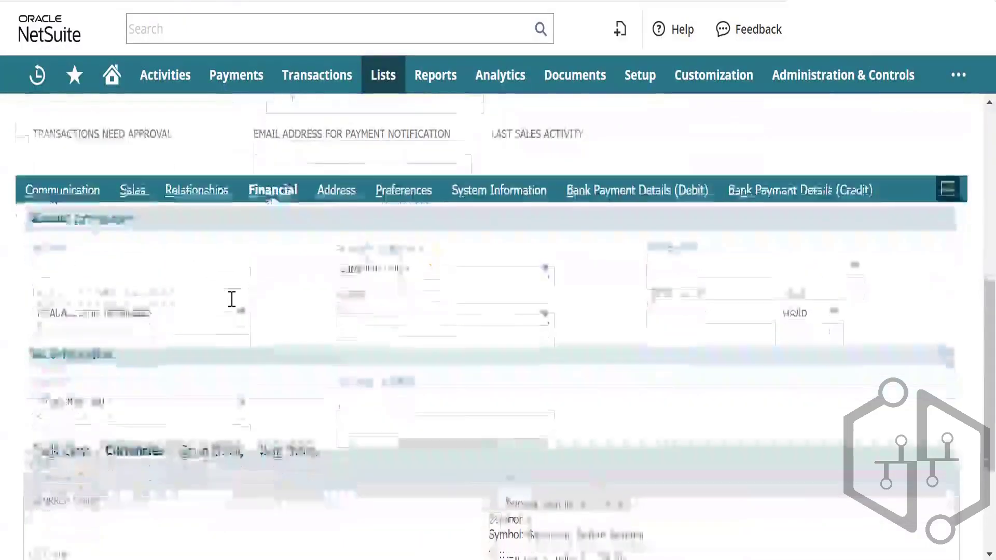
pyautogui.scroll(-4, 232, 299)
pyautogui.scroll(4, 232, 306)
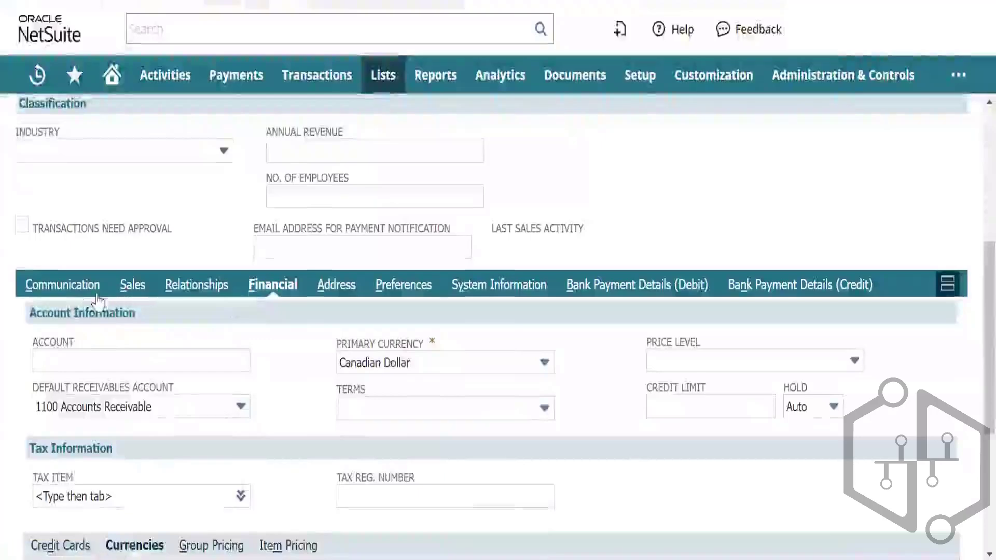
pyautogui.click(101, 292)
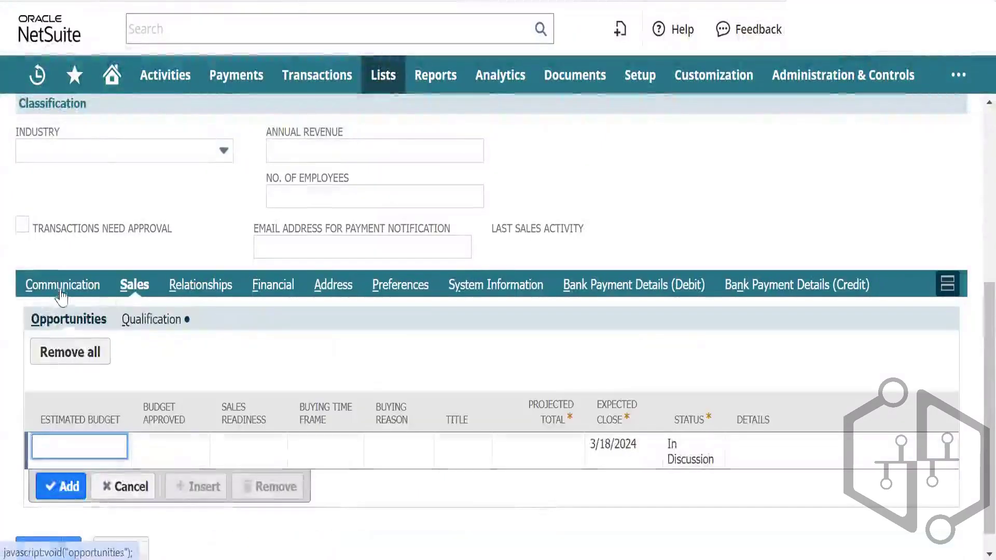
pyautogui.click(63, 288)
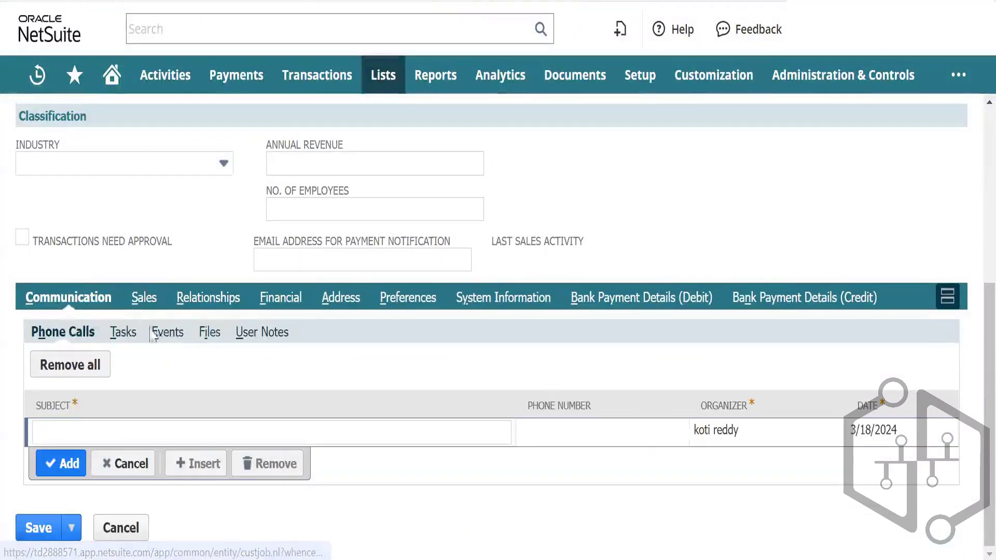
pyautogui.scroll(5, 179, 340)
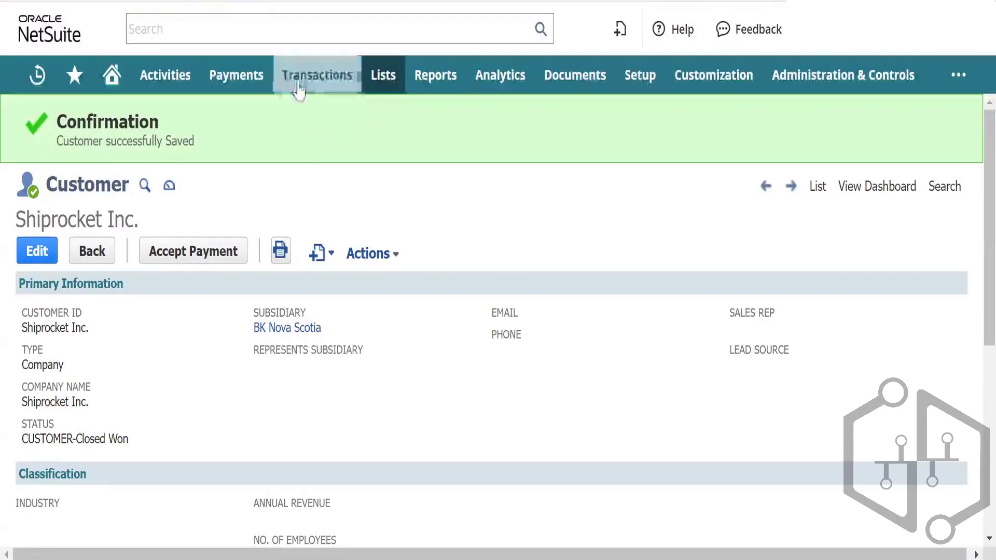
# Start a new sales order from the available sales transactions.
pyautogui.moveTo(297, 83)
pyautogui.moveTo(302, 266)
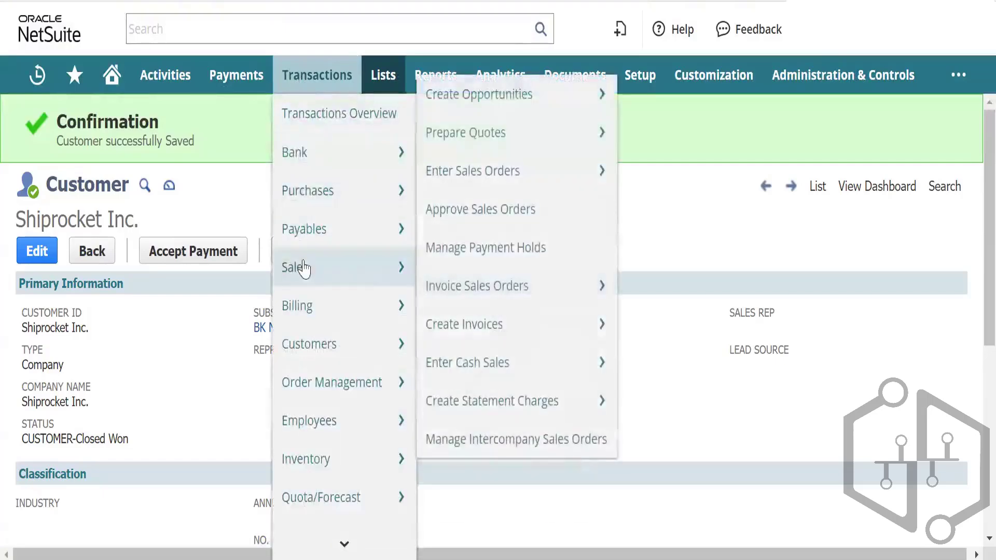
pyautogui.moveTo(435, 285)
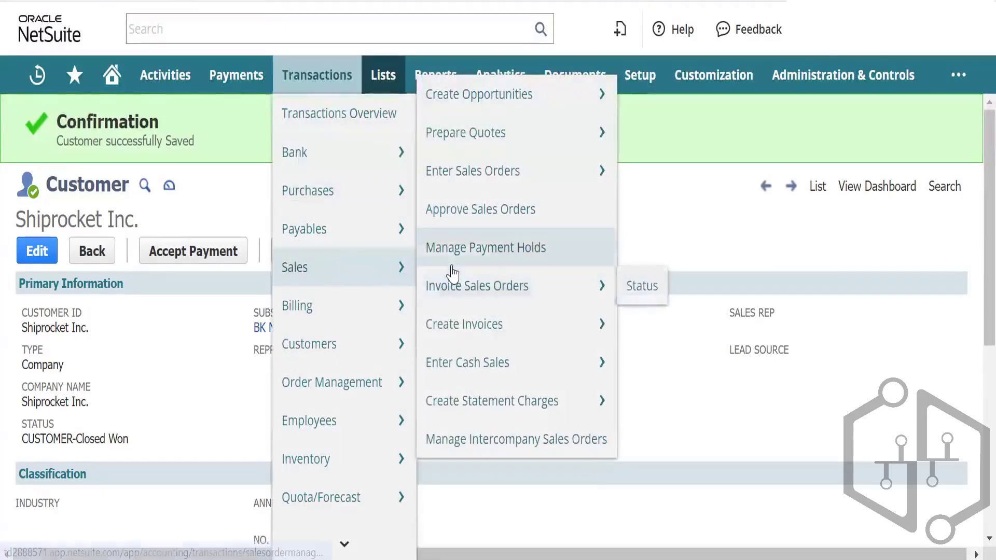
pyautogui.moveTo(511, 170)
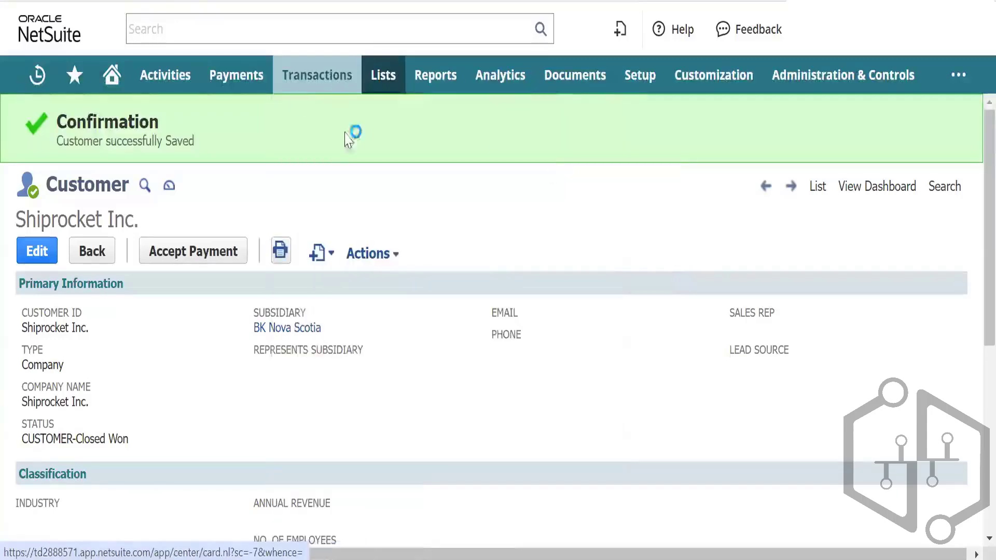
pyautogui.moveTo(346, 153)
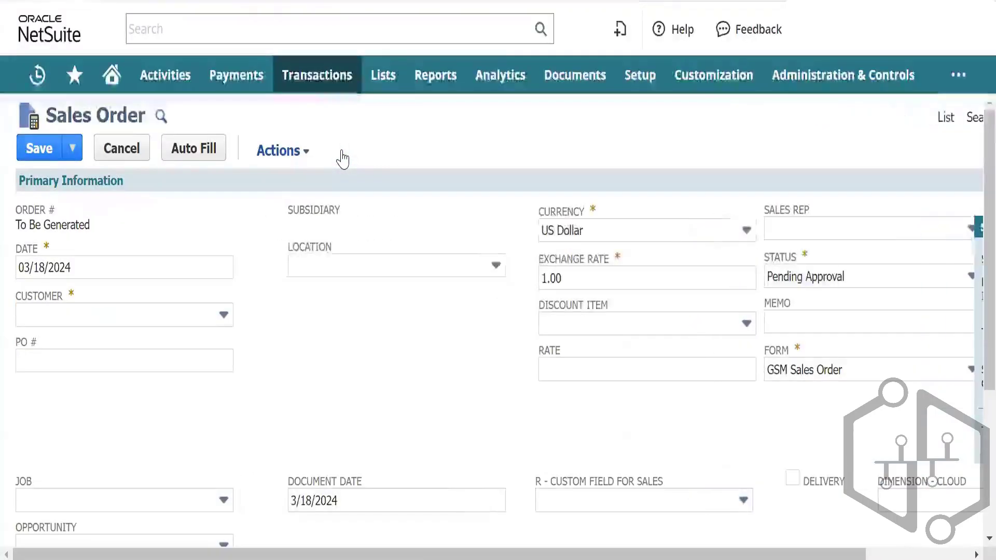
# Set the sales order's customer to Shiprocket Inc. and its location to BK Nova Scotia.
pyautogui.scroll(-1, 363, 249)
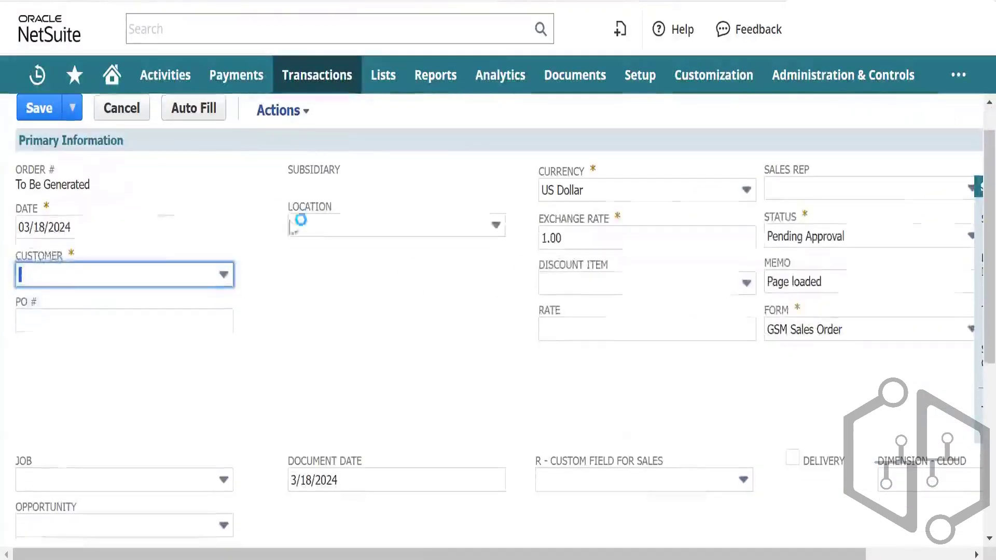
pyautogui.click(216, 276)
pyautogui.press('s')
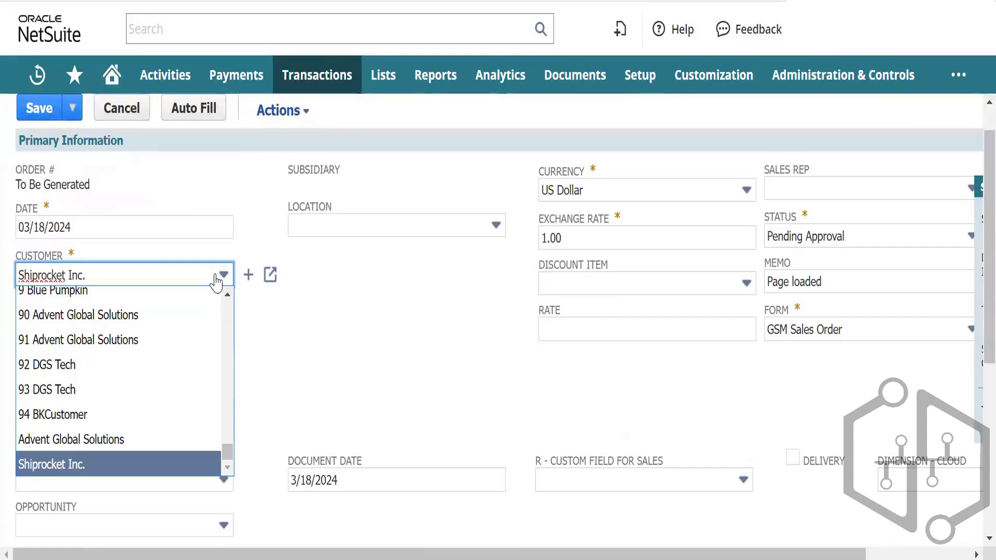
pyautogui.press('Tab')
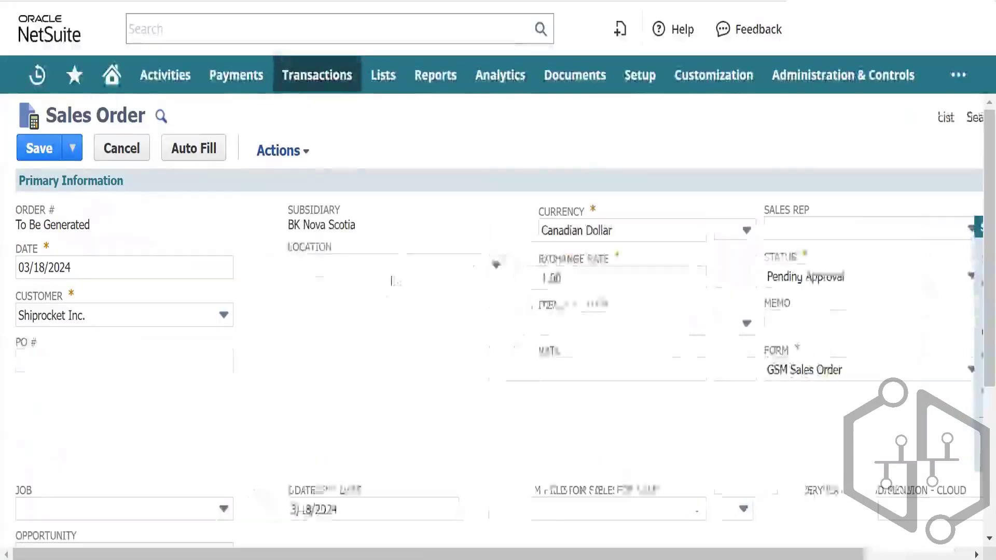
pyautogui.click(394, 265)
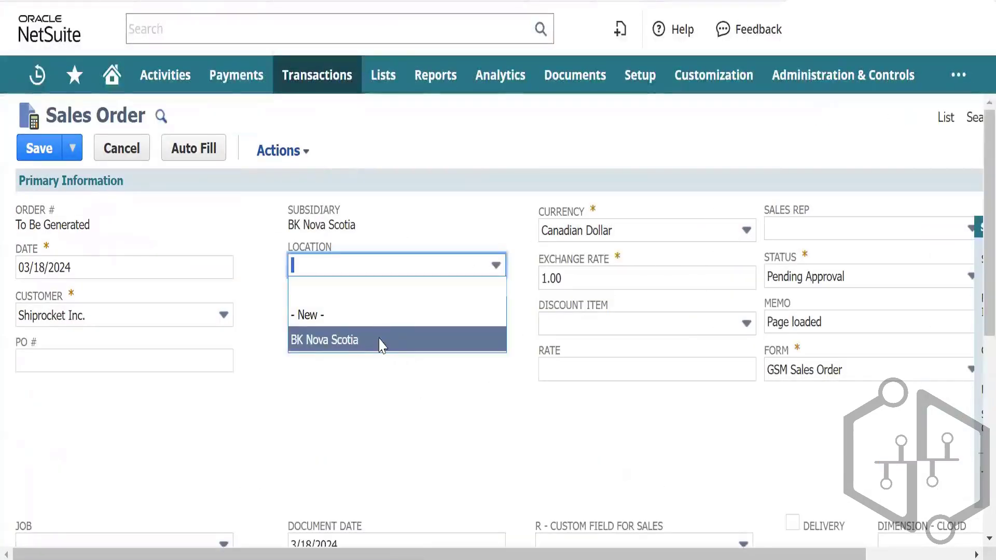
pyautogui.click(382, 340)
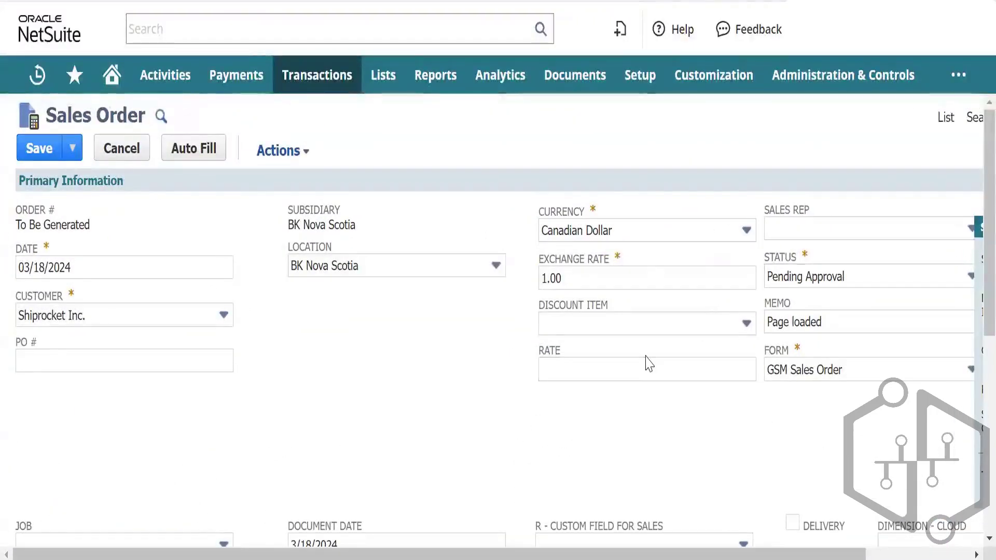
# Set the sales order's currency to US Dollar and its status to Pending Fulfillment.
pyautogui.click(685, 232)
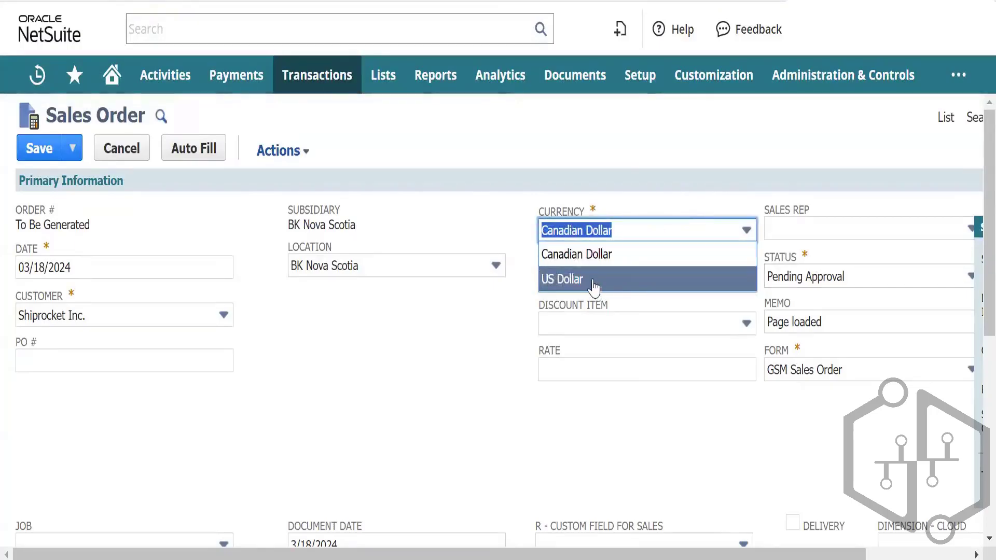
pyautogui.click(594, 285)
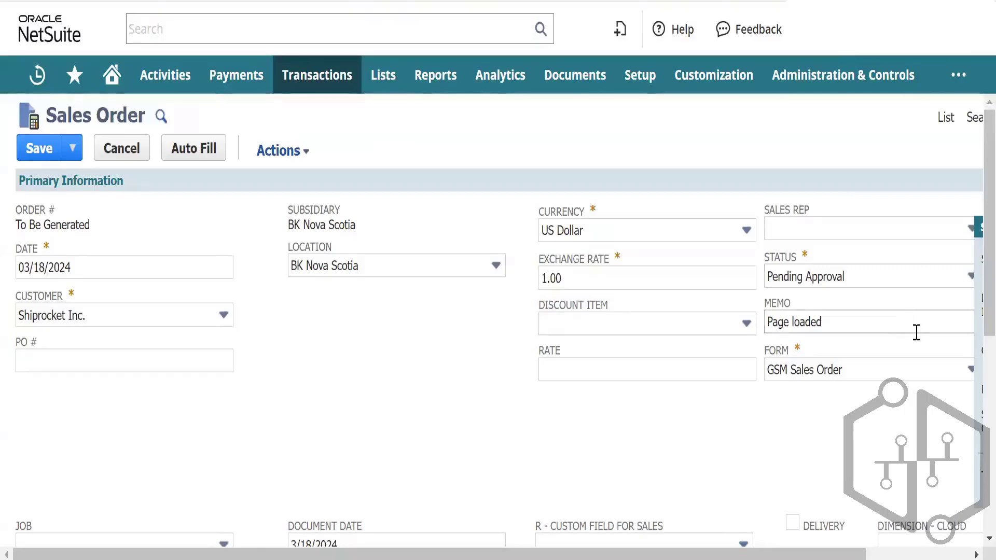
pyautogui.click(898, 276)
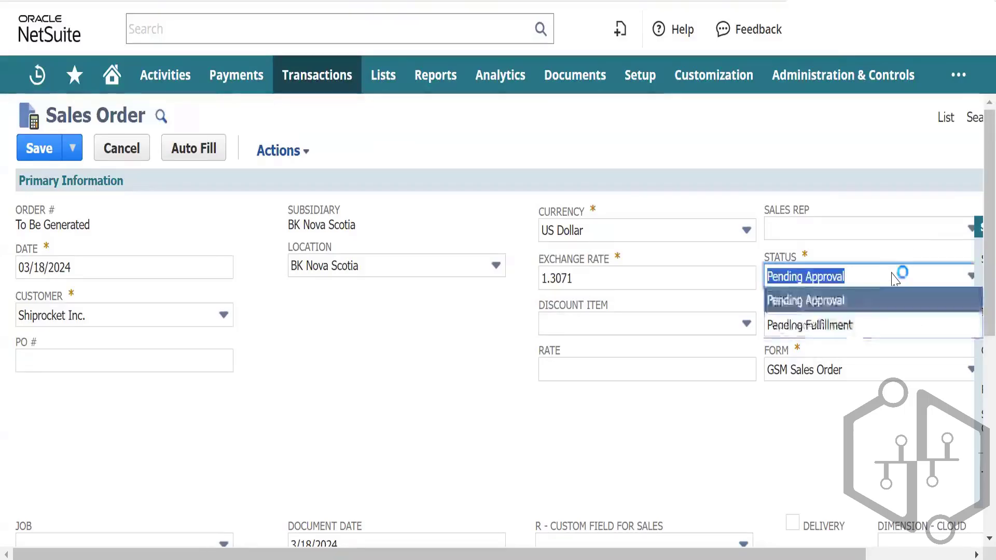
pyautogui.click(852, 326)
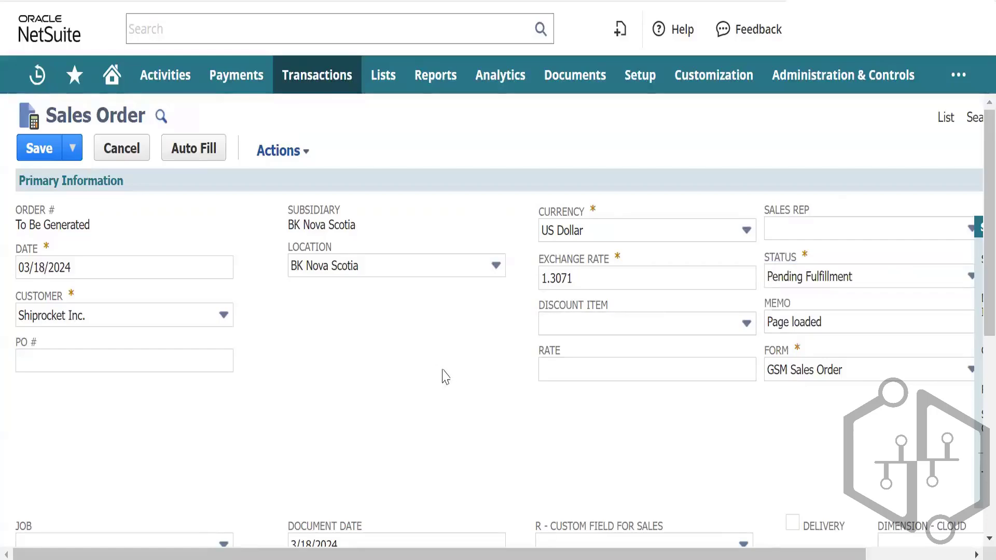
# Enter Sale Item 01 Subscription Services as the sales order's item line, leaving department and class empty.
pyautogui.scroll(-1, 451, 374)
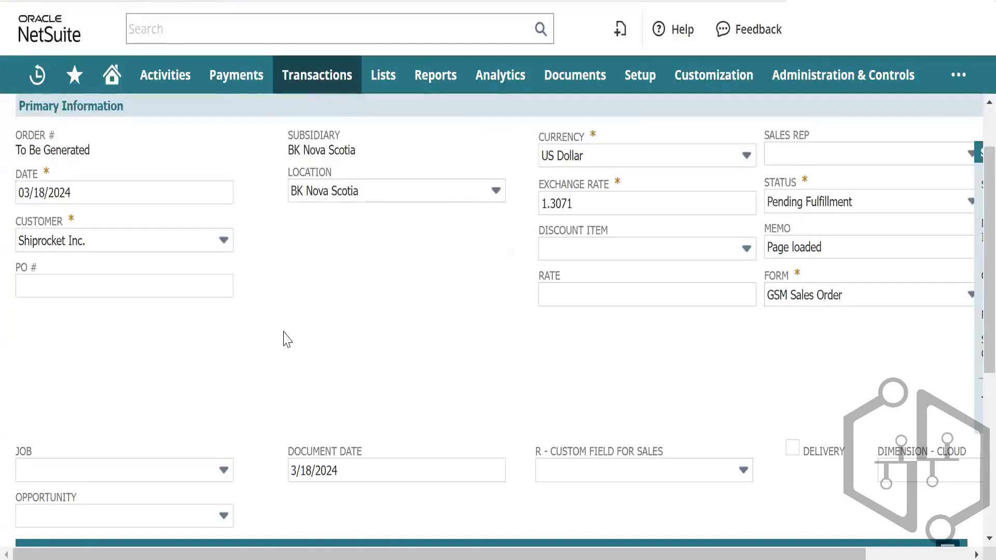
pyautogui.scroll(-4, 287, 339)
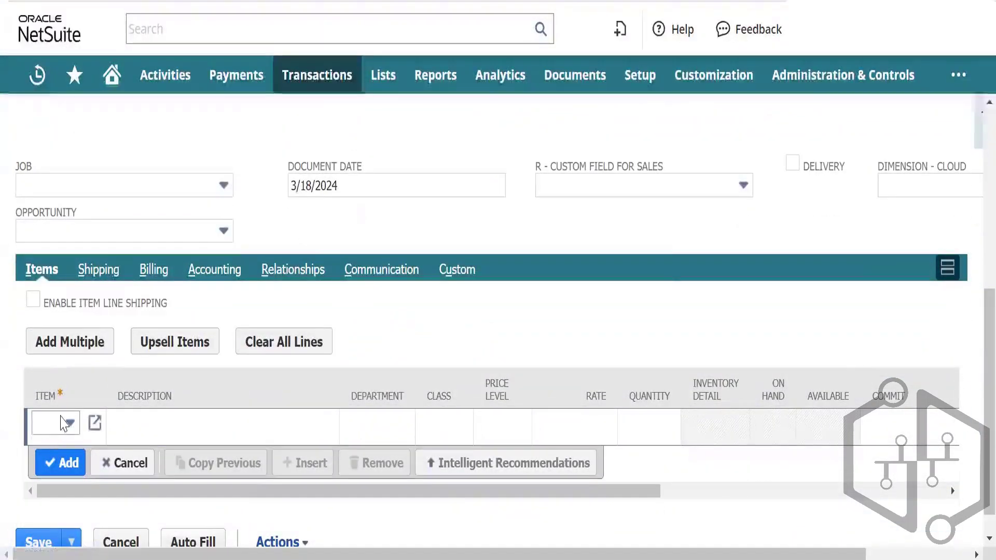
pyautogui.click(60, 416)
pyautogui.click(162, 122)
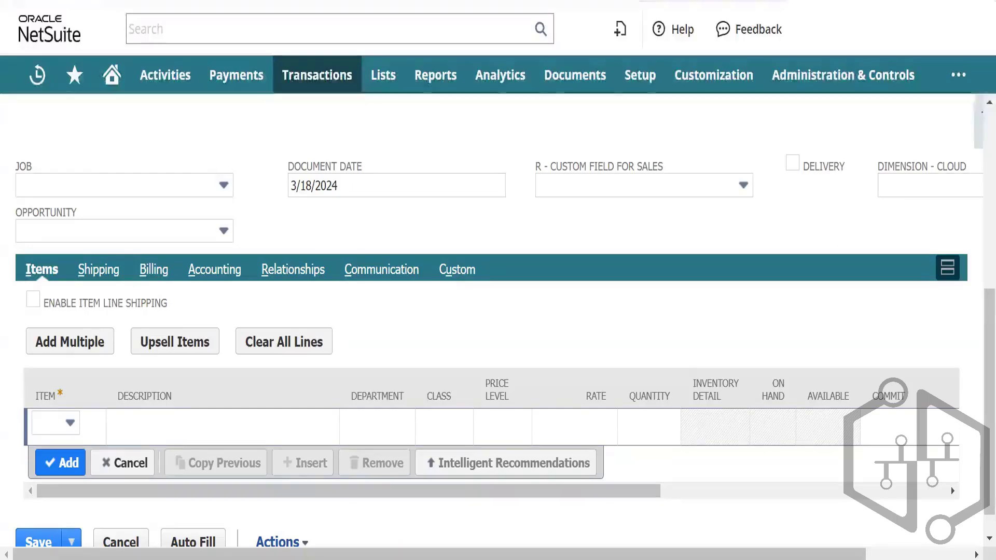
pyautogui.moveTo(564, 84)
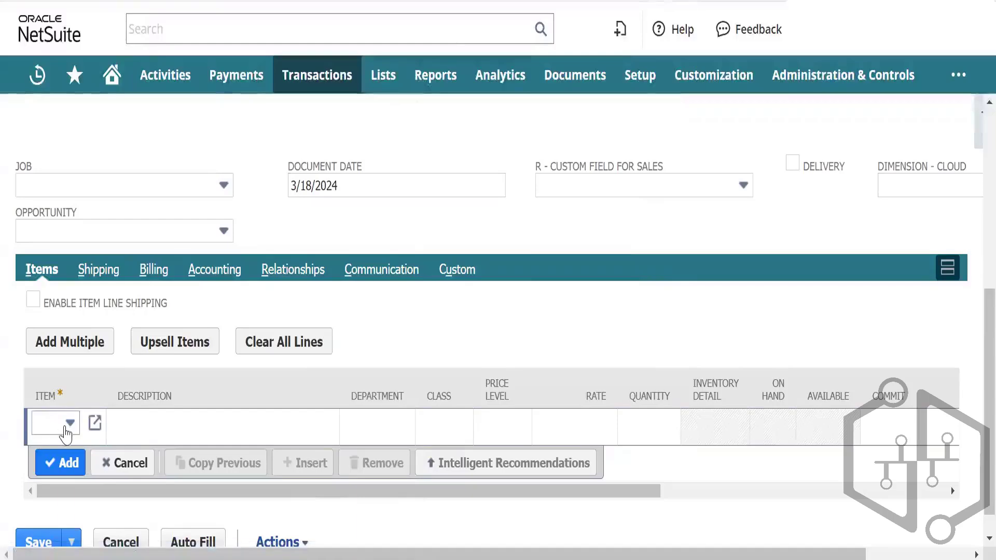
pyautogui.click(65, 429)
pyautogui.write('Sale I')
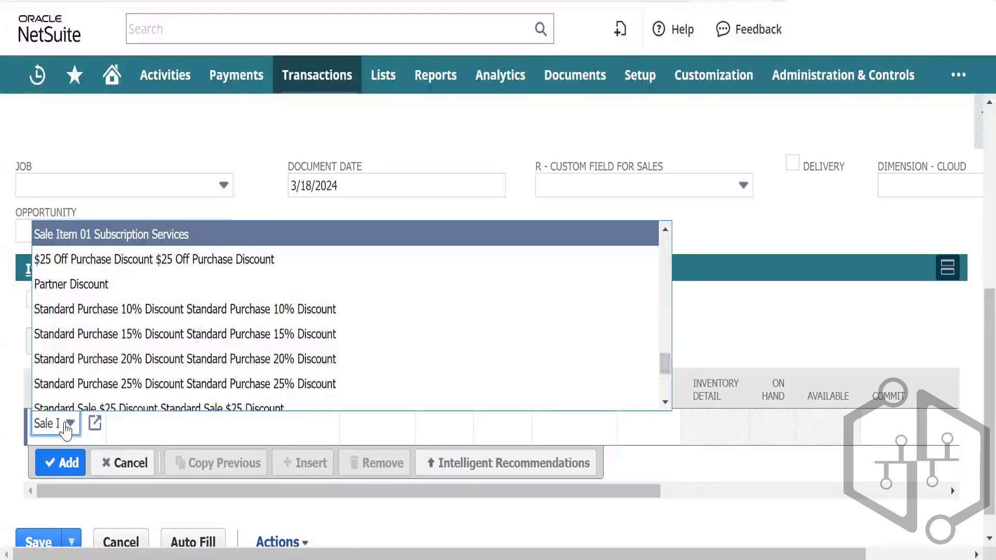
pyautogui.press('Tab')
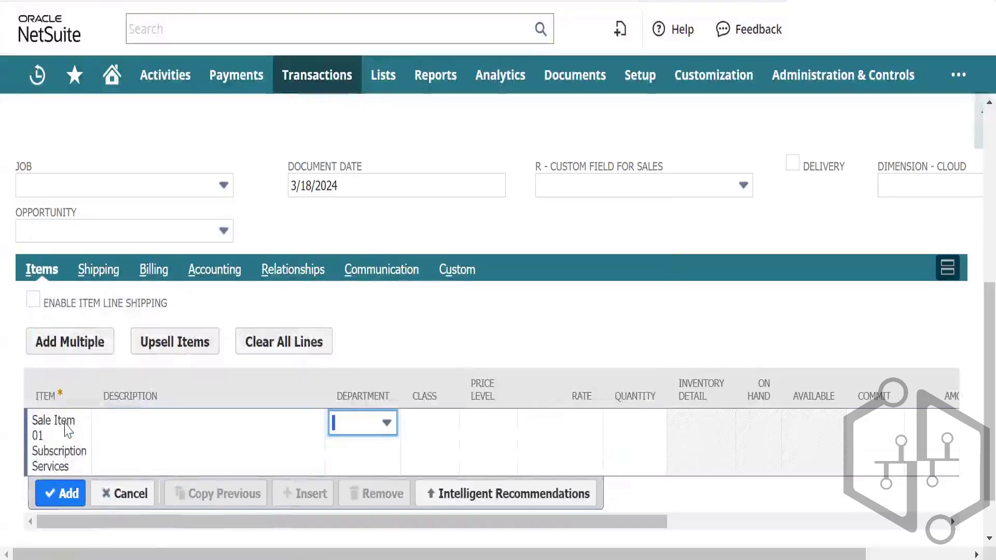
pyautogui.press('Tab')
pyautogui.press('Tab')
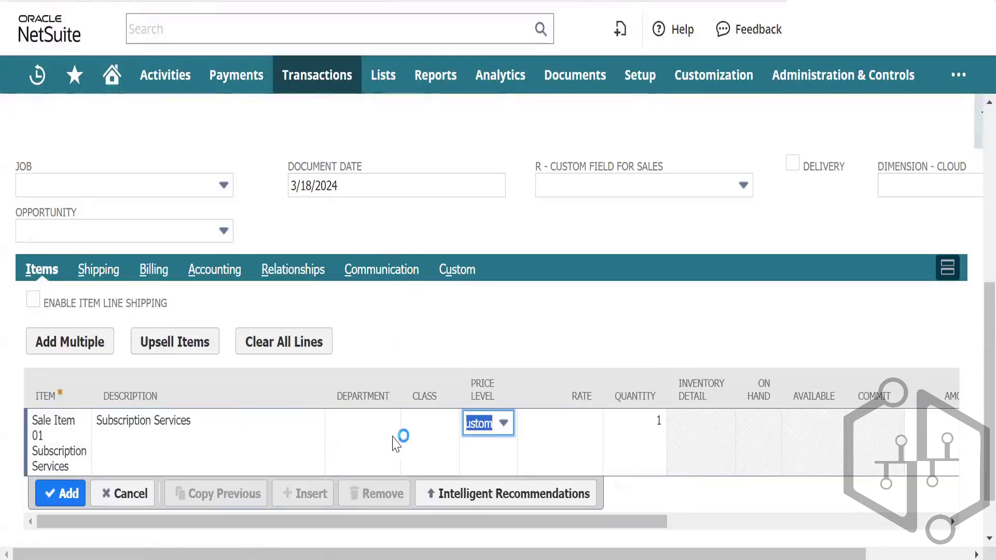
# Set the item line's rate to 1000 at the Custom price level.
pyautogui.click(532, 459)
pyautogui.write('1000')
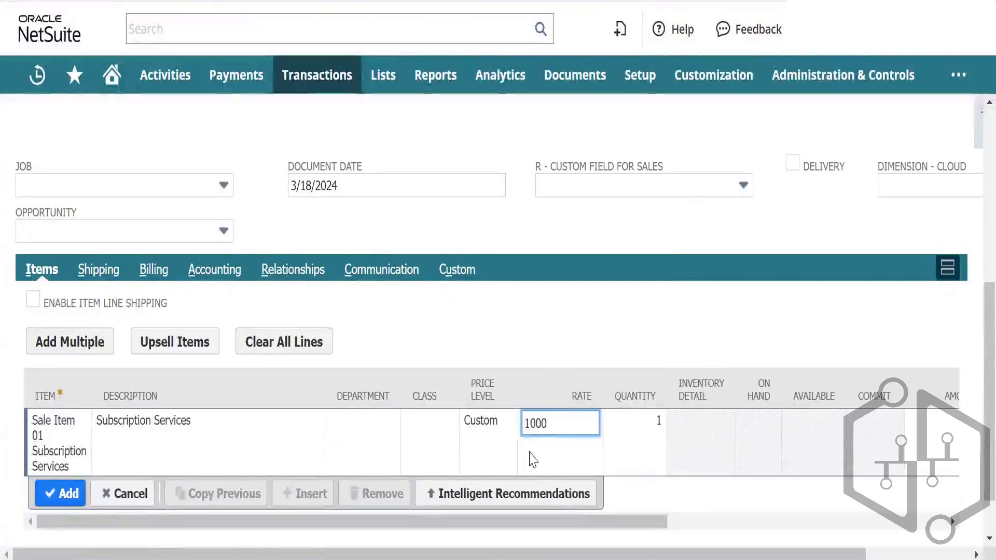
pyautogui.press('Tab')
pyautogui.press('Tab')
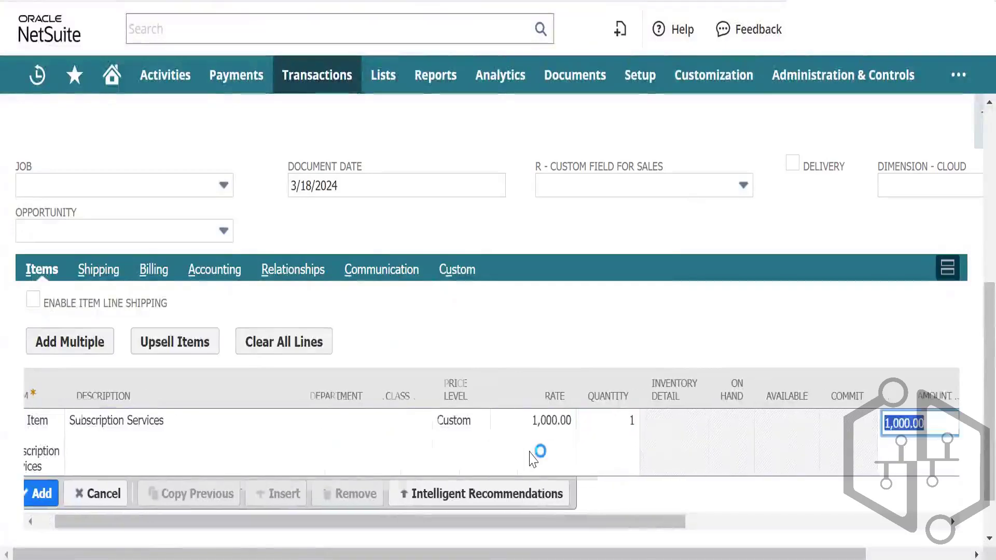
# Set the item line's tax code to CA-PST-NS.
pyautogui.press('Tab')
pyautogui.press('Tab')
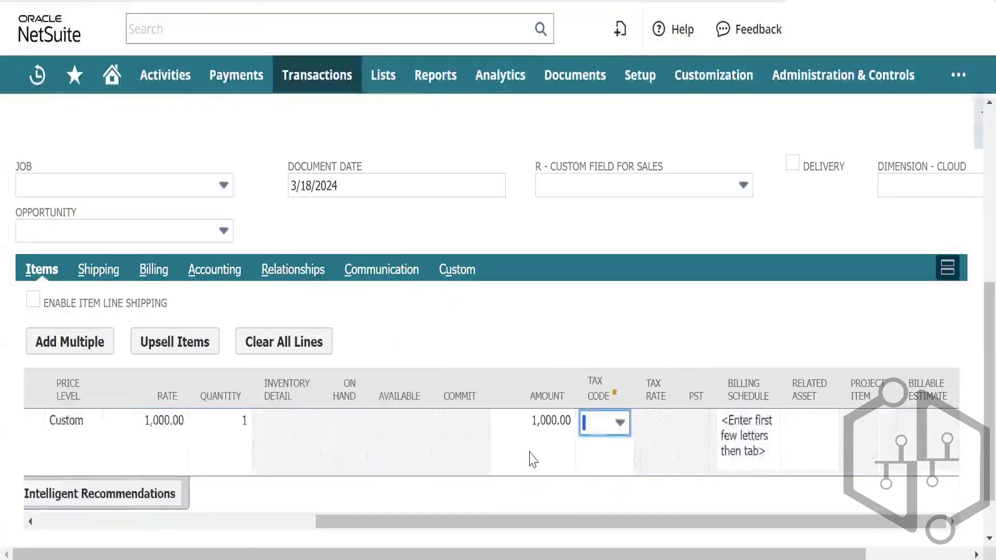
pyautogui.click(600, 420)
pyautogui.click(600, 498)
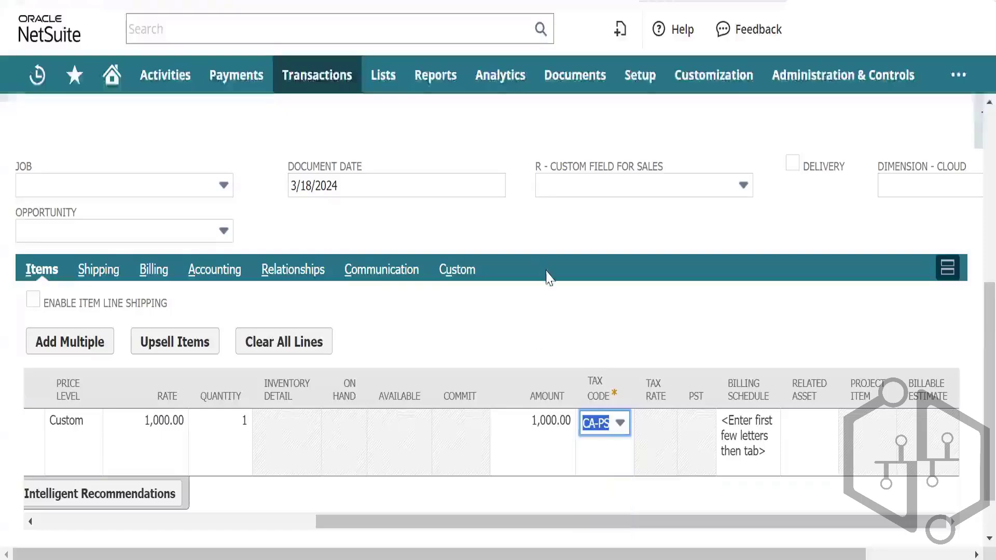
pyautogui.press('Tab')
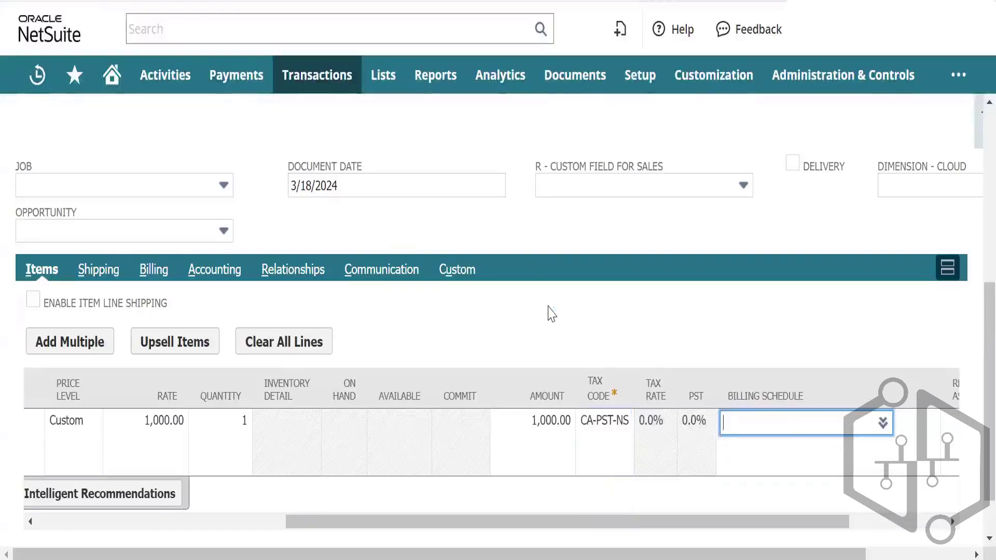
# Add the completed item line to the sales order and save the order.
pyautogui.hscroll(3, 761, 353)
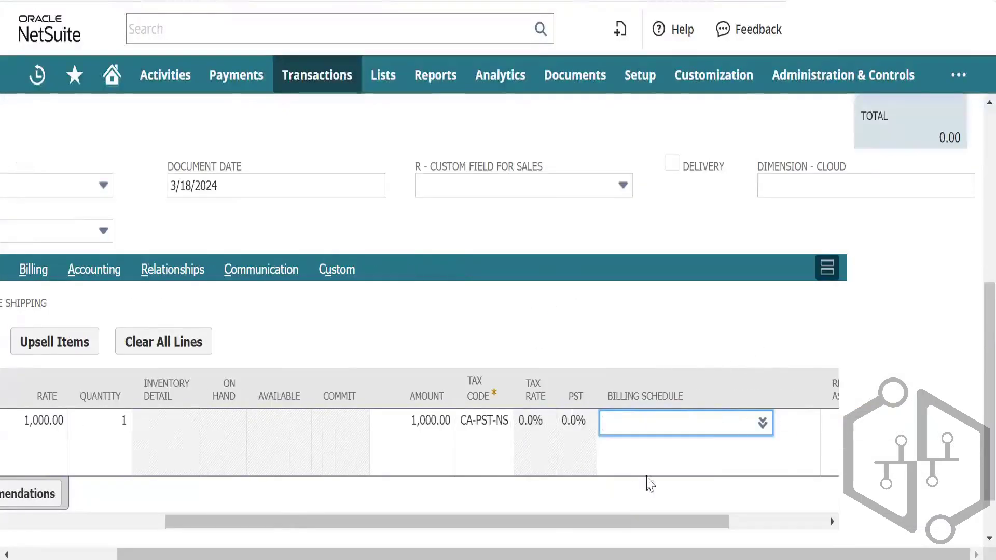
pyautogui.moveTo(694, 527); pyautogui.dragTo(126, 540)
pyautogui.hscroll(-3, 142, 415)
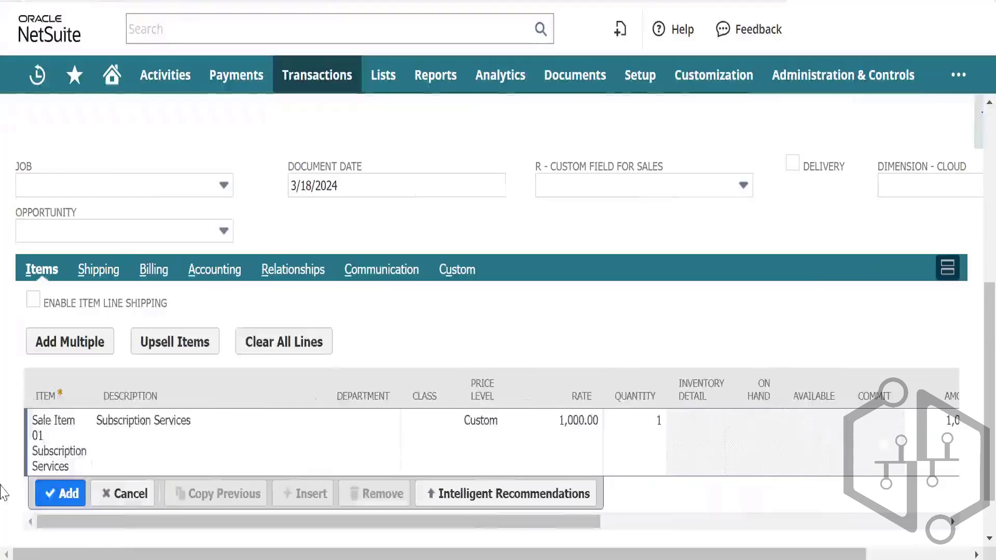
pyautogui.click(55, 496)
pyautogui.scroll(-2, 140, 446)
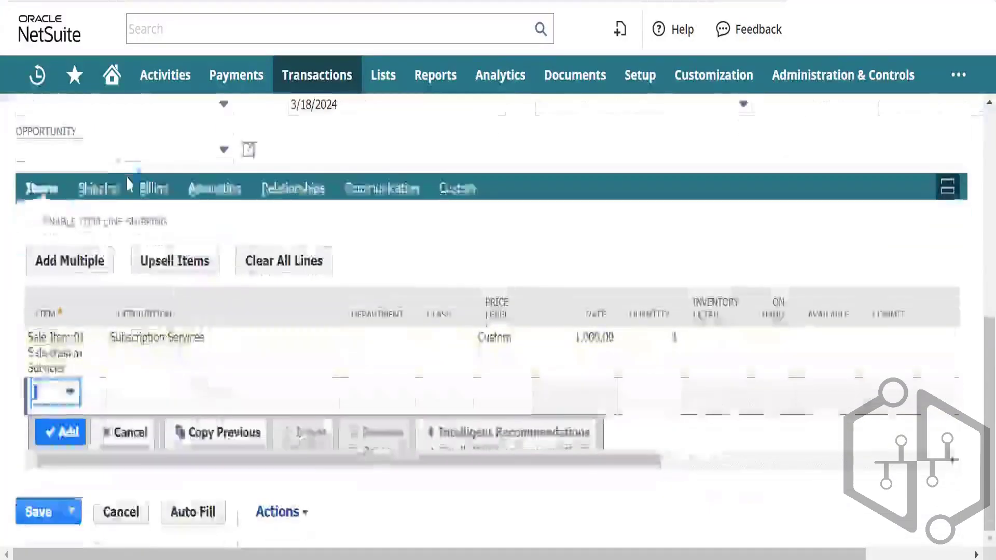
pyautogui.click(44, 517)
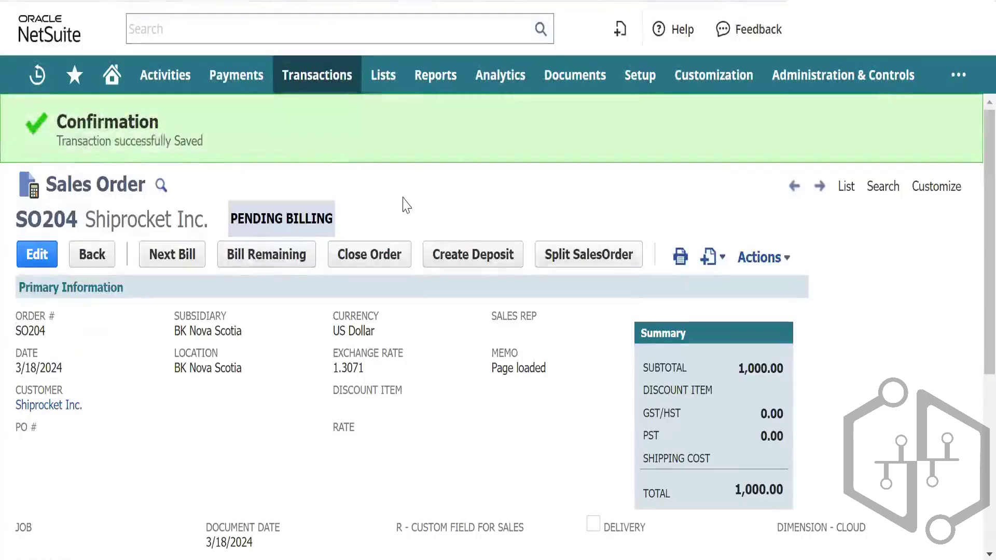
# Review the saved sales order and open its customer Shiprocket Inc. in a separate browser tab.
pyautogui.scroll(-1, 403, 198)
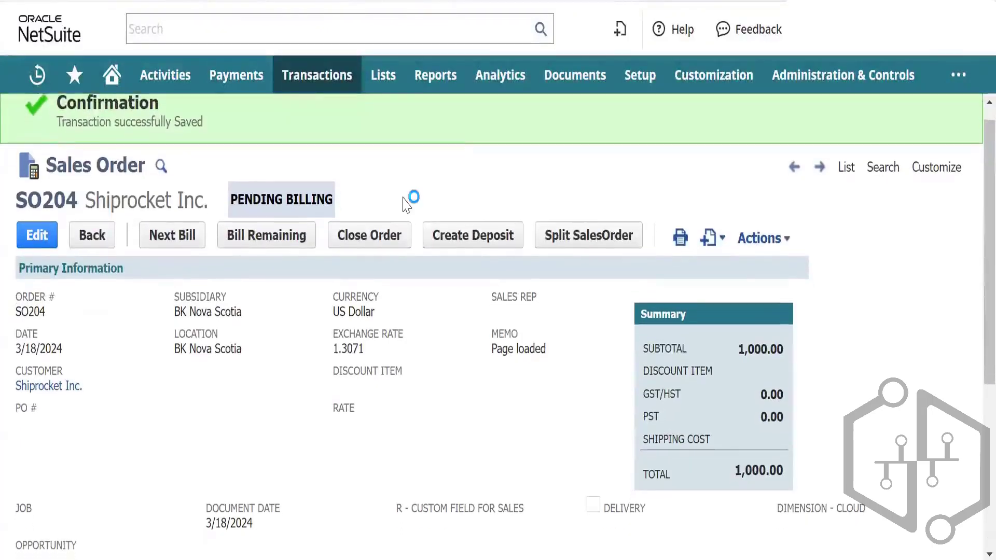
pyautogui.scroll(-1, 407, 200)
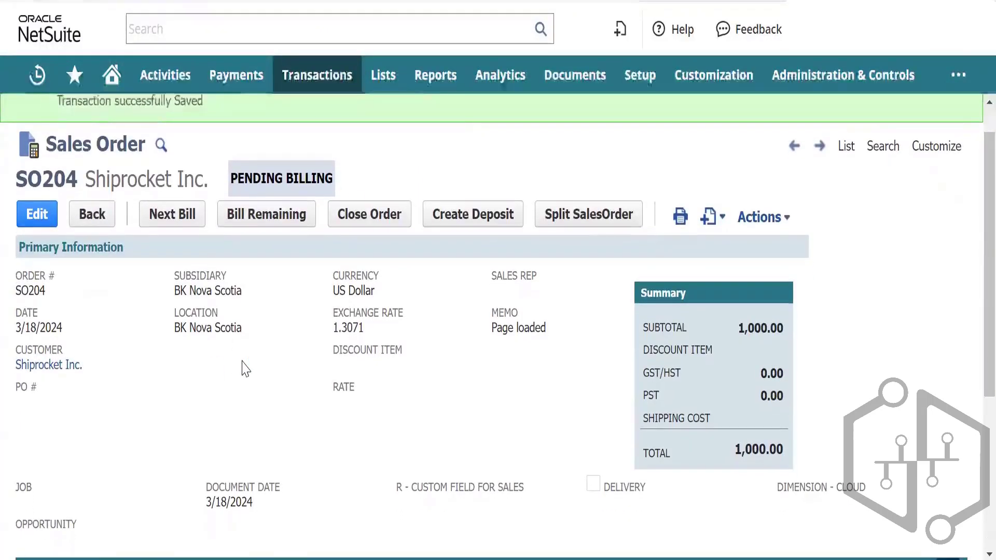
pyautogui.scroll(-3, 243, 365)
pyautogui.scroll(4, 242, 366)
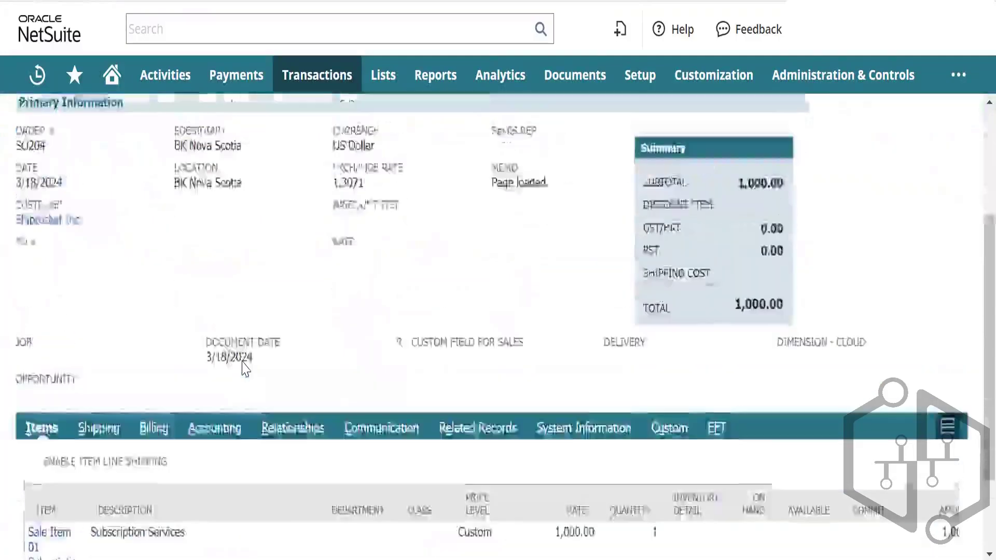
pyautogui.scroll(-2, 156, 352)
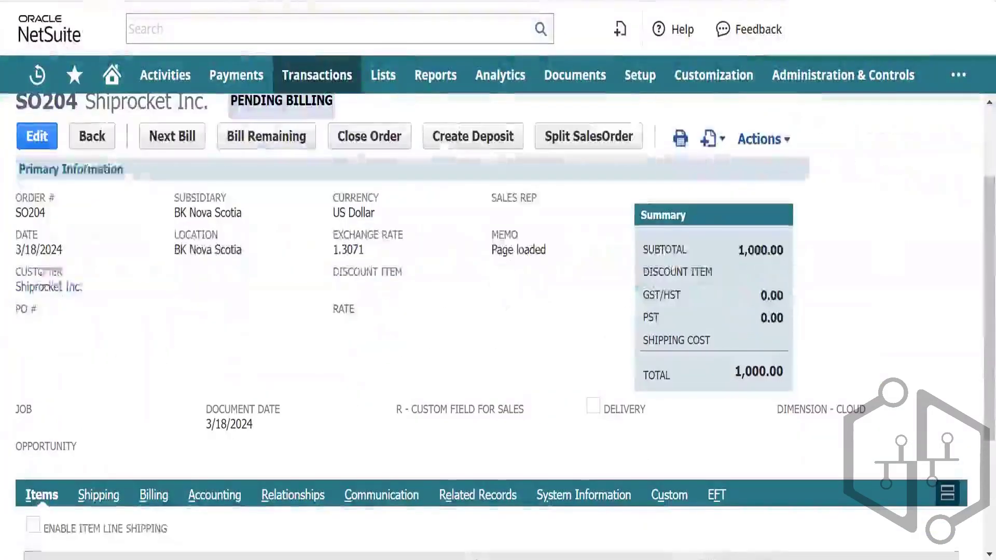
pyautogui.rightClick(67, 289)
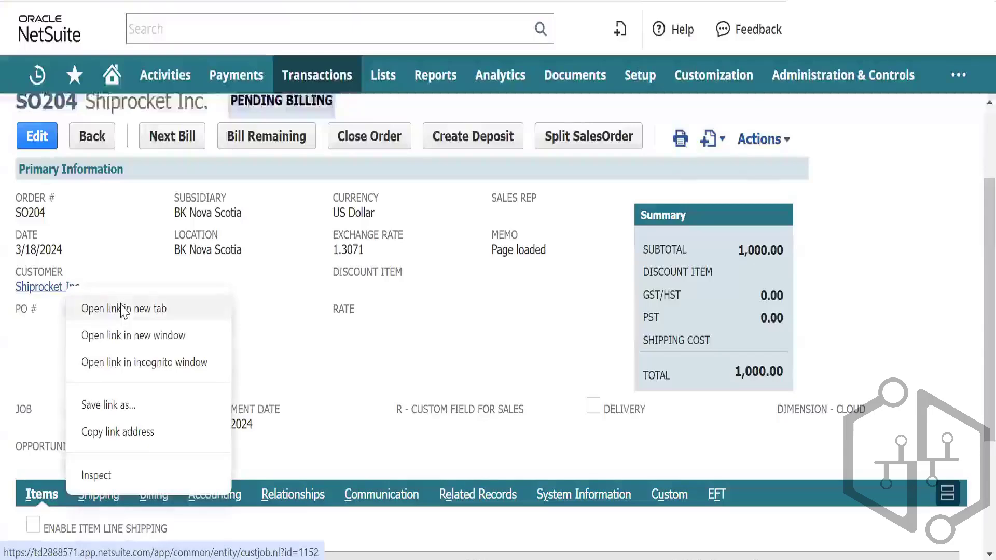
pyautogui.click(124, 310)
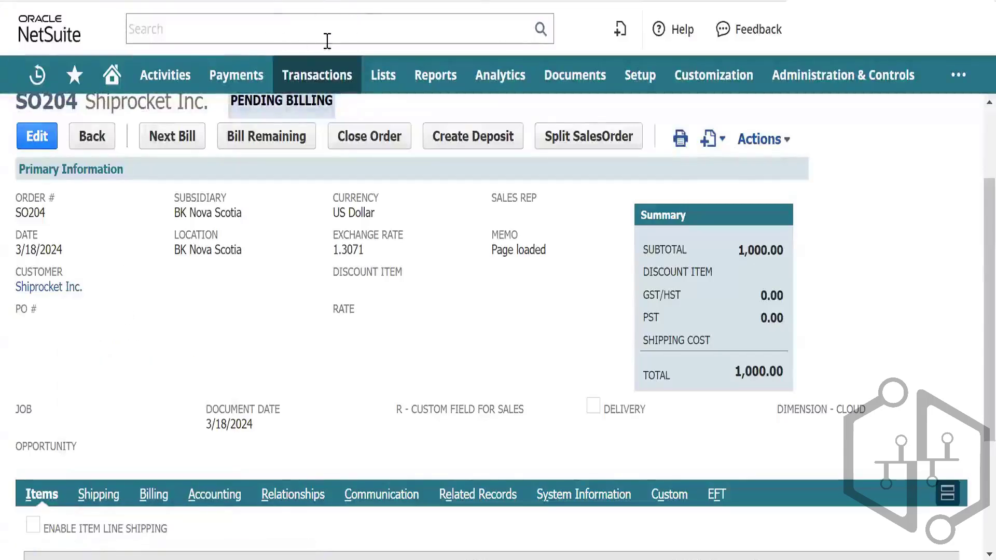
pyautogui.scroll(-3, 324, 343)
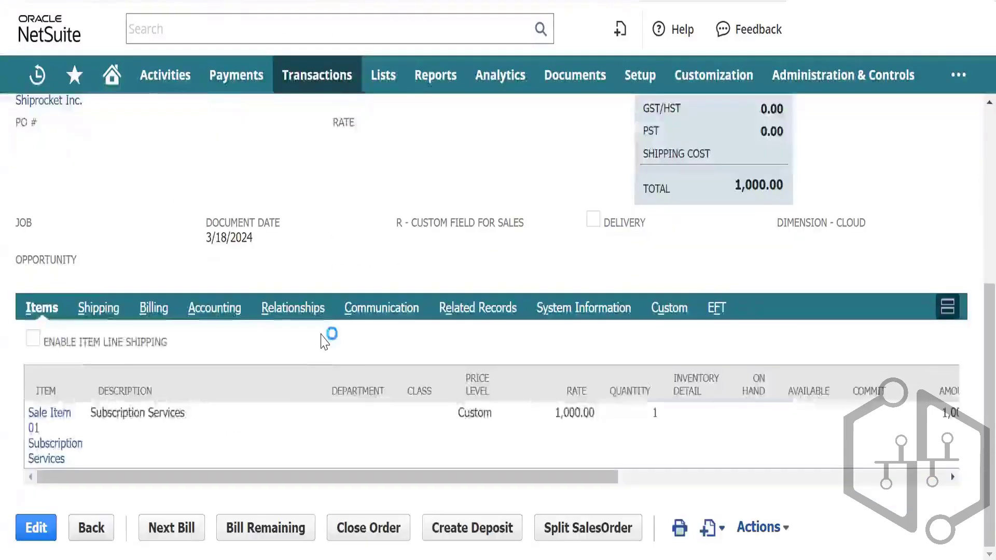
pyautogui.scroll(4, 325, 342)
pyautogui.scroll(1, 324, 342)
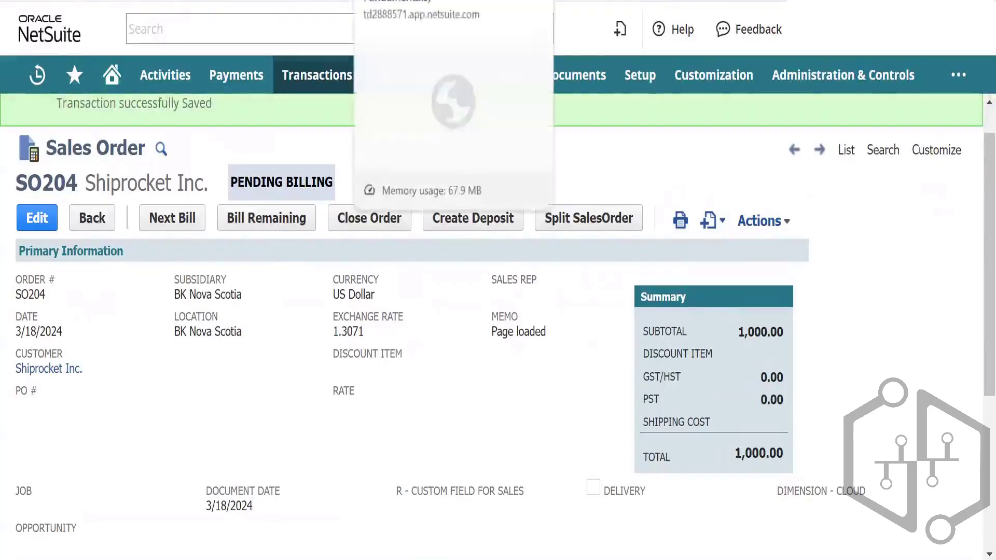
pyautogui.click(410, 2)
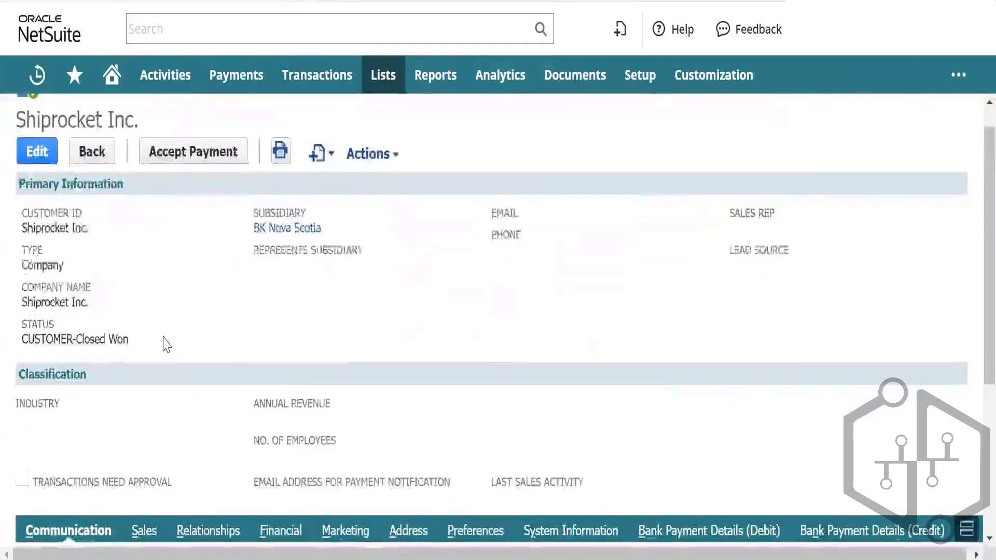
# Examine the sales transactions recorded for customer Shiprocket Inc., including their base and foreign currency amounts.
pyautogui.scroll(-5, 163, 342)
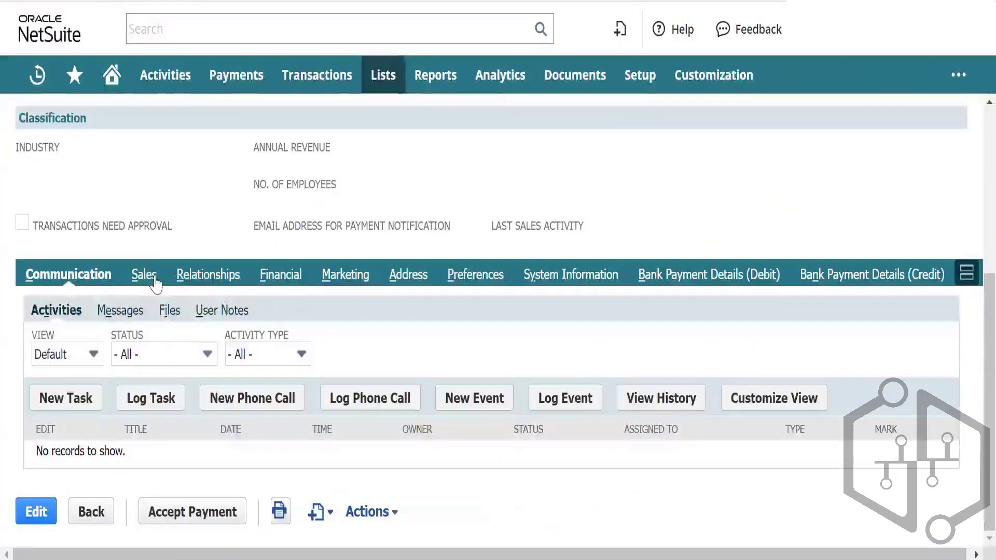
pyautogui.click(144, 274)
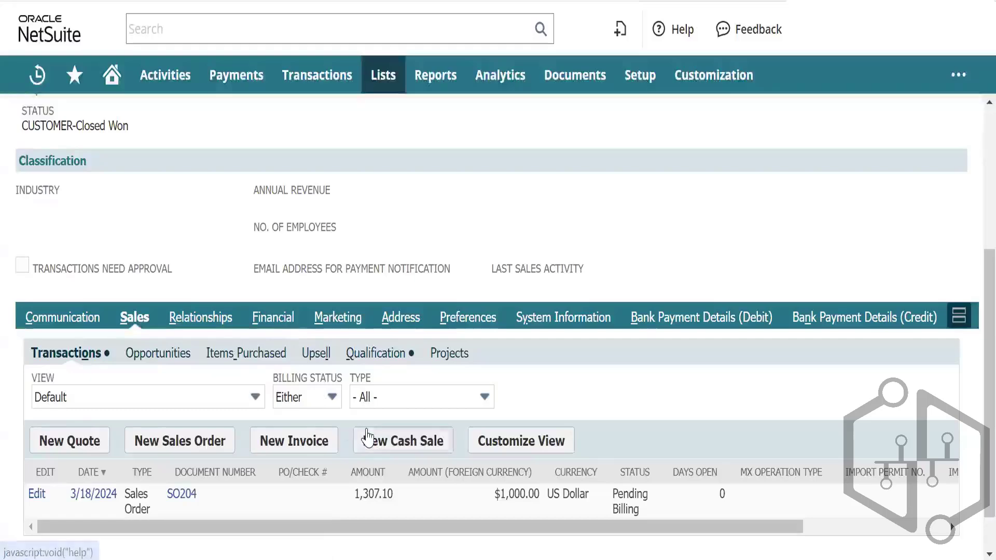
pyautogui.scroll(-1, 367, 394)
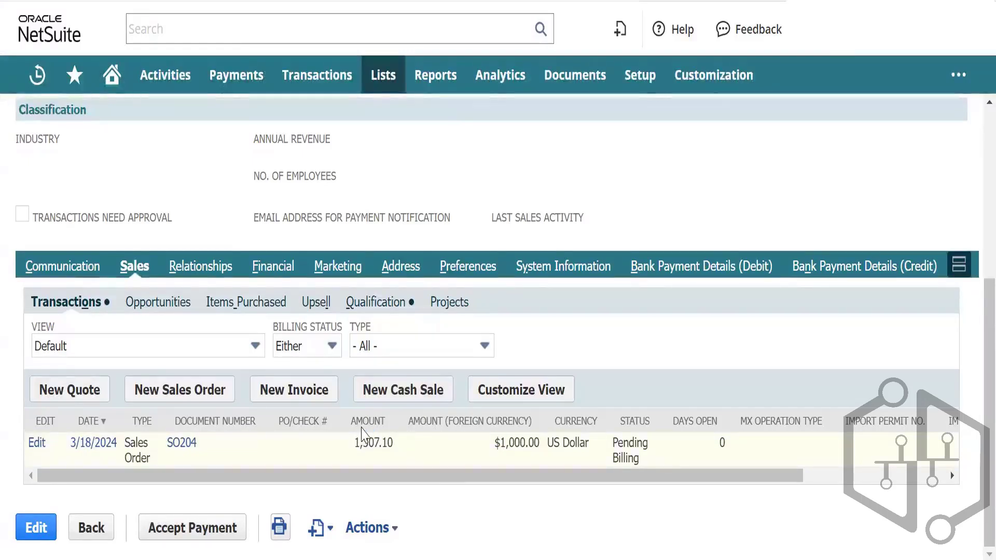
# Examine the customer's financial details, including primary currency, tax information, balances and unbilled orders, and check the communication activities.
pyautogui.click(273, 267)
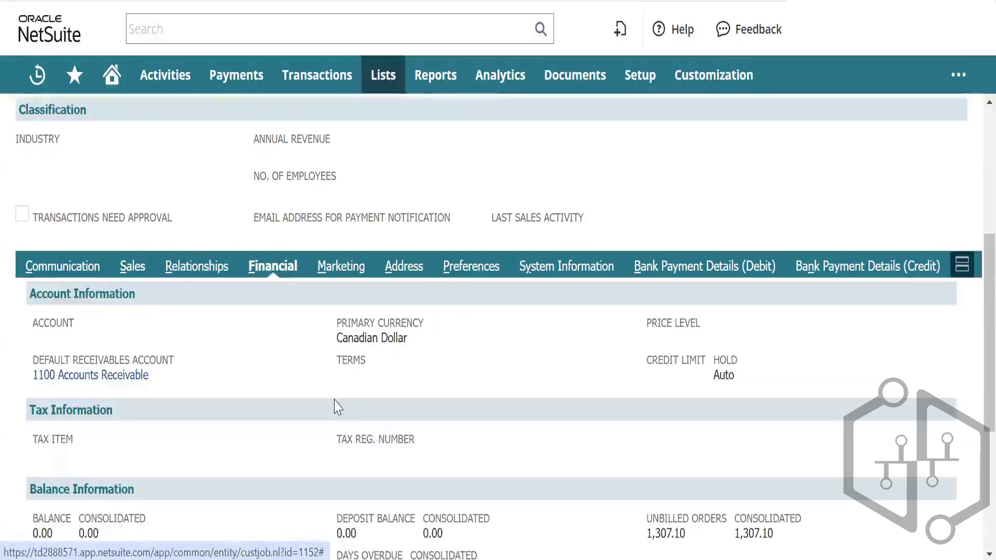
pyautogui.scroll(-5, 336, 407)
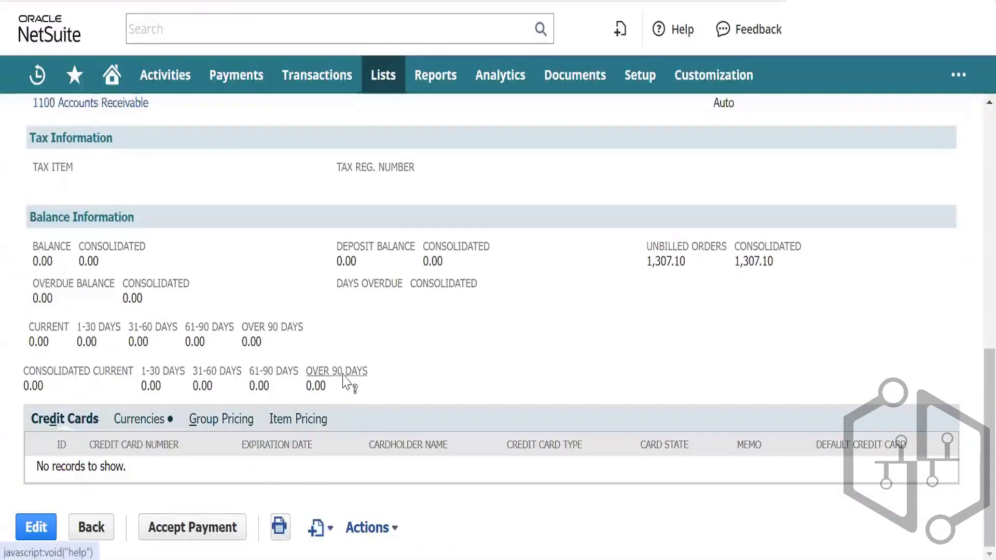
pyautogui.scroll(4, 342, 381)
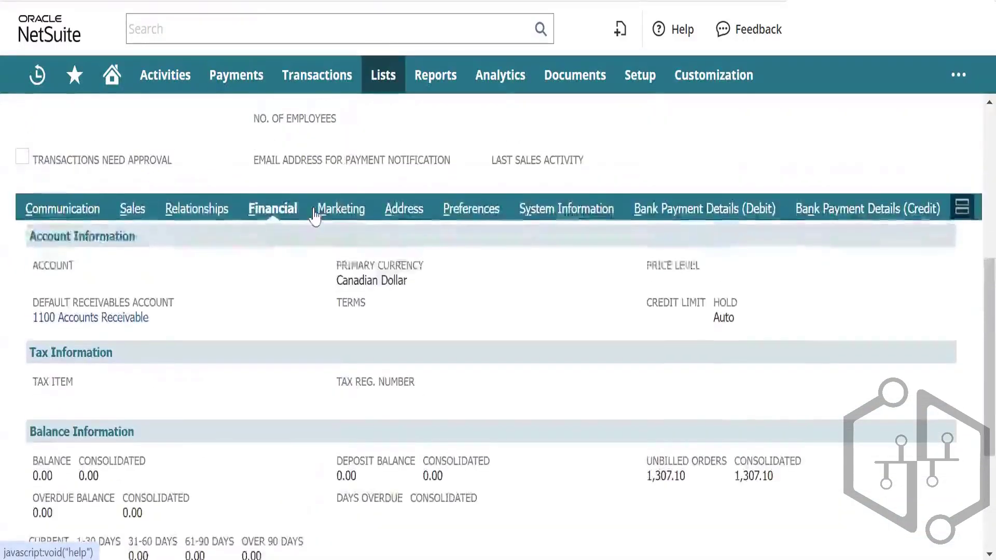
pyautogui.click(76, 211)
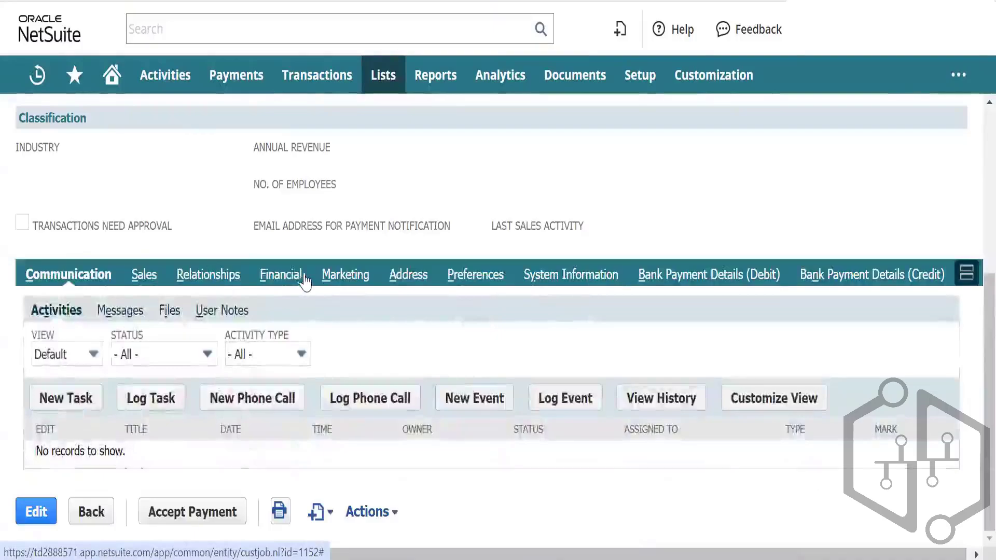
pyautogui.click(293, 277)
pyautogui.scroll(-5, 306, 464)
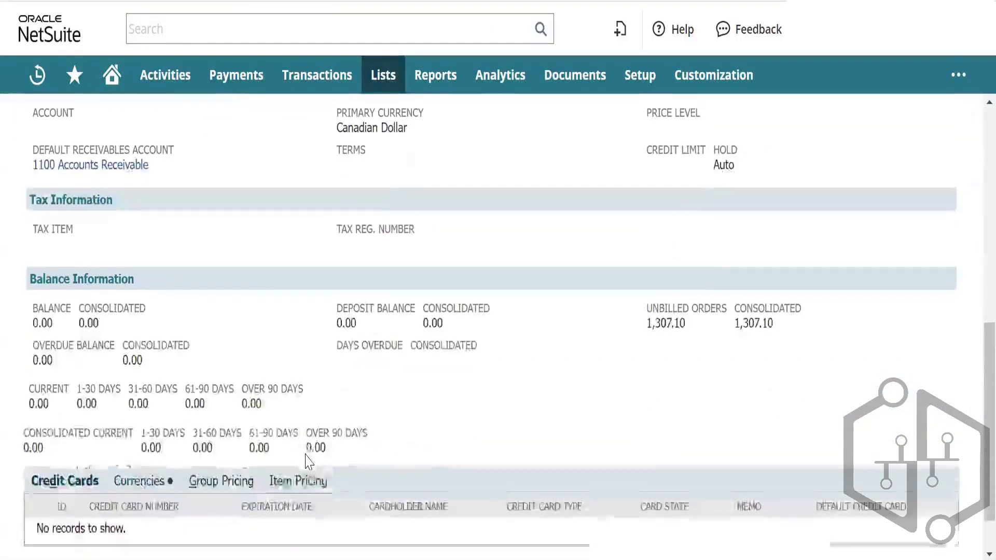
pyautogui.scroll(4, 311, 469)
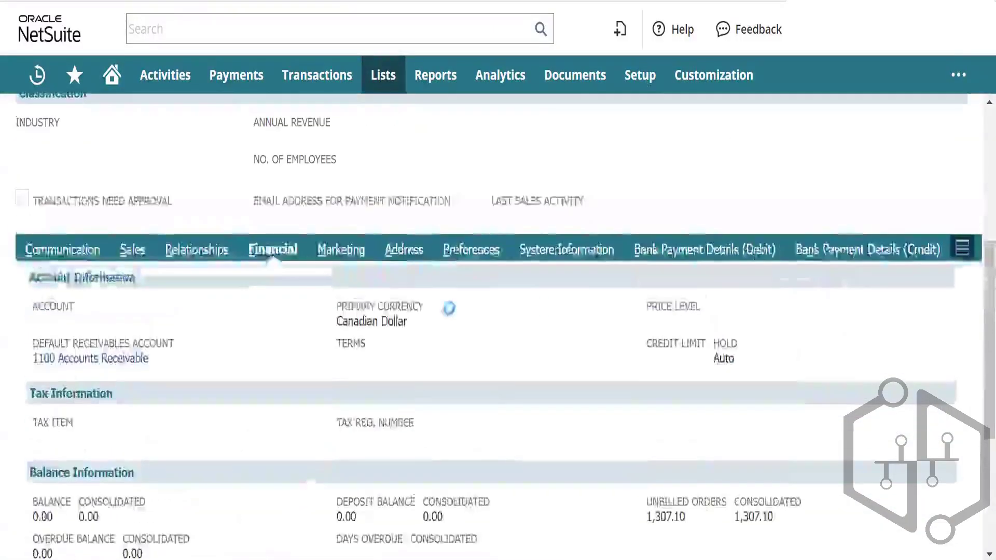
pyautogui.click(352, 250)
pyautogui.scroll(4, 233, 343)
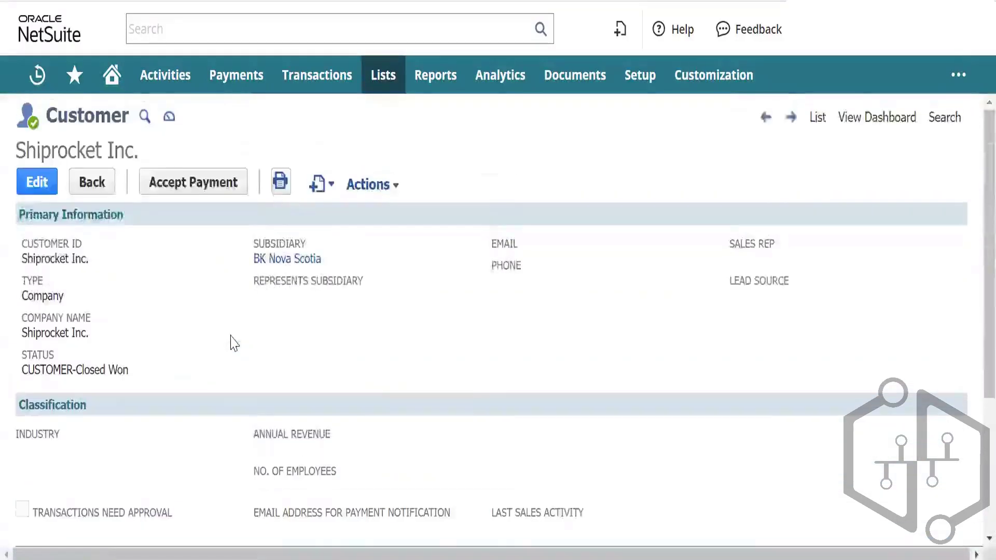
# Check the communication activities, sales transactions and relationships on the Shiprocket Inc. customer record.
pyautogui.scroll(-4, 235, 344)
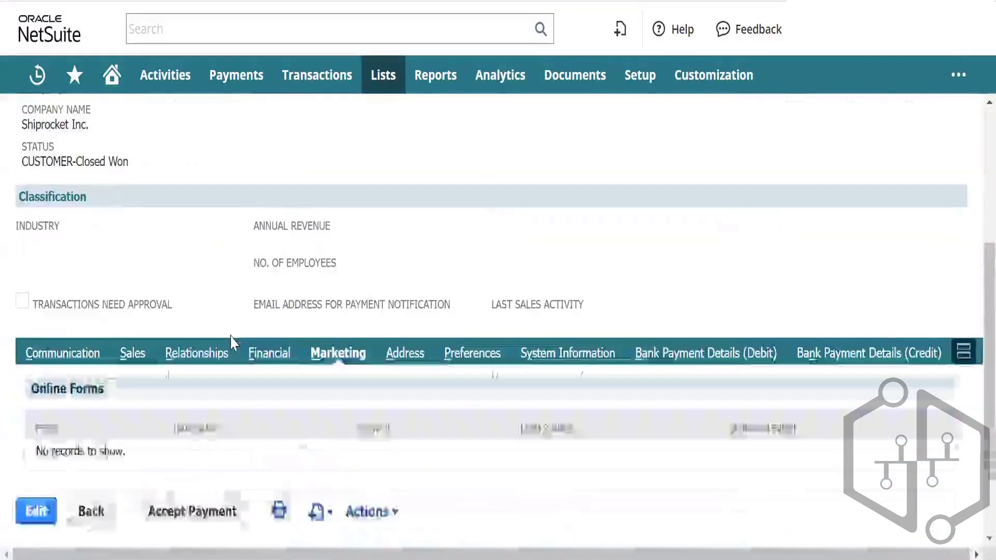
pyautogui.click(82, 357)
pyautogui.scroll(-2, 187, 421)
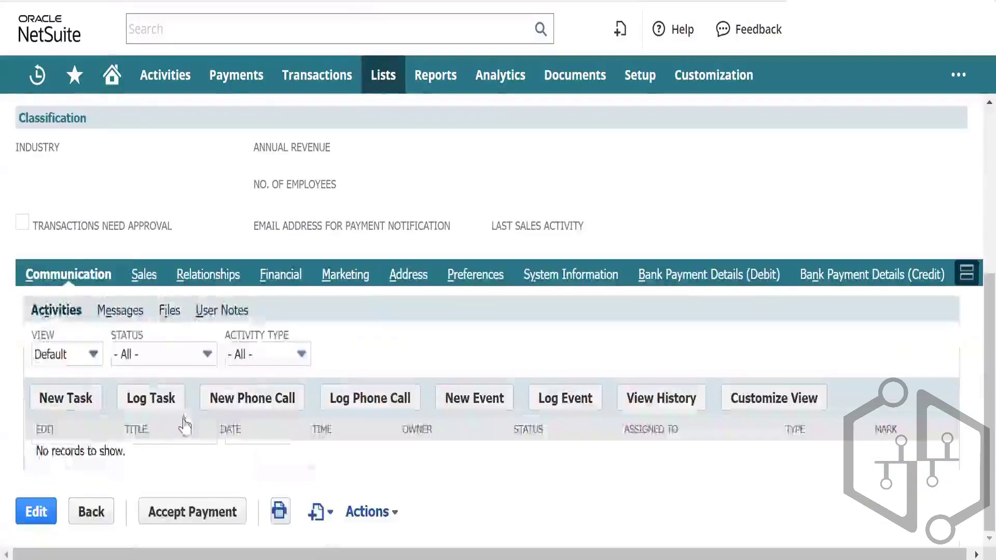
pyautogui.click(143, 275)
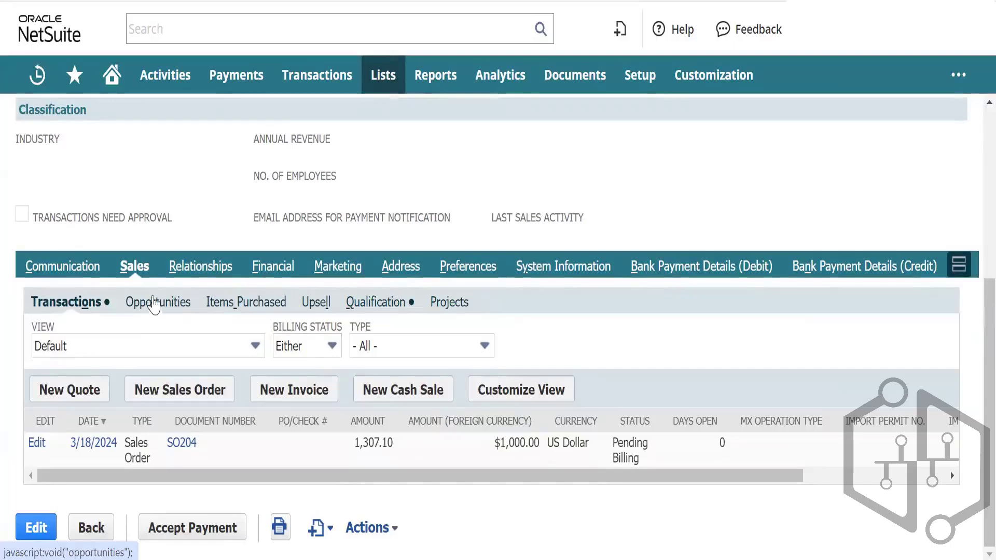
pyautogui.click(208, 270)
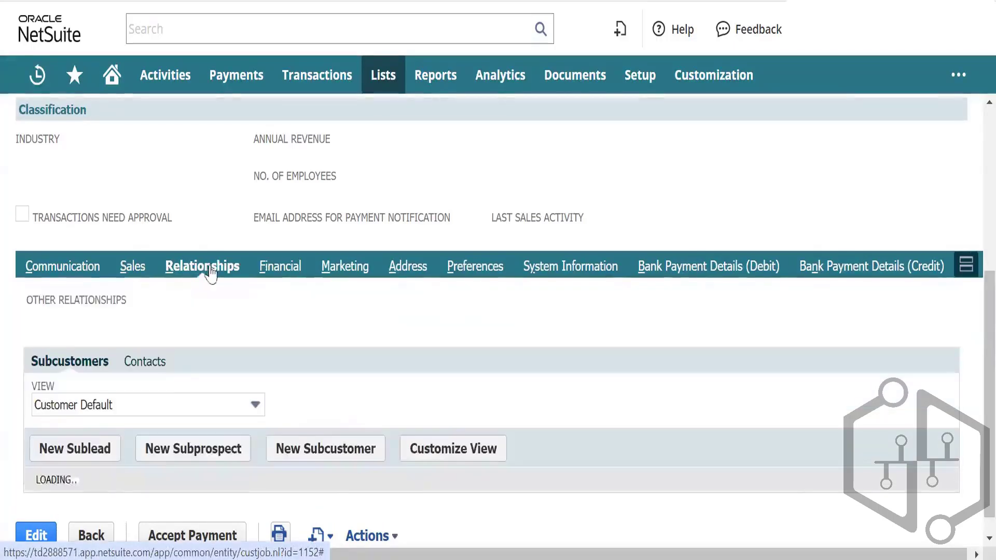
# Examine the customer's account, tax and balance information, including primary currency and unbilled orders, and return to the sales order.
pyautogui.click(267, 270)
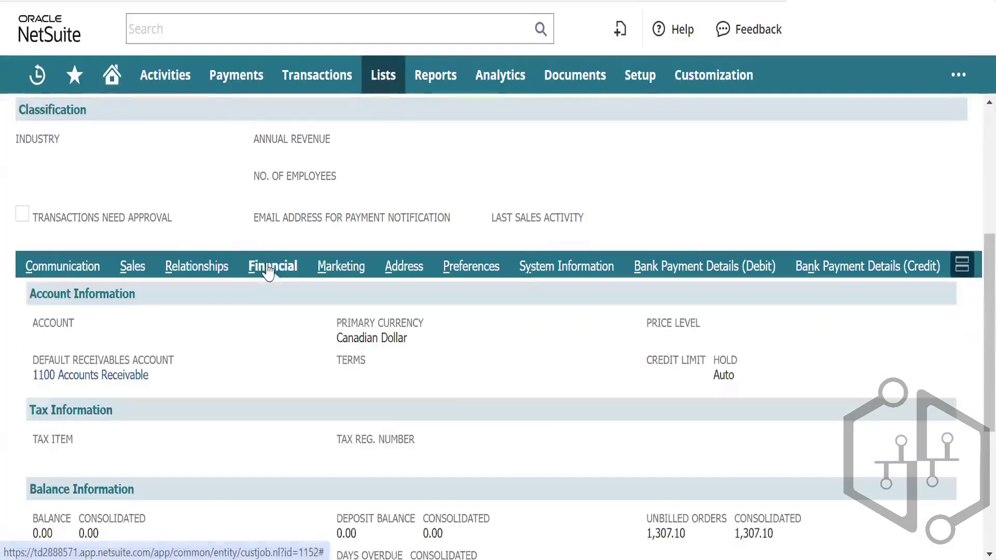
pyautogui.scroll(-3, 268, 270)
pyautogui.scroll(-3, 268, 270)
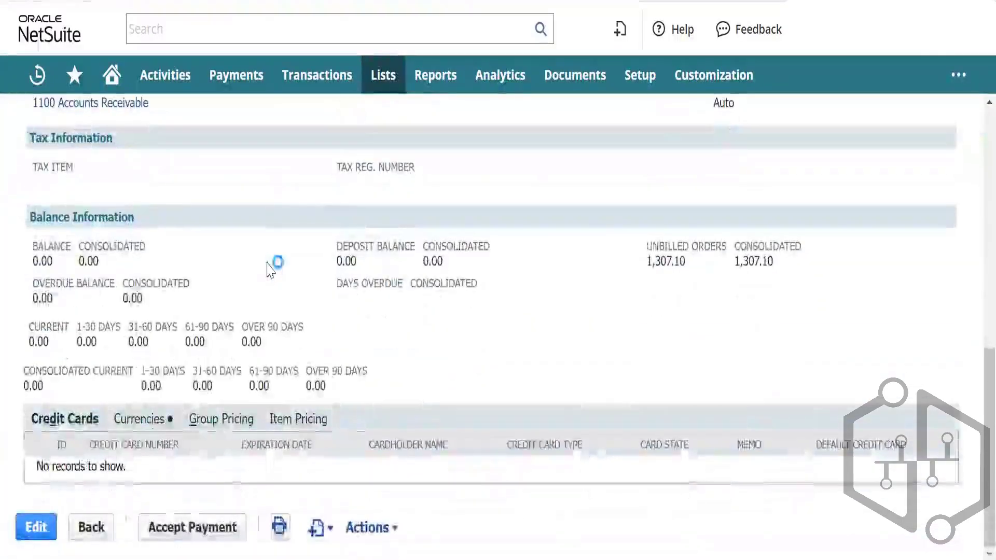
pyautogui.scroll(5, 268, 270)
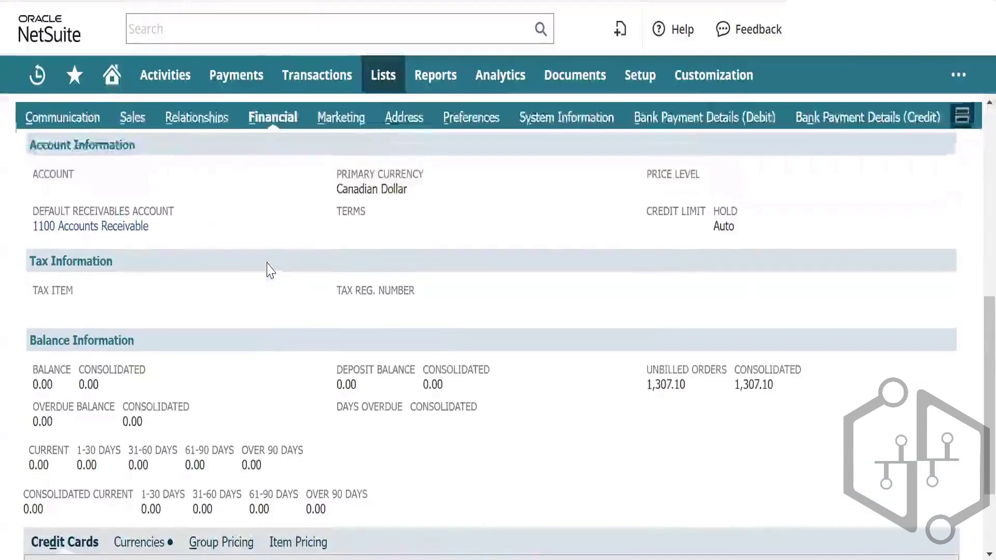
pyautogui.scroll(1, 270, 270)
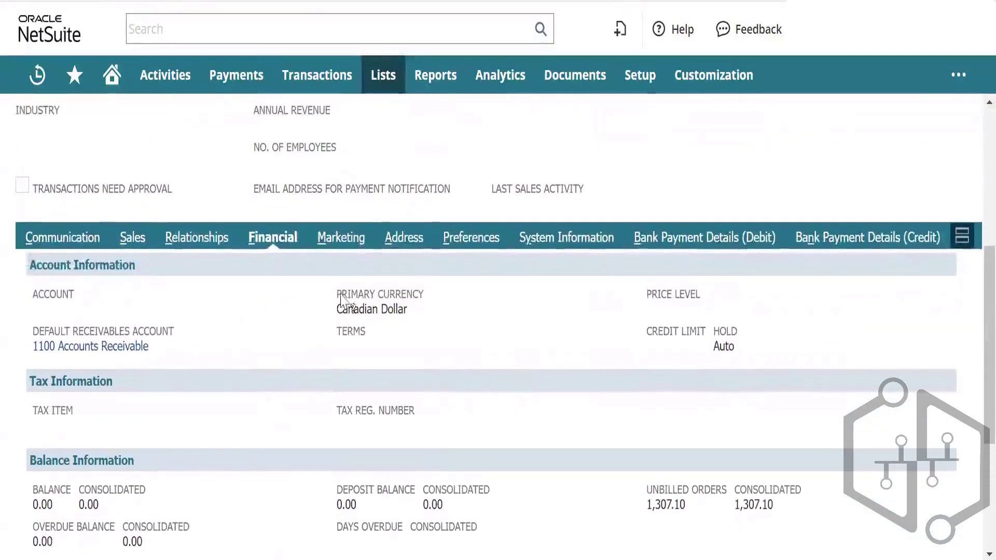
pyautogui.scroll(5, 399, 268)
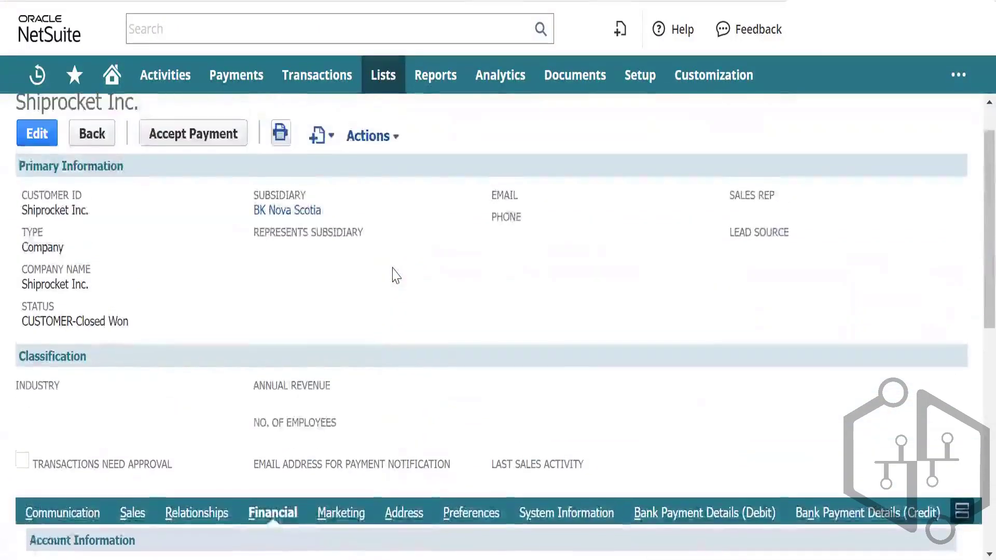
pyautogui.scroll(-2, 395, 275)
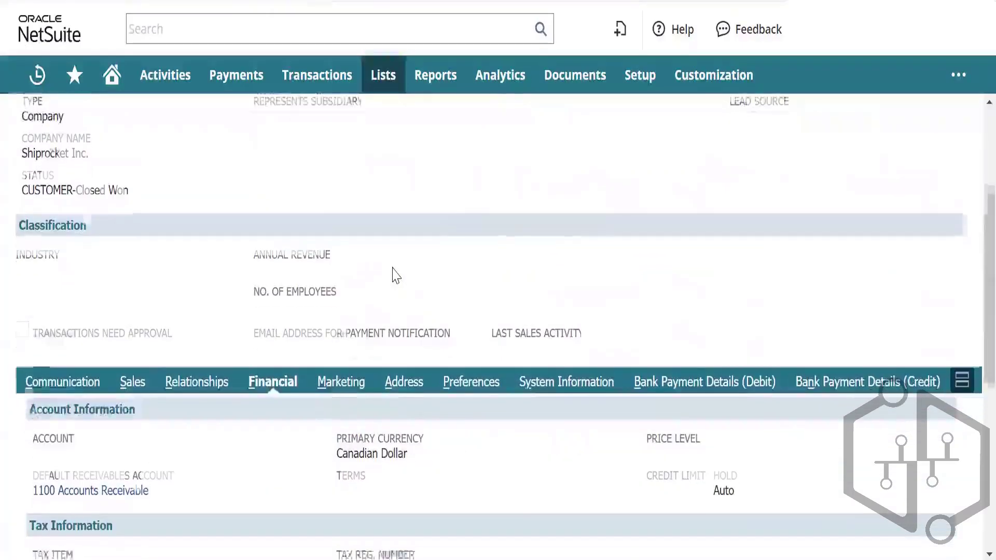
pyautogui.scroll(-5, 393, 271)
pyautogui.scroll(1, 393, 270)
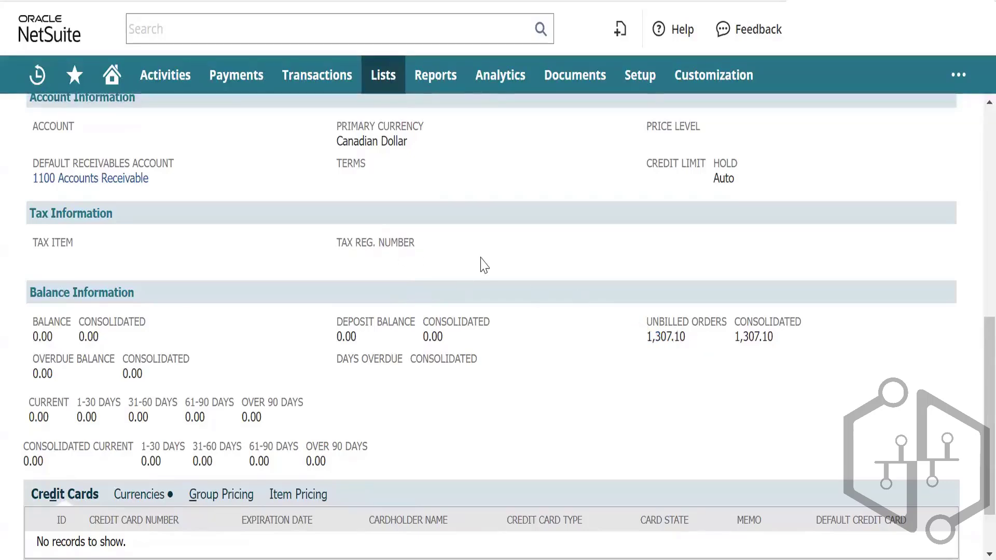
pyautogui.scroll(10, 482, 264)
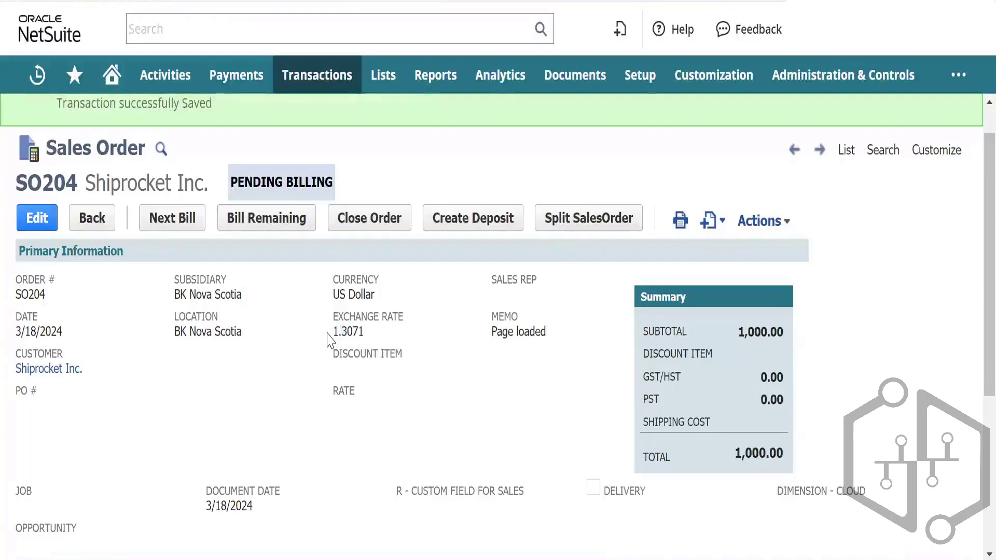
# Open a new customer deposit for sales order SO204.
pyautogui.moveTo(317, 78)
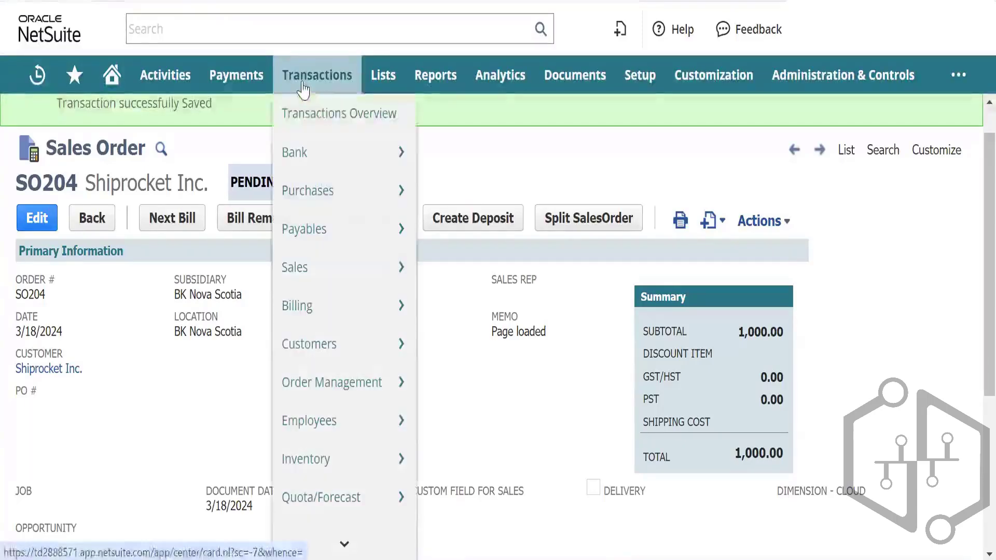
pyautogui.moveTo(315, 156)
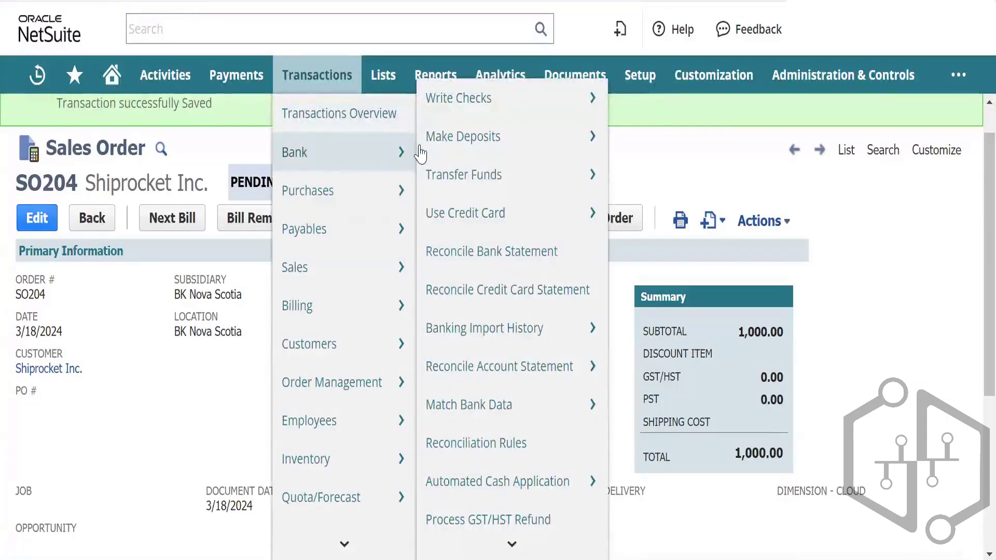
pyautogui.moveTo(430, 148)
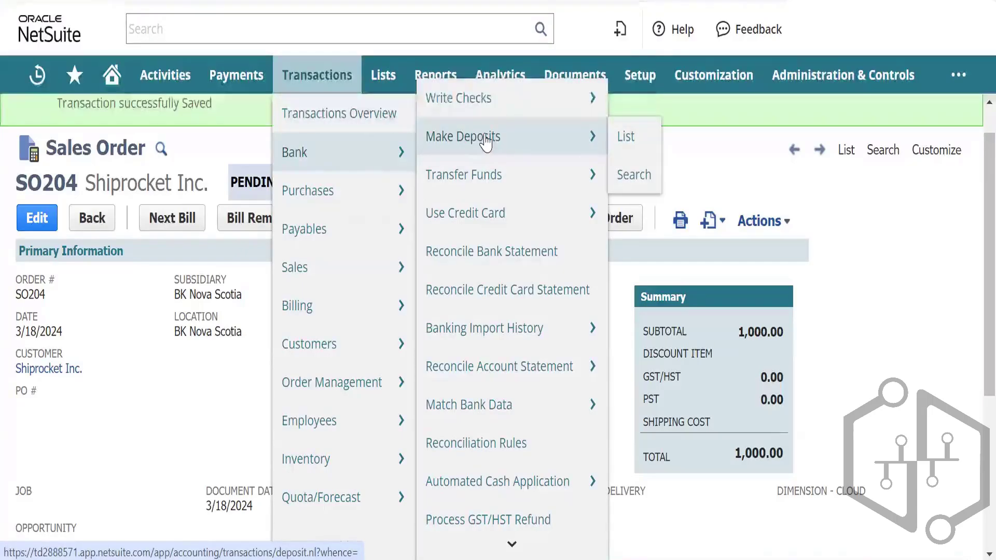
pyautogui.scroll(-1, 501, 288)
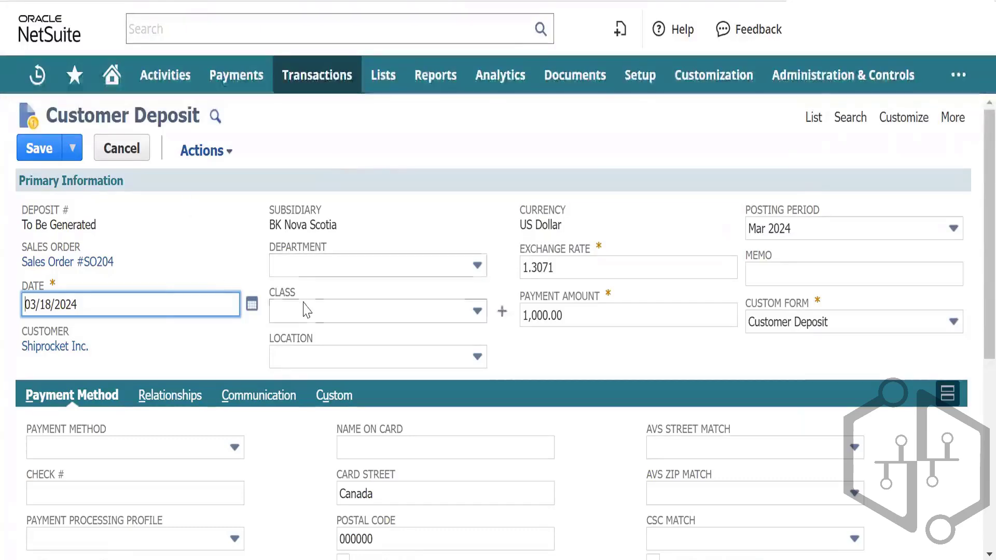
# Review the customer deposit form, including its currency, exchange rate, payment amount and payment method fields.
pyautogui.scroll(-2, 313, 309)
pyautogui.scroll(1, 313, 309)
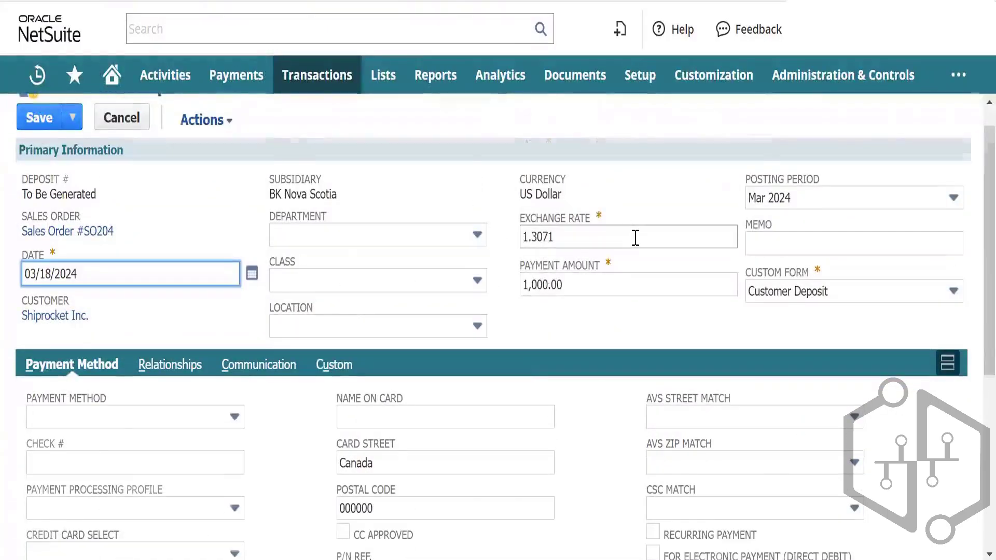
pyautogui.scroll(-2, 617, 237)
pyautogui.scroll(1, 637, 246)
pyautogui.scroll(-5, 638, 246)
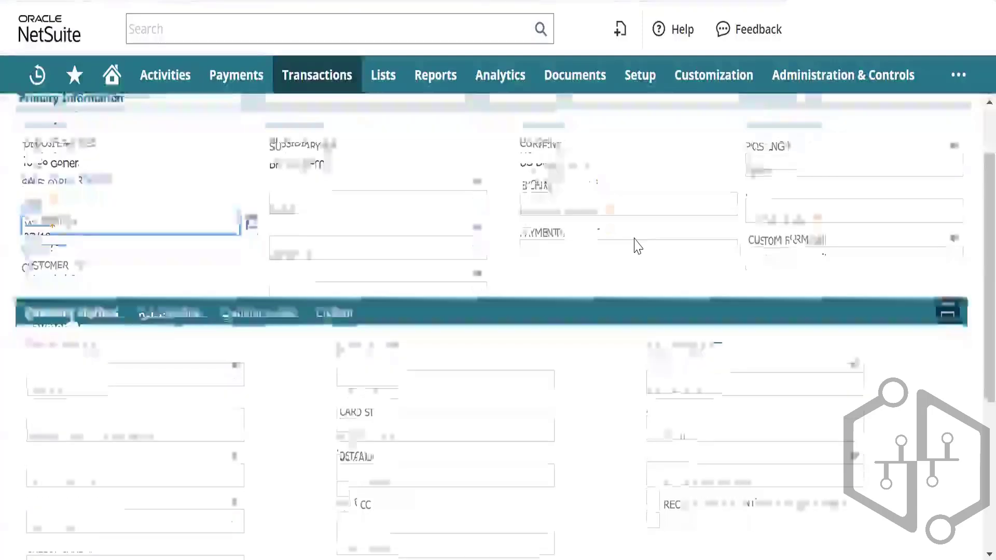
pyautogui.scroll(2, 638, 246)
pyautogui.scroll(3, 641, 236)
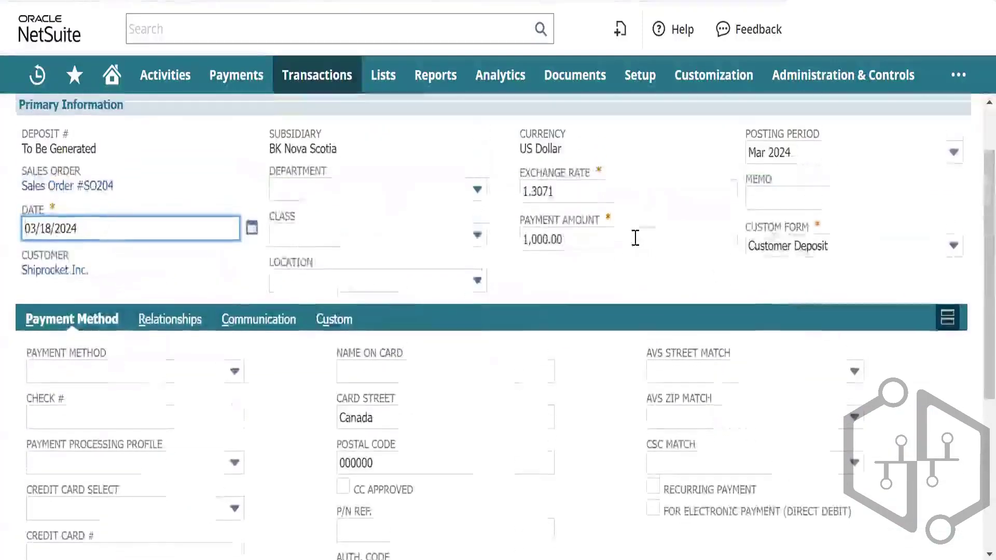
pyautogui.scroll(-1, 634, 236)
pyautogui.scroll(-3, 635, 236)
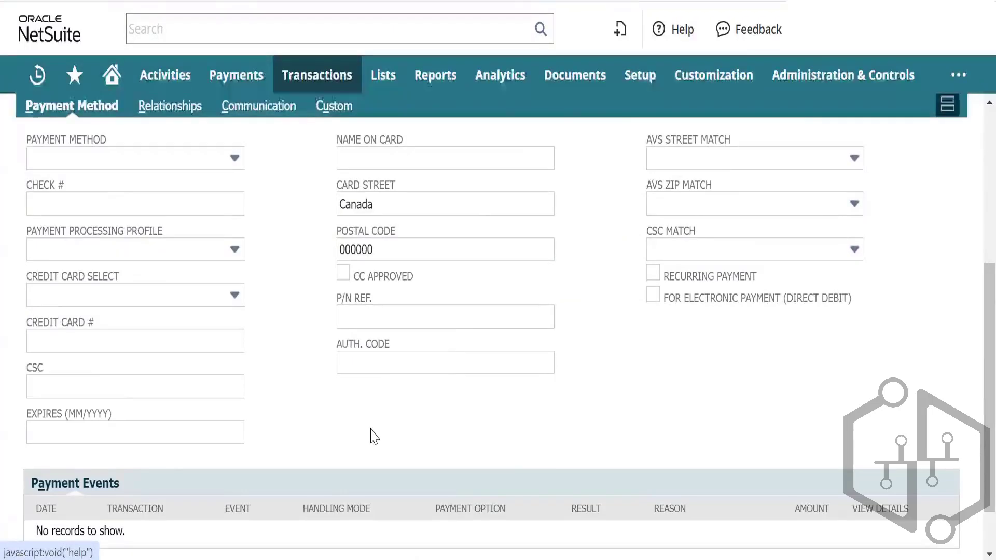
pyautogui.scroll(2, 390, 425)
pyautogui.scroll(4, 390, 425)
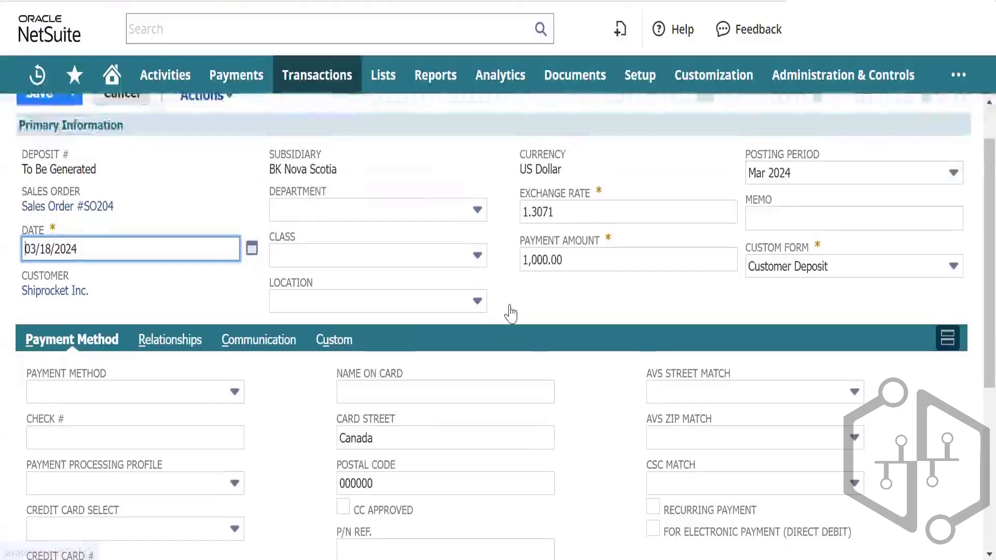
# Set the customer deposit's payment amount to 500.00.
pyautogui.click(523, 260)
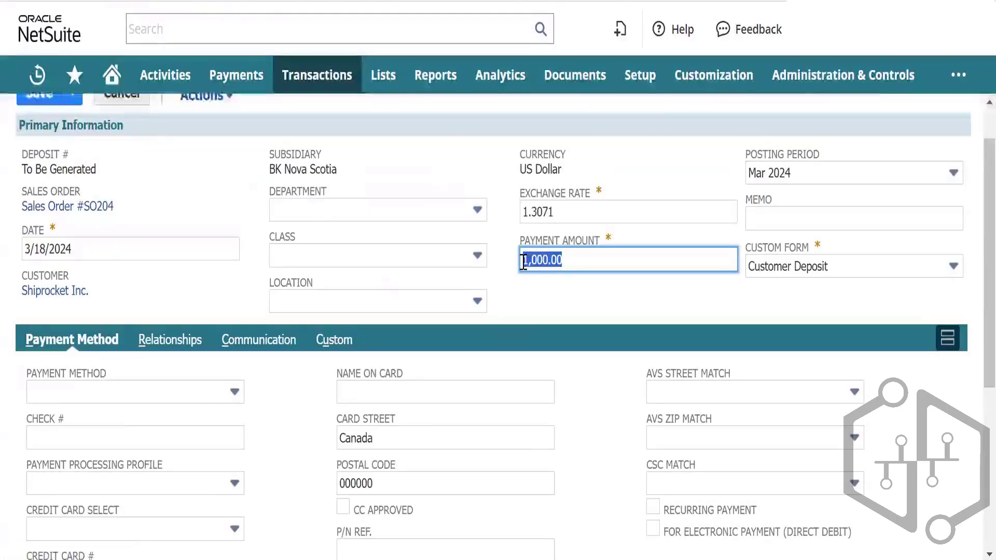
pyautogui.write('500')
pyautogui.press('Tab')
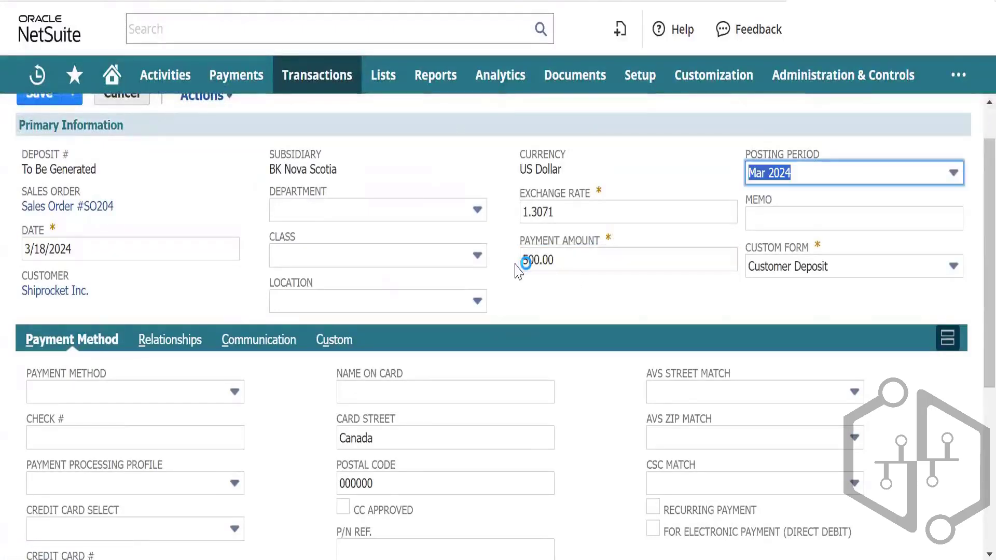
pyautogui.press('Tab')
pyautogui.press('Tab')
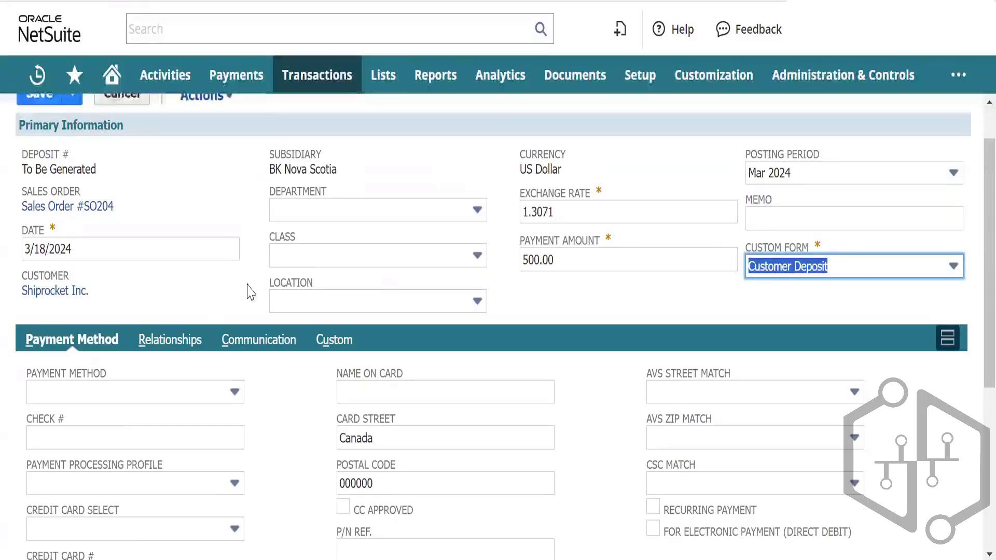
pyautogui.click(227, 294)
# Check the remaining payment fields and save the customer deposit.
pyautogui.scroll(-5, 226, 288)
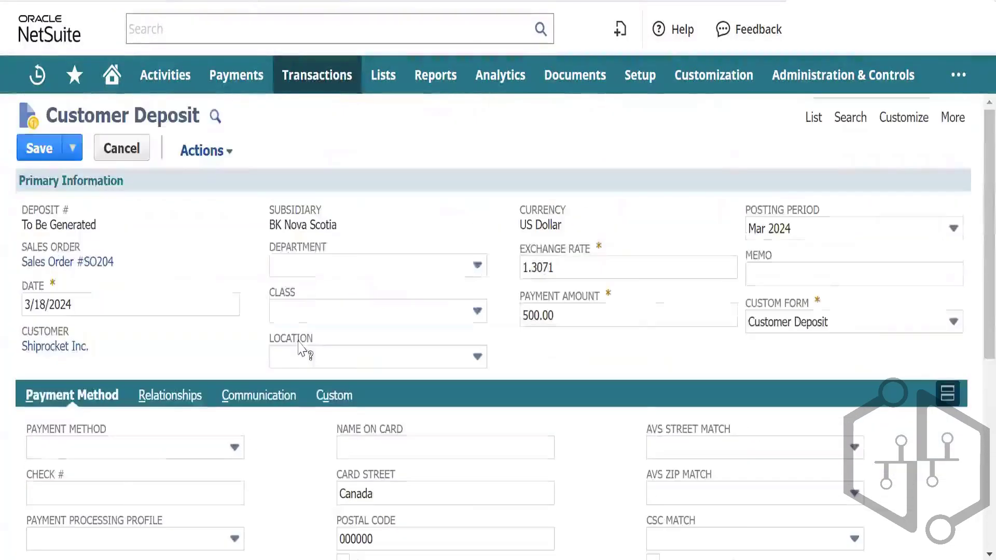
pyautogui.scroll(3, 290, 350)
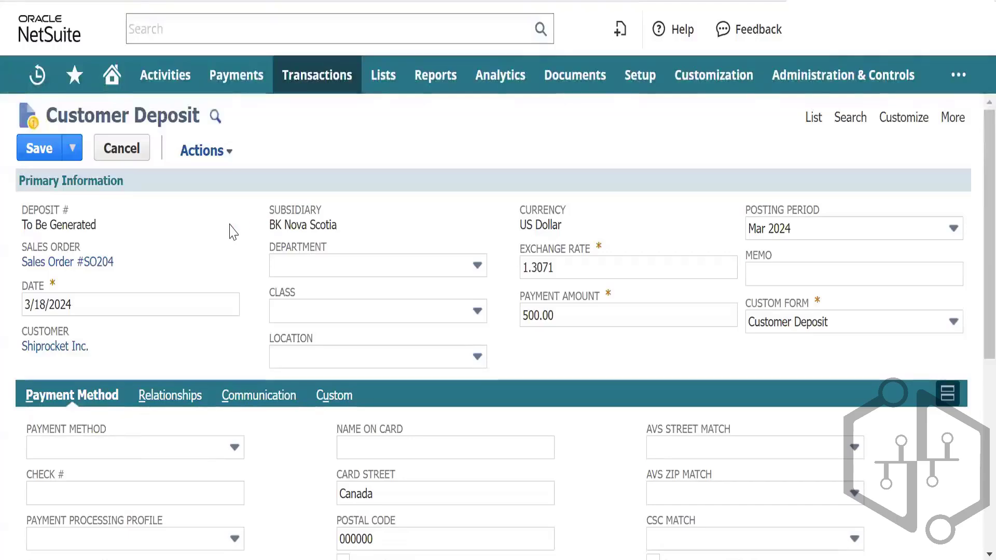
pyautogui.scroll(-5, 231, 232)
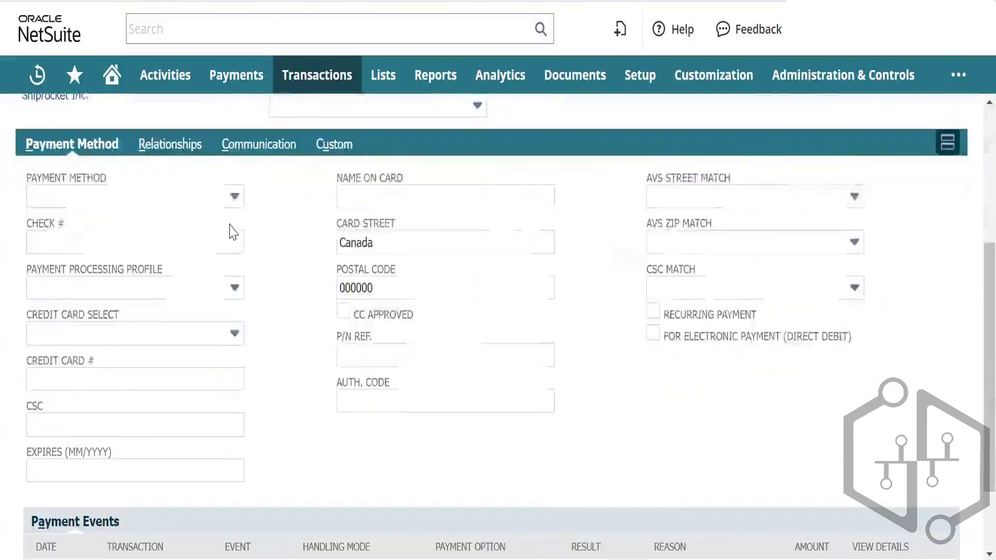
pyautogui.scroll(-2, 230, 226)
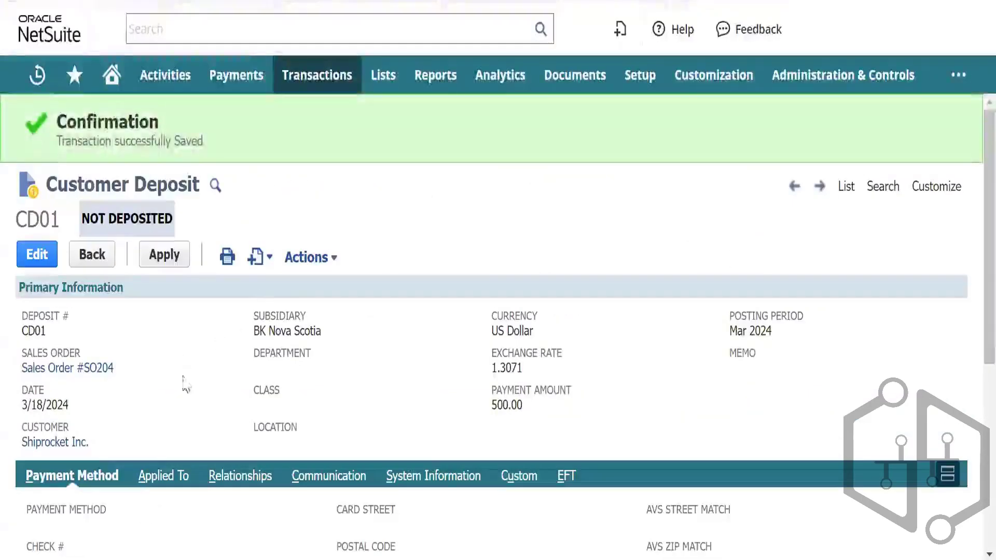
# Review the saved customer deposit, open its GL impact in a separate browser tab and examine the posted accounts.
pyautogui.scroll(-4, 205, 384)
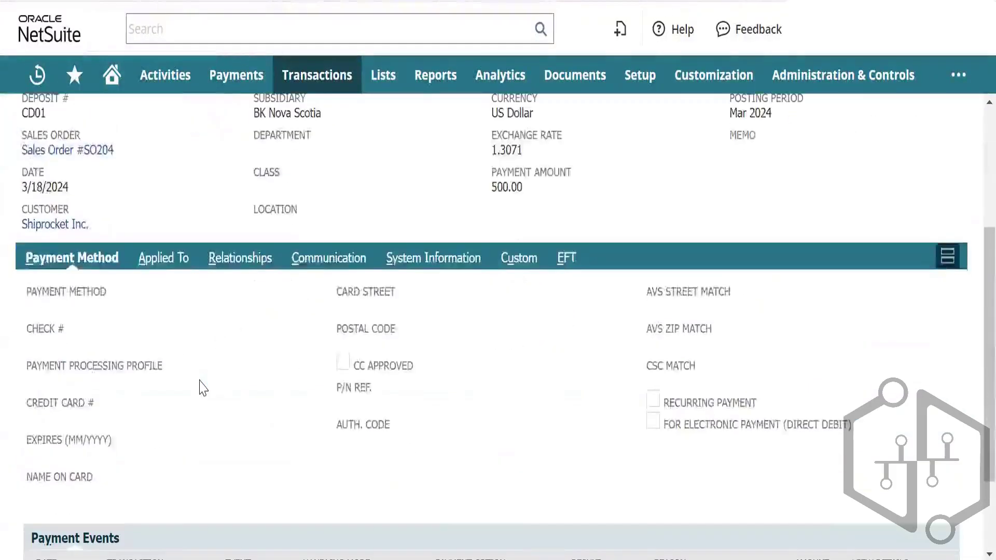
pyautogui.scroll(3, 203, 387)
pyautogui.scroll(-5, 200, 386)
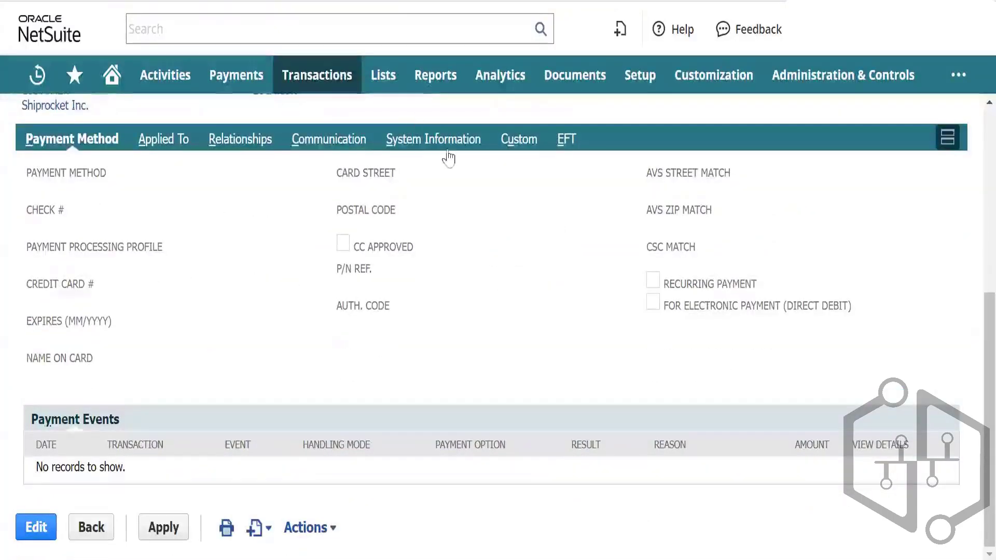
pyautogui.scroll(7, 318, 193)
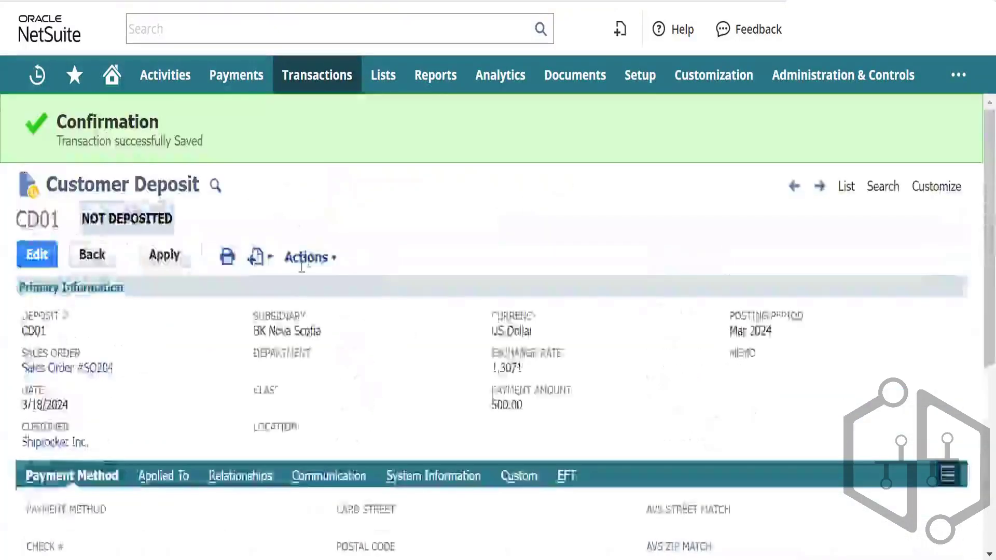
pyautogui.click(307, 258)
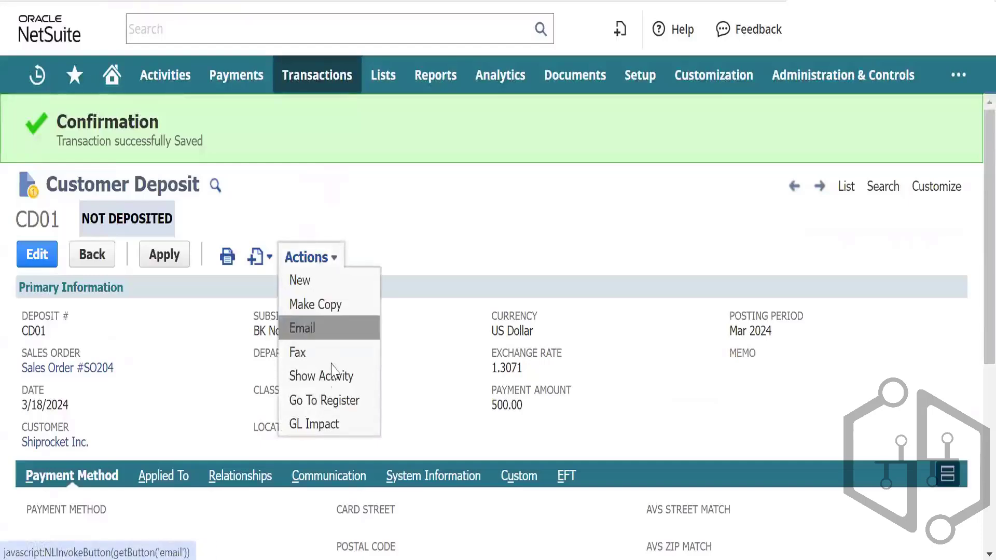
pyautogui.rightClick(337, 426)
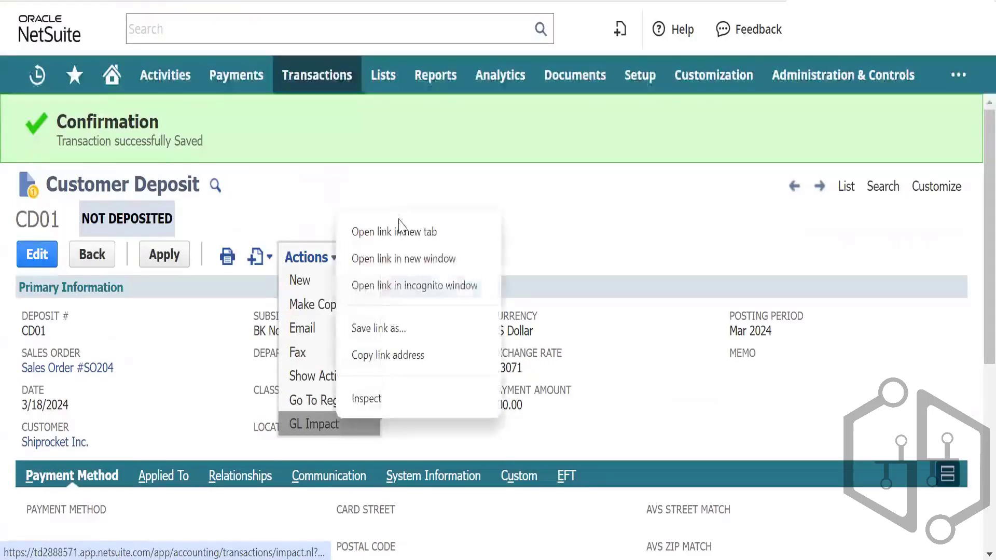
pyautogui.click(402, 228)
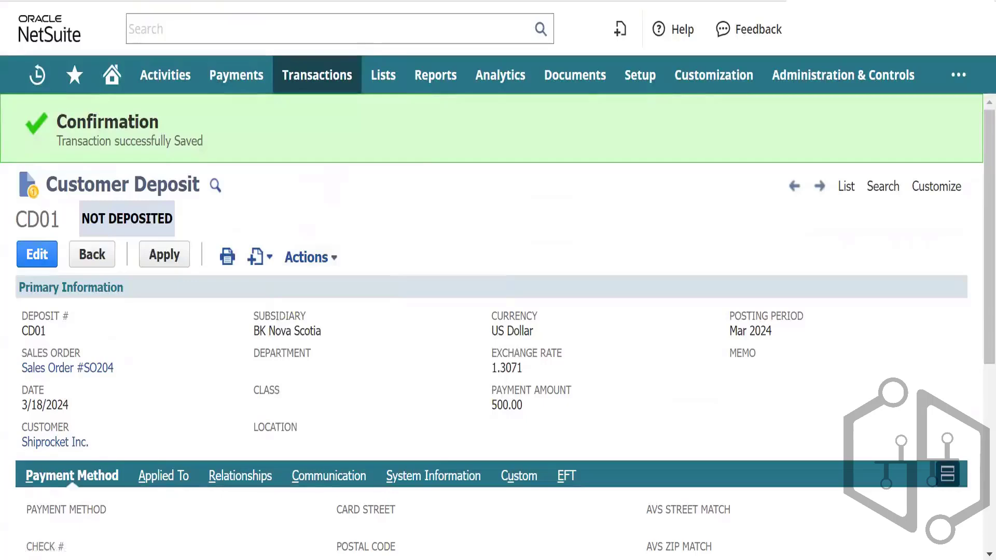
pyautogui.hotkey('ctrl', 'Tab')
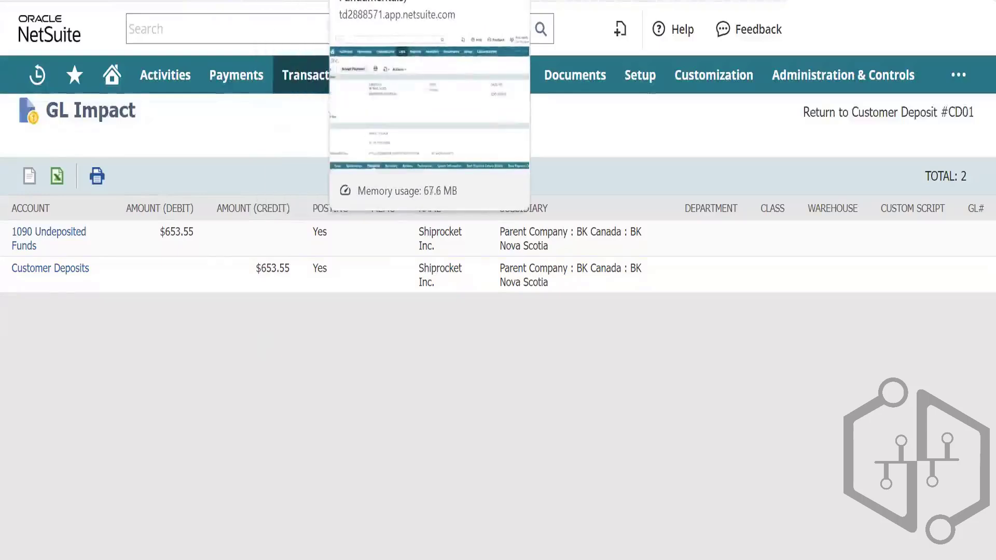
# Switch to the Shiprocket Inc. customer record and look over its primary information and classification.
pyautogui.click(358, 1)
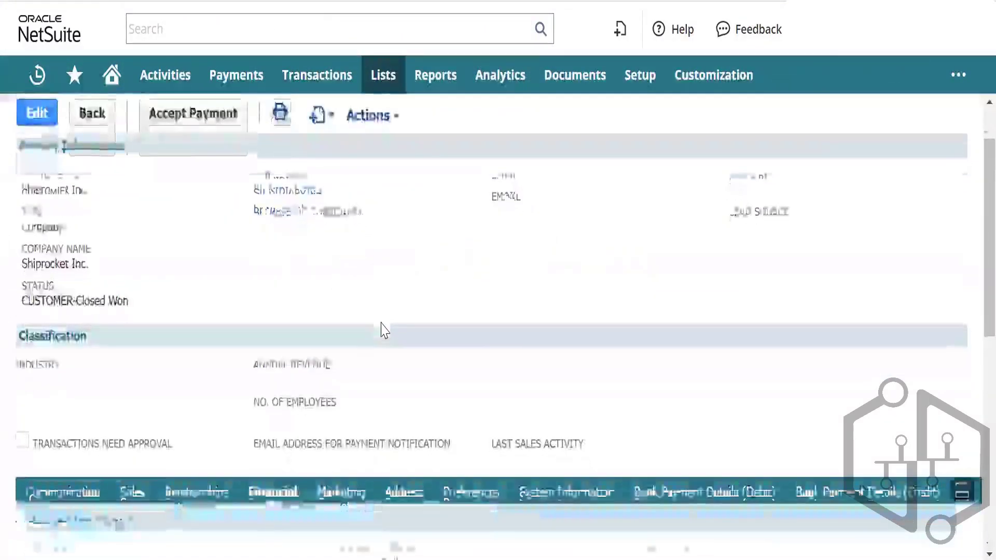
pyautogui.scroll(-3, 384, 331)
pyautogui.scroll(3, 384, 330)
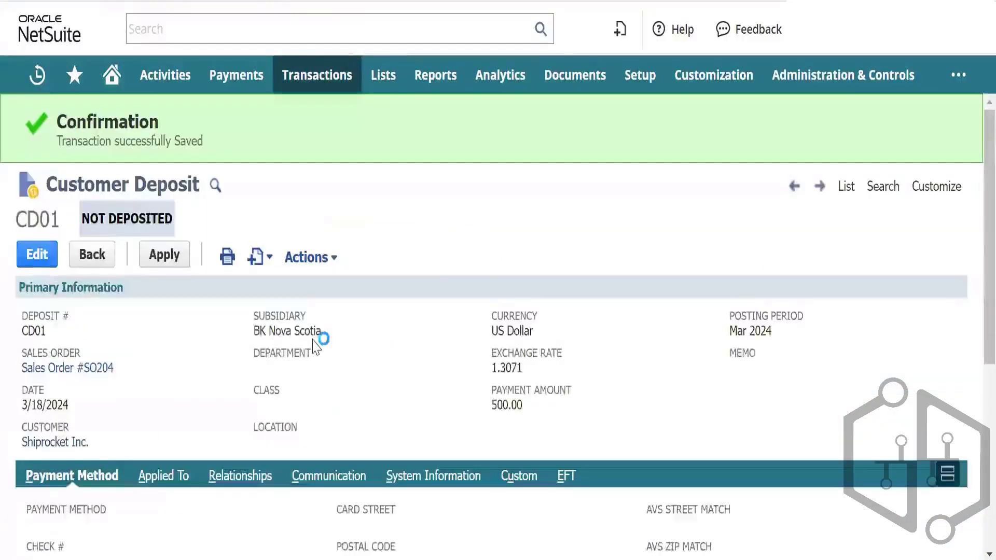
# Review Customer Deposit CD01's payment method fields and payment events, and open its list of applied transactions.
pyautogui.scroll(-5, 314, 344)
pyautogui.scroll(1, 314, 345)
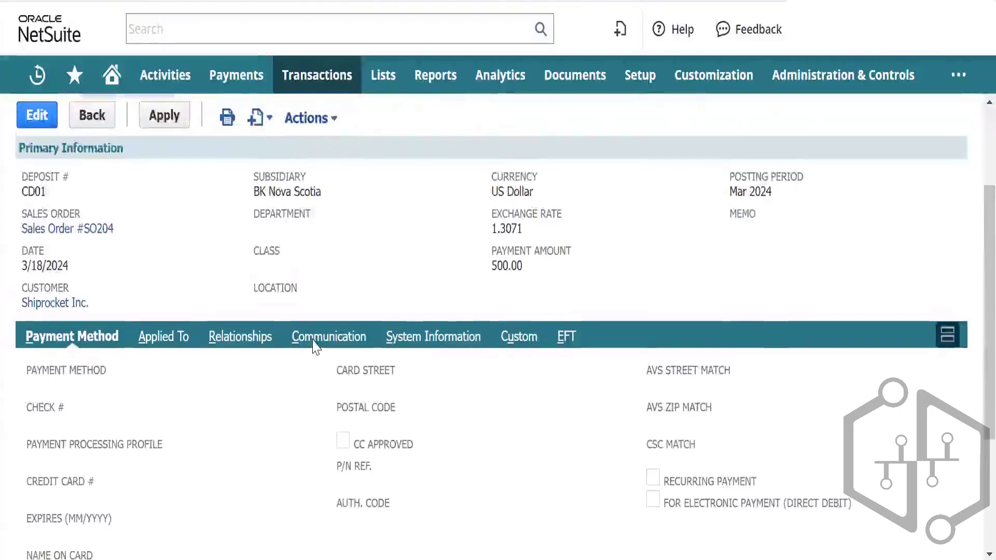
pyautogui.scroll(-2, 314, 344)
pyautogui.scroll(-2, 314, 345)
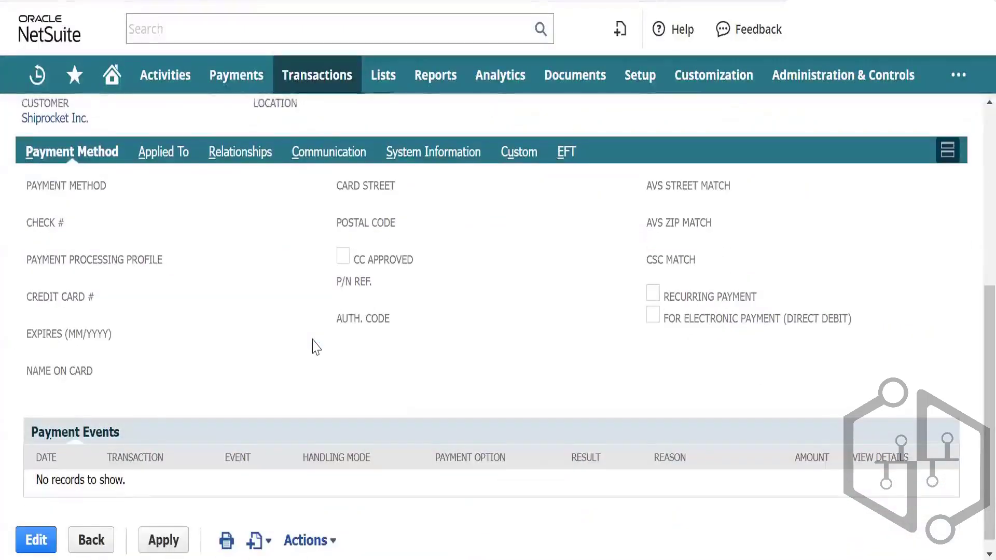
pyautogui.scroll(1, 315, 344)
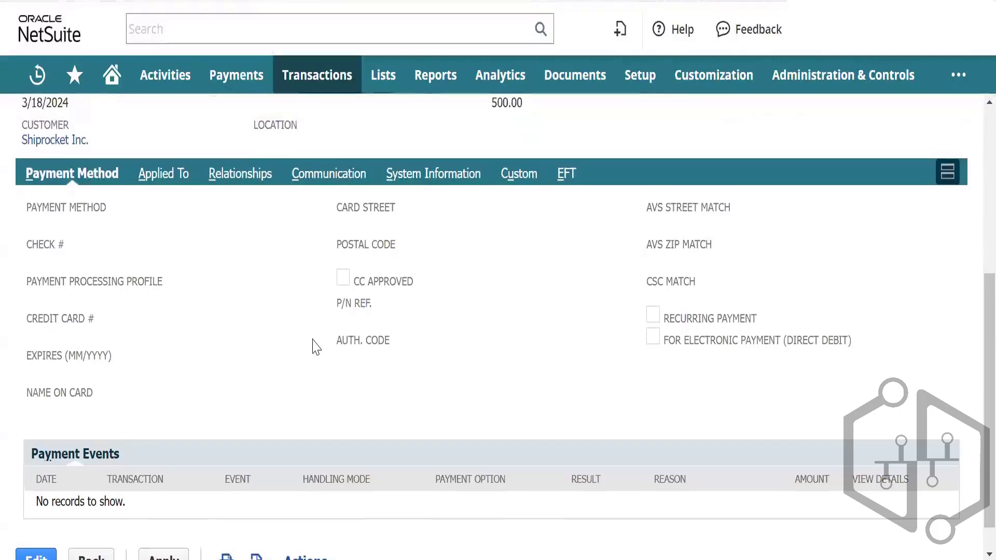
pyautogui.click(145, 183)
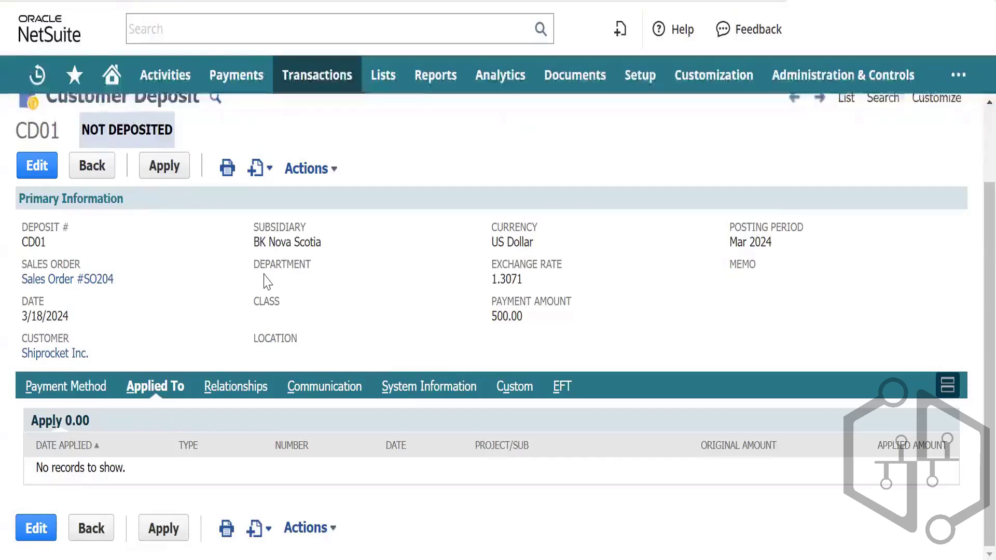
# Return to the deposit's payment method details and examine them together with the primary information and payment events.
pyautogui.click(65, 391)
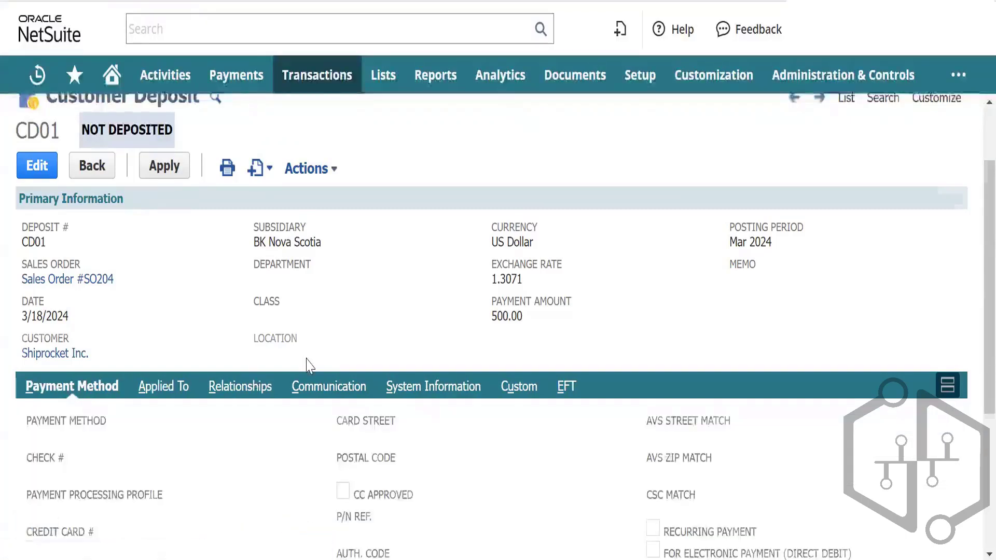
pyautogui.scroll(-5, 306, 363)
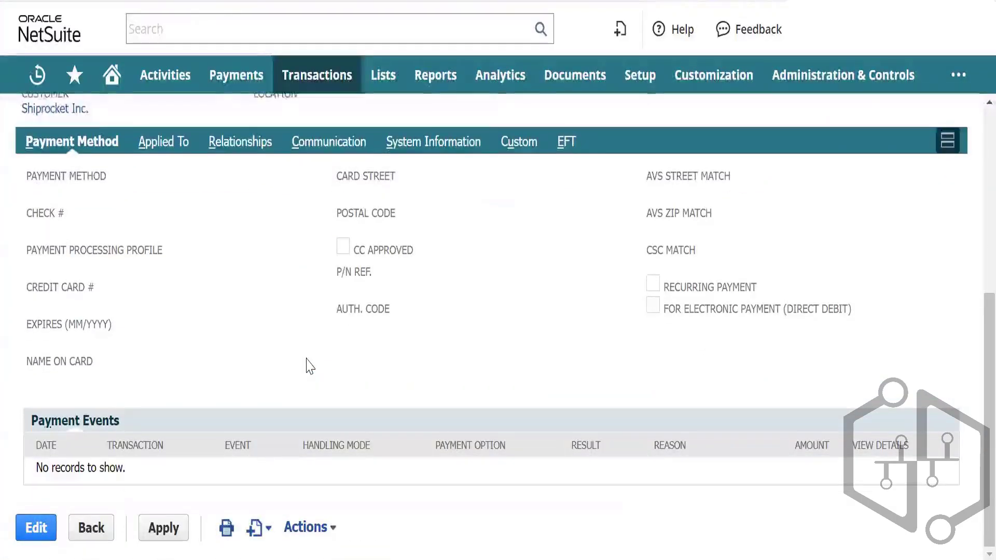
pyautogui.scroll(2, 309, 366)
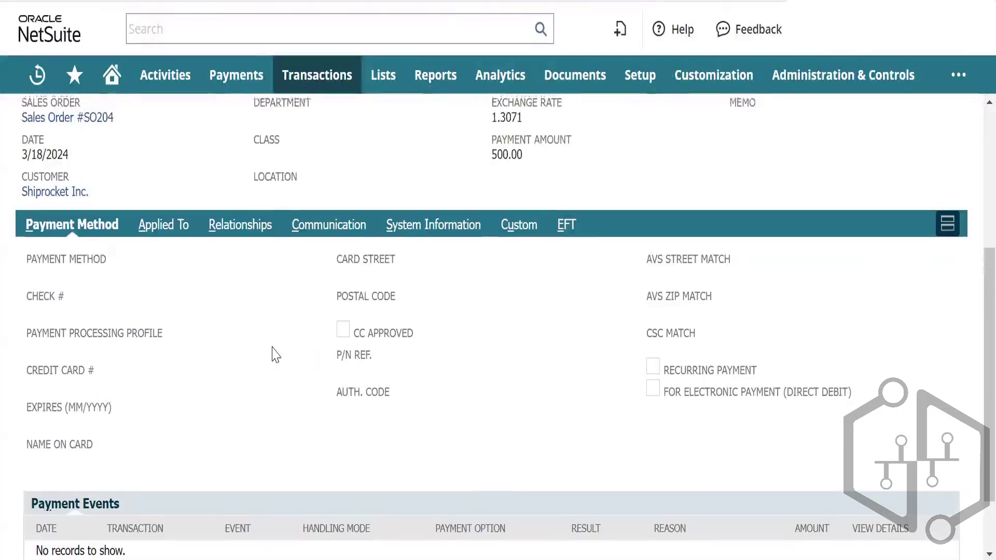
pyautogui.scroll(3, 272, 352)
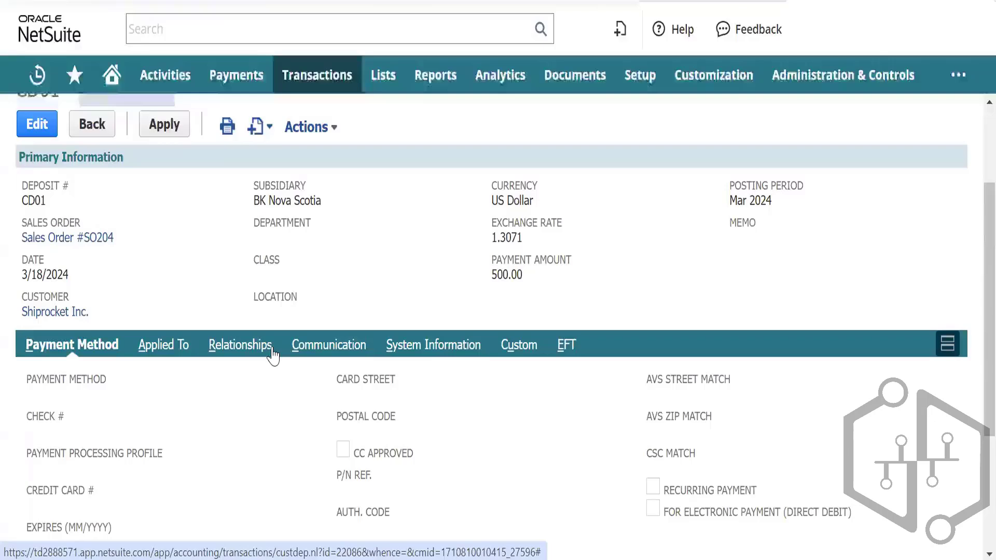
pyautogui.scroll(1, 272, 355)
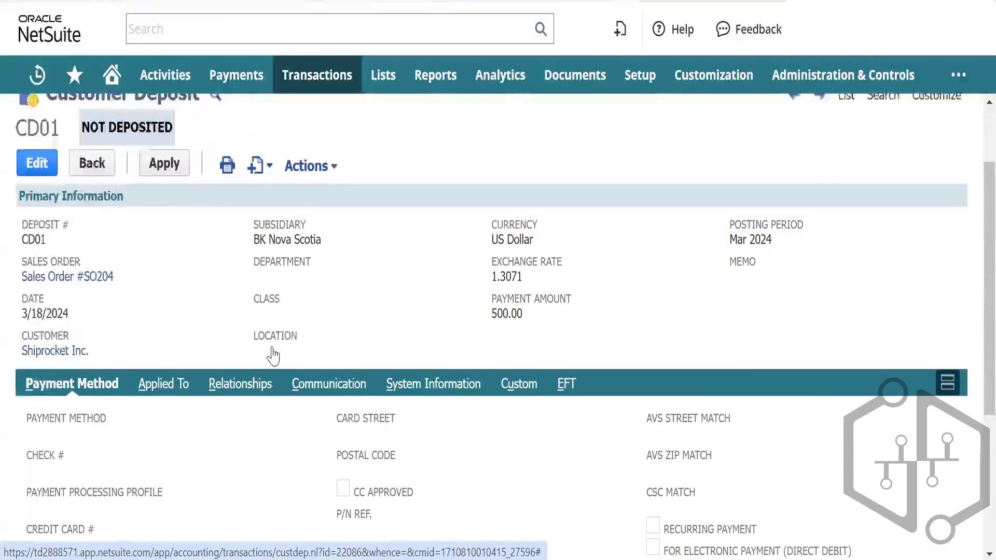
pyautogui.scroll(-2, 272, 356)
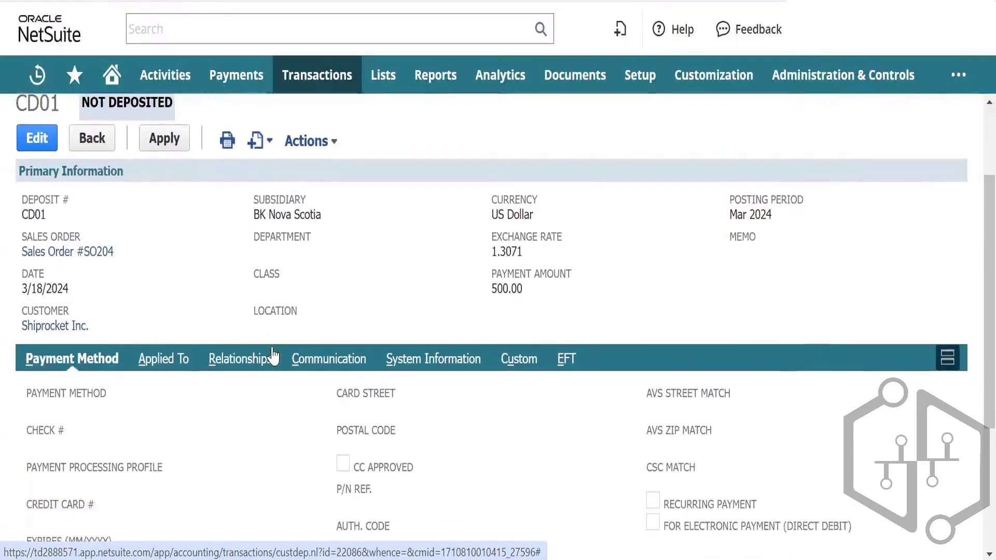
pyautogui.scroll(3, 271, 355)
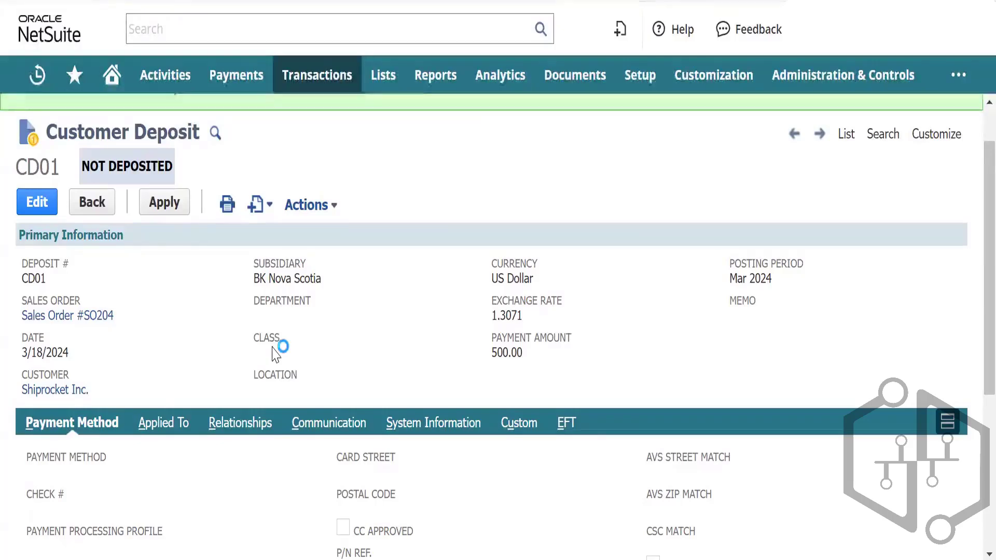
pyautogui.scroll(-5, 268, 340)
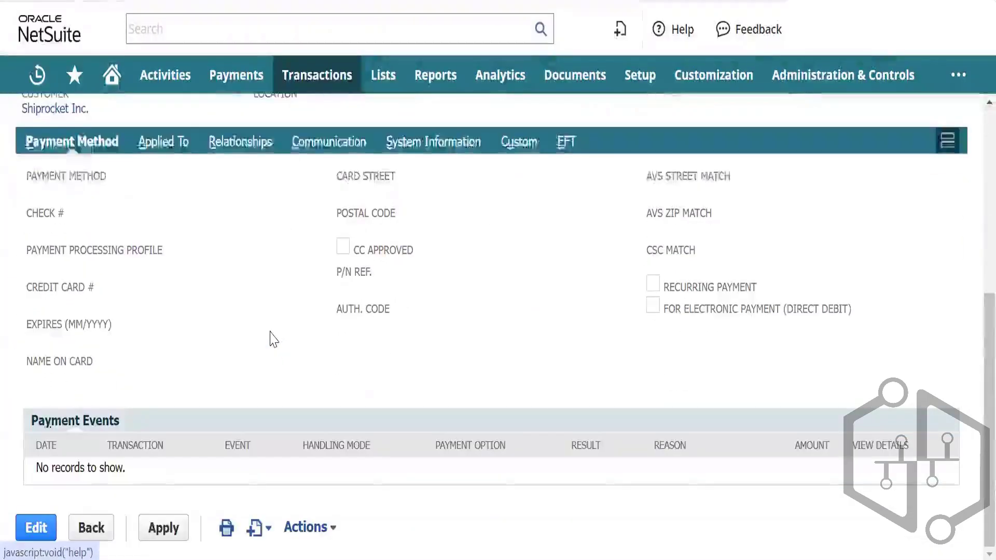
# Customize the Customer Deposit form so that the Account field is shown among its main screen fields.
pyautogui.scroll(6, 269, 334)
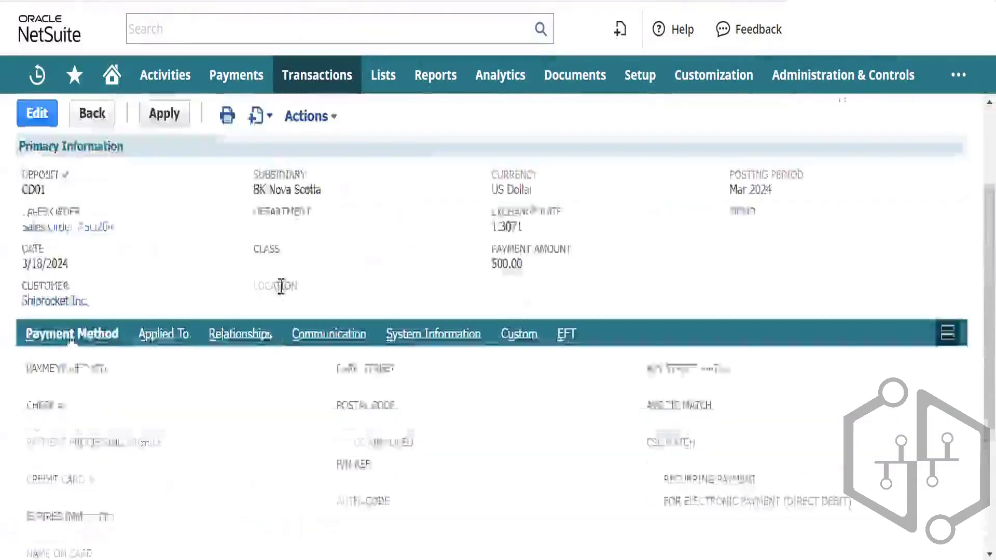
pyautogui.moveTo(936, 191)
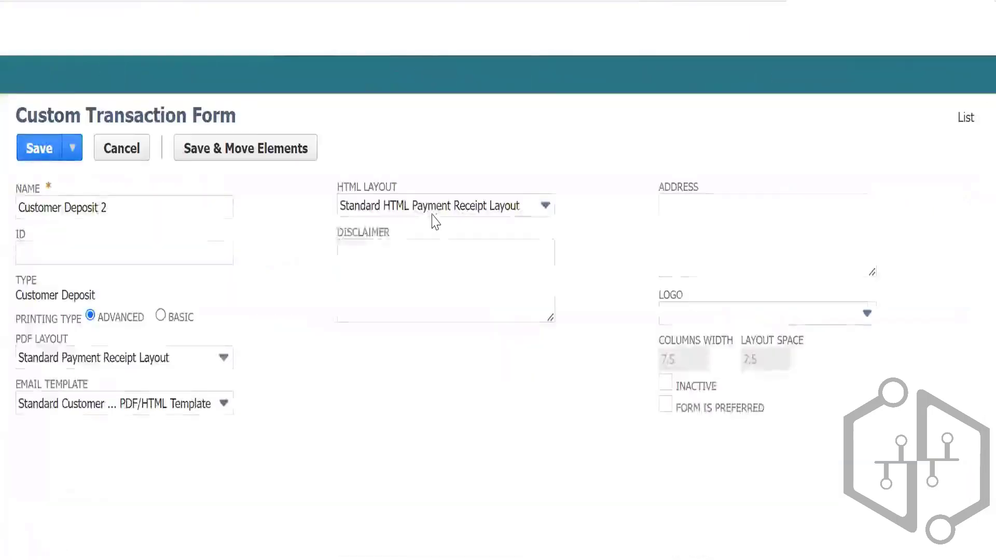
pyautogui.scroll(-5, 248, 264)
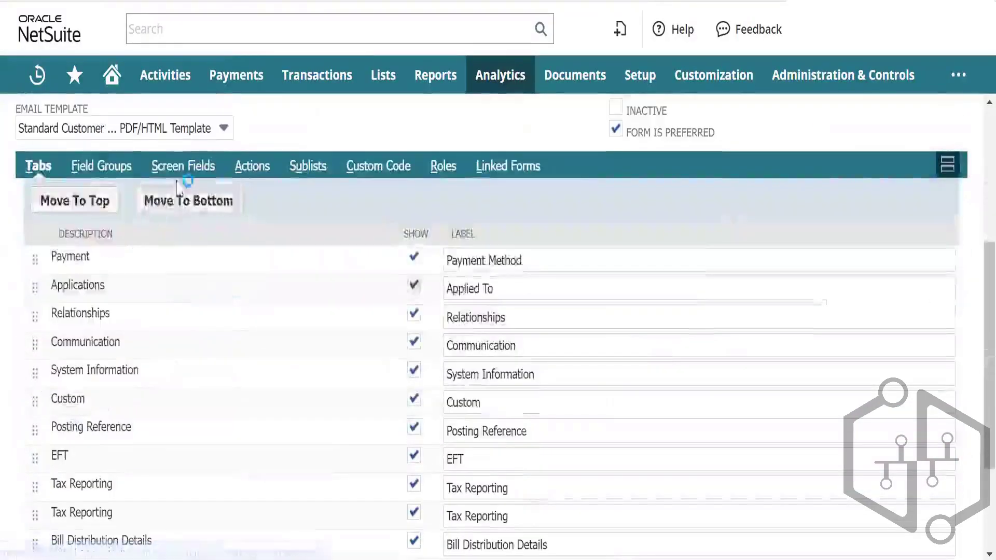
pyautogui.click(183, 174)
pyautogui.scroll(-3, 165, 320)
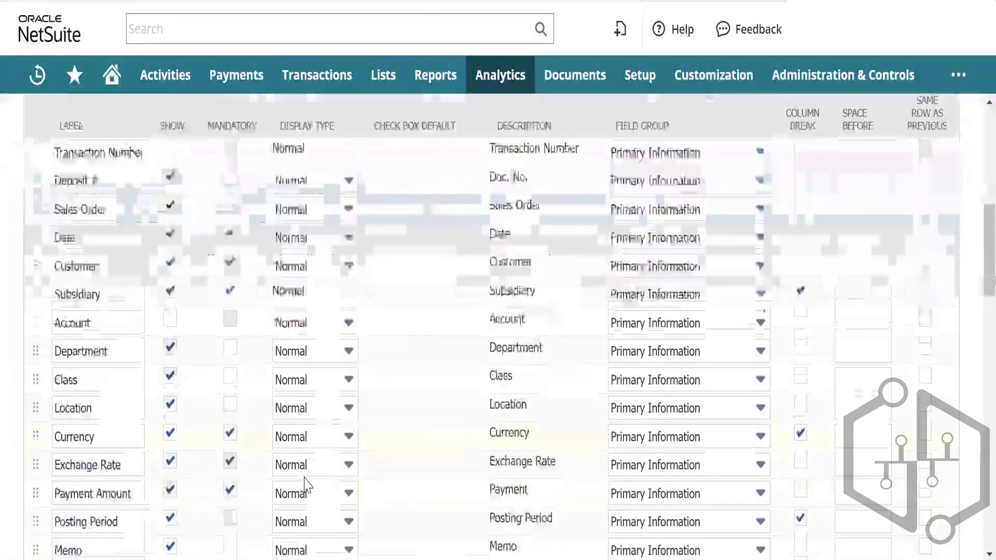
pyautogui.click(168, 319)
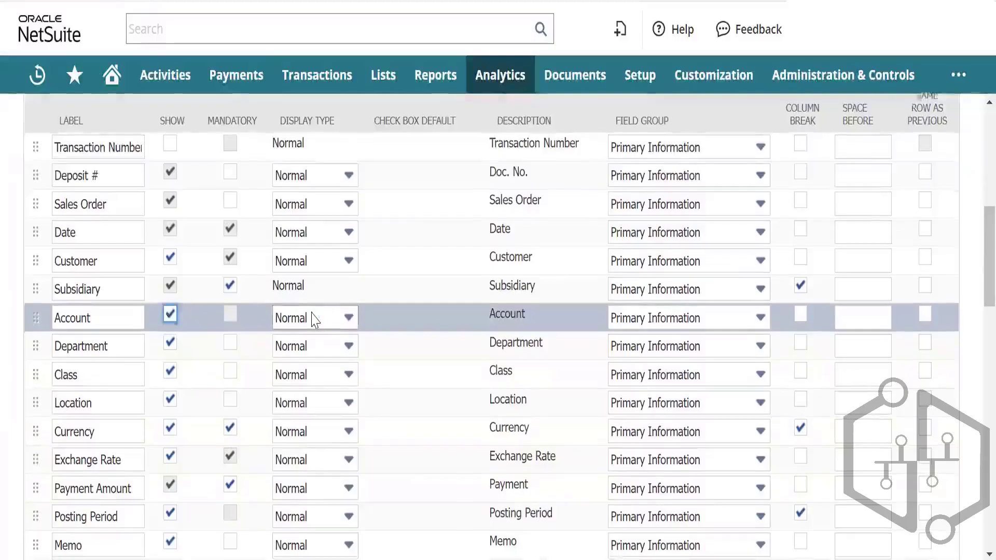
# Look through the remaining main screen fields of the Customer Deposit 2 form and save the custom form.
pyautogui.scroll(-8, 315, 318)
pyautogui.scroll(-3, 315, 318)
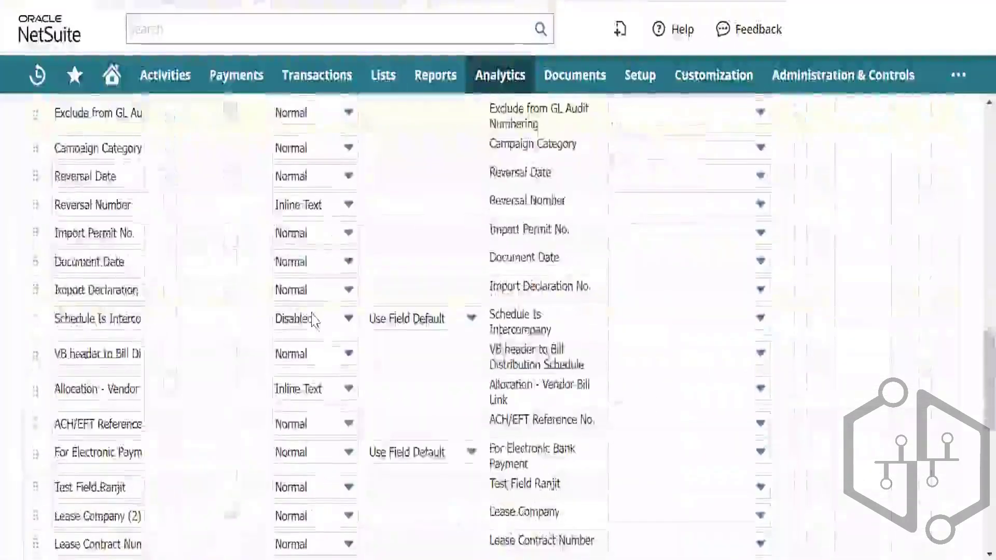
pyautogui.scroll(15, 311, 318)
pyautogui.scroll(-2, 302, 314)
pyautogui.scroll(-20, 302, 314)
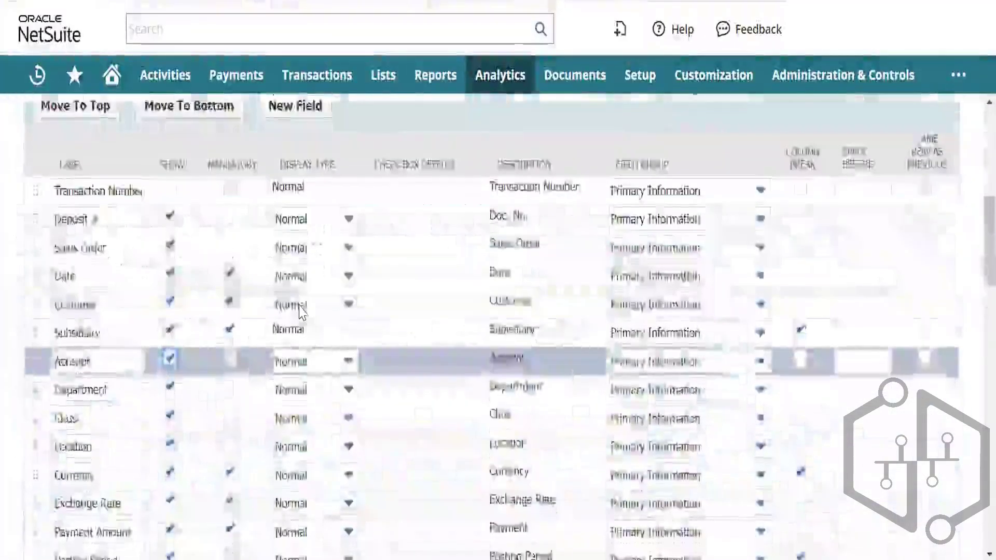
pyautogui.scroll(20, 302, 311)
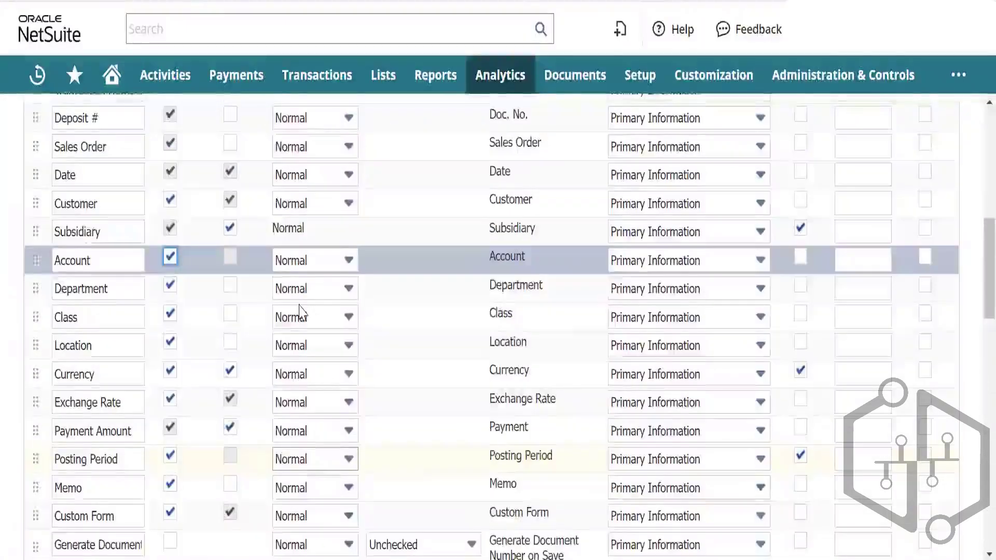
pyautogui.scroll(1, 303, 314)
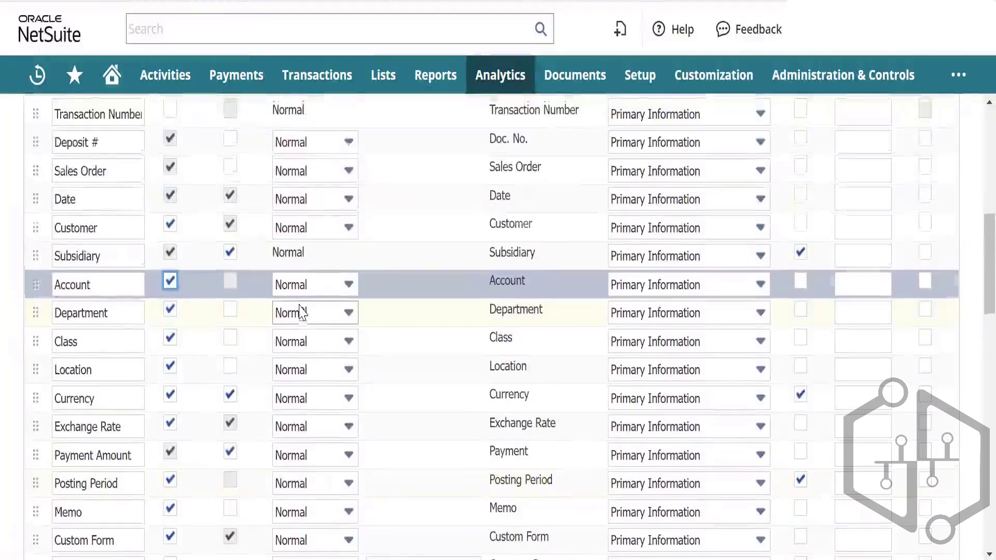
pyautogui.scroll(15, 302, 314)
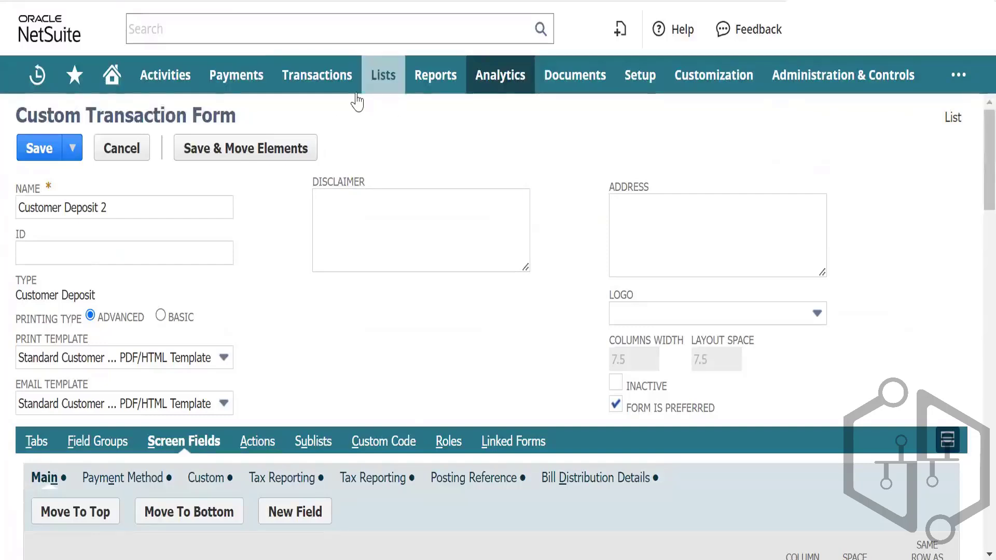
pyautogui.moveTo(67, 87)
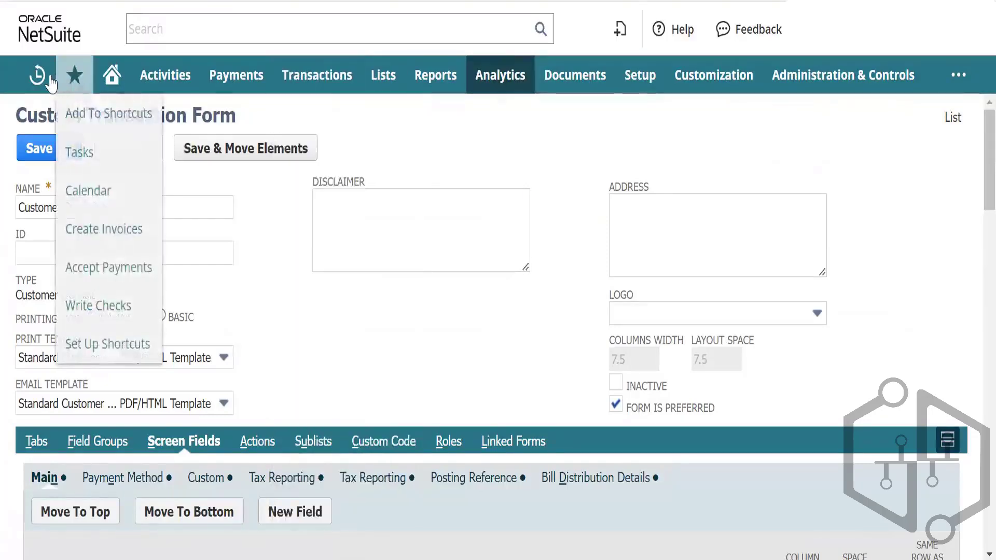
# Reopen Customer Deposit #CD01 for Shiprocket Inc. from the recently used records.
pyautogui.moveTo(38, 76)
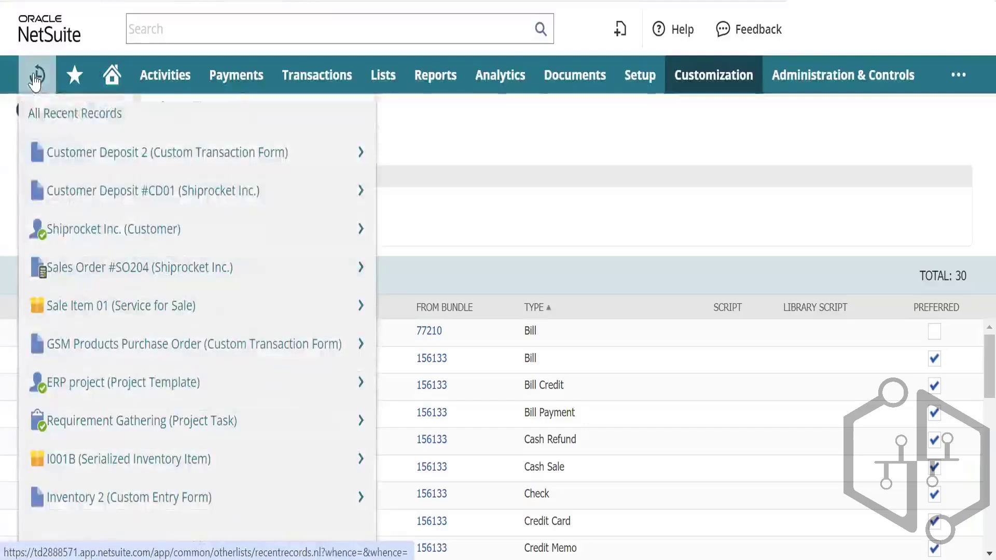
pyautogui.moveTo(44, 154)
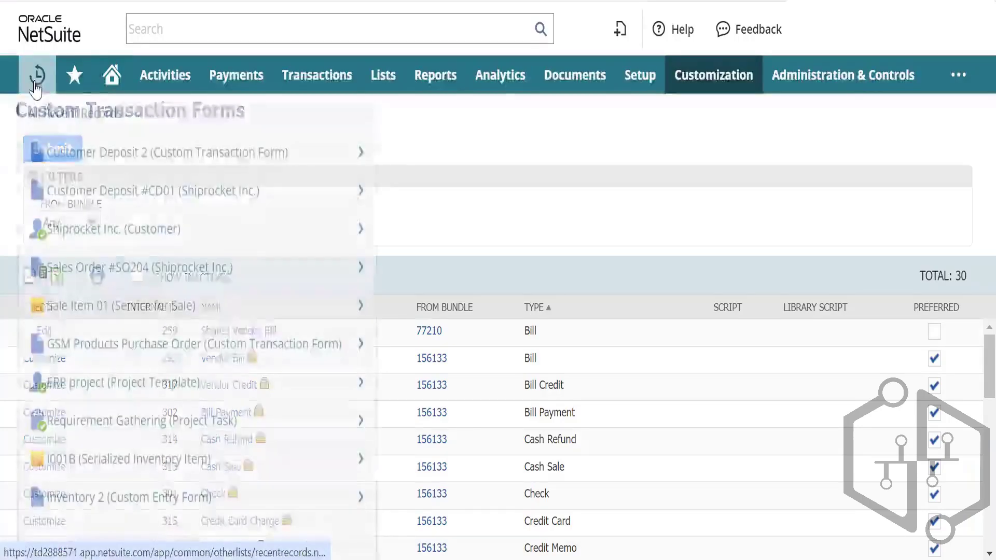
pyautogui.moveTo(92, 201)
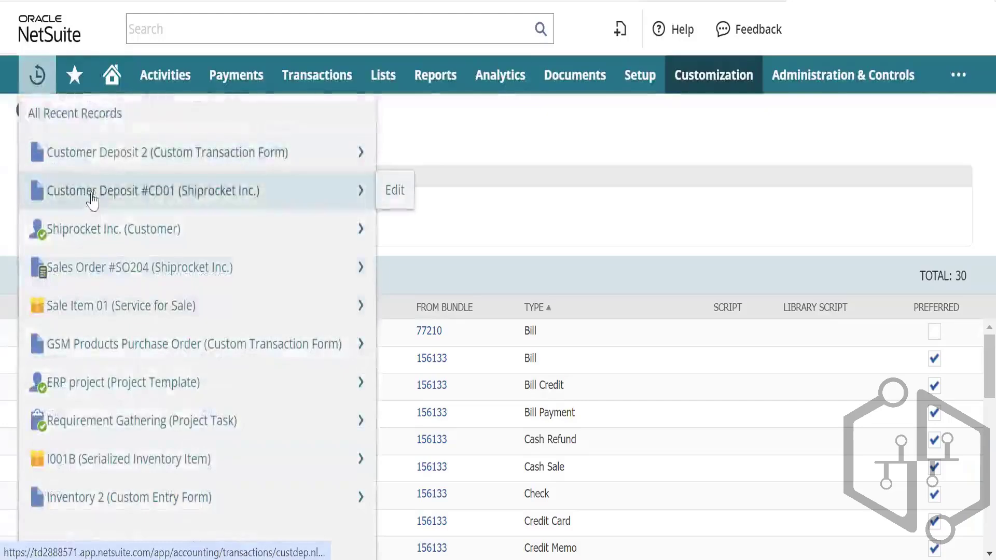
pyautogui.click(201, 185)
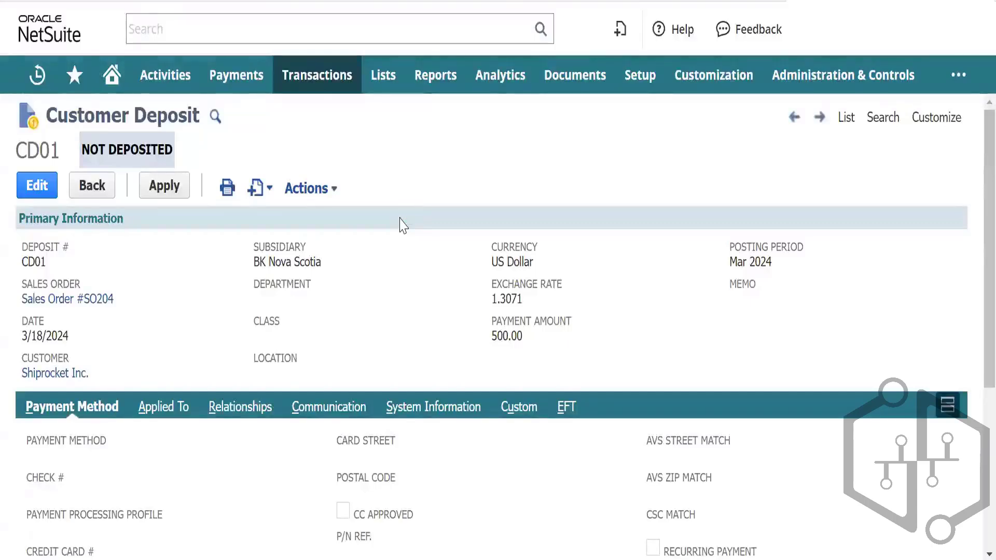
# Check the reopened deposit's custom fields, primary information and payment method details for the account.
pyautogui.scroll(-3, 403, 225)
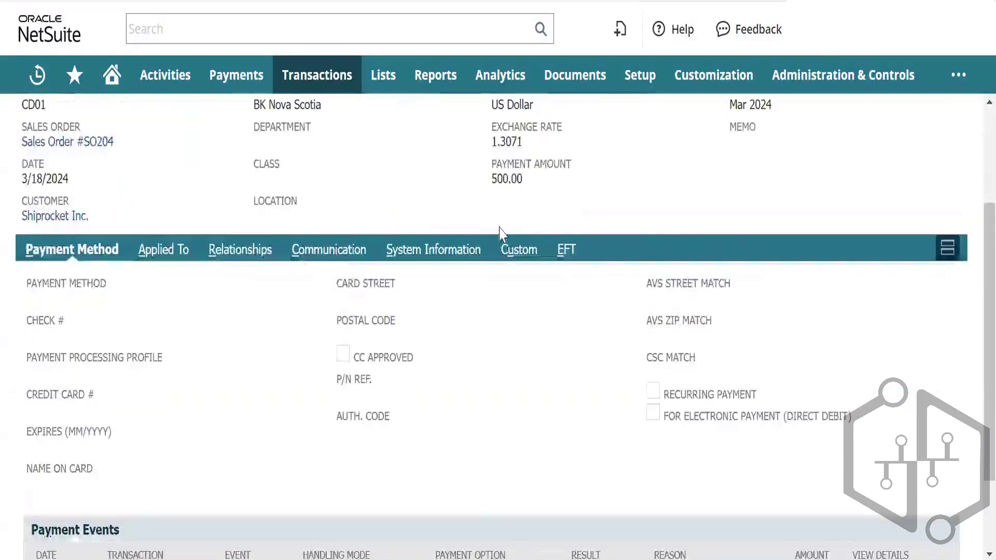
pyautogui.click(519, 253)
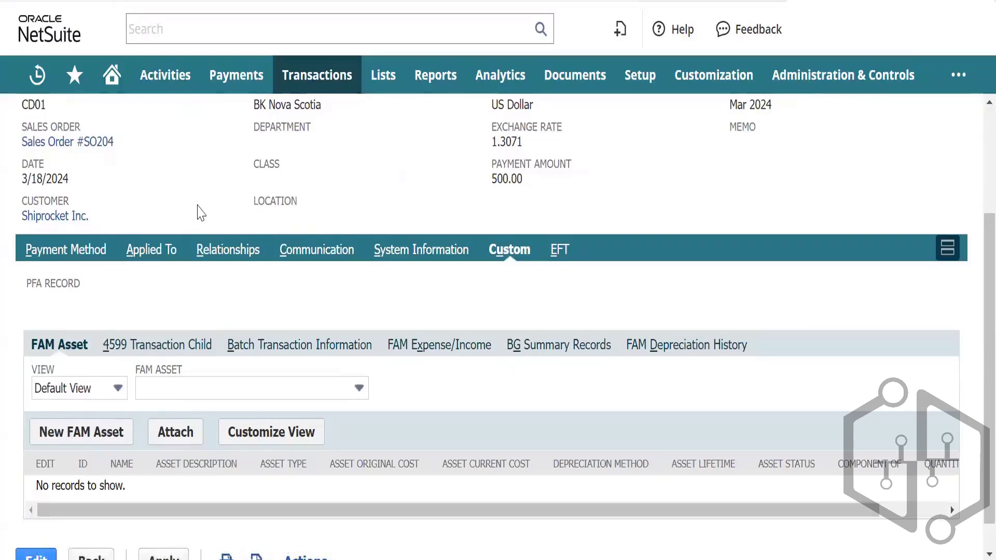
pyautogui.scroll(3, 201, 213)
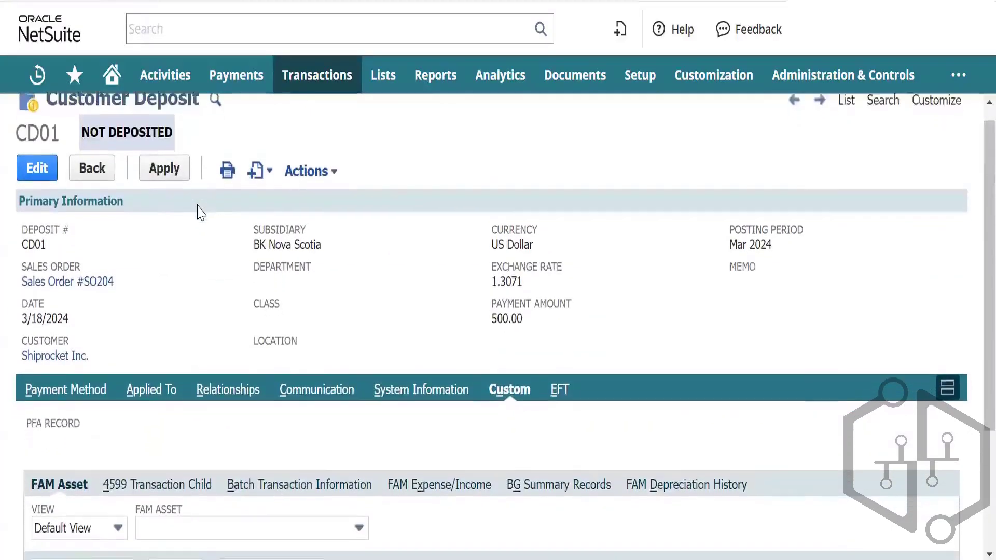
pyautogui.scroll(-5, 204, 208)
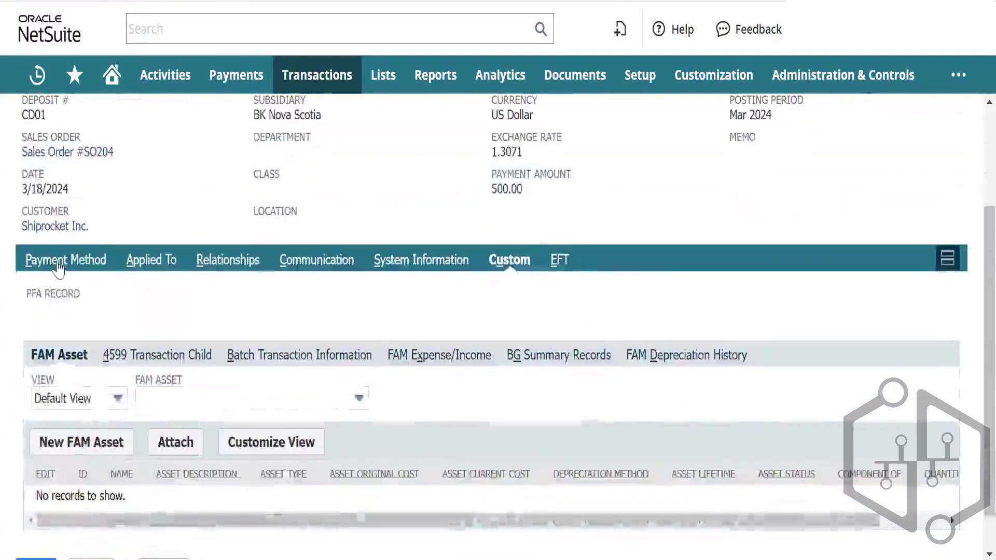
pyautogui.click(58, 259)
pyautogui.scroll(-2, 201, 349)
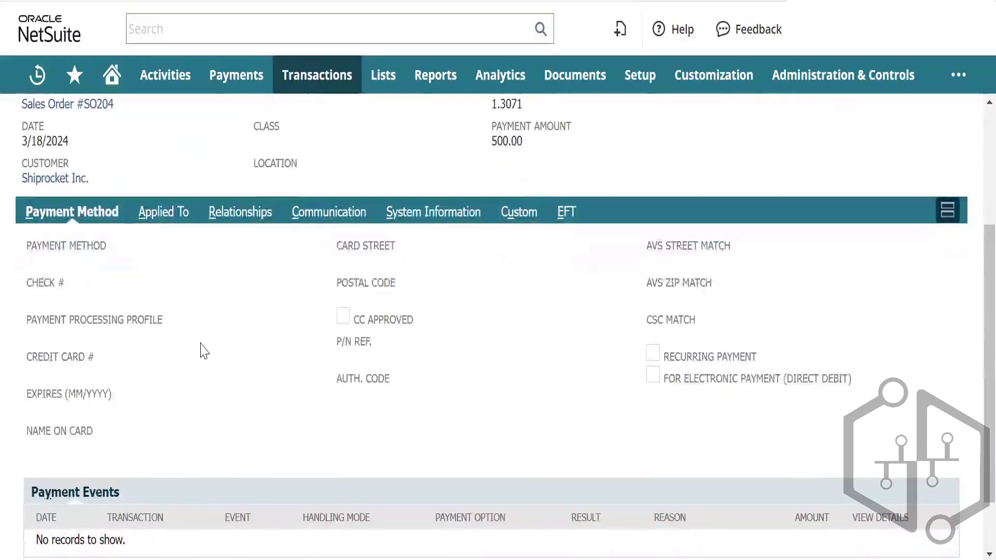
pyautogui.scroll(-2, 204, 351)
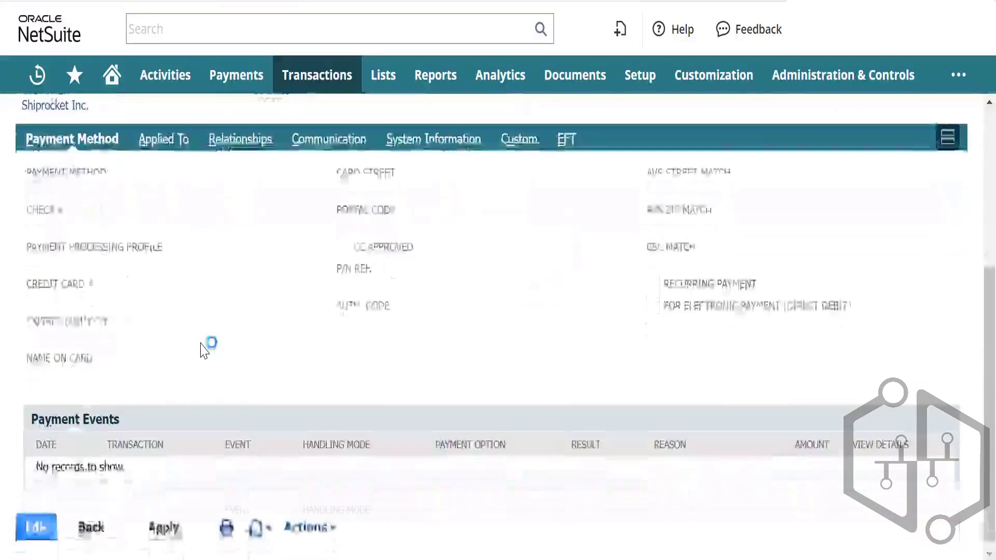
# Check the deposit's primary information, applied transactions and relationships for the account.
pyautogui.scroll(7, 203, 351)
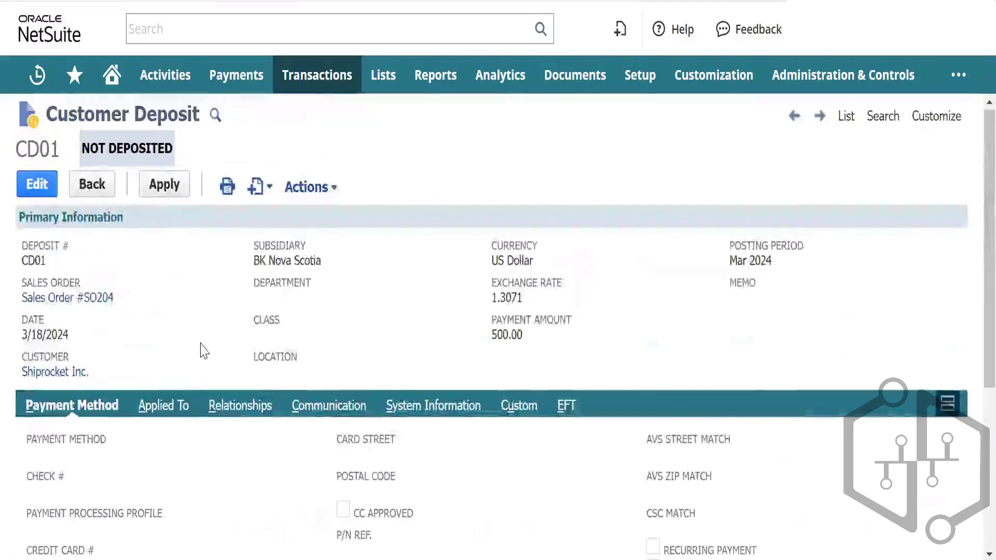
pyautogui.scroll(-4, 204, 351)
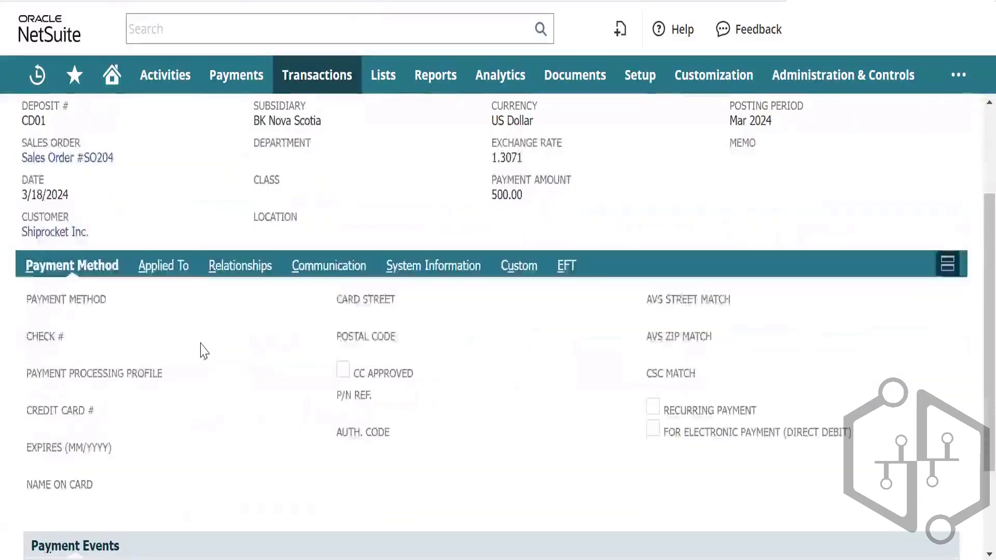
pyautogui.click(153, 270)
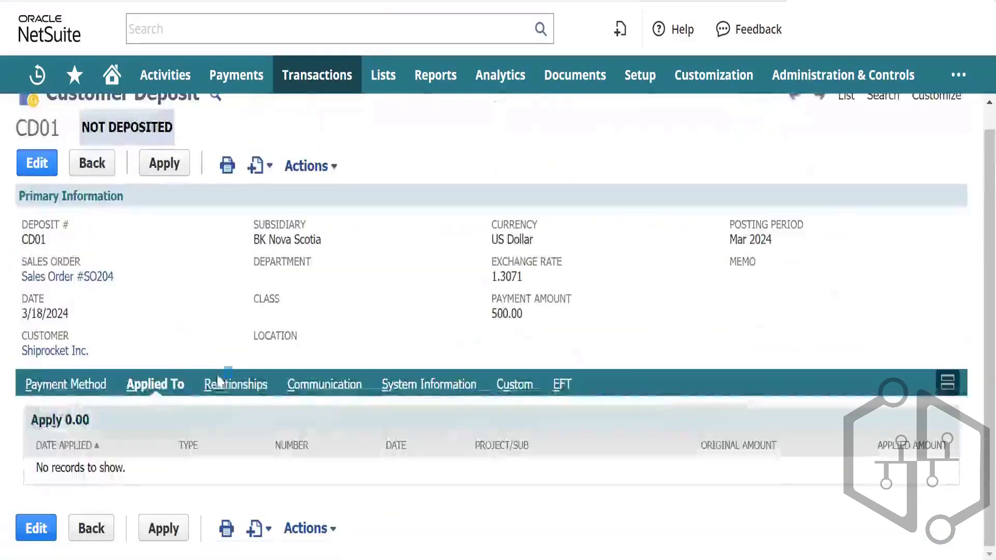
pyautogui.click(245, 389)
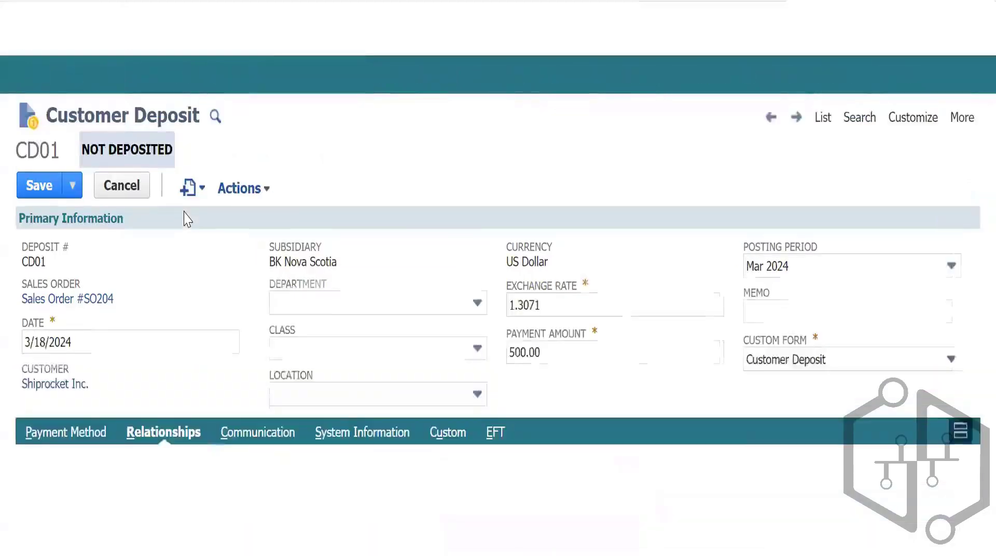
# Switch the deposit being edited to the Customer Deposit 2 form and choose Account instead of Undeposited Funds.
pyautogui.click(829, 367)
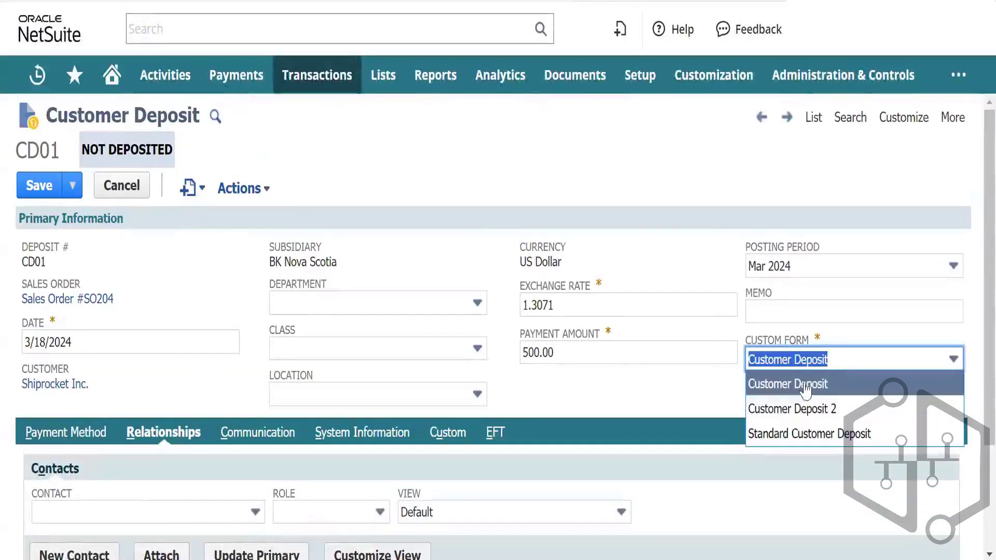
pyautogui.press('Return')
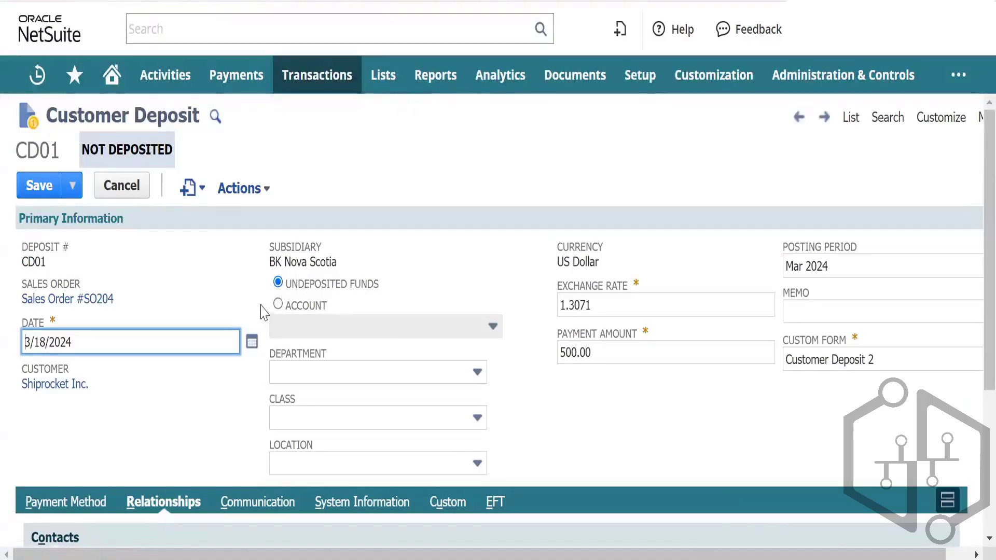
pyautogui.click(279, 306)
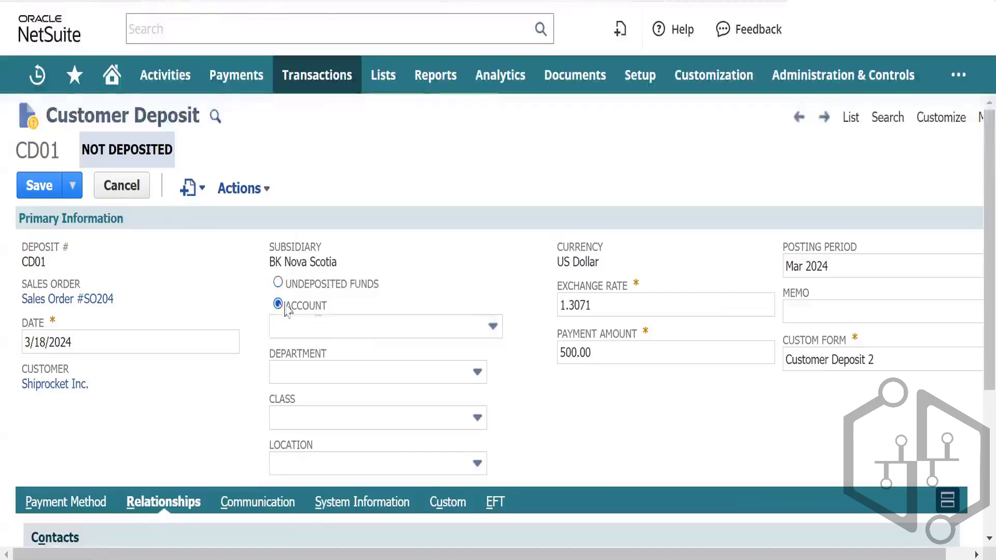
# Set the deposit's account to 100050 HSBC Bank - CAD and save the customer deposit.
pyautogui.click(413, 333)
pyautogui.scroll(-6, 306, 423)
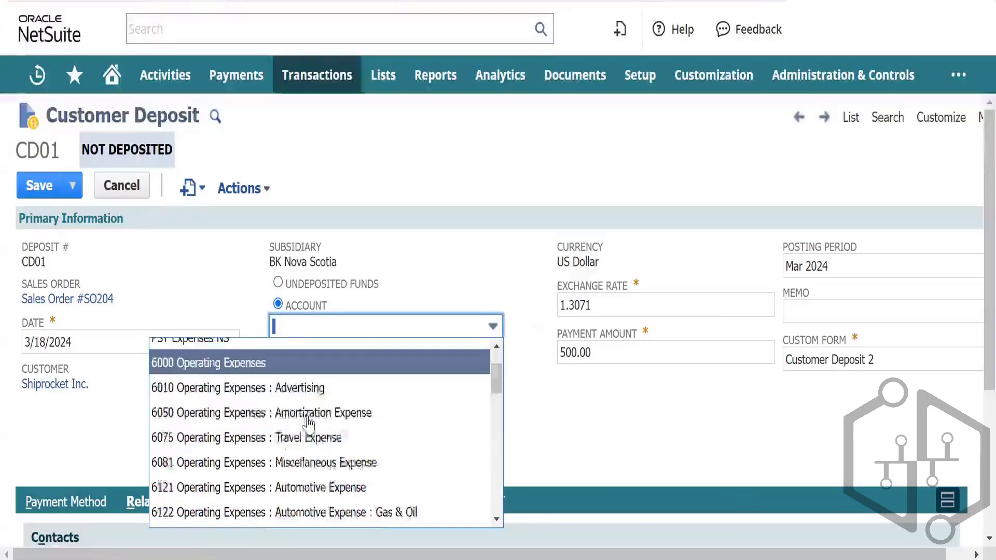
pyautogui.scroll(-5, 309, 423)
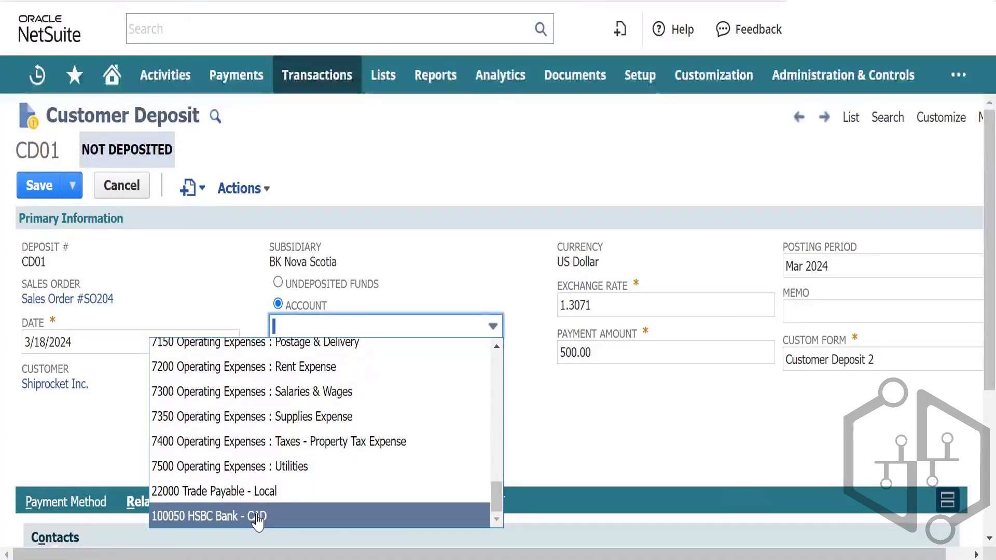
pyautogui.click(257, 516)
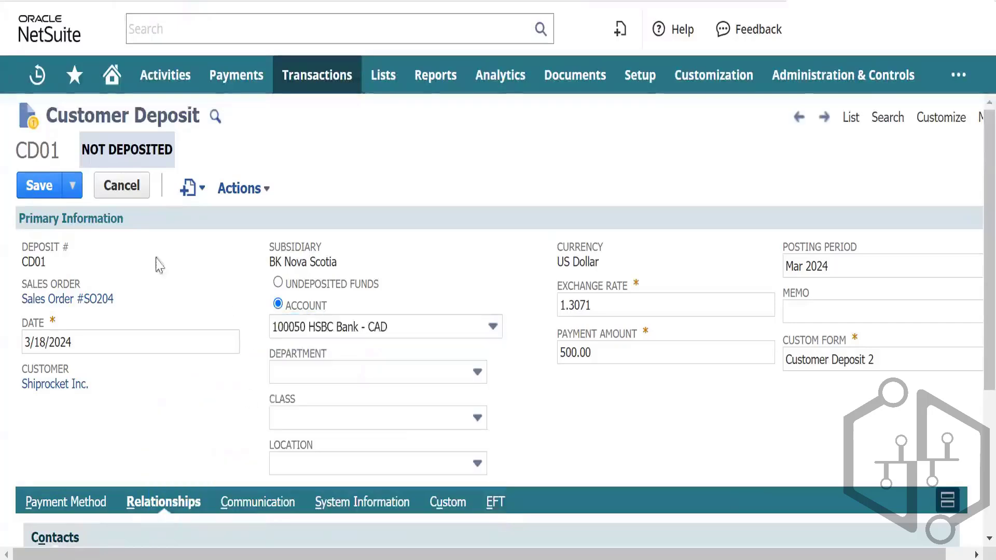
pyautogui.click(40, 187)
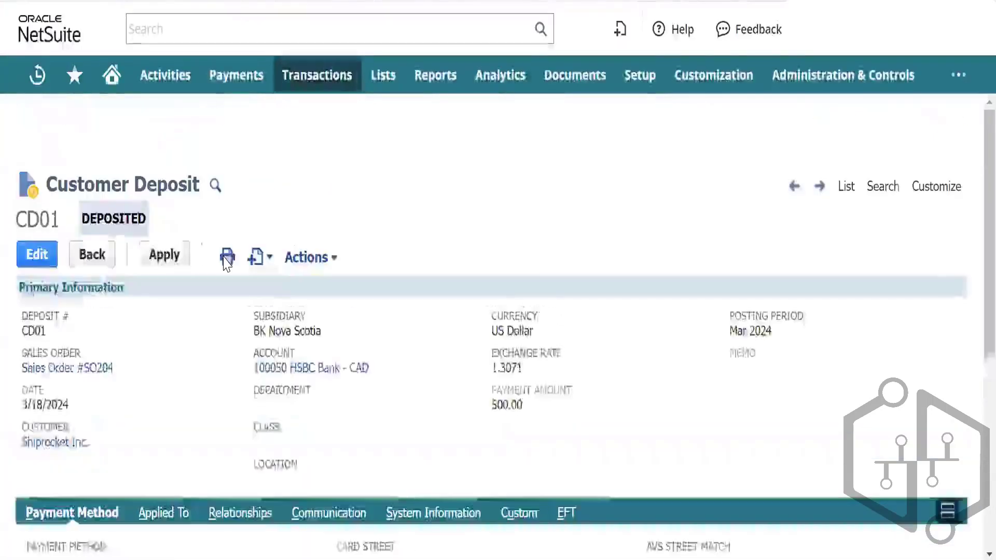
# View the GL impact of the saved customer deposit.
pyautogui.moveTo(307, 258)
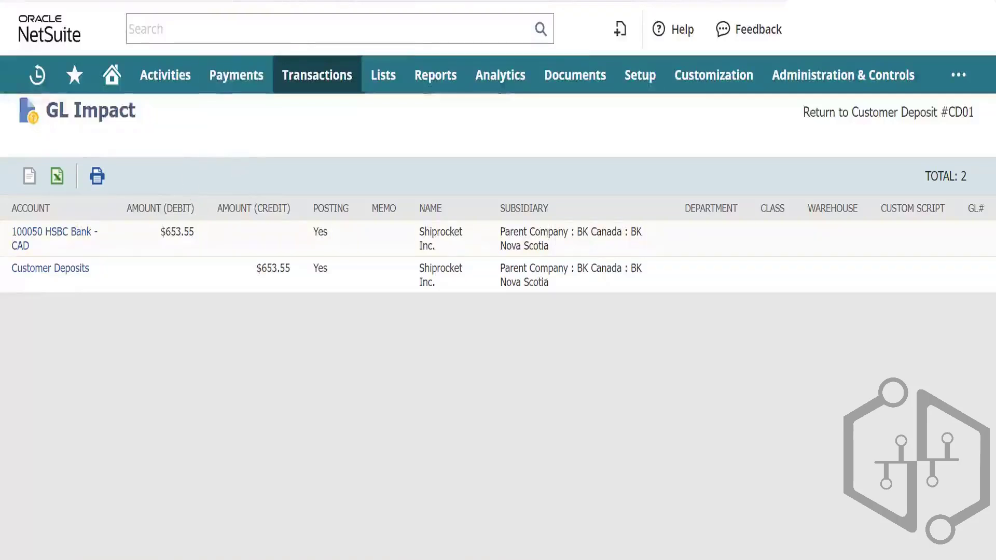
# Create an invoice for Shiprocket Inc.'s sales order, check its primary information and item line, and save it.
pyautogui.moveTo(37, 75)
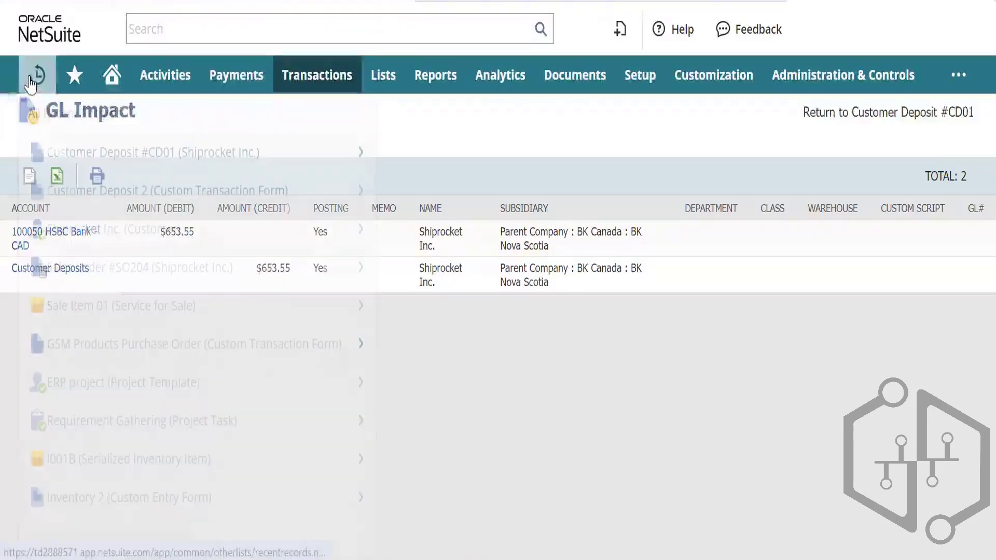
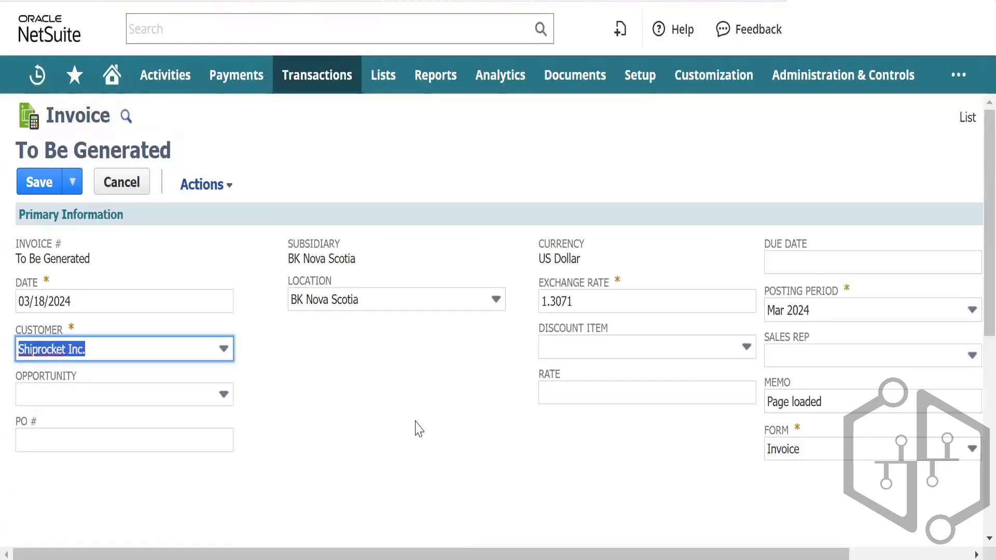
pyautogui.scroll(-1, 415, 421)
pyautogui.scroll(1, 415, 422)
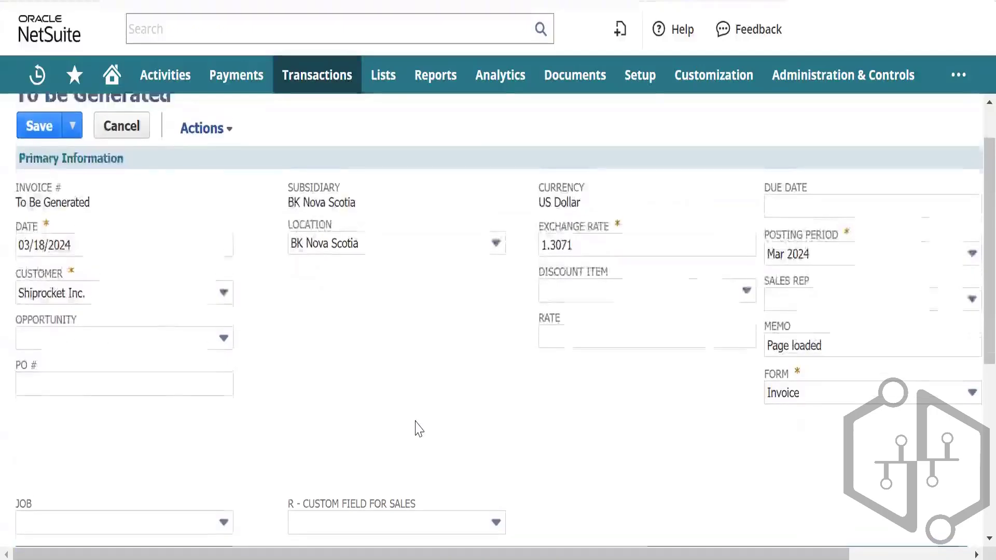
pyautogui.scroll(-1, 415, 421)
pyautogui.scroll(-5, 418, 428)
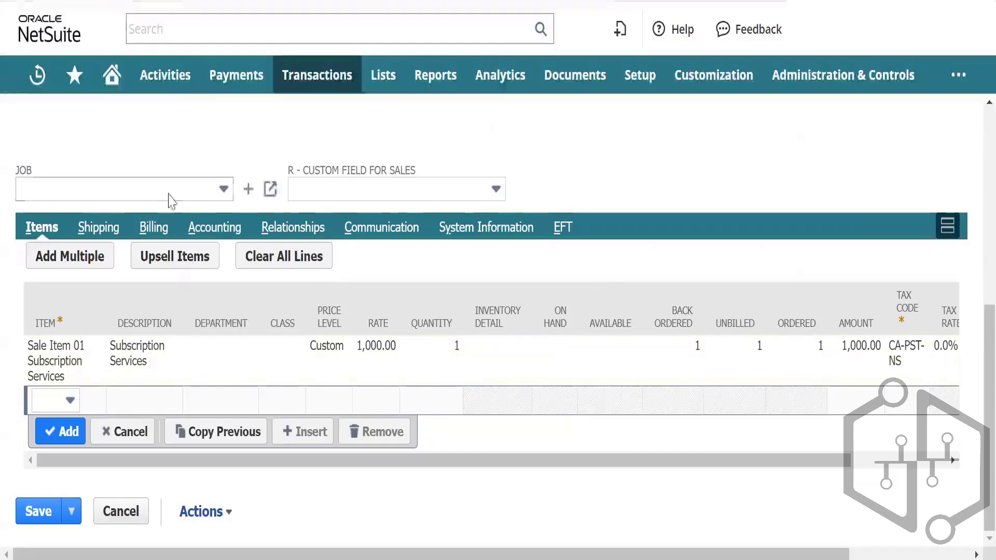
pyautogui.scroll(-1, 169, 195)
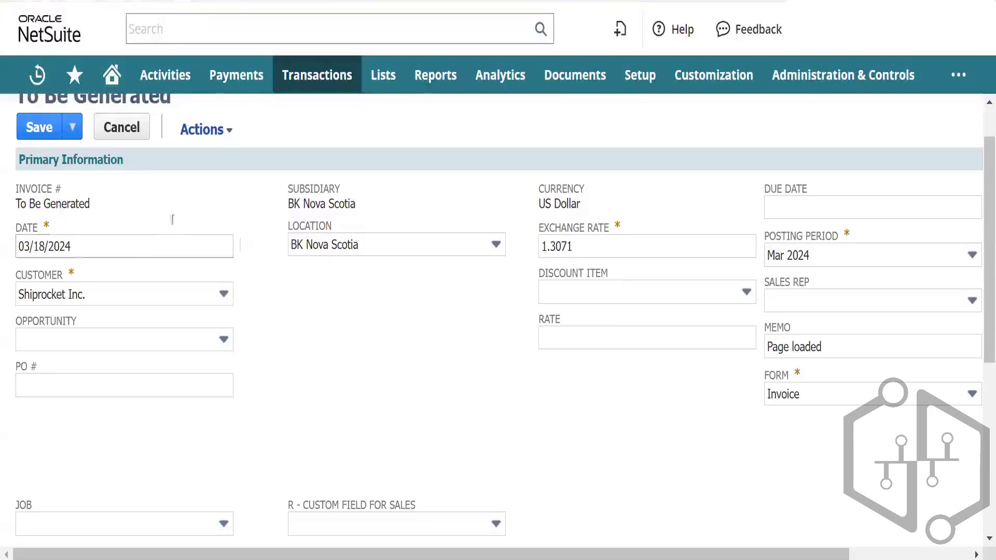
pyautogui.scroll(-3, 417, 407)
pyautogui.scroll(-3, 419, 407)
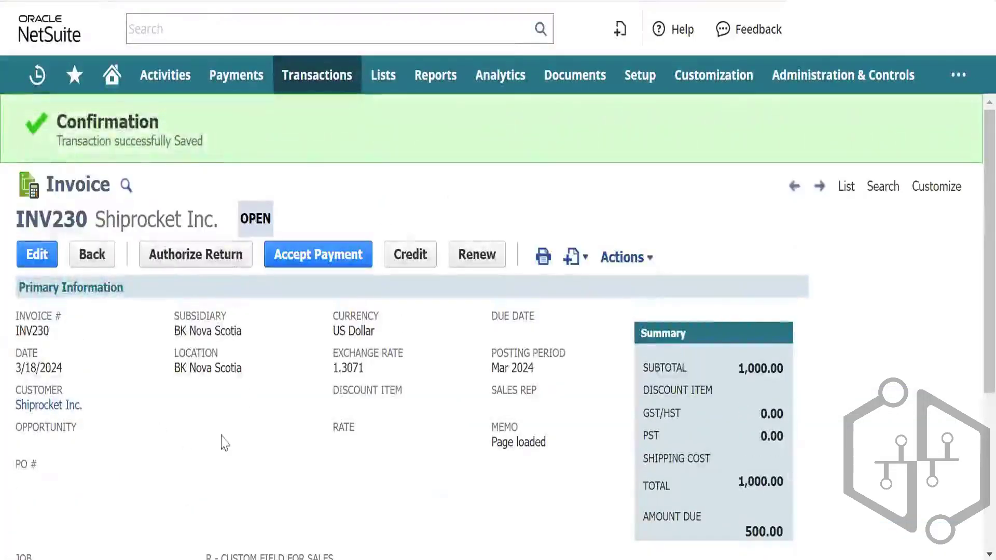
# Review the saved invoice's summary and item line and open its GL impact.
pyautogui.scroll(-2, 267, 457)
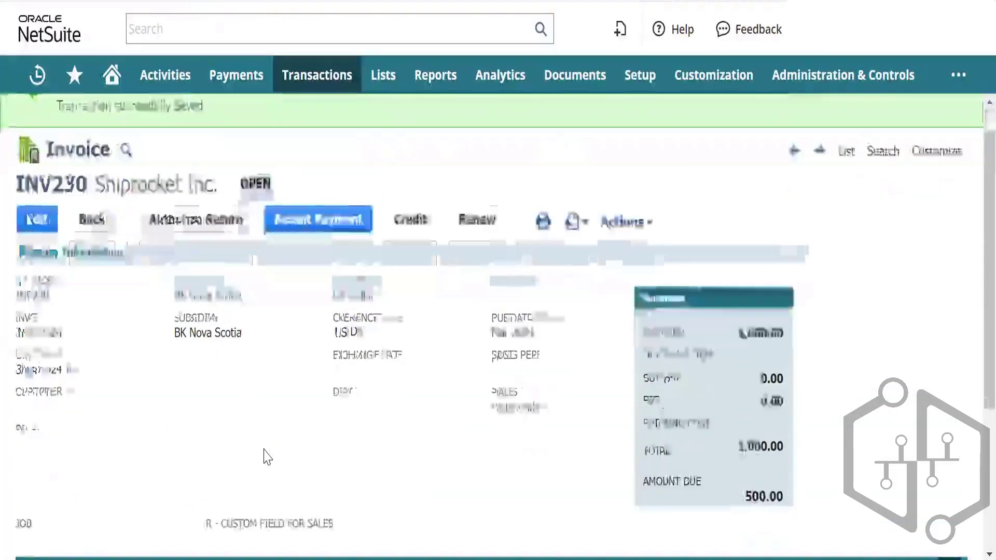
pyautogui.scroll(1, 593, 411)
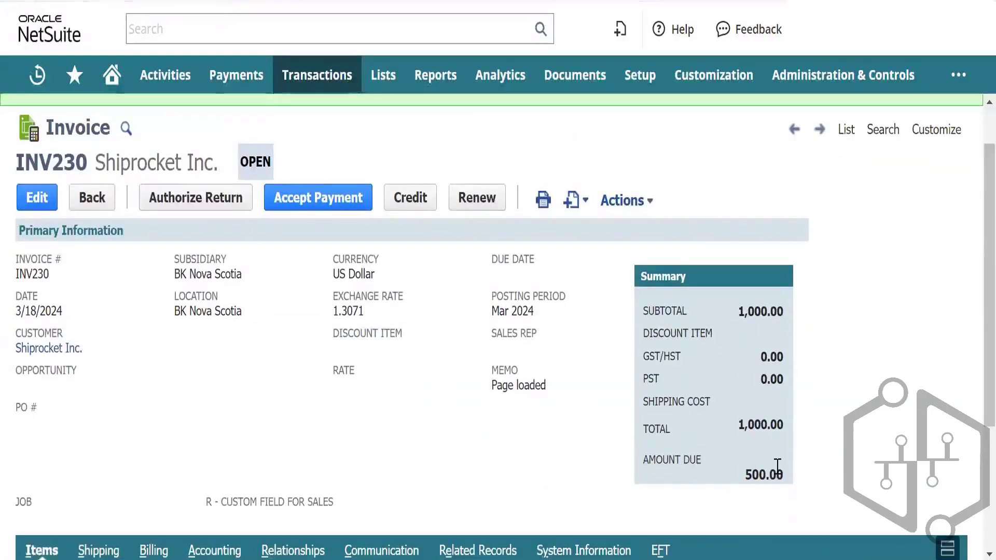
pyautogui.scroll(-4, 197, 411)
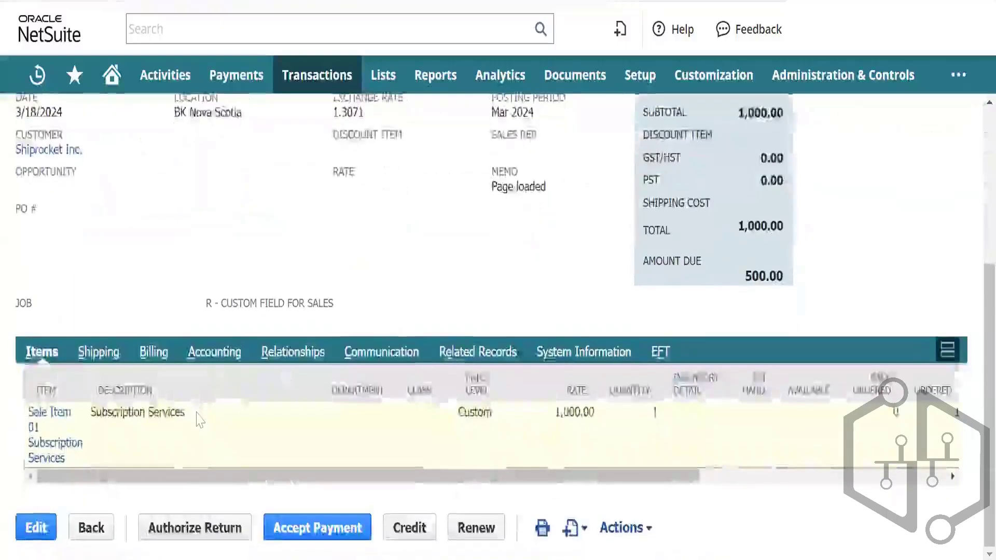
pyautogui.scroll(5, 273, 268)
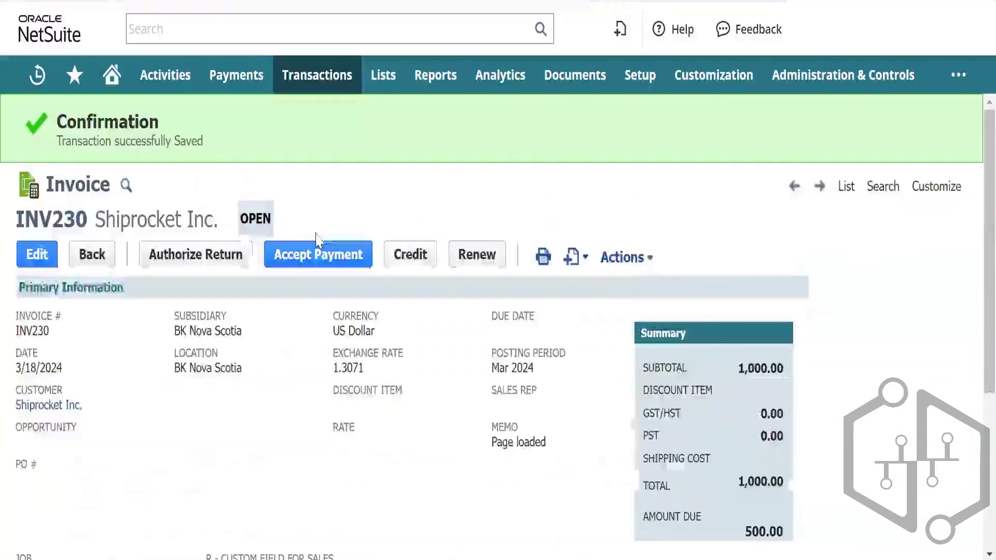
pyautogui.moveTo(605, 257)
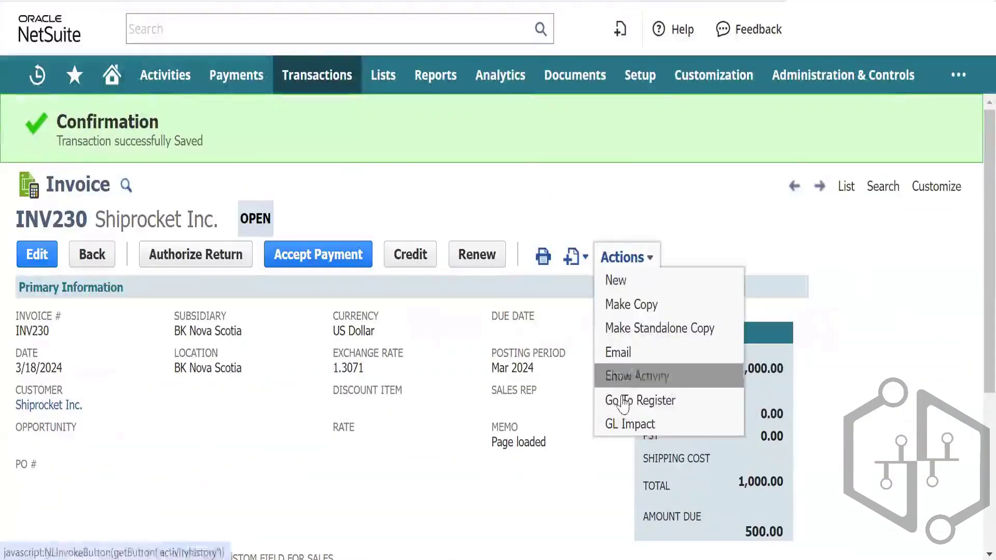
pyautogui.click(632, 424)
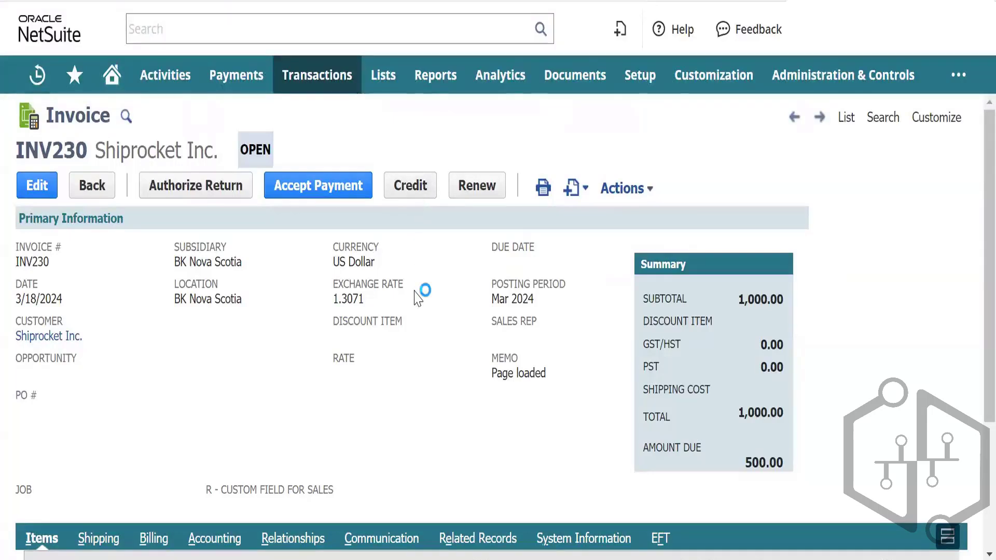
# Examine the open invoice's primary information, amount due and items again.
pyautogui.click(413, 195)
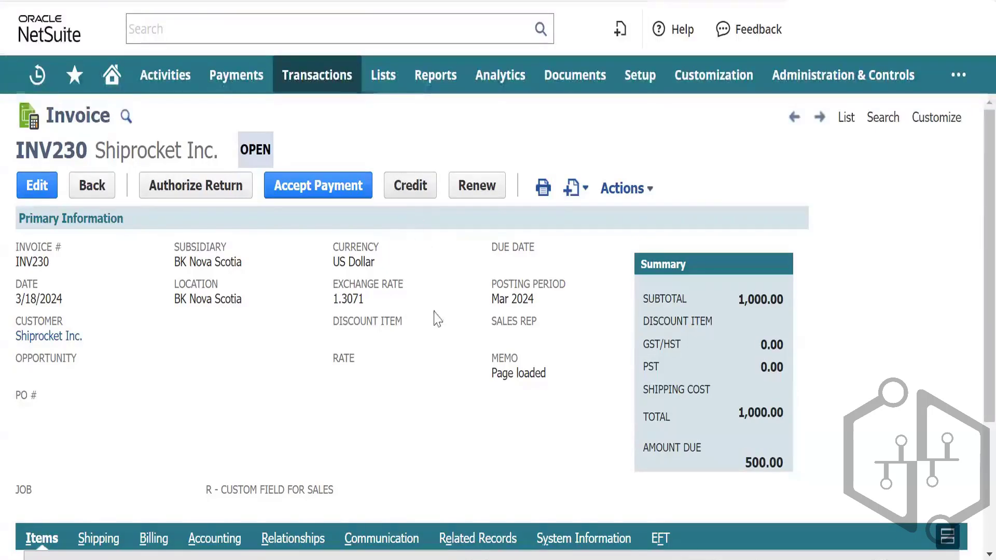
pyautogui.scroll(-2, 298, 308)
pyautogui.scroll(1, 298, 308)
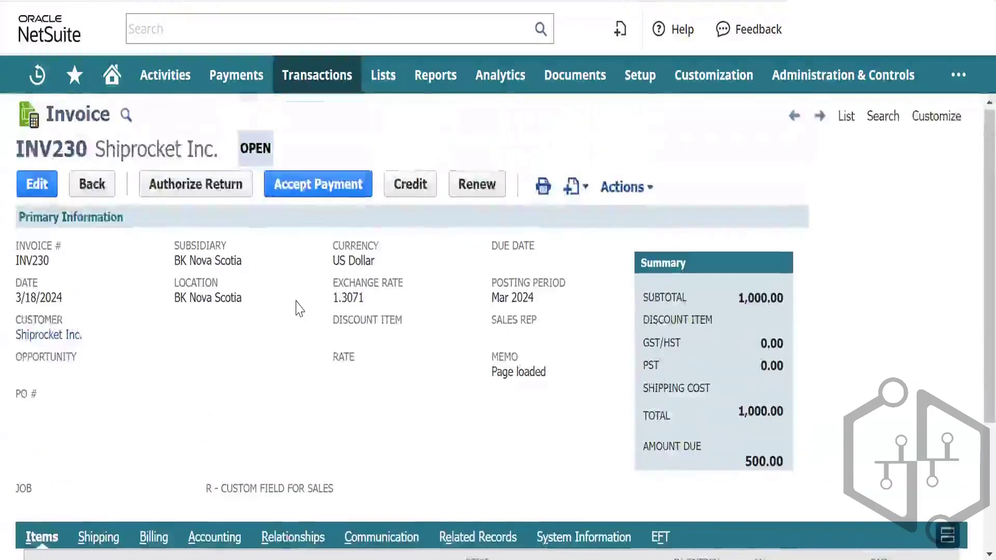
pyautogui.scroll(-3, 317, 372)
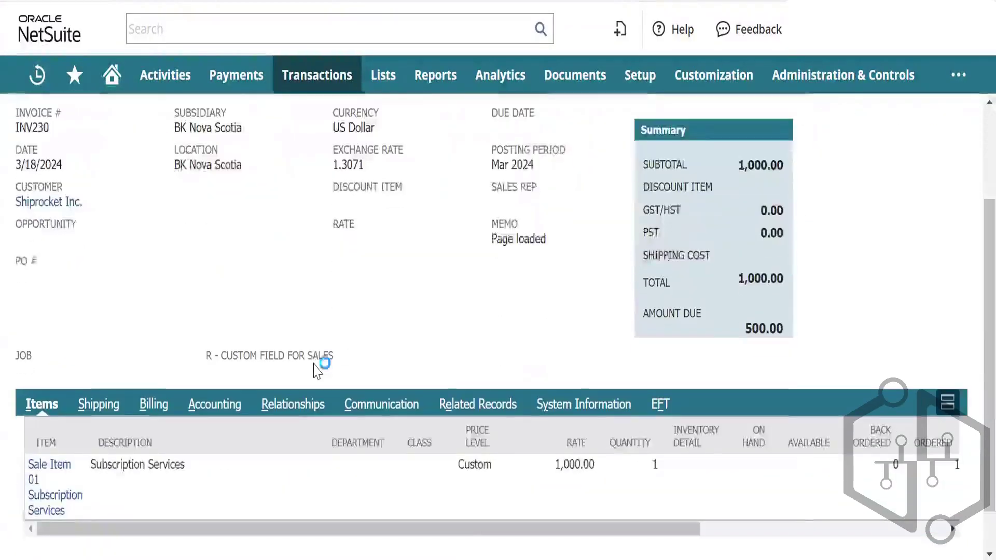
pyautogui.scroll(2, 317, 371)
pyautogui.scroll(2, 317, 372)
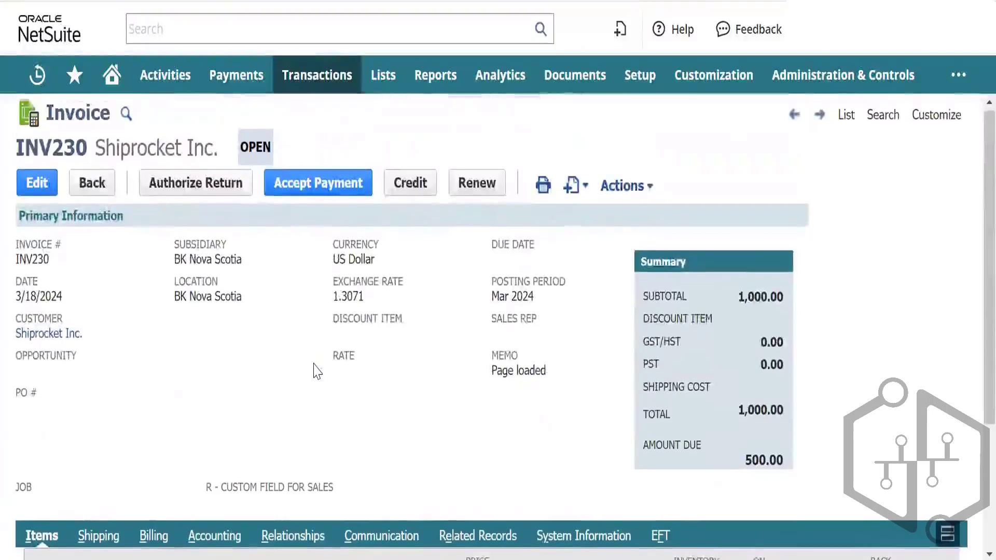
pyautogui.scroll(-1, 313, 369)
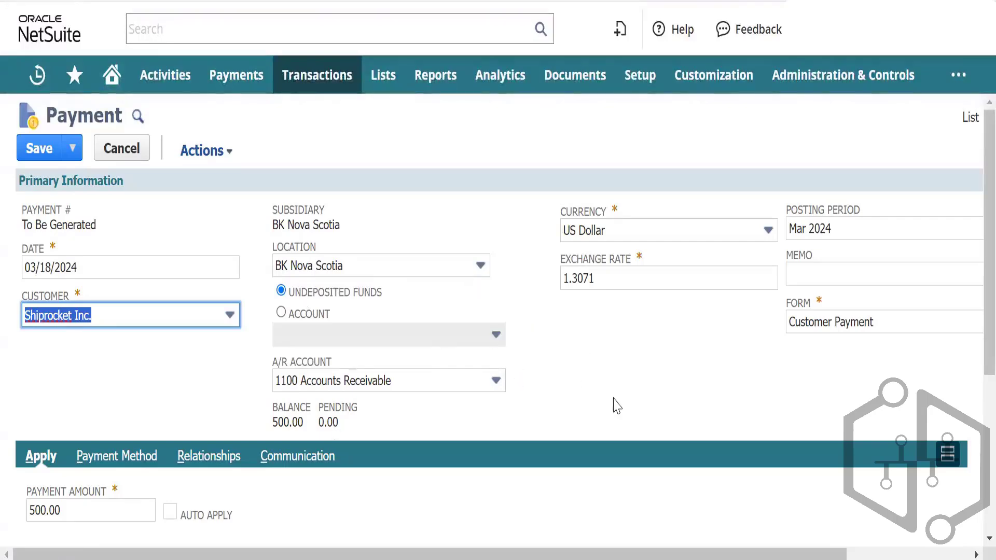
# Accept a payment of 500.00 for invoice INV230 into Undeposited Funds, check the applied invoice, and save.
pyautogui.scroll(-3, 615, 405)
pyautogui.scroll(-2, 617, 402)
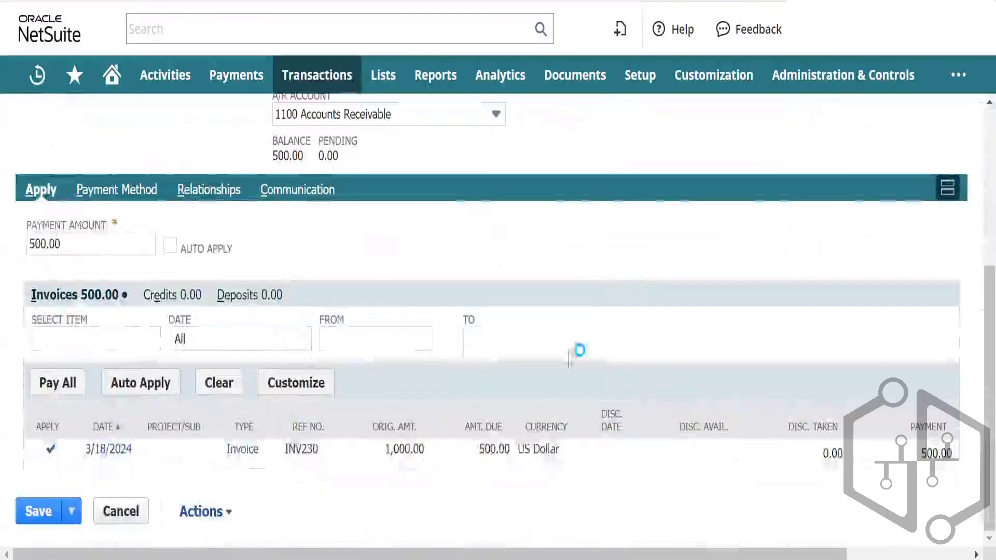
pyautogui.scroll(5, 609, 330)
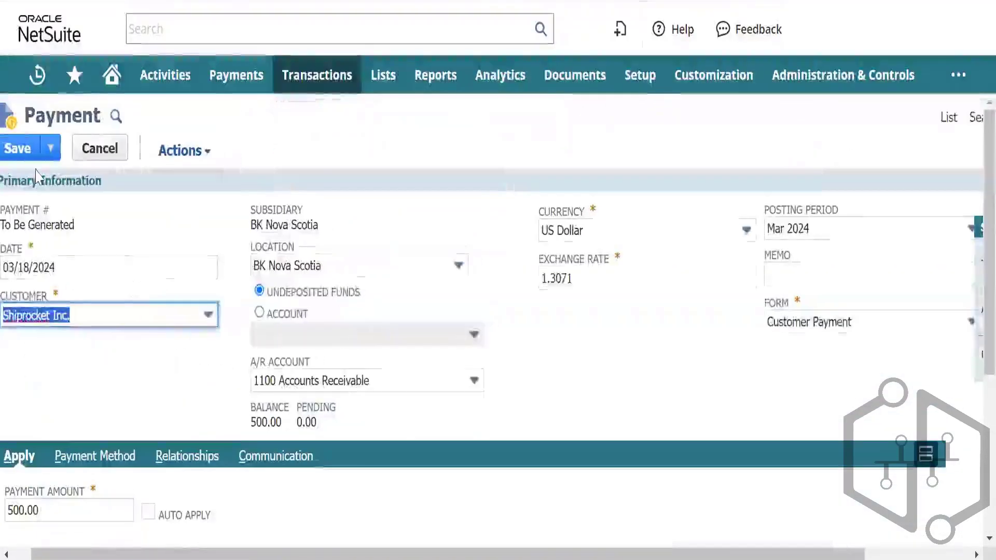
pyautogui.click(11, 146)
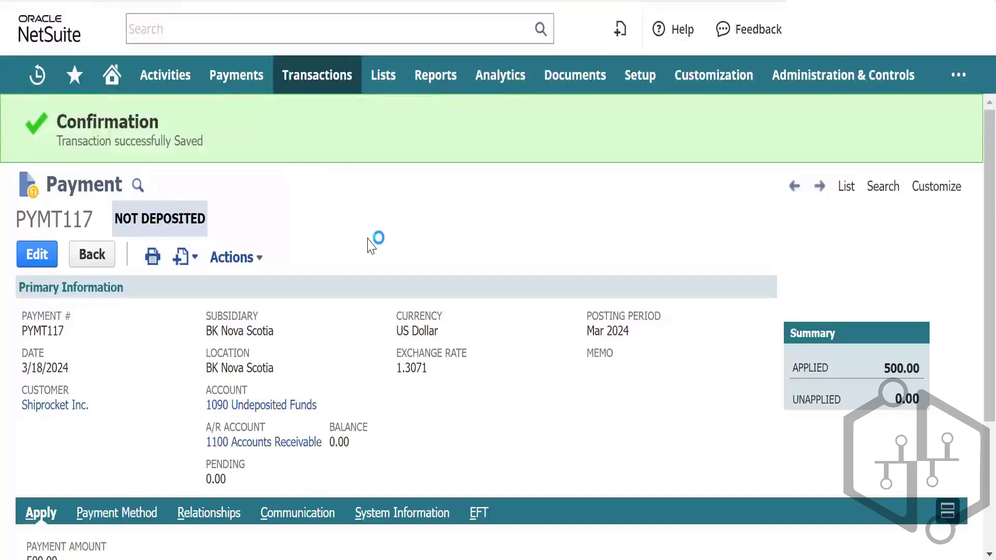
# Check the saved payment's account, A/R account and applied amount details.
pyautogui.scroll(-2, 369, 244)
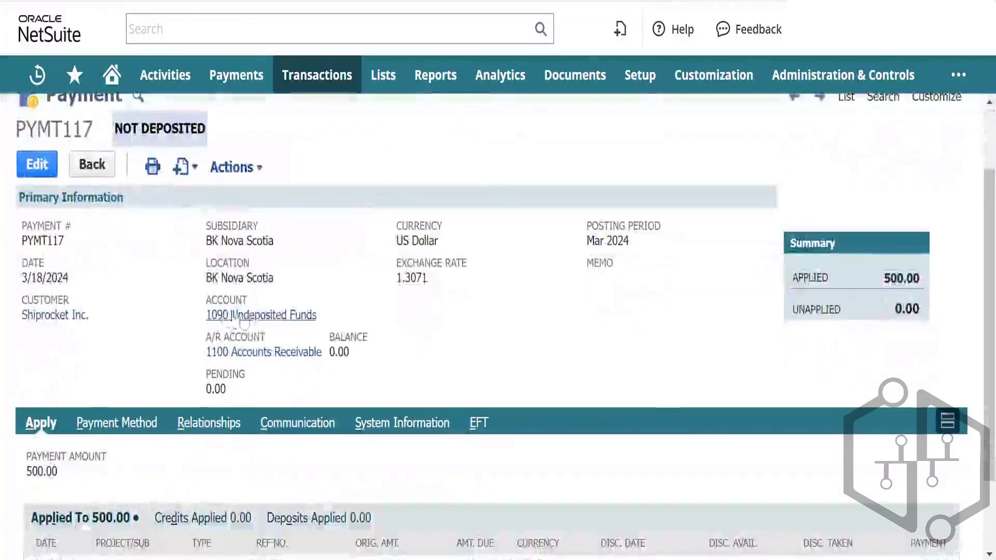
pyautogui.click(283, 354)
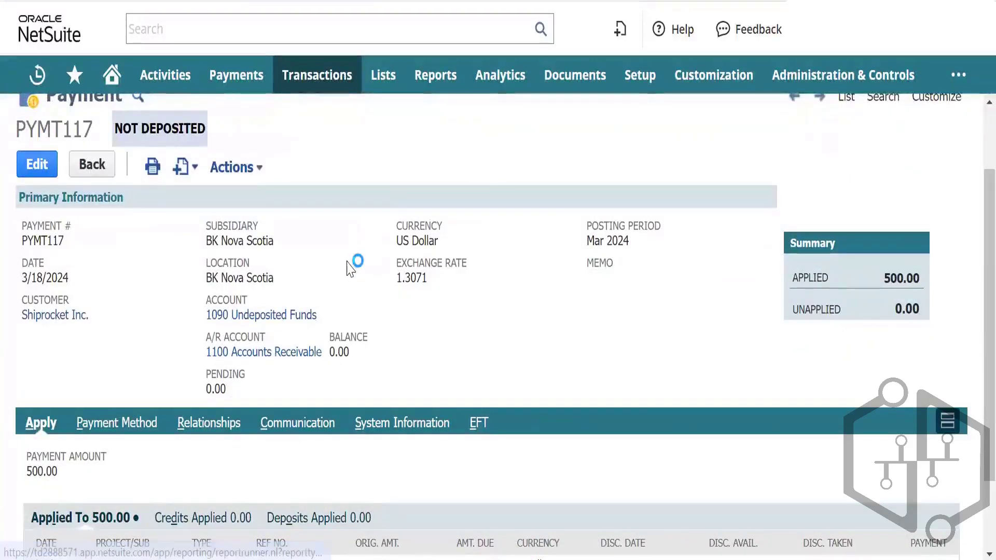
pyautogui.scroll(2, 347, 267)
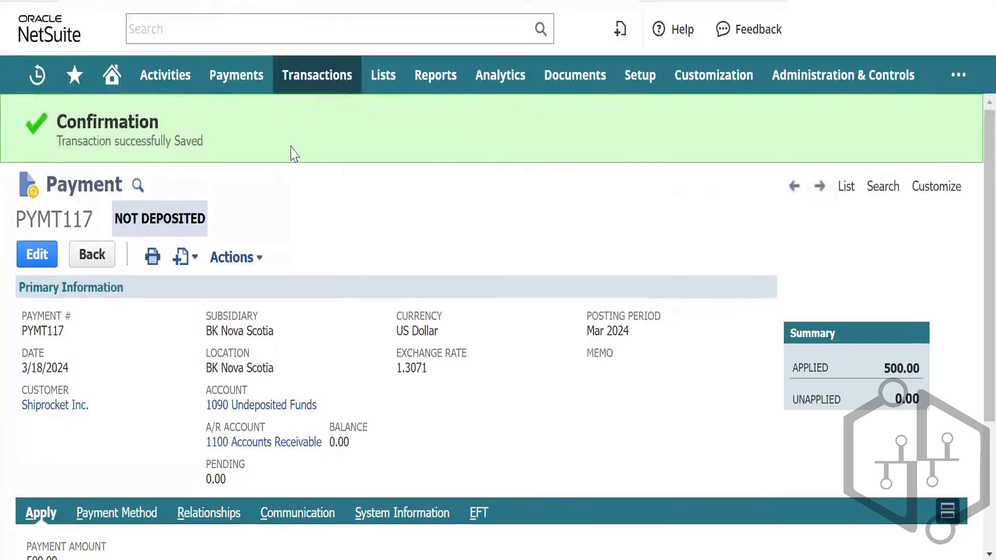
pyautogui.moveTo(306, 87)
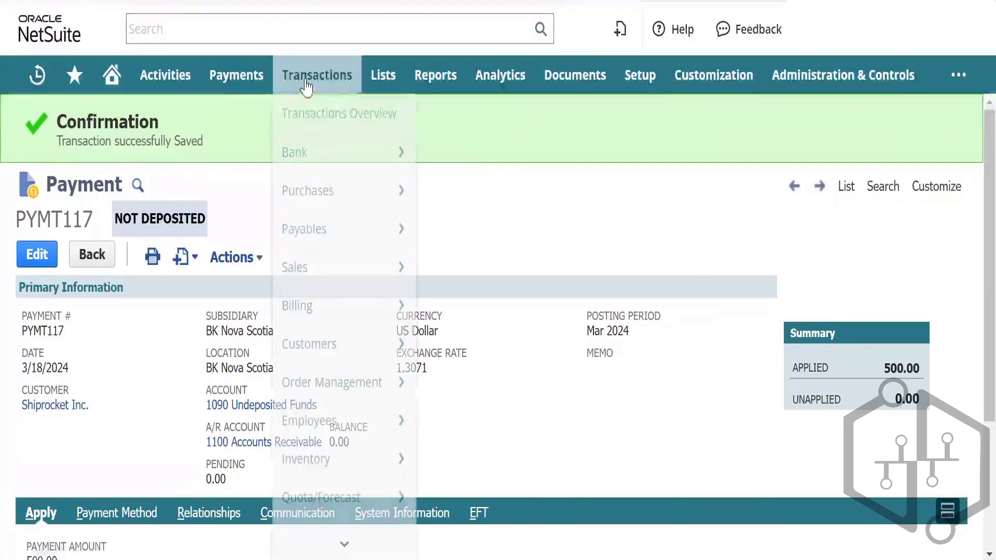
pyautogui.moveTo(333, 151)
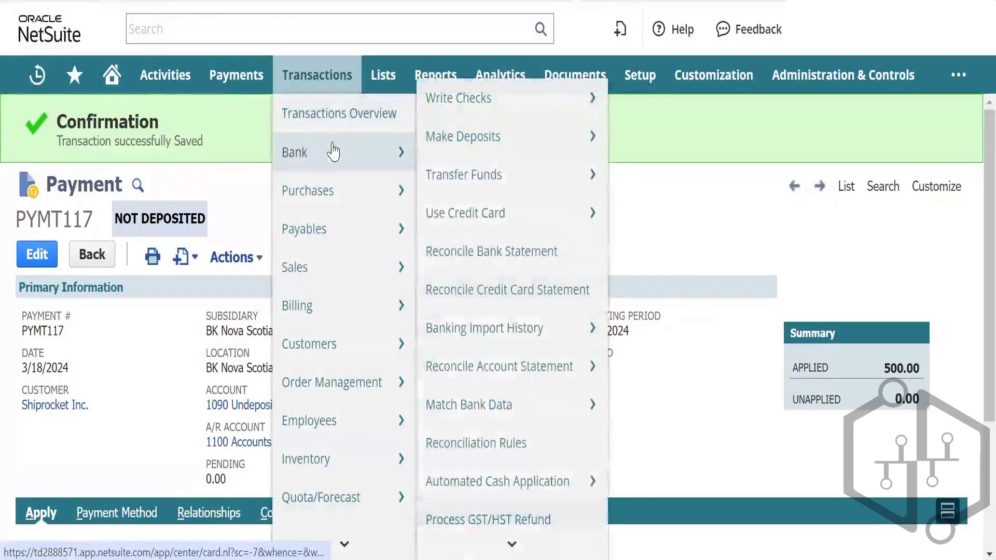
pyautogui.moveTo(477, 150)
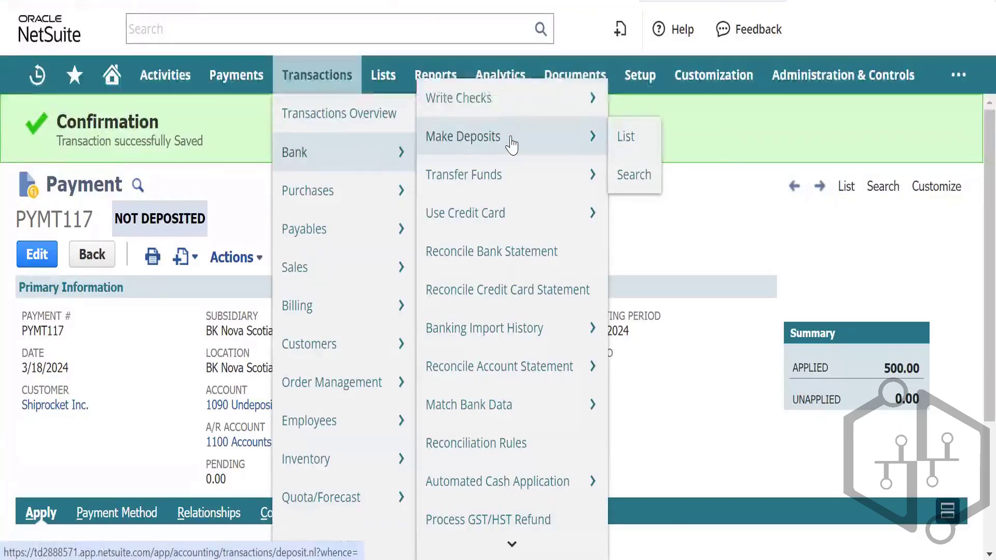
pyautogui.moveTo(327, 279)
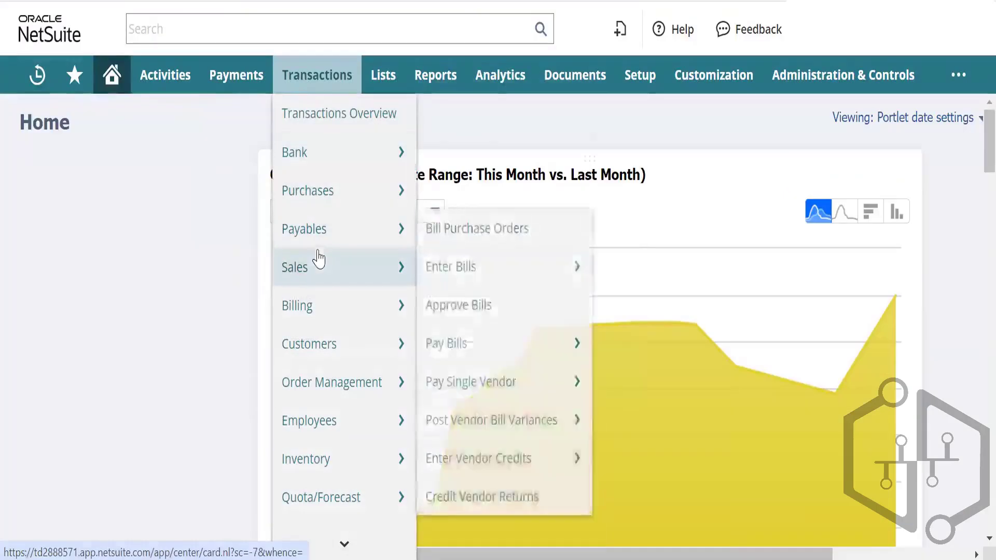
pyautogui.moveTo(340, 344)
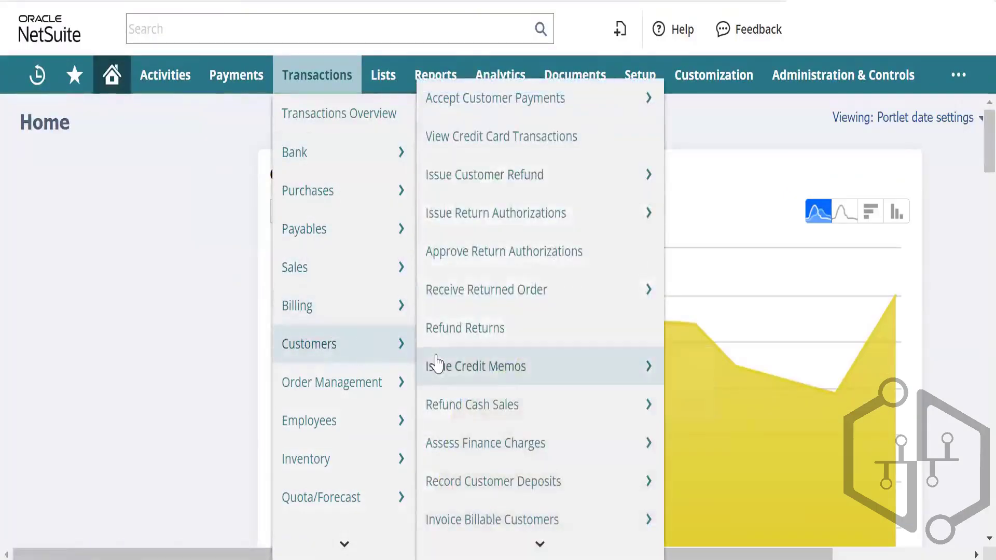
pyautogui.moveTo(532, 100)
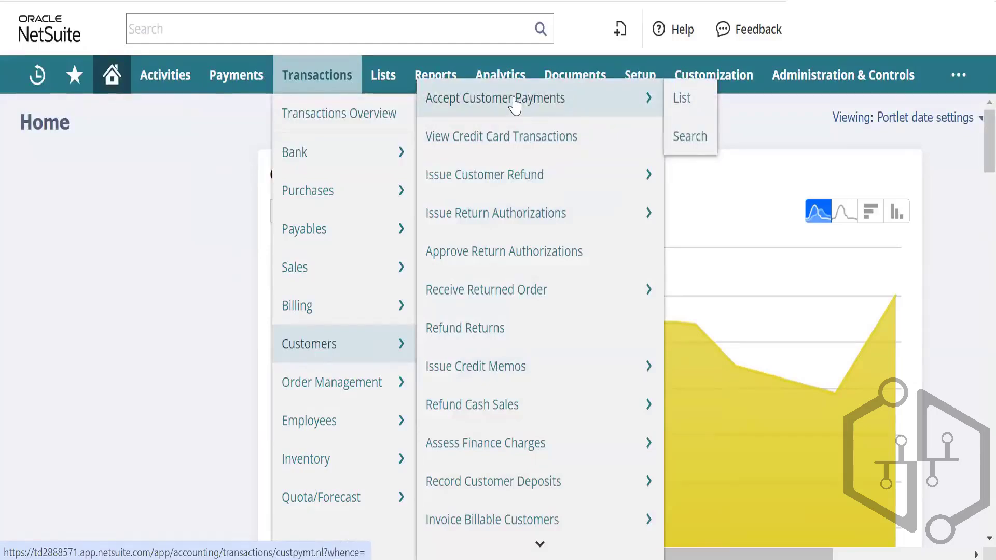
pyautogui.moveTo(334, 156)
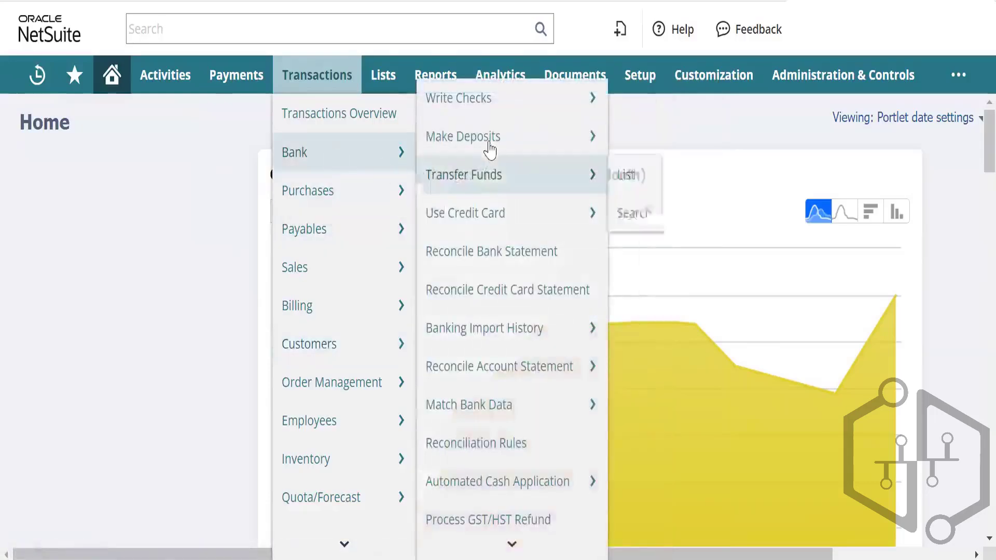
pyautogui.moveTo(305, 85)
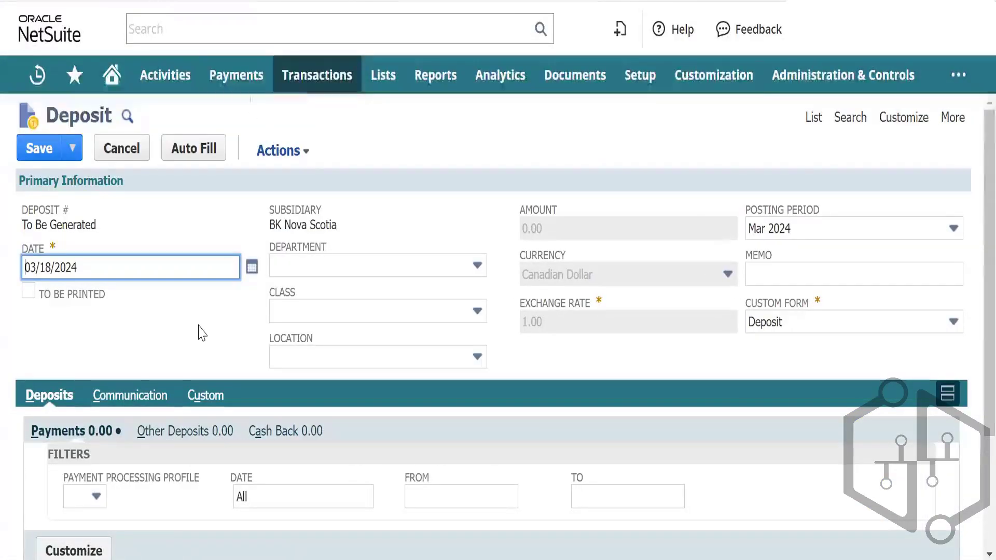
pyautogui.scroll(-3, 206, 318)
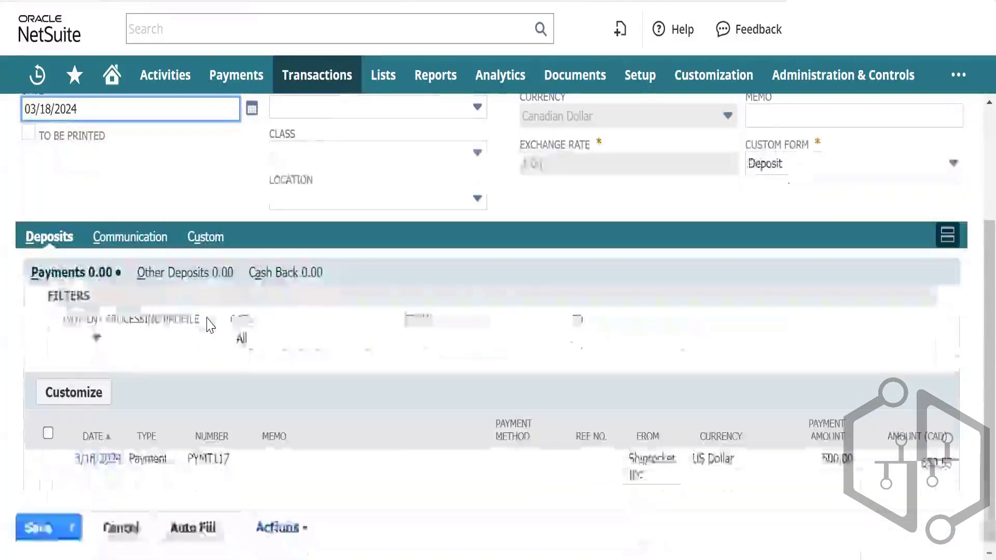
pyautogui.scroll(3, 263, 309)
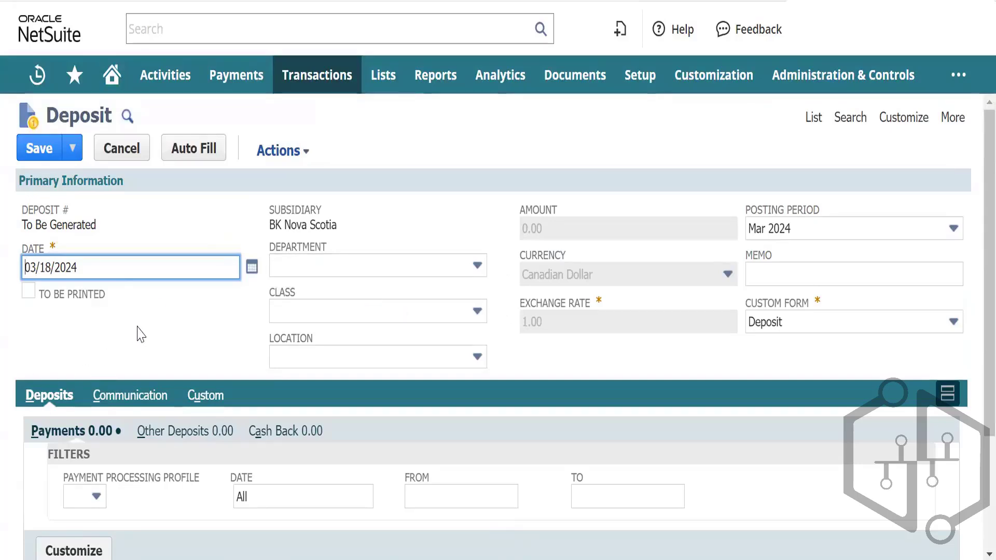
pyautogui.scroll(-2, 140, 335)
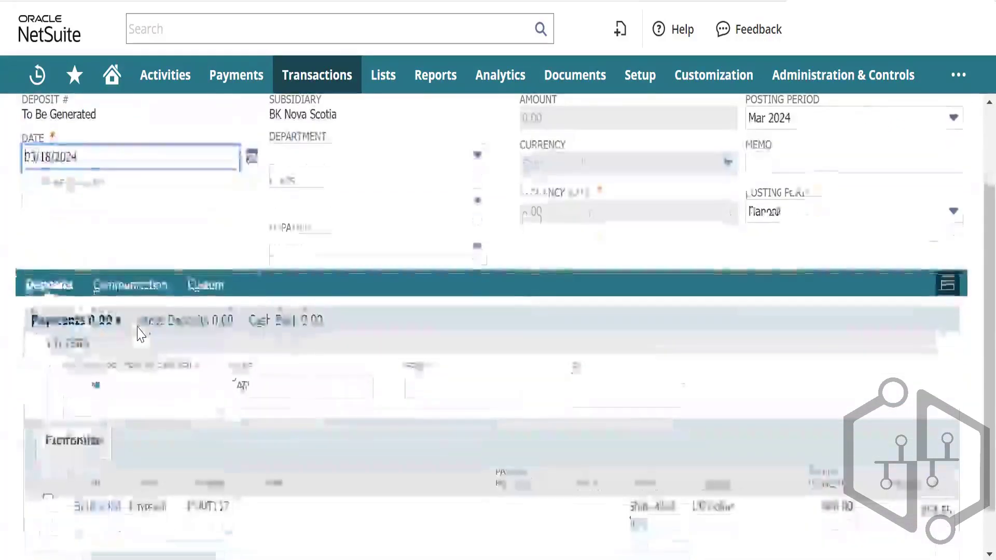
pyautogui.scroll(1, 137, 328)
pyautogui.scroll(-2, 137, 328)
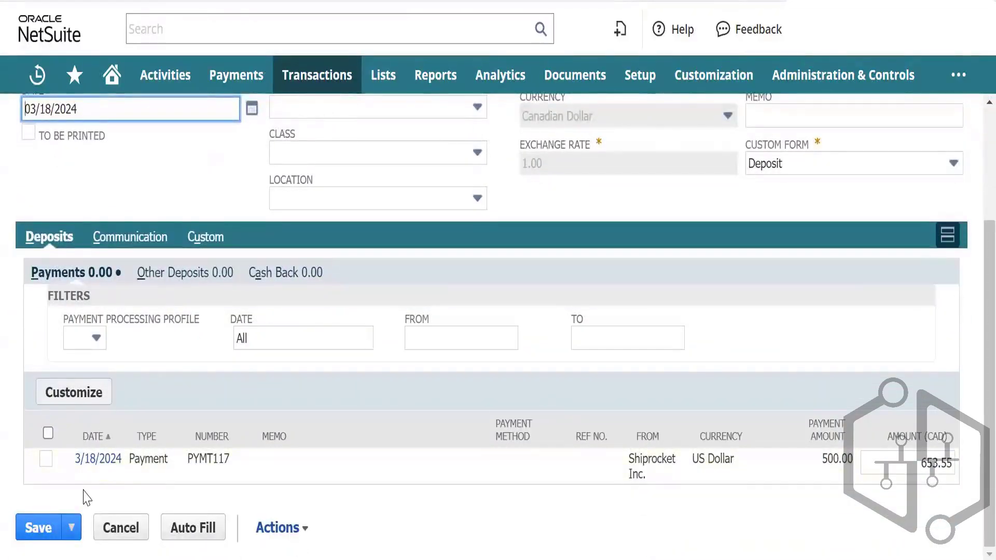
pyautogui.click(46, 462)
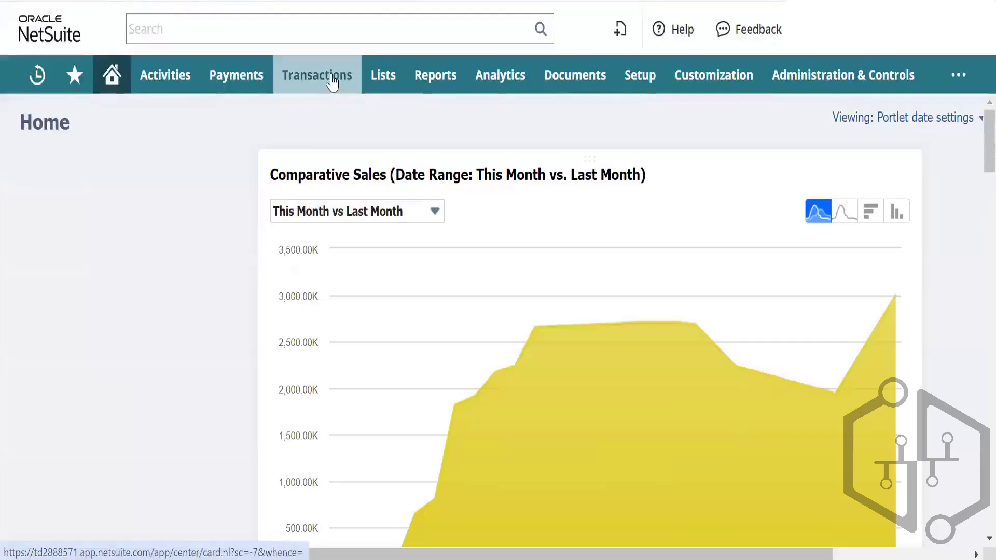
# Create a bank deposit that includes payment PYMT117, save it, and check the saved deposit's details.
pyautogui.moveTo(332, 81)
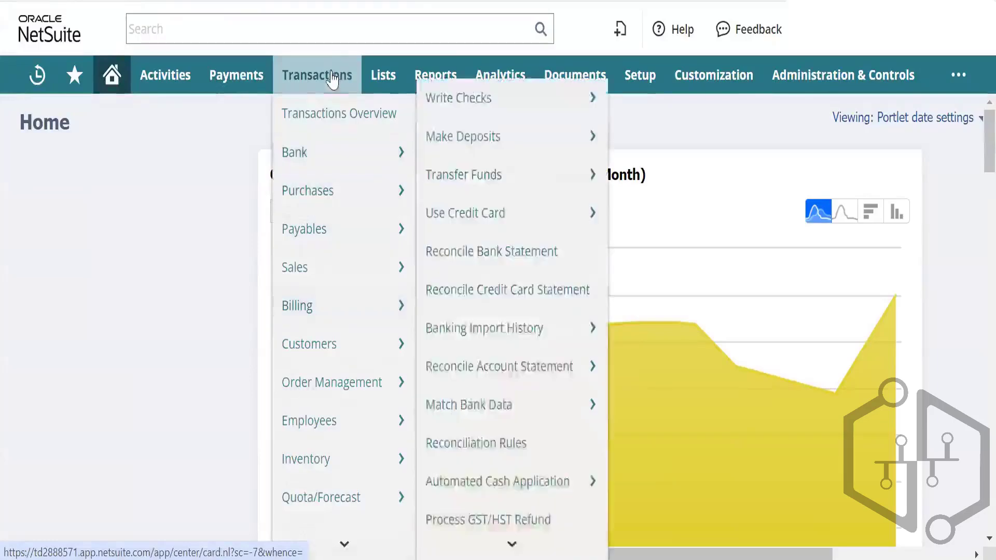
pyautogui.moveTo(318, 156)
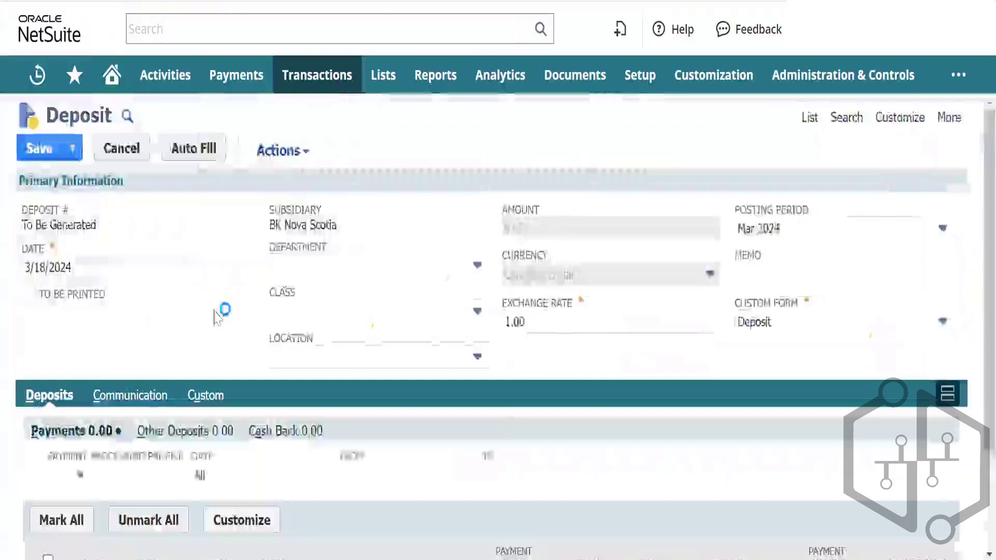
pyautogui.scroll(-2, 218, 312)
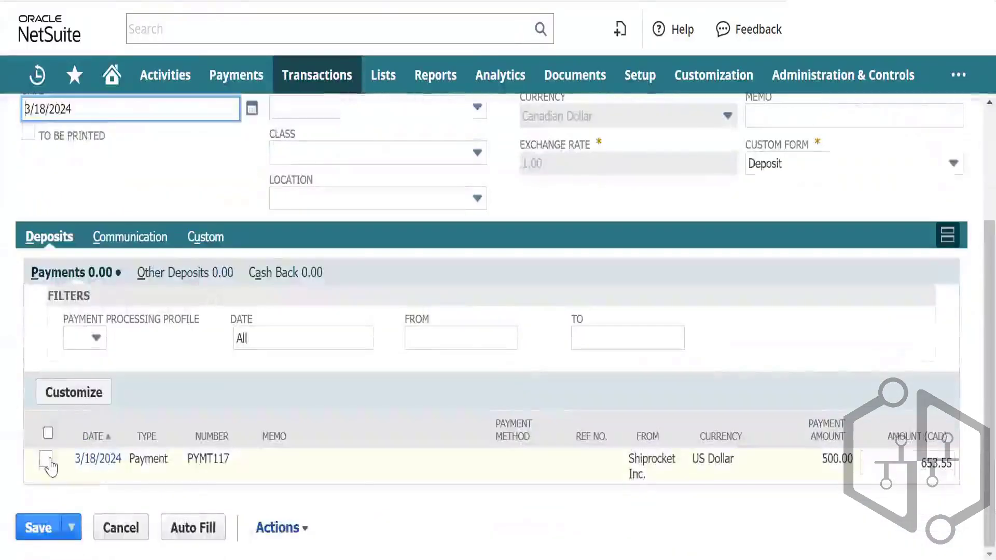
pyautogui.click(46, 460)
pyautogui.scroll(3, 355, 322)
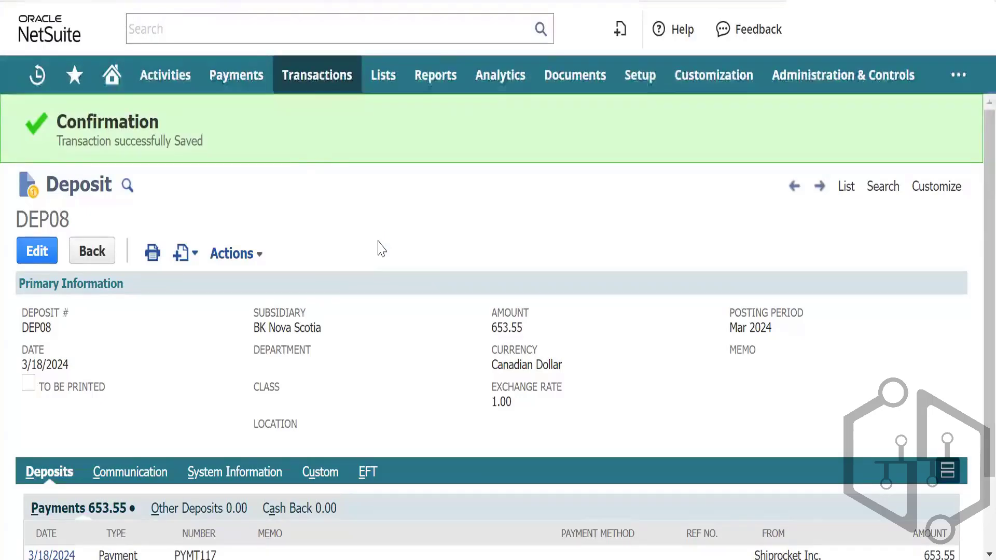
pyautogui.scroll(-2, 387, 306)
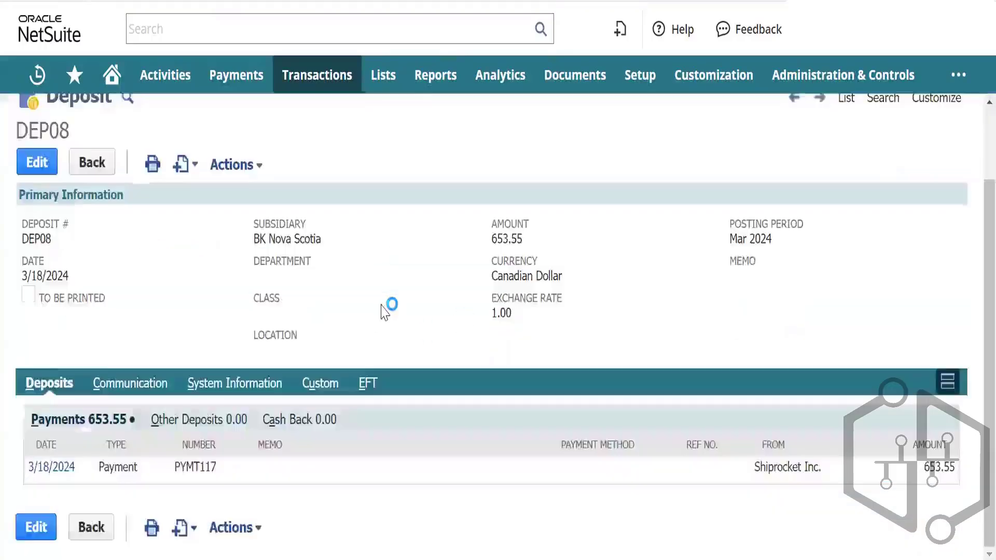
pyautogui.scroll(2, 385, 312)
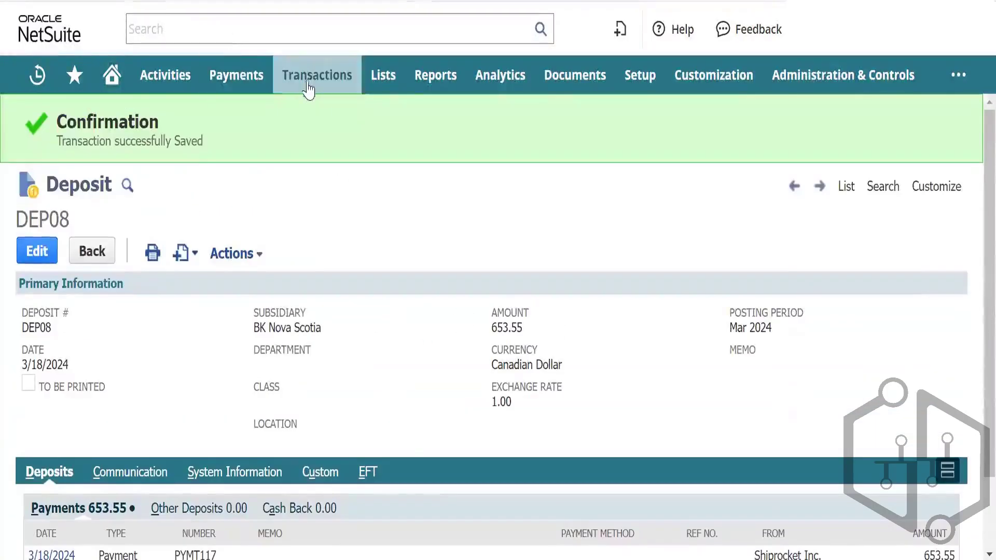
# Open invoice INV230 for Shiprocket Inc. from the list of invoices.
pyautogui.moveTo(306, 85)
pyautogui.moveTo(326, 266)
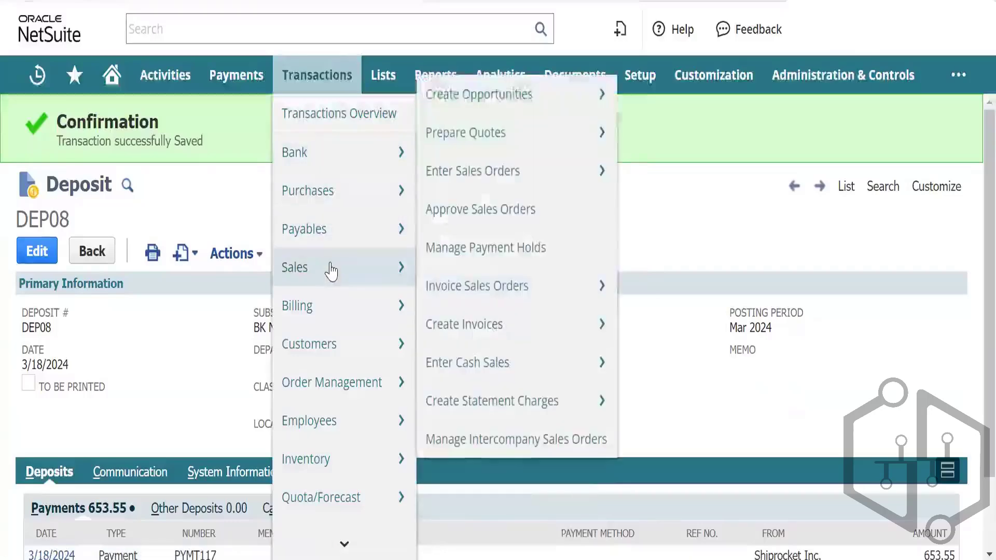
pyautogui.moveTo(471, 275)
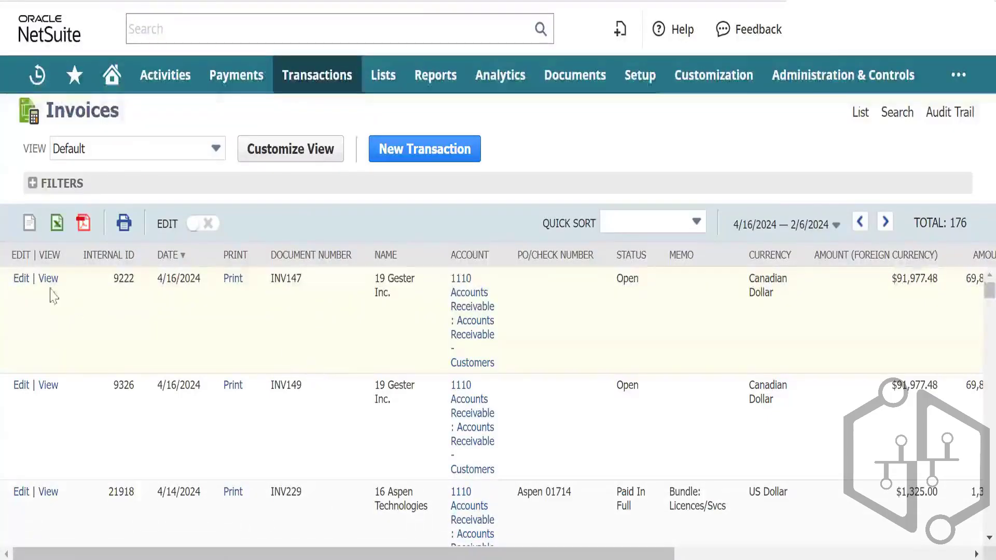
pyautogui.scroll(-1, 137, 326)
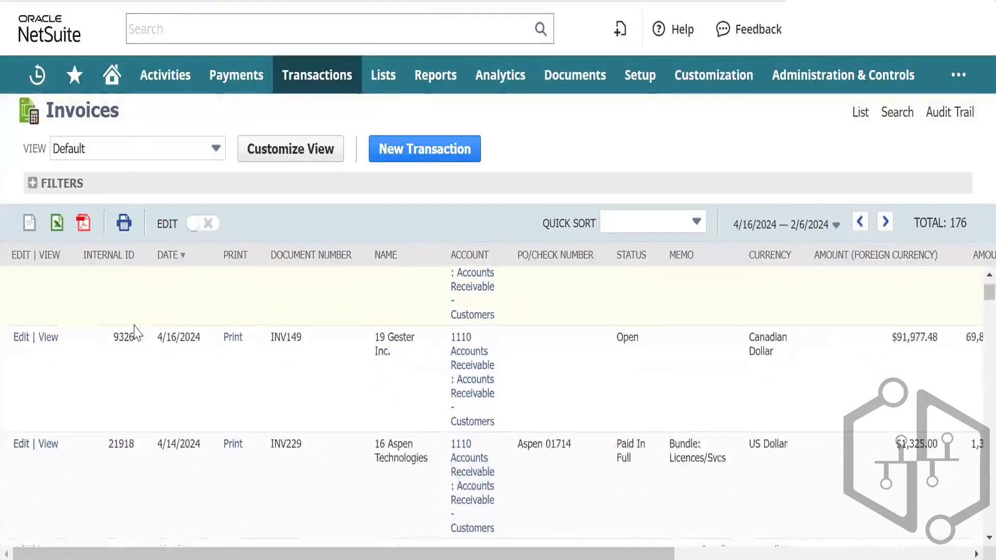
pyautogui.scroll(-5, 134, 332)
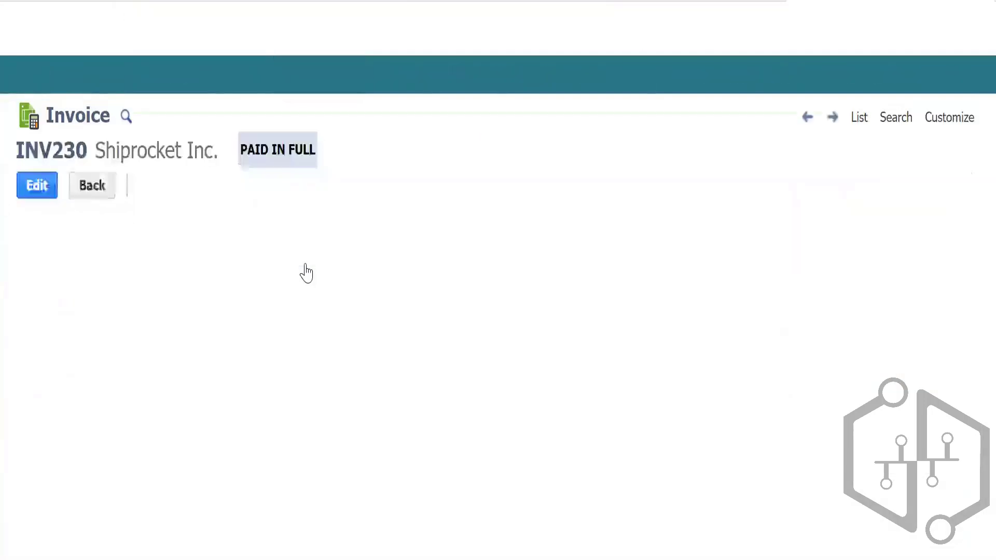
# Check the invoice's summary and the deposit application and payment among its related records.
pyautogui.scroll(-3, 303, 314)
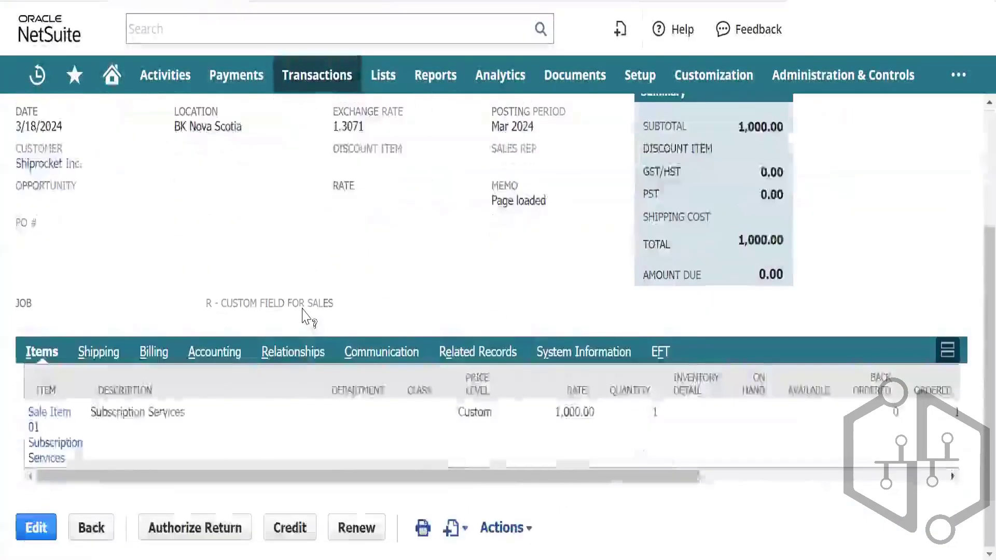
pyautogui.click(480, 354)
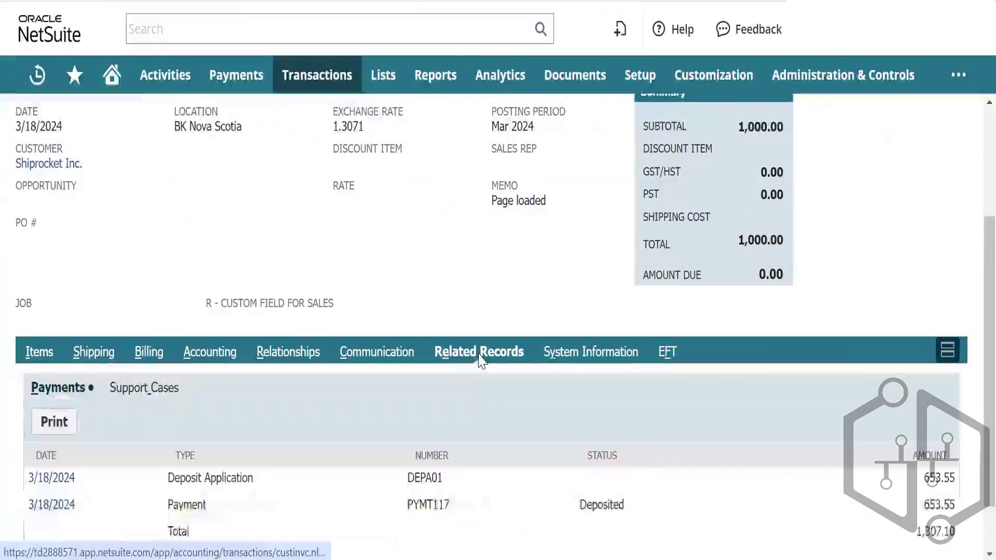
pyautogui.scroll(-1, 249, 326)
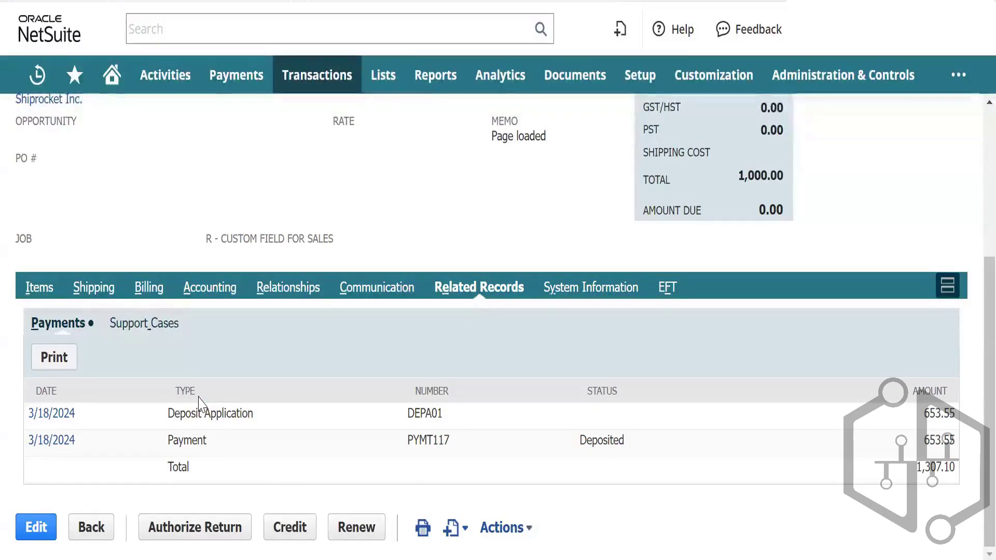
pyautogui.click(199, 397)
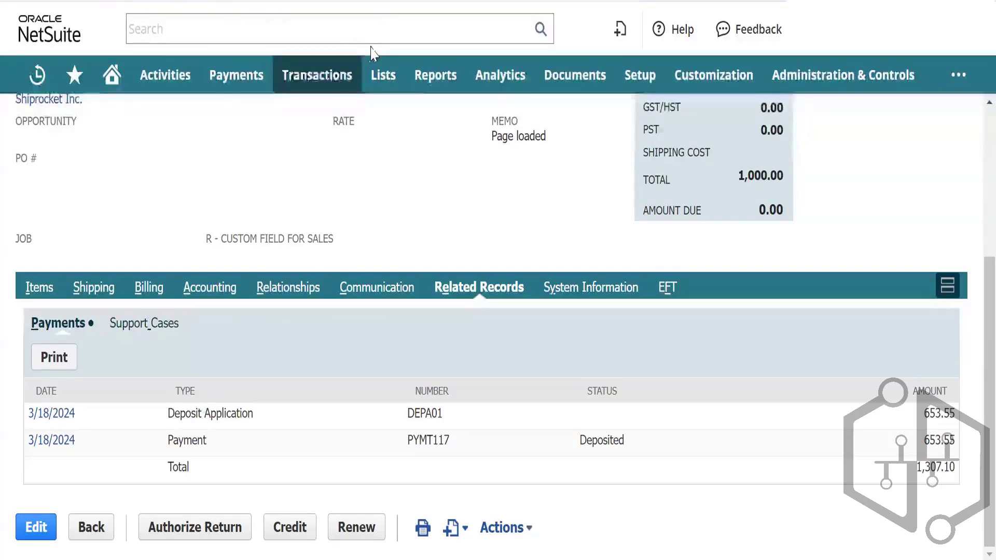
pyautogui.moveTo(317, 85)
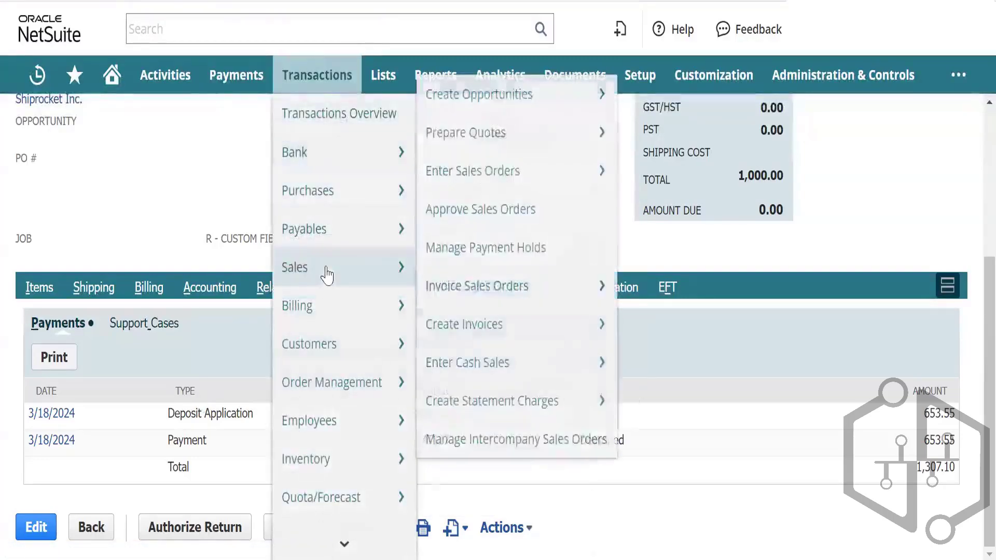
pyautogui.moveTo(340, 346)
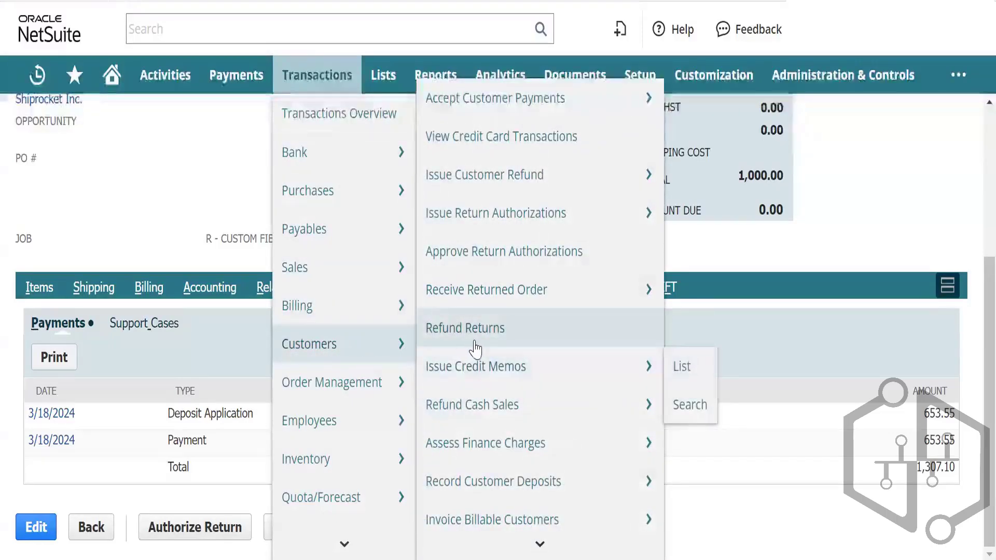
pyautogui.moveTo(344, 267)
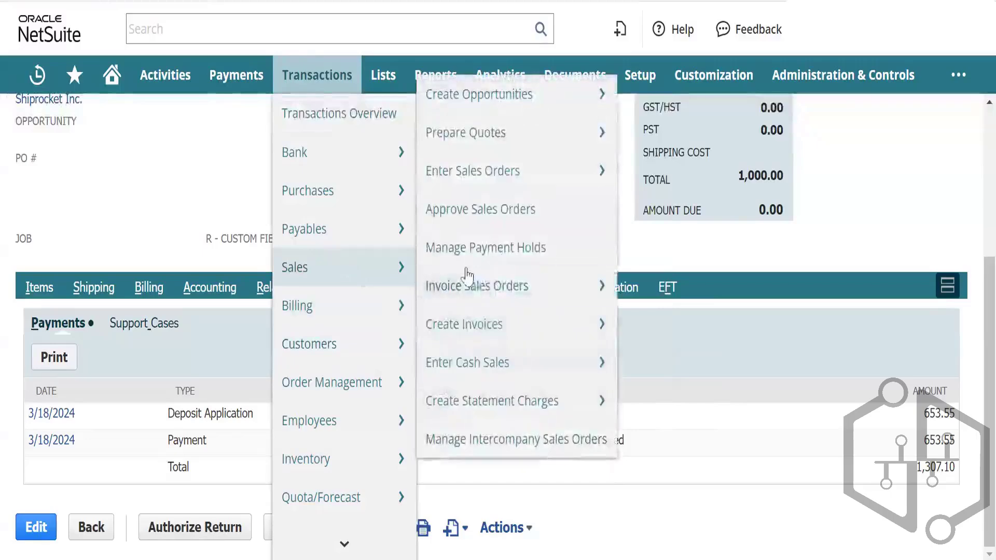
pyautogui.click(516, 326)
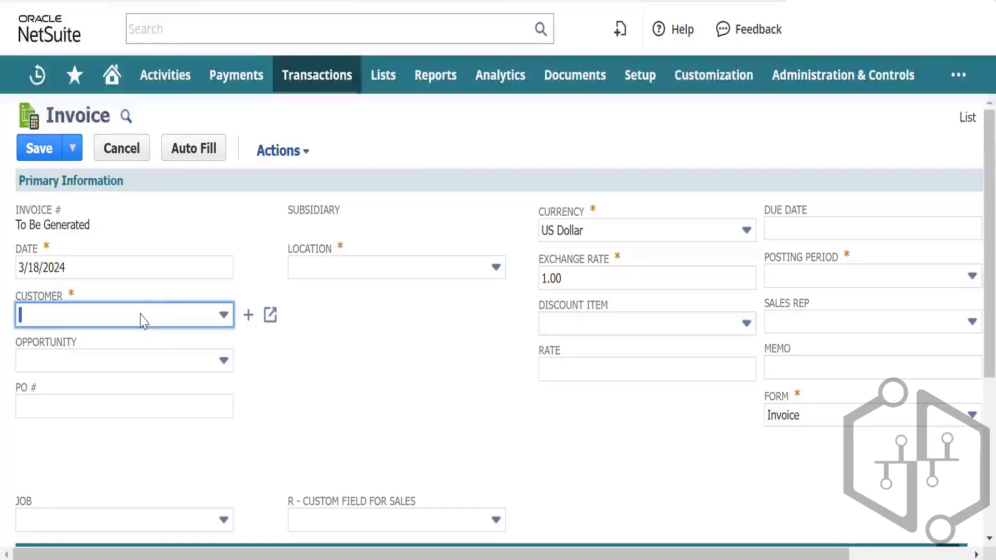
pyautogui.click(142, 317)
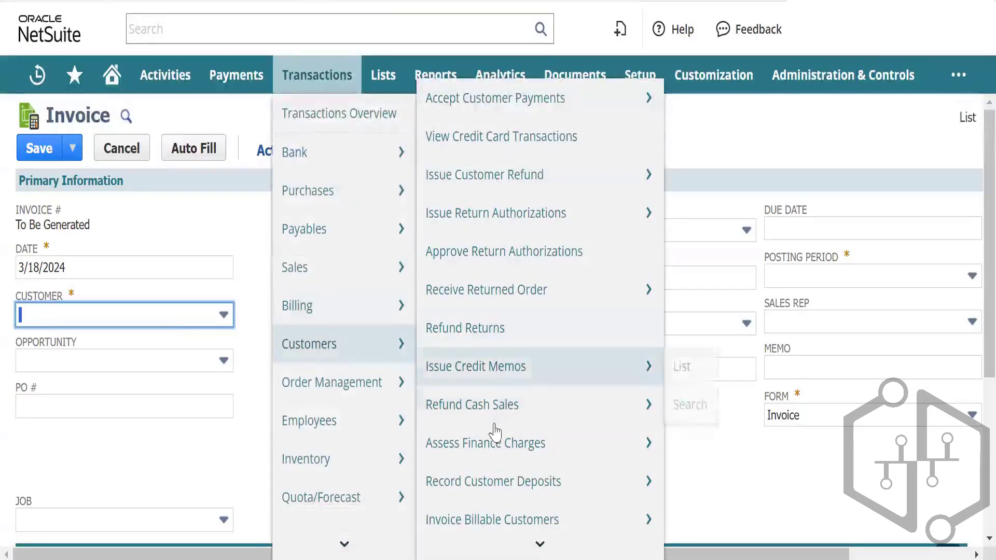
# Start a new customer deposit for Shiprocket Inc., abandoning the blank invoice, and set its account to 100050 HSBC Bank - CAD.
pyautogui.moveTo(556, 486)
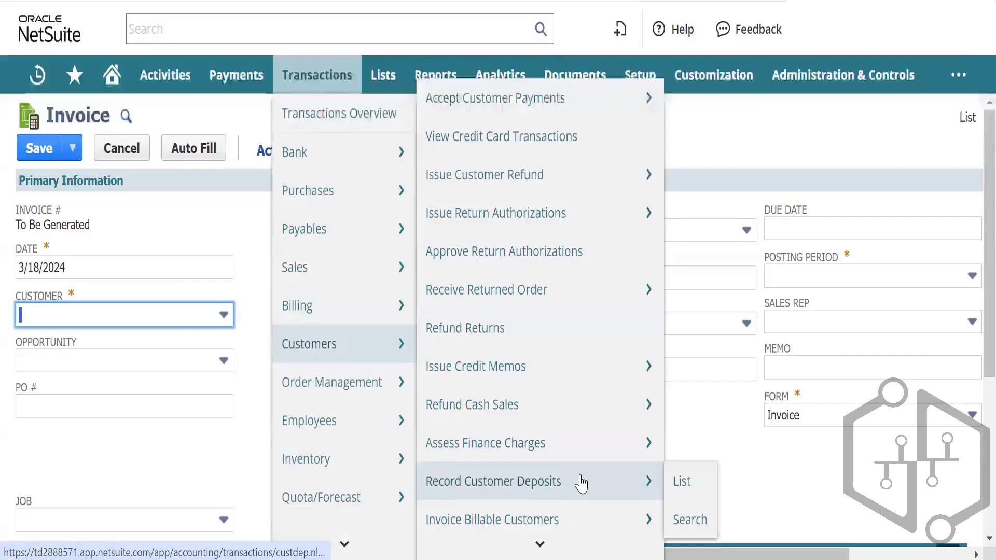
pyautogui.click(581, 484)
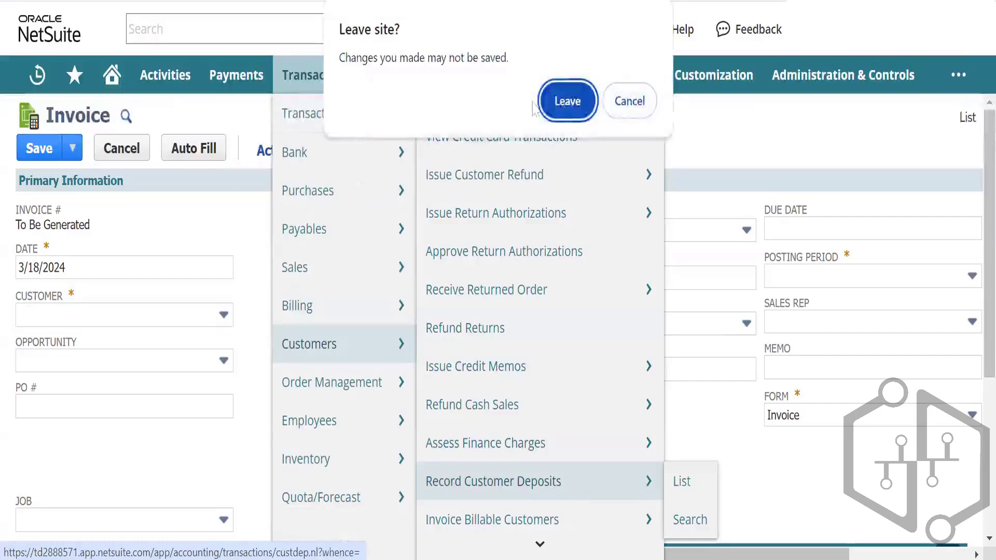
pyautogui.click(553, 103)
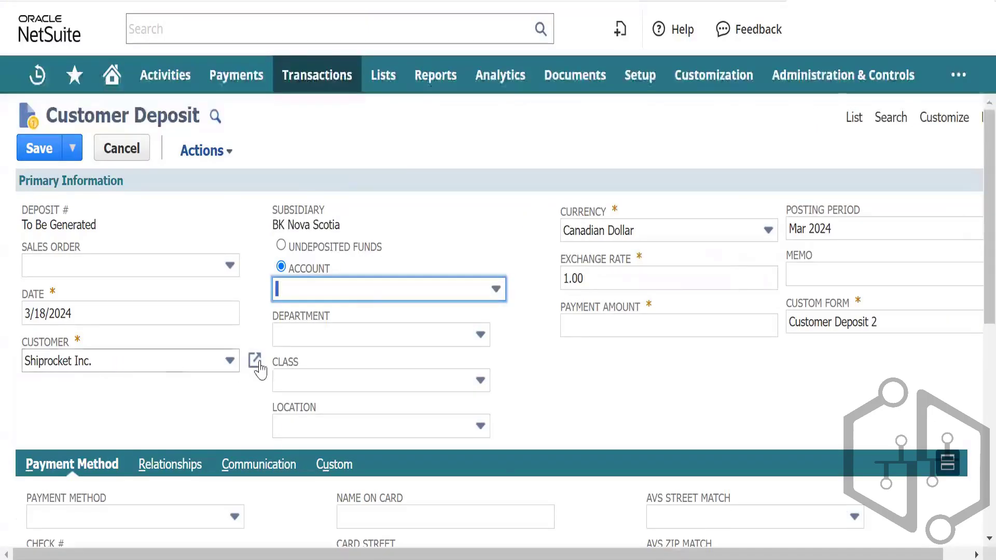
pyautogui.click(367, 289)
pyautogui.scroll(-10, 293, 388)
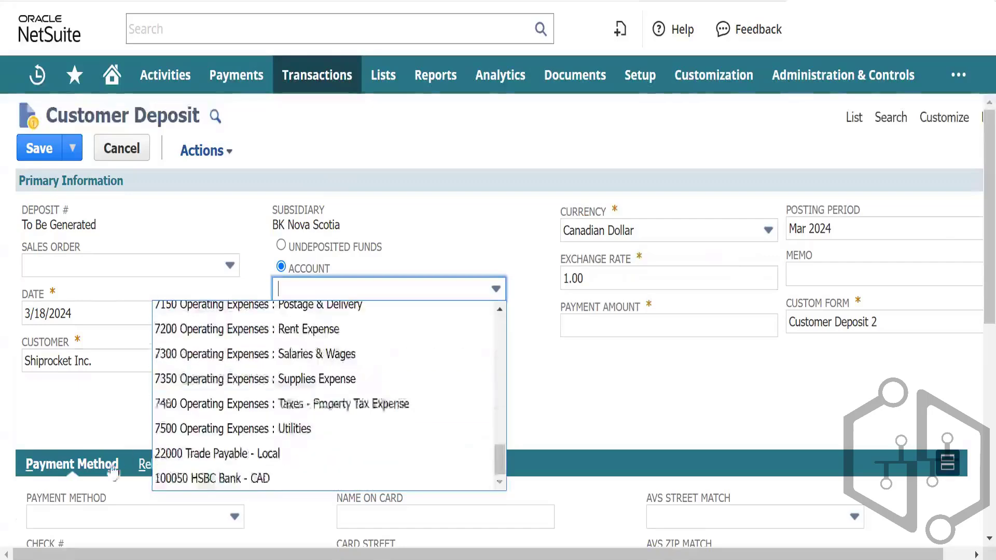
pyautogui.click(245, 480)
pyautogui.click(581, 400)
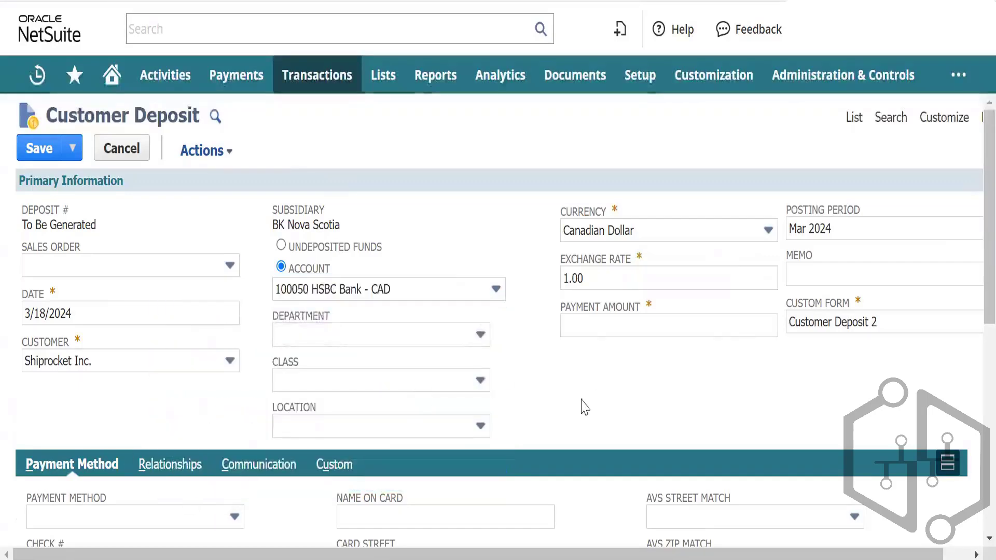
# Set the customer deposit's payment amount to 250.00.
pyautogui.click(590, 325)
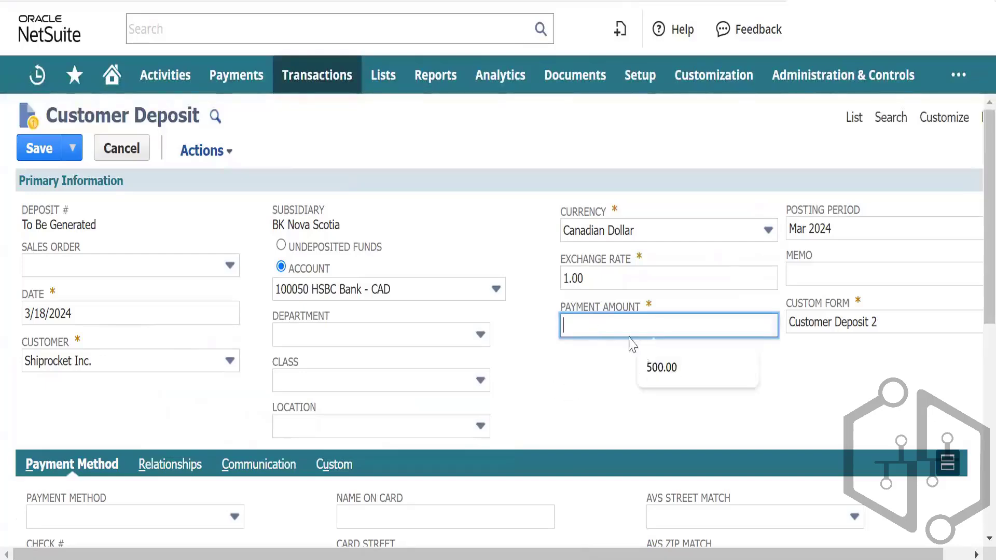
pyautogui.write('250')
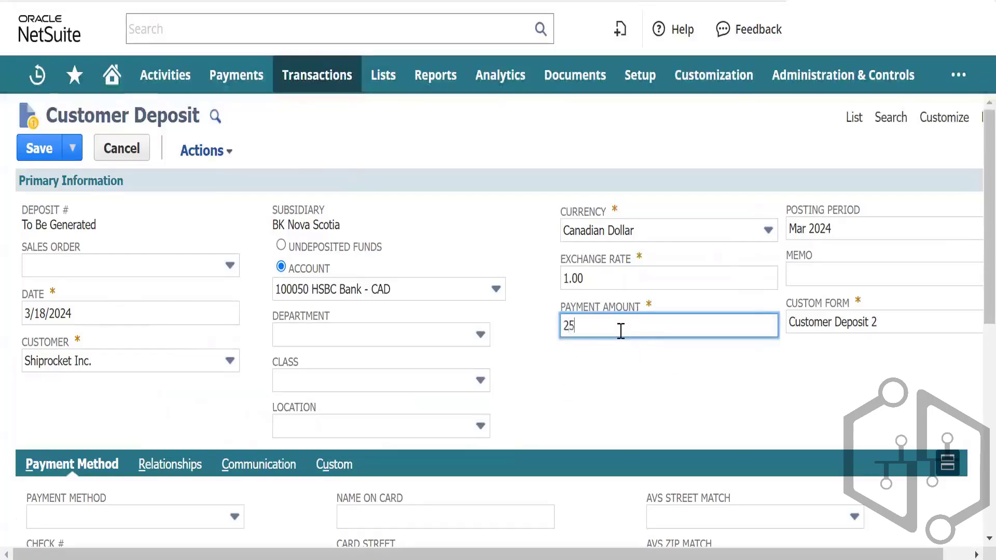
pyautogui.press('Tab')
pyautogui.click(590, 395)
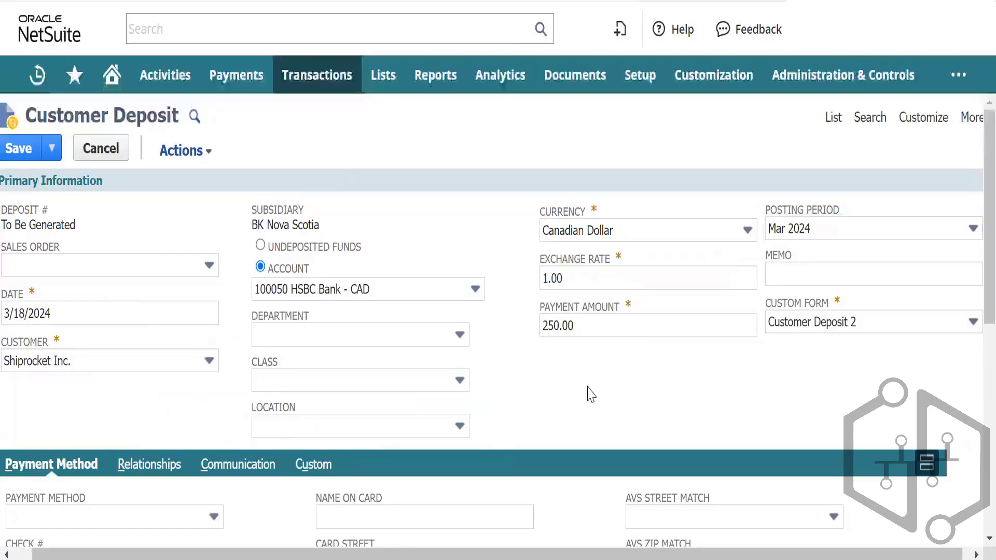
pyautogui.hscroll(-1, 394, 400)
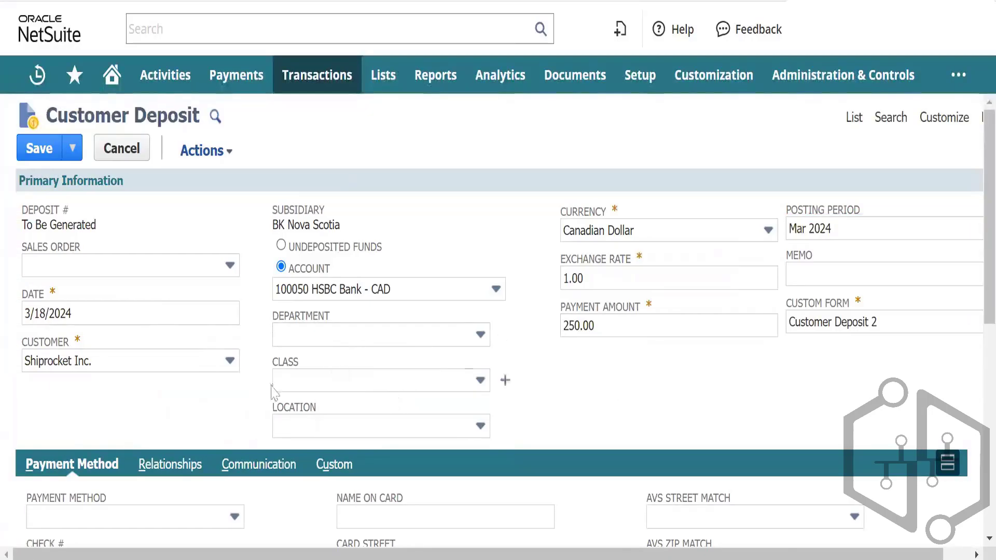
# Review the rest of the customer deposit form, leave the sales order blank, and save the deposit.
pyautogui.scroll(-2, 247, 403)
pyautogui.scroll(-5, 247, 403)
pyautogui.scroll(6, 244, 400)
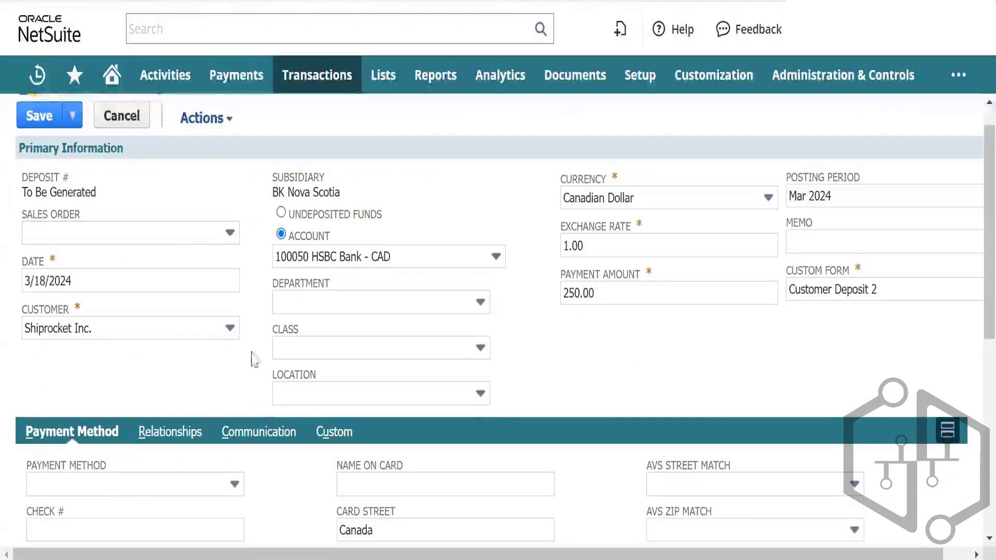
pyautogui.click(173, 239)
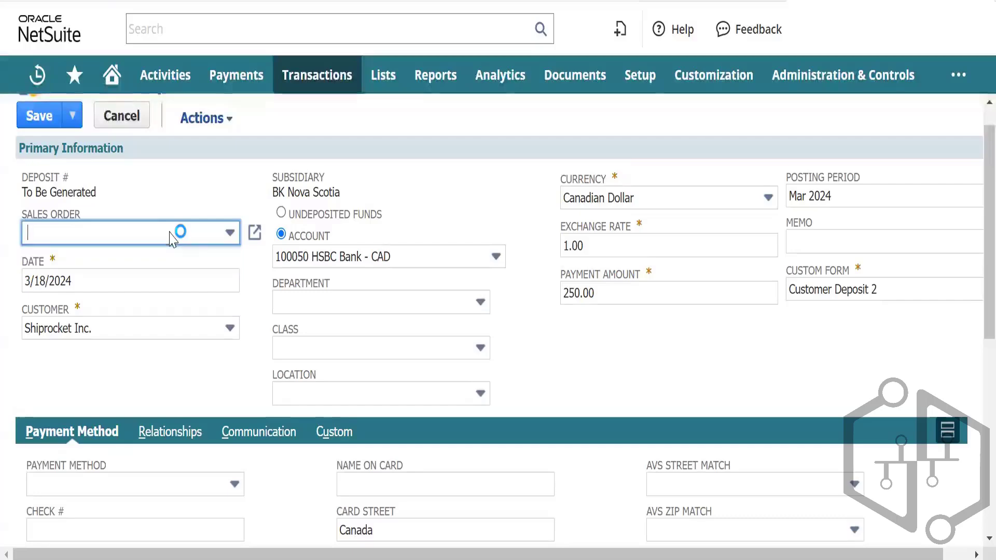
pyautogui.scroll(-8, 267, 389)
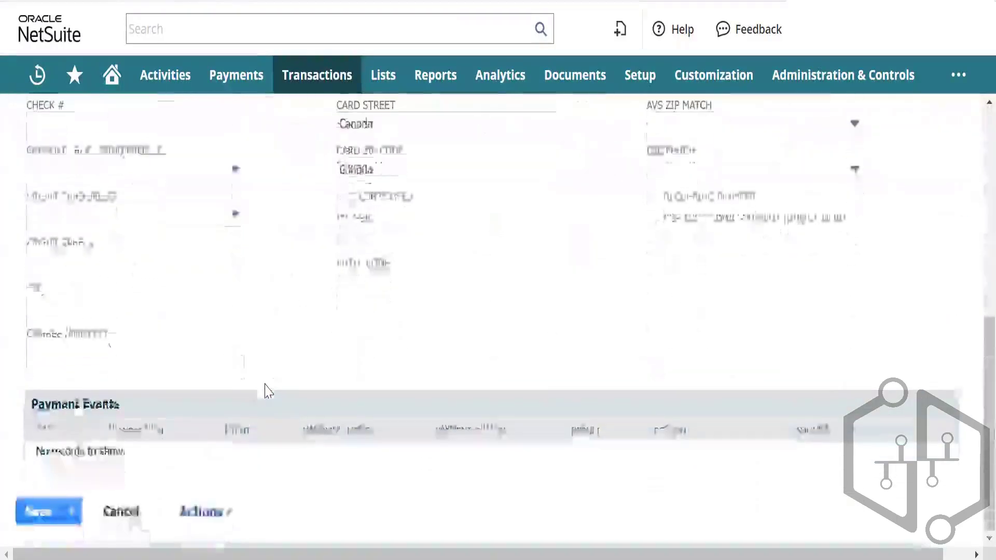
pyautogui.scroll(9, 267, 390)
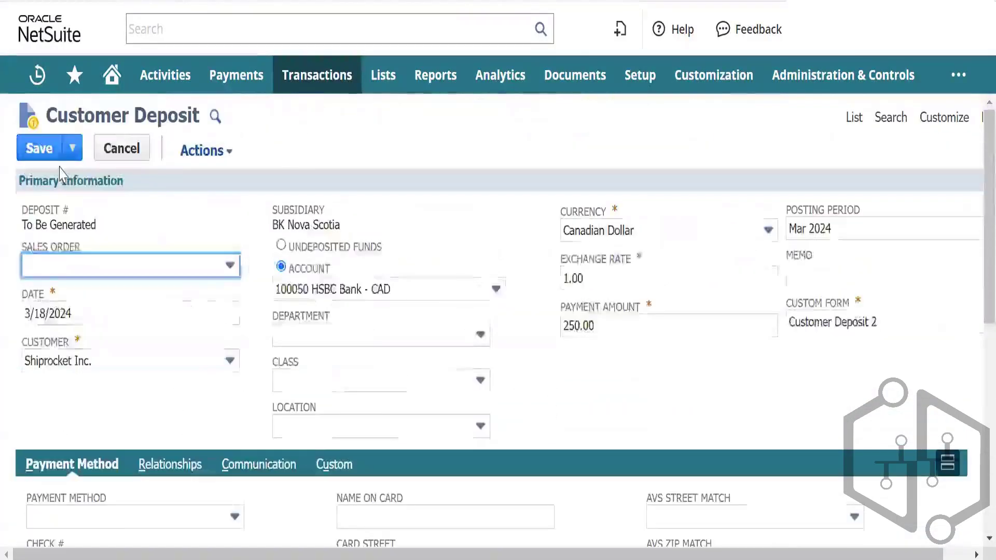
pyautogui.click(39, 148)
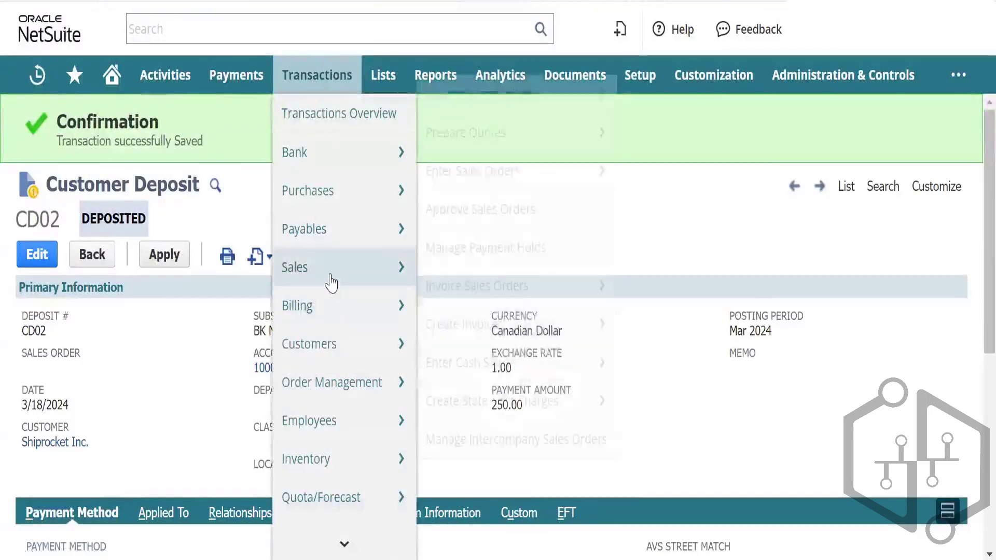
# Open a new invoice form in a separate browser tab and switch to it.
pyautogui.moveTo(363, 306)
pyautogui.moveTo(456, 325)
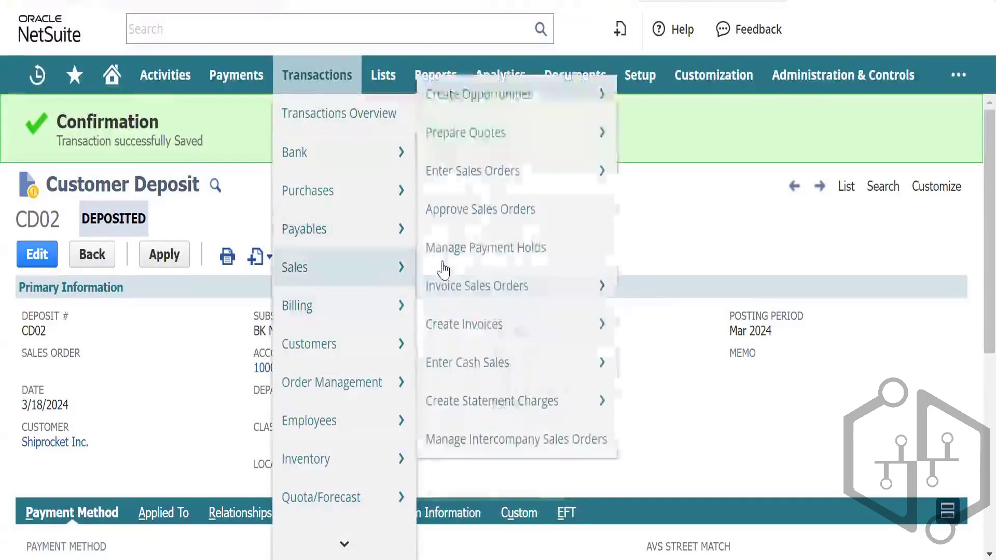
pyautogui.moveTo(353, 267)
pyautogui.rightClick(512, 330)
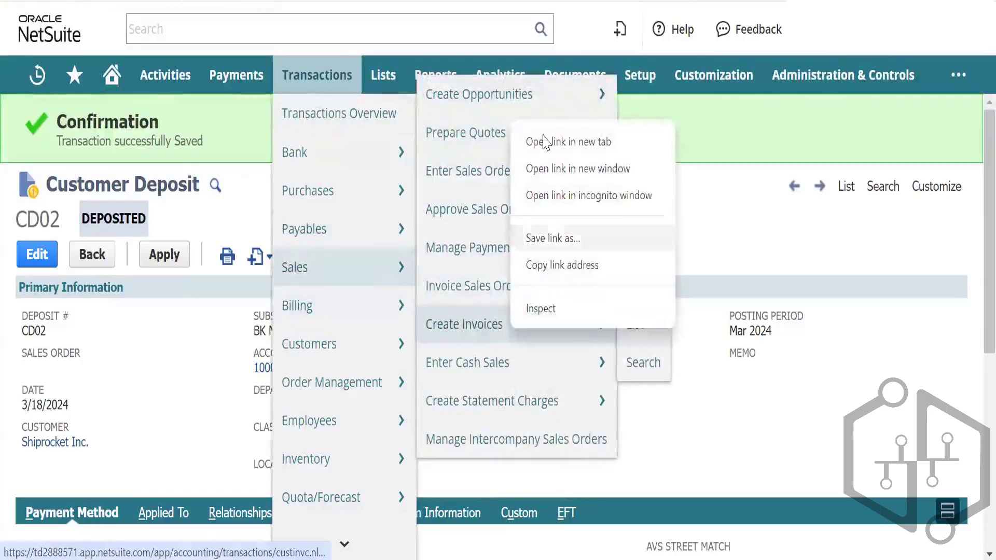
pyautogui.click(568, 143)
pyautogui.click(280, 2)
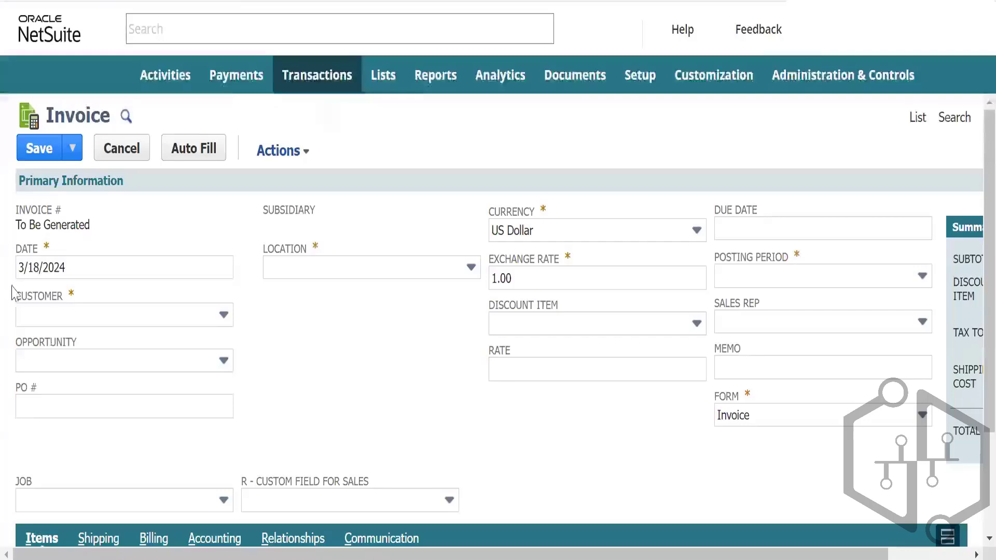
# Set the invoice's customer to Shiprocket Inc. and its location to BK Nova Scotia.
pyautogui.click(66, 317)
pyautogui.write('Shiprocket Inc.')
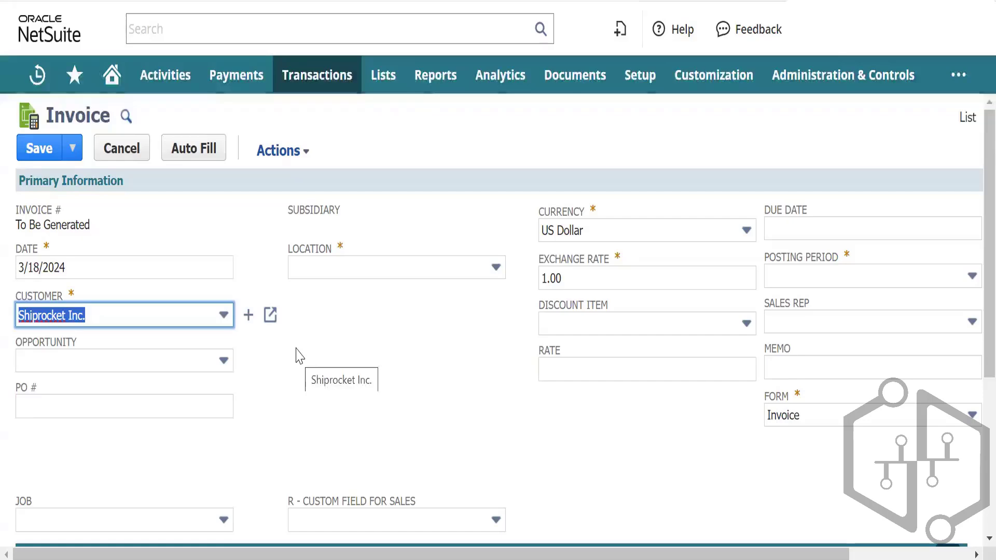
pyautogui.press('Tab')
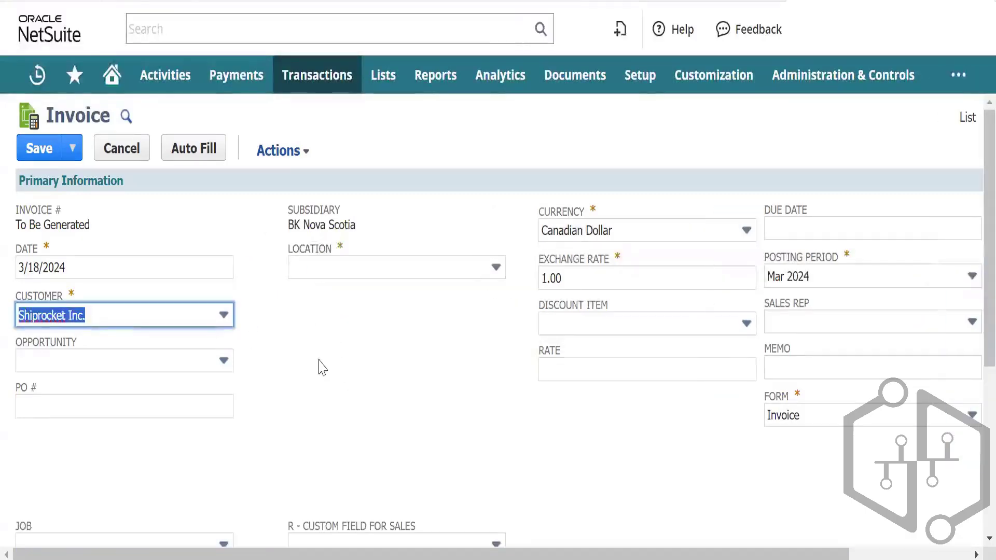
pyautogui.click(353, 267)
pyautogui.click(316, 349)
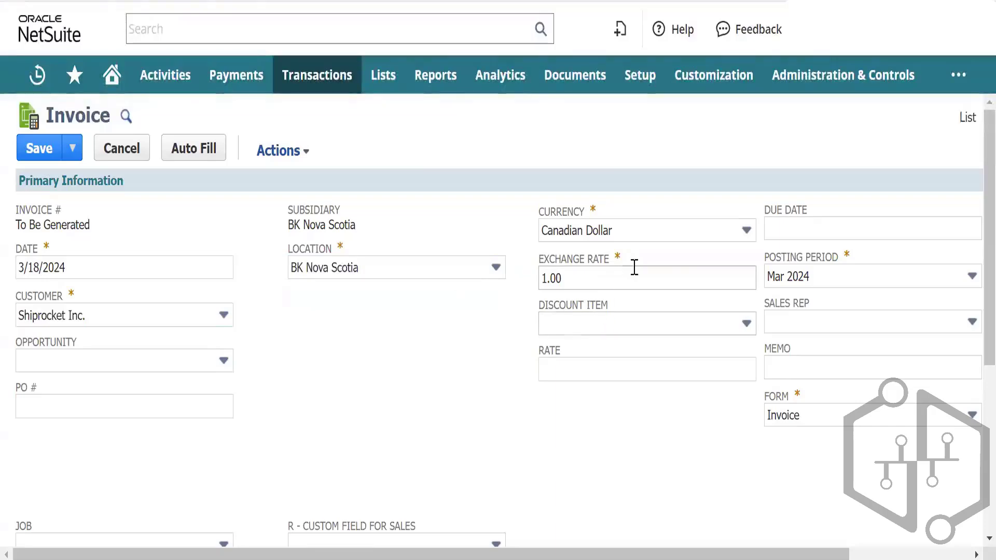
# Enter Sale Item 01 Subscription Services as the invoice's line item with a rate of 250.00 and a quantity of 1.
pyautogui.scroll(-5, 380, 407)
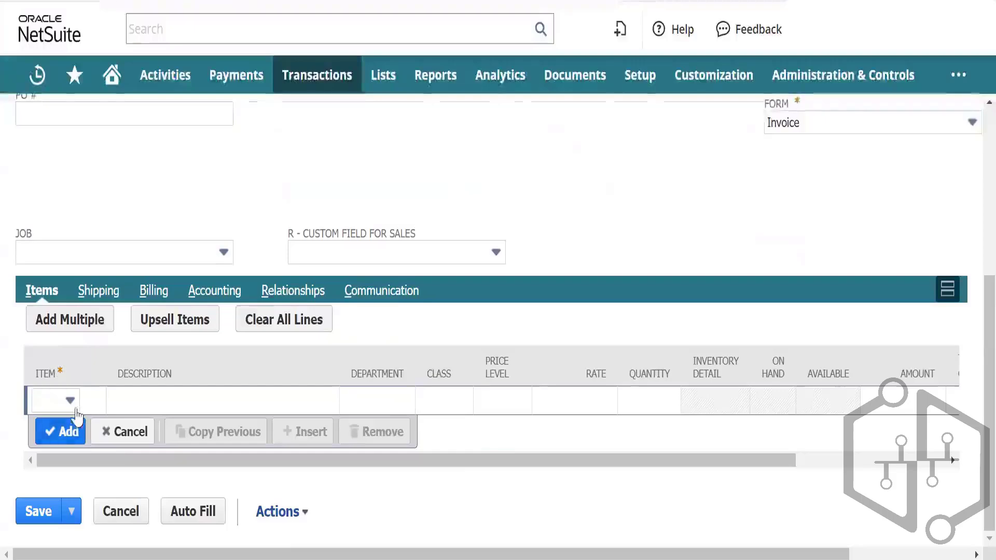
pyautogui.click(69, 404)
pyautogui.write('Sale I')
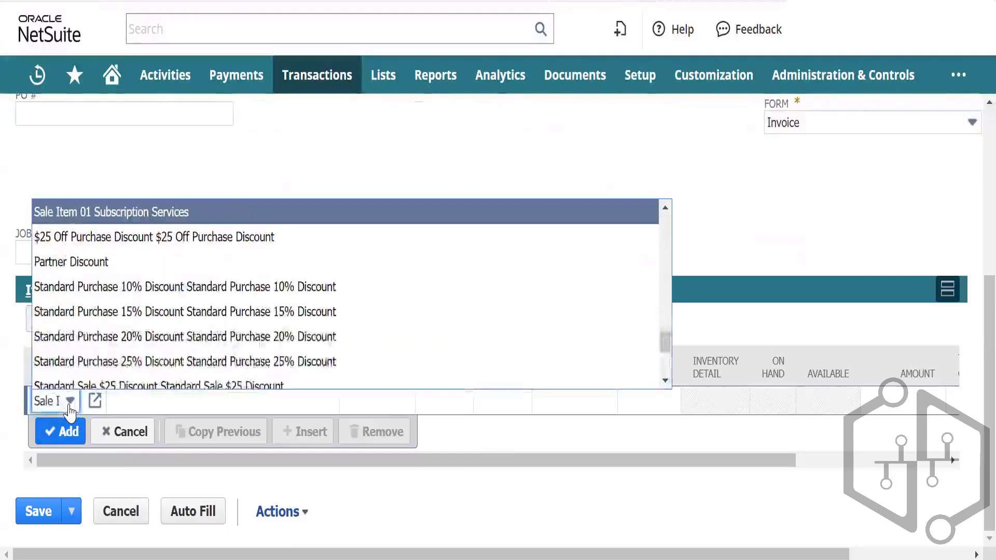
pyautogui.press('Tab')
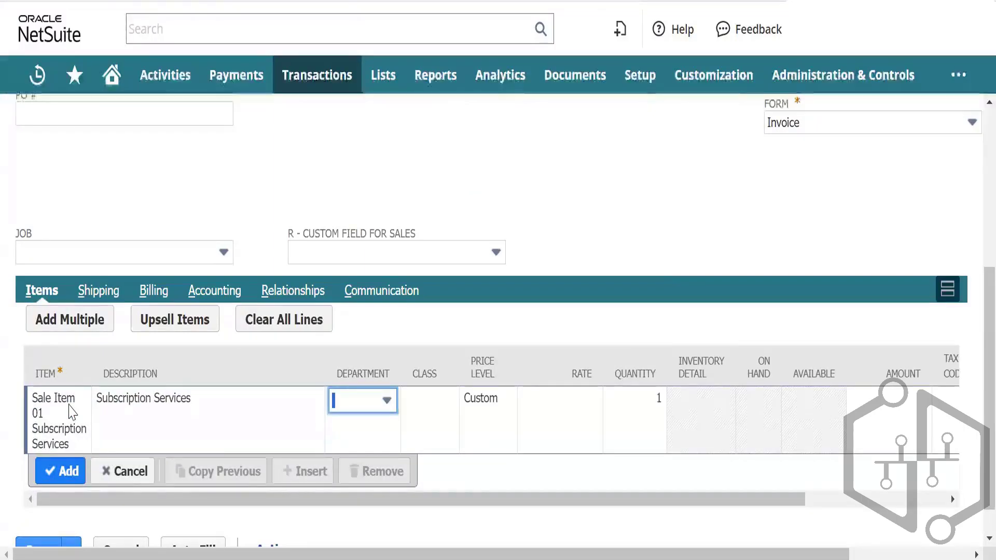
pyautogui.press('Tab')
pyautogui.press('Tab')
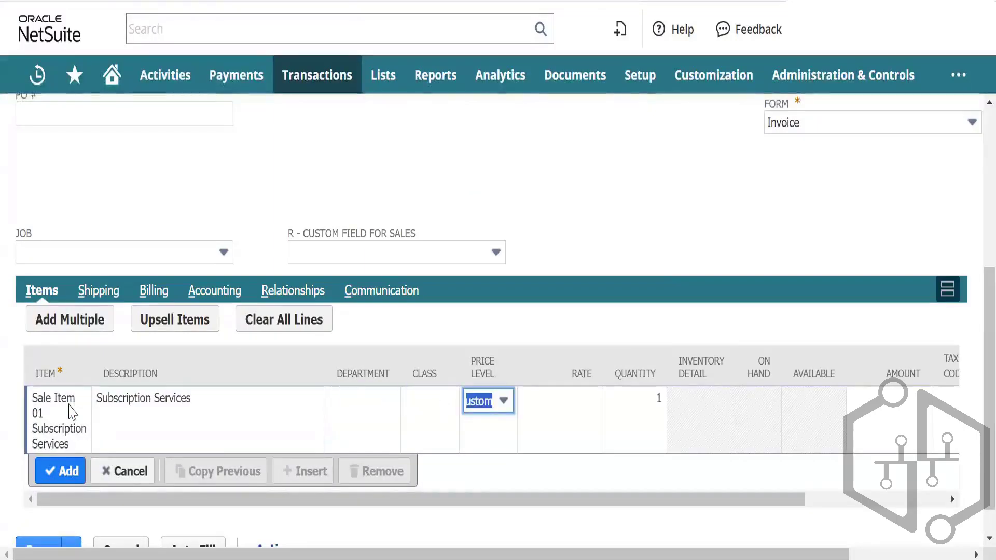
pyautogui.press('Tab')
pyautogui.write('250')
pyautogui.press('Tab')
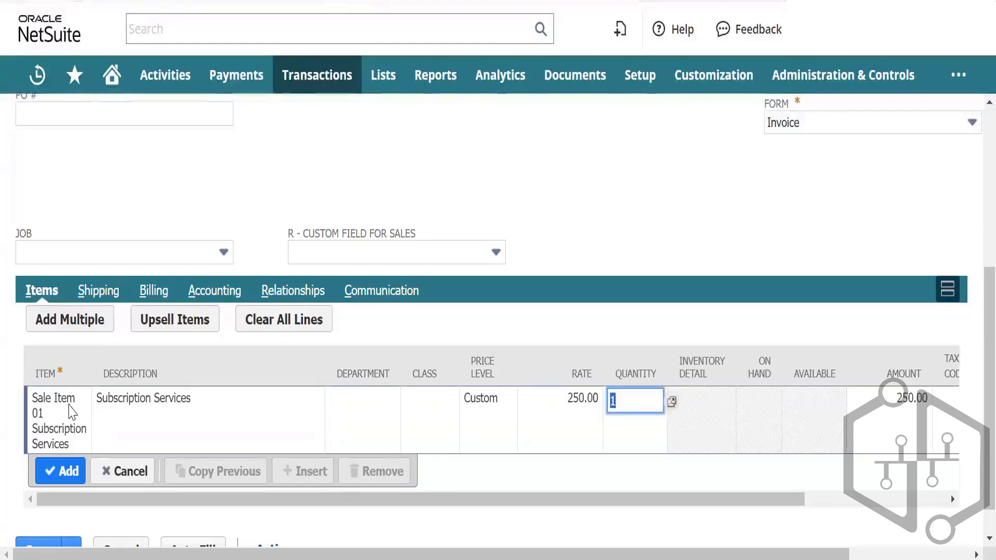
pyautogui.press('Tab')
# Set the item line's tax code to CA-PST-NS and add the line to the invoice.
pyautogui.press('Return')
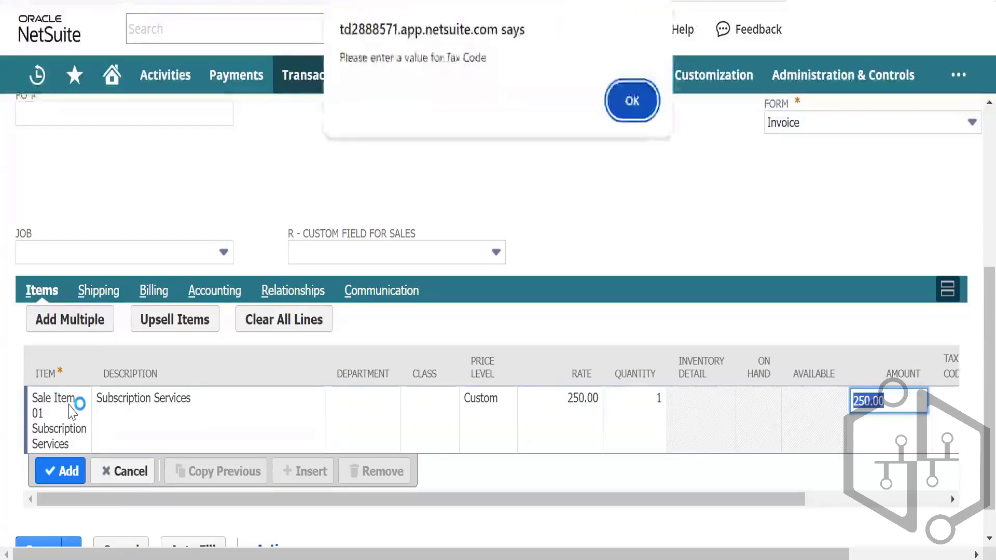
pyautogui.click(622, 111)
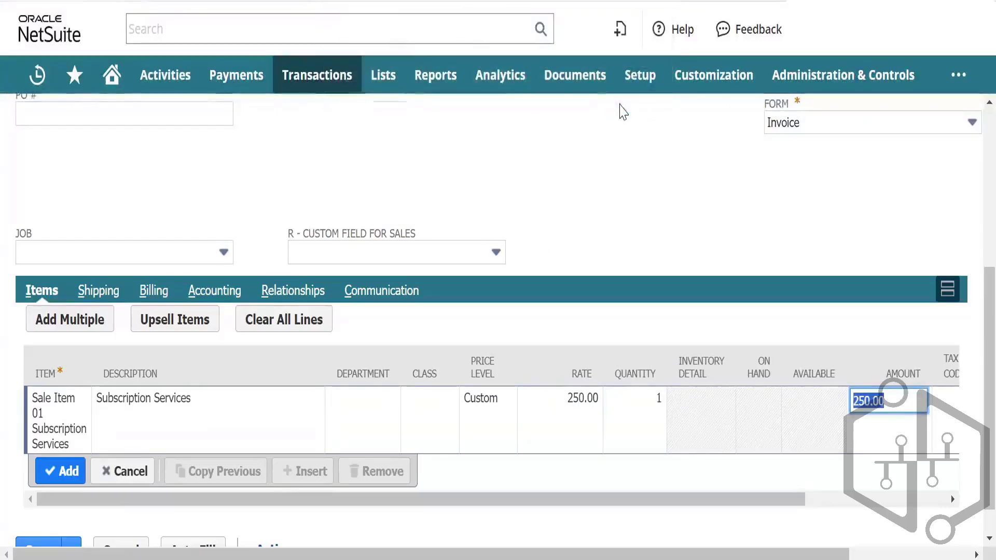
pyautogui.press('Down')
pyautogui.press('Down')
pyautogui.press('Down')
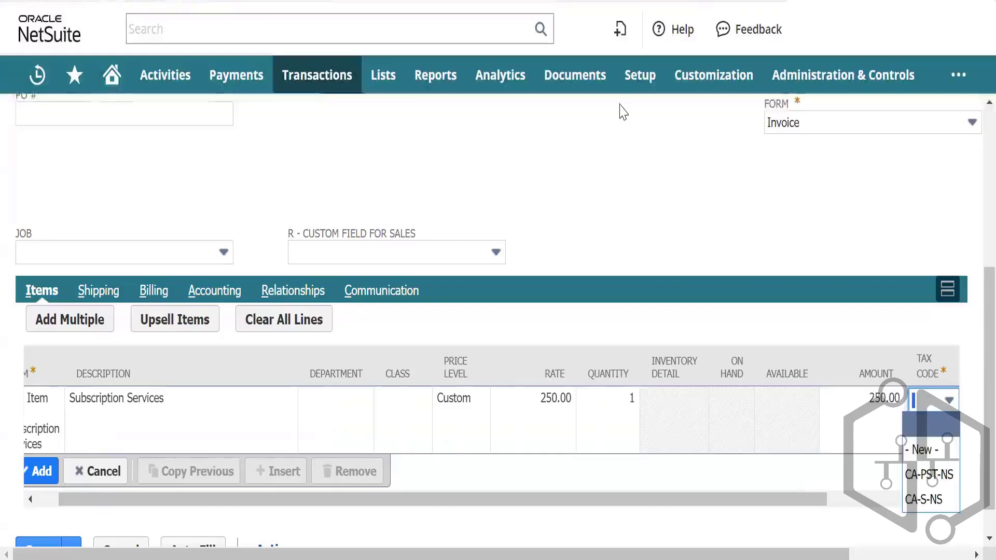
pyautogui.press('Tab')
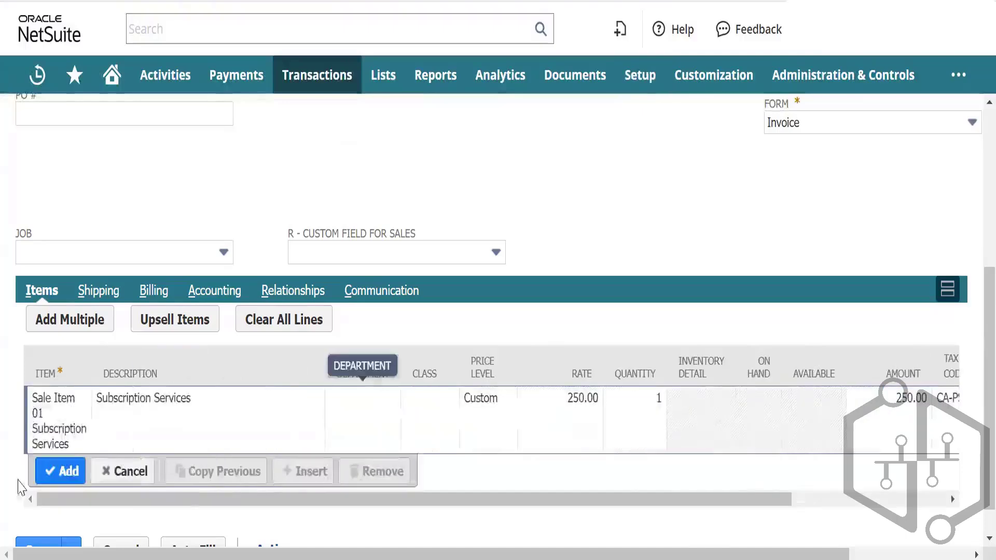
pyautogui.click(60, 472)
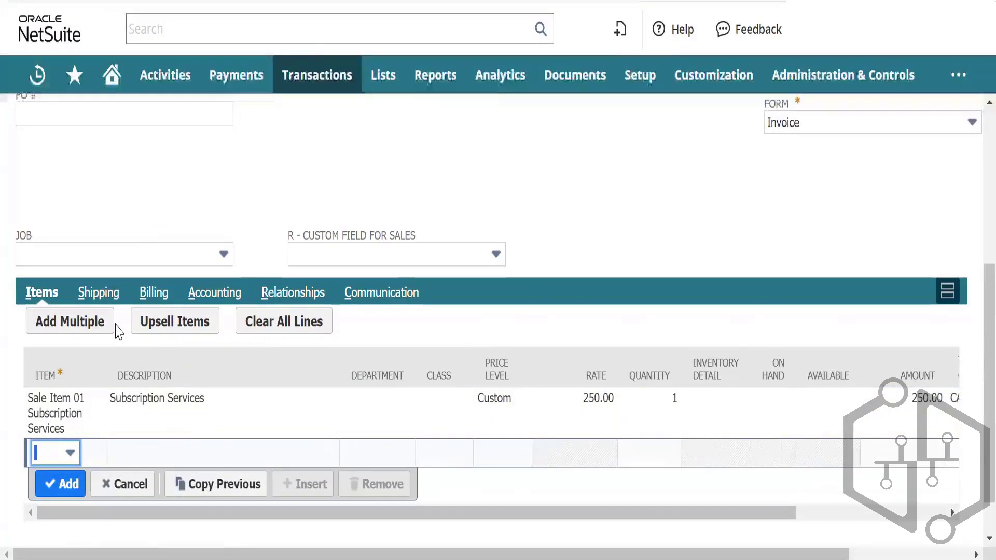
pyautogui.scroll(-1, 35, 518)
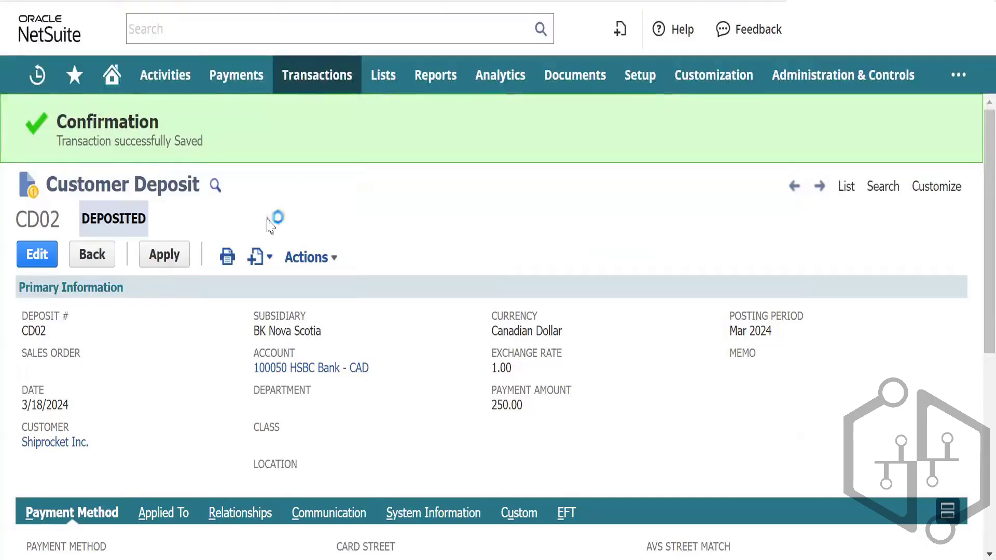
# Return to customer deposit CD02 and start a deposit application from it.
pyautogui.moveTo(311, 88)
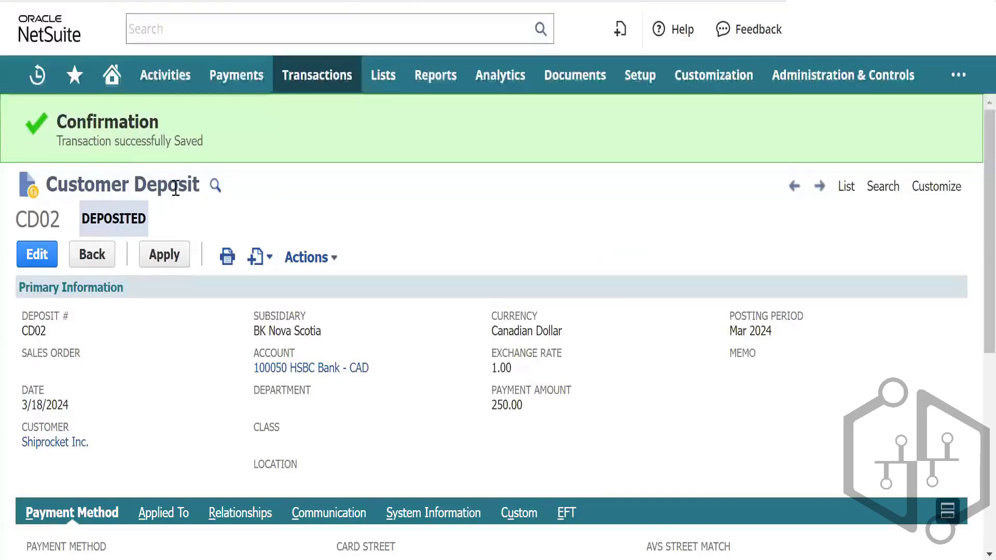
pyautogui.click(165, 256)
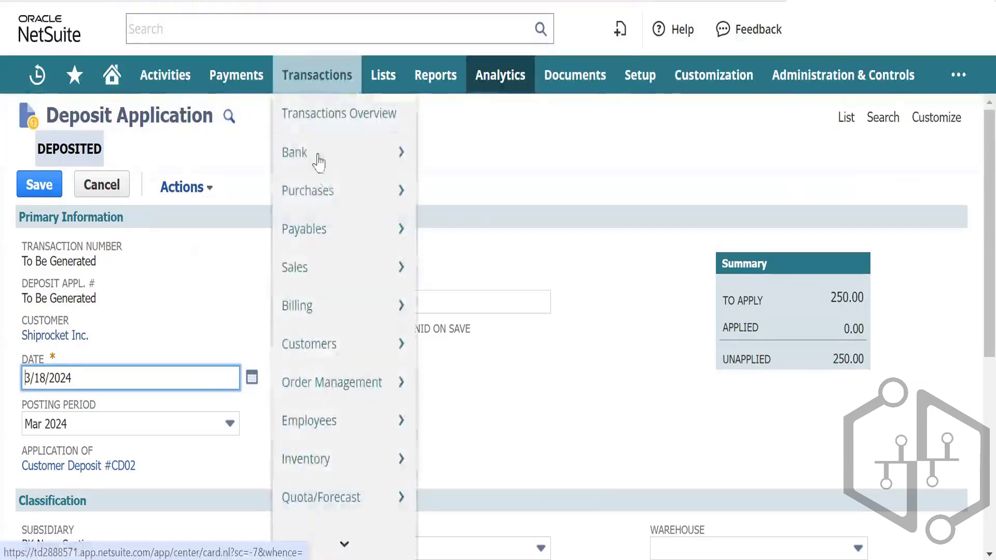
pyautogui.moveTo(323, 167)
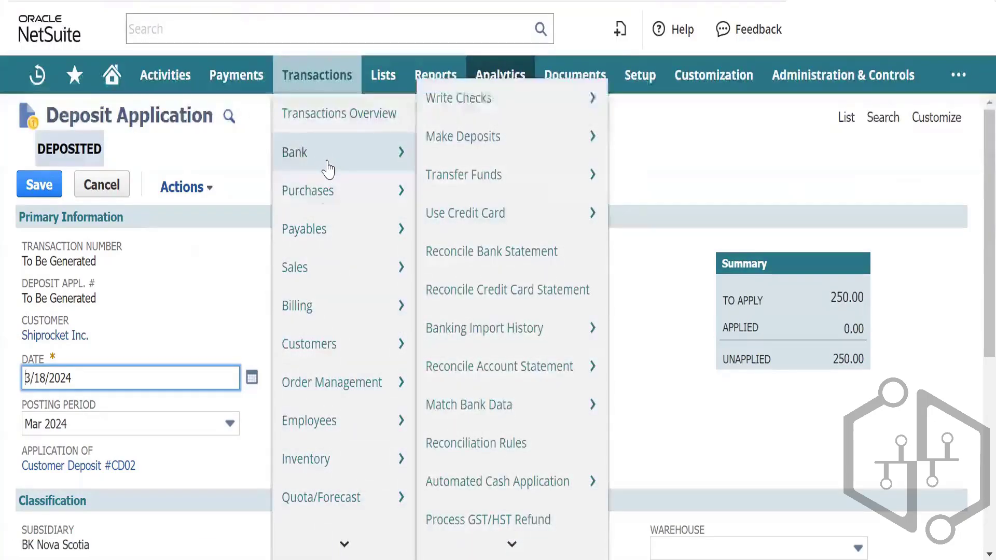
pyautogui.moveTo(333, 342)
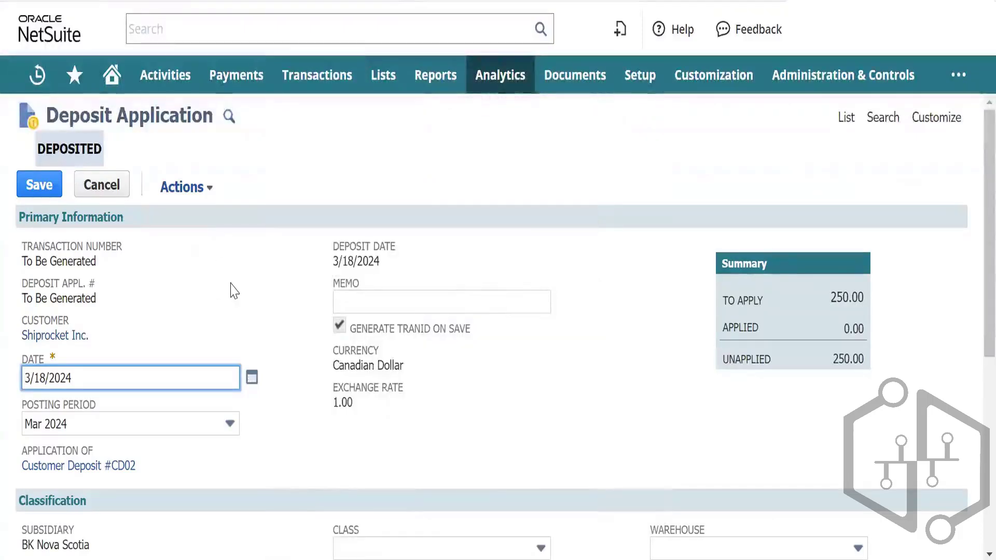
# Apply the full 250.00 of customer deposit CD02 to invoice INV231 in the deposit application.
pyautogui.scroll(-2, 215, 275)
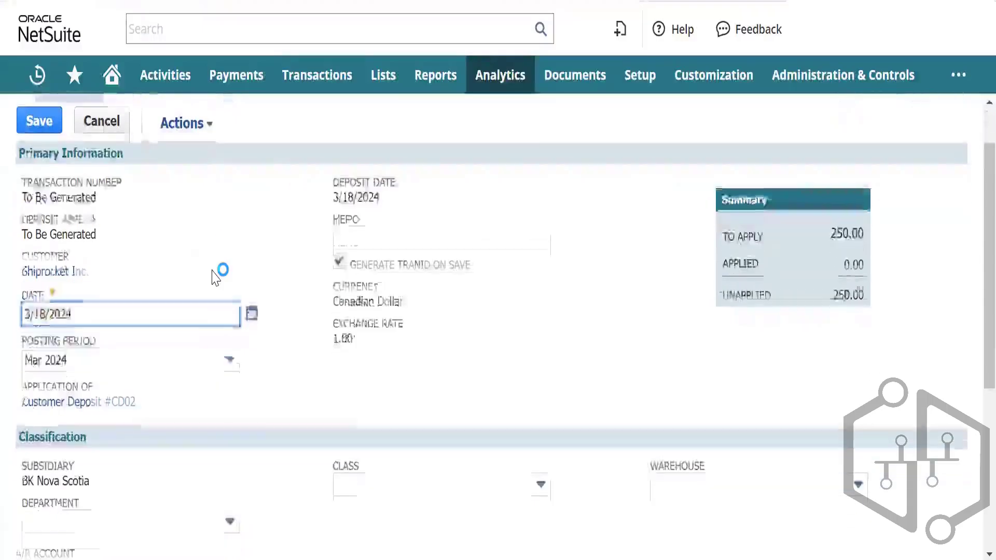
pyautogui.scroll(-2, 215, 275)
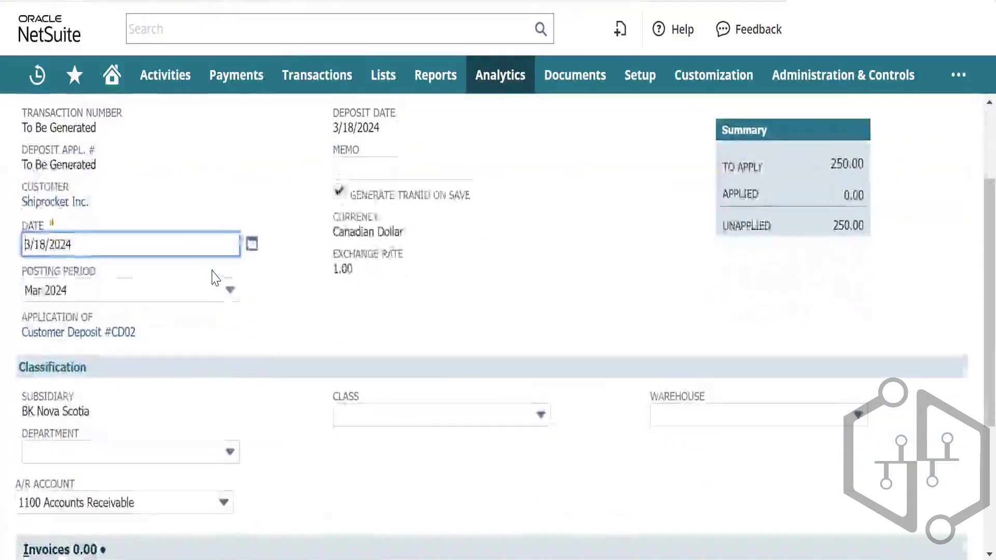
pyautogui.scroll(2, 216, 277)
pyautogui.scroll(-4, 216, 278)
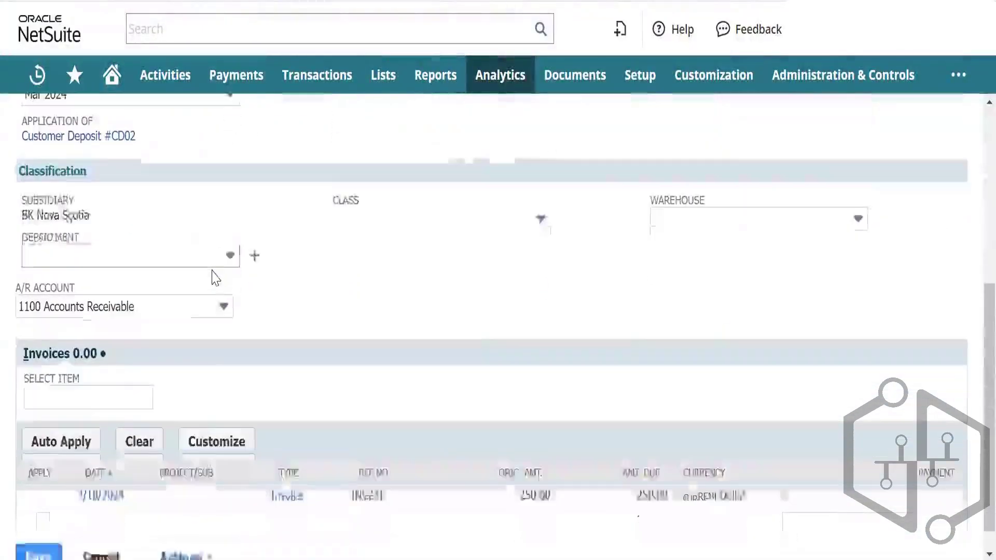
pyautogui.scroll(4, 215, 274)
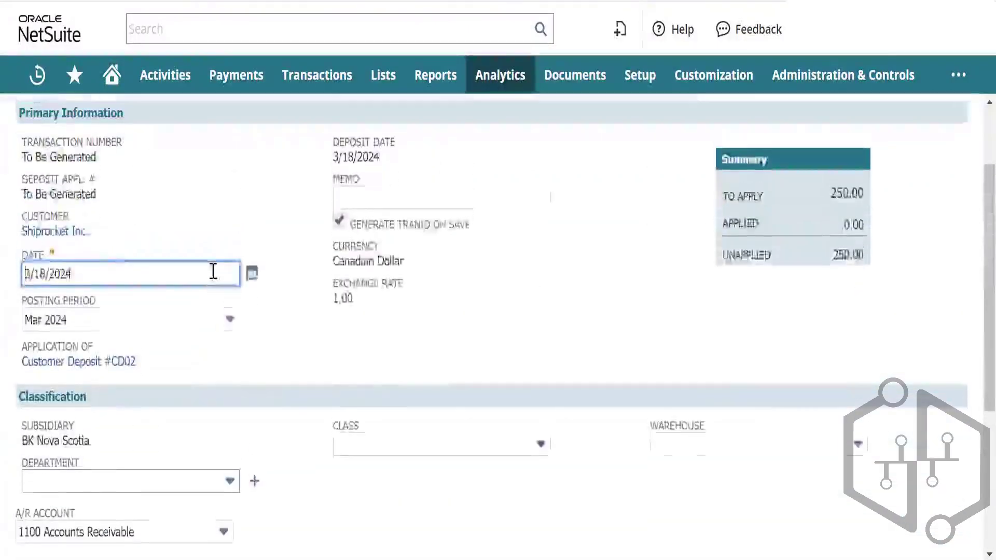
pyautogui.scroll(2, 214, 271)
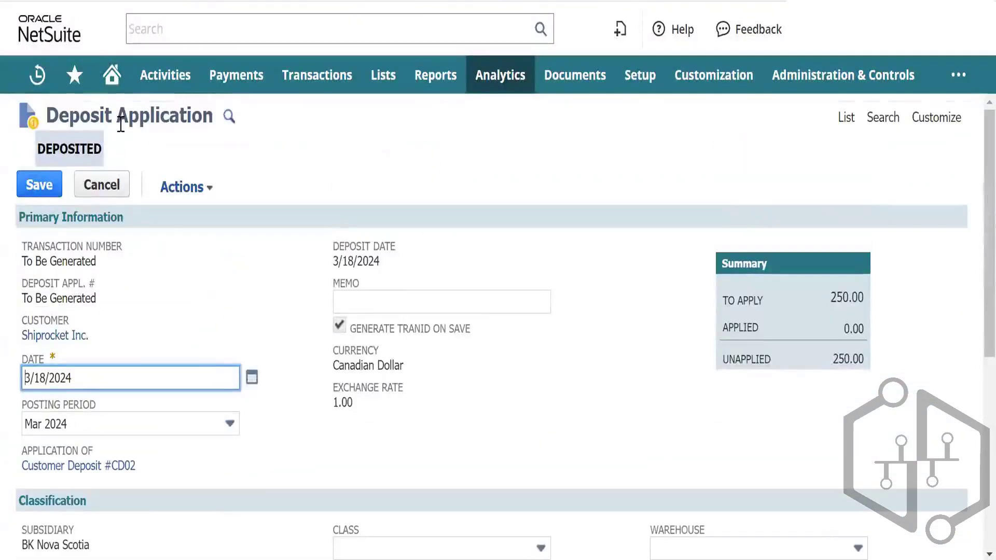
pyautogui.scroll(-6, 186, 269)
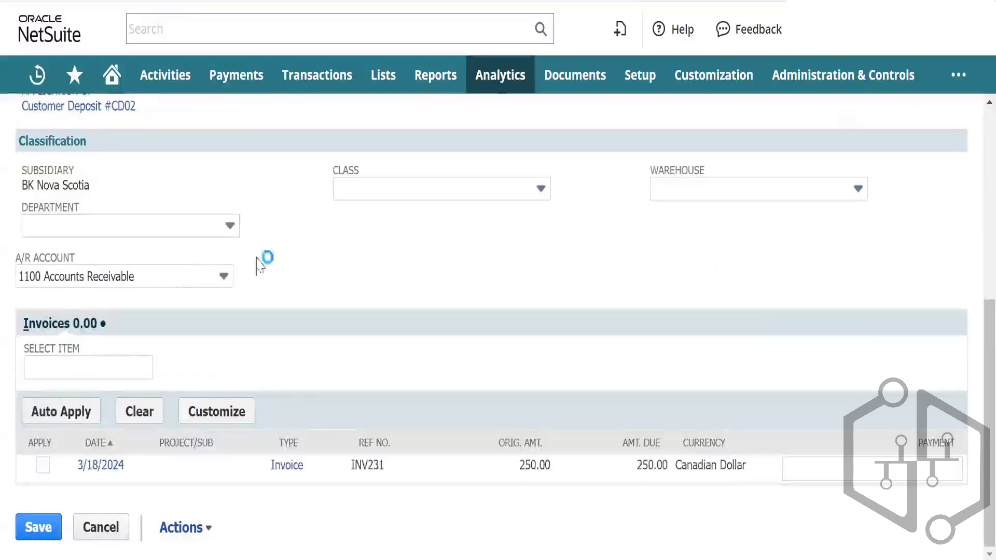
pyautogui.click(43, 467)
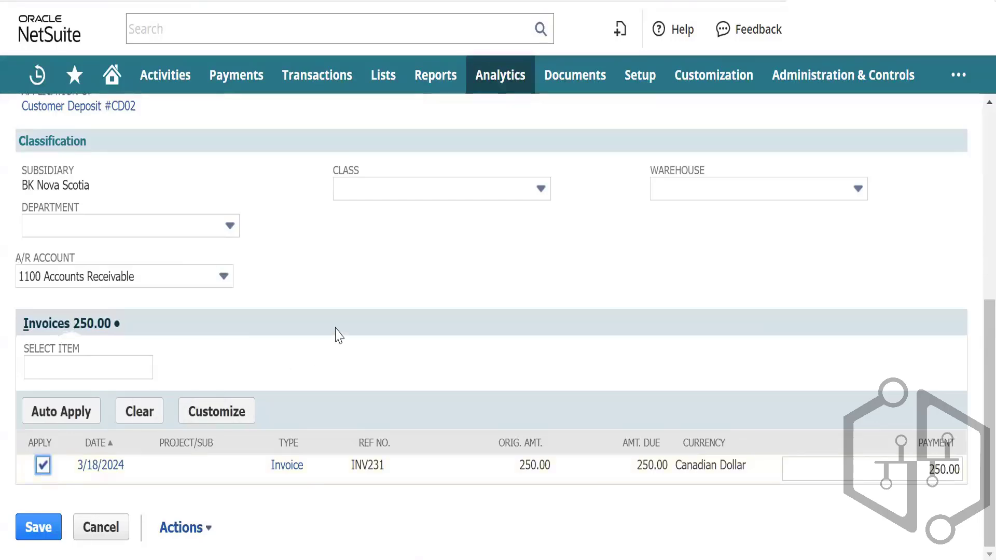
pyautogui.scroll(7, 334, 305)
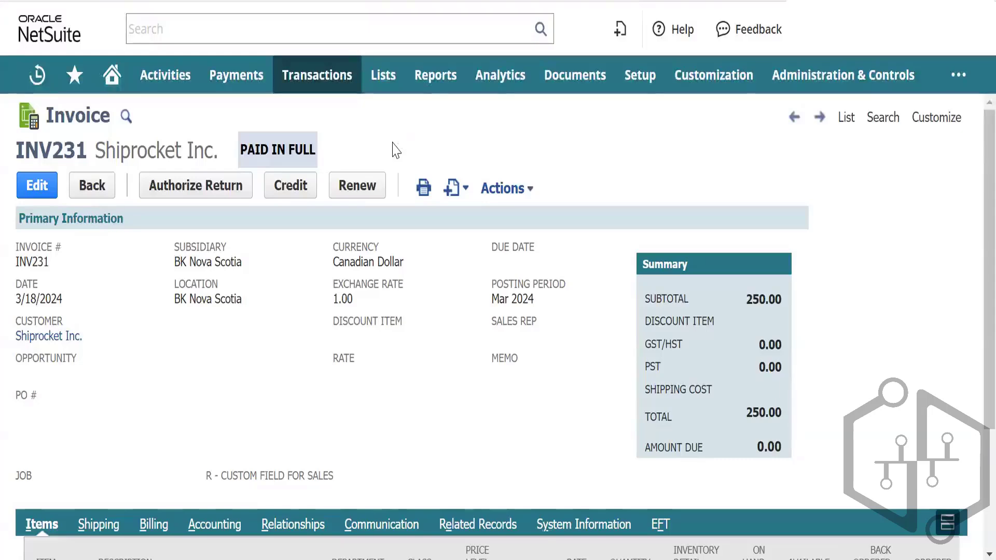
# Start a new customer payment record.
pyautogui.moveTo(313, 82)
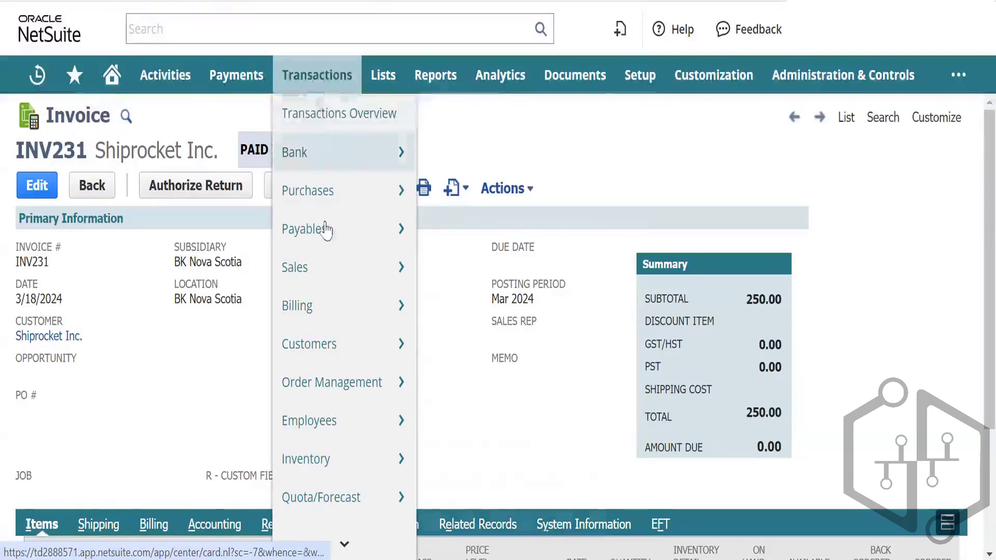
pyautogui.moveTo(331, 270)
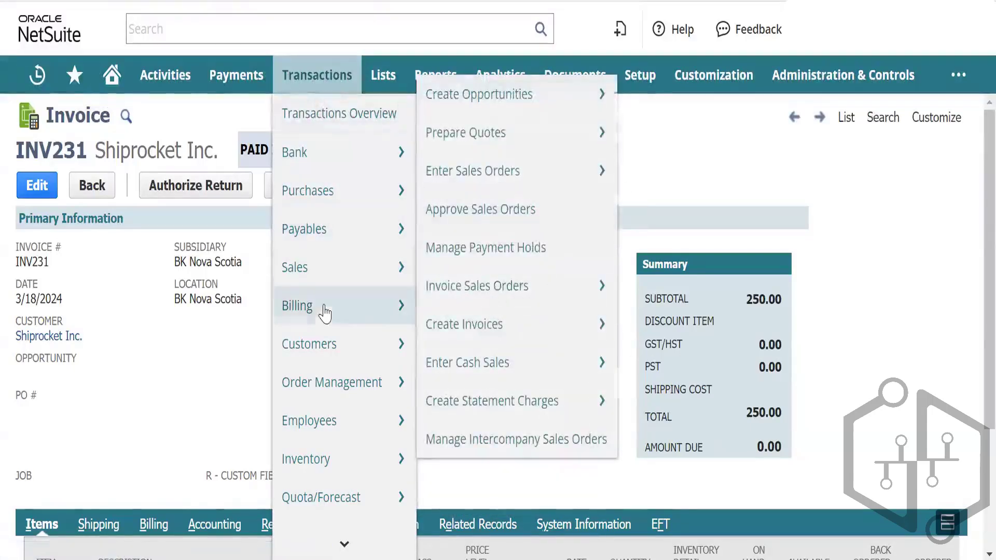
pyautogui.moveTo(340, 358)
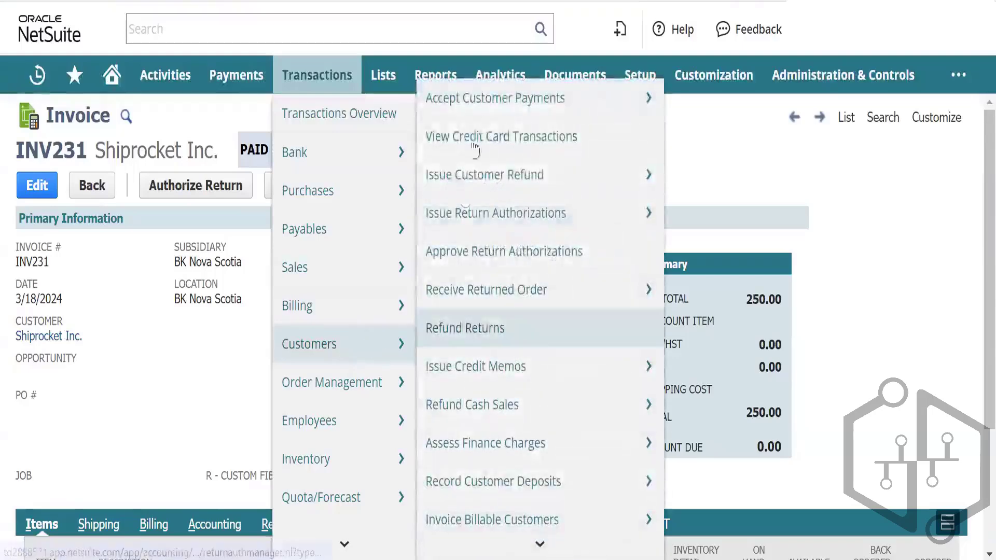
pyautogui.click(492, 109)
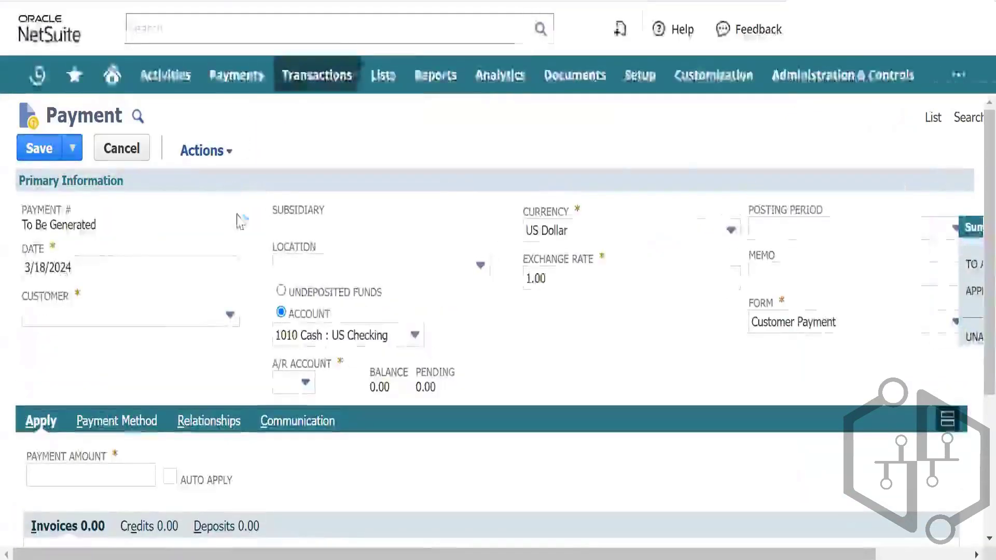
# Set the payment's customer to Shiprocket Inc.
pyautogui.click(177, 316)
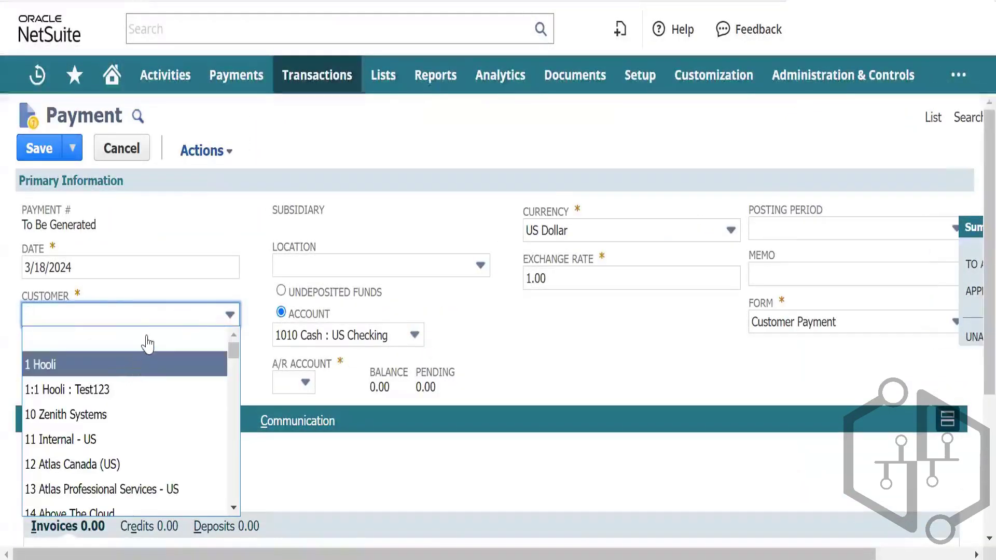
pyautogui.click(402, 217)
pyautogui.scroll(-4, 363, 244)
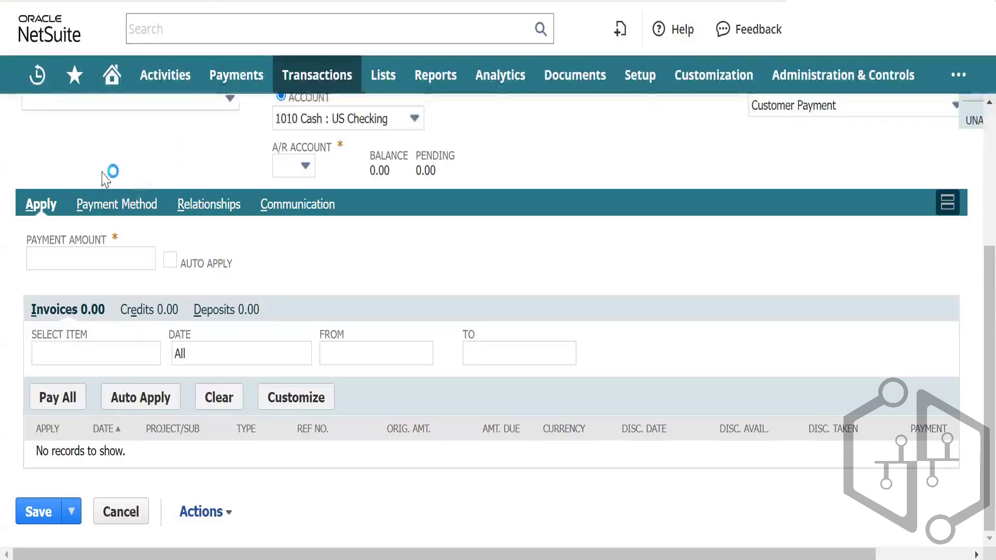
pyautogui.scroll(4, 104, 173)
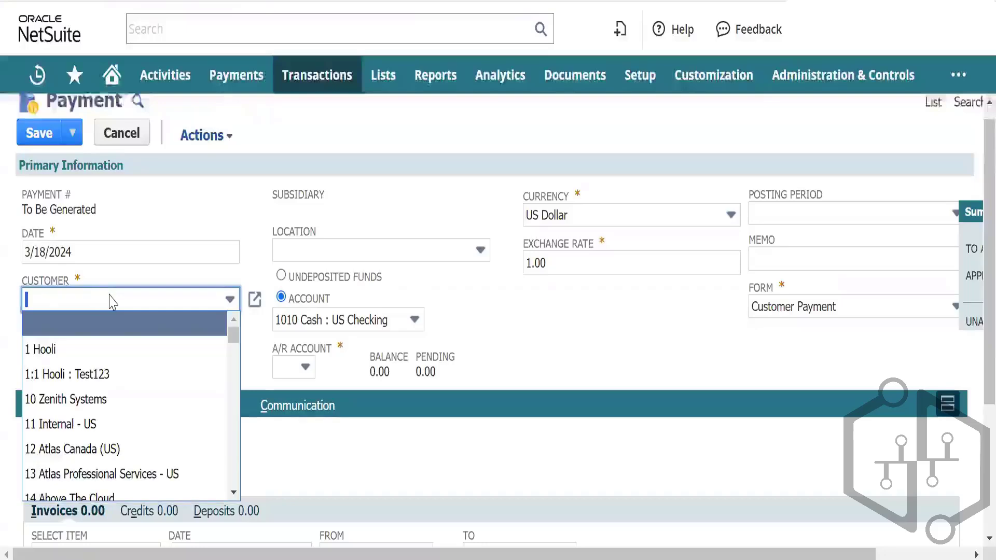
pyautogui.write('Shiprocket Inc.')
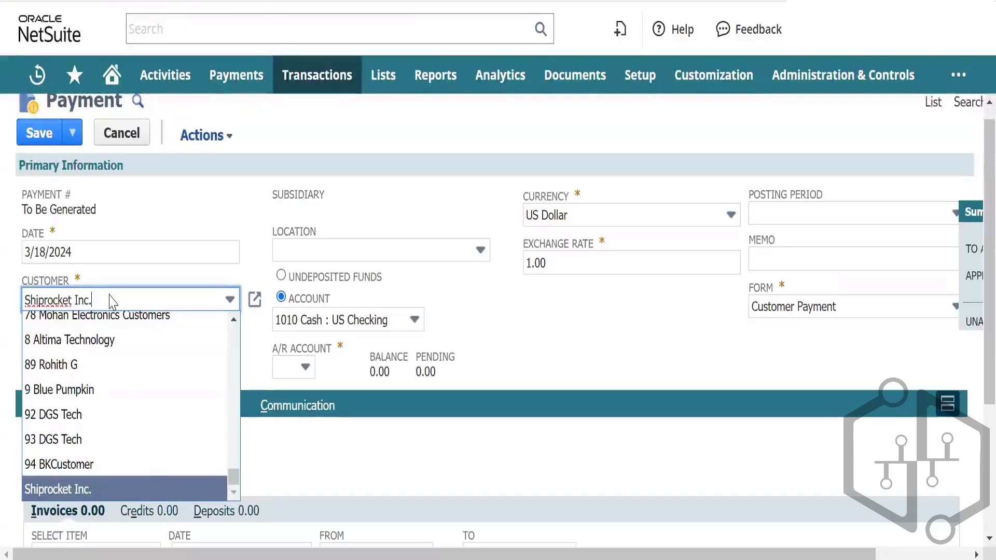
pyautogui.click(78, 489)
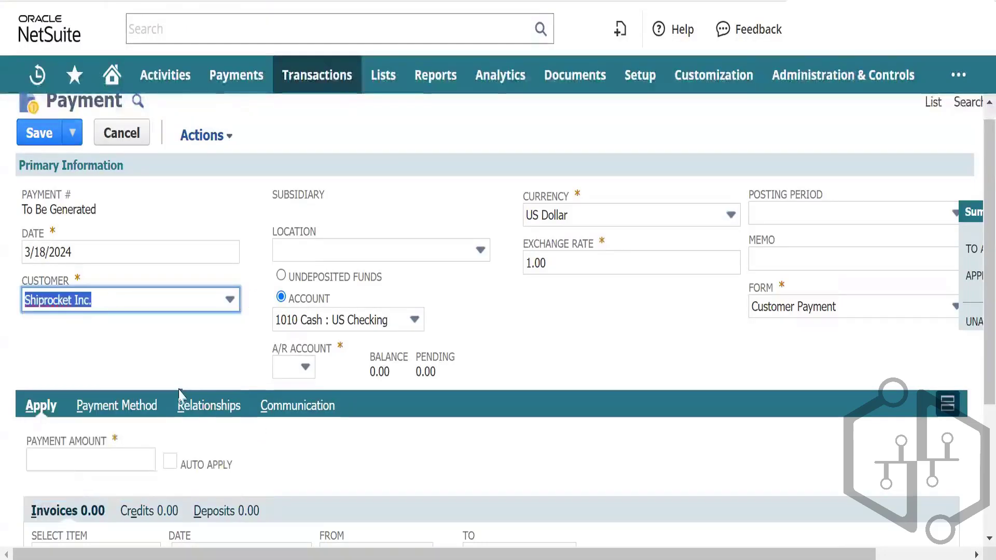
pyautogui.press('Tab')
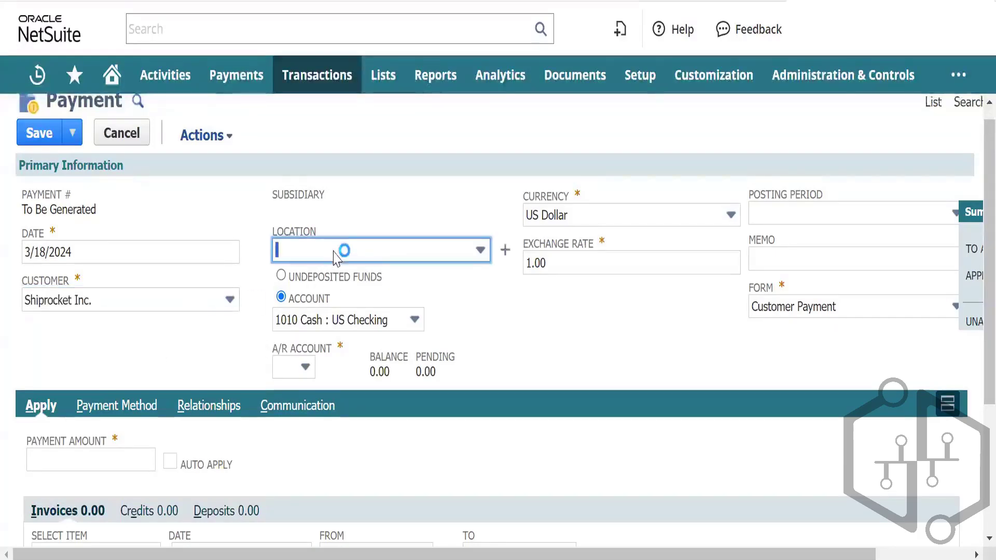
# Set the payment's deposit account to 100050 HSBC Bank - CAD.
pyautogui.scroll(-1, 335, 256)
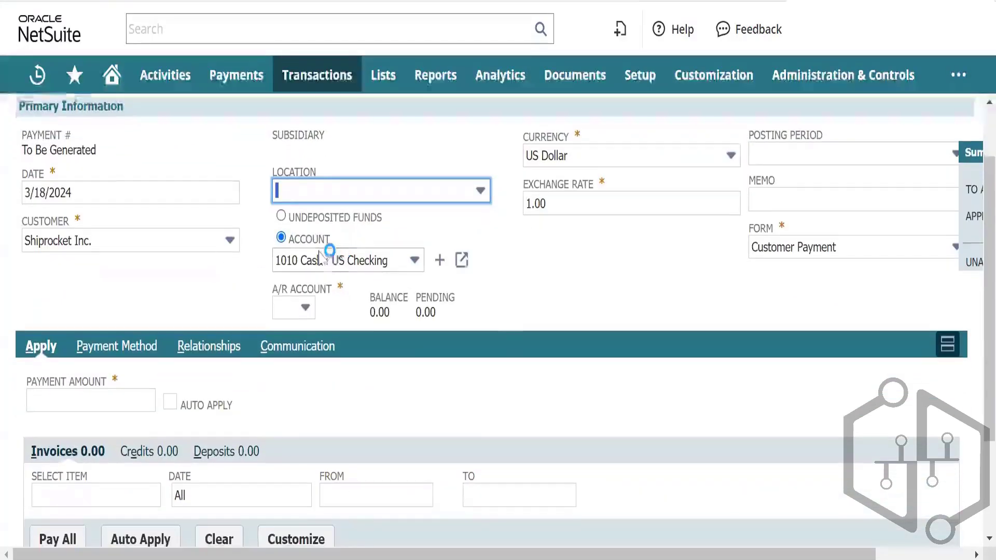
pyautogui.click(347, 259)
pyautogui.scroll(-5, 240, 328)
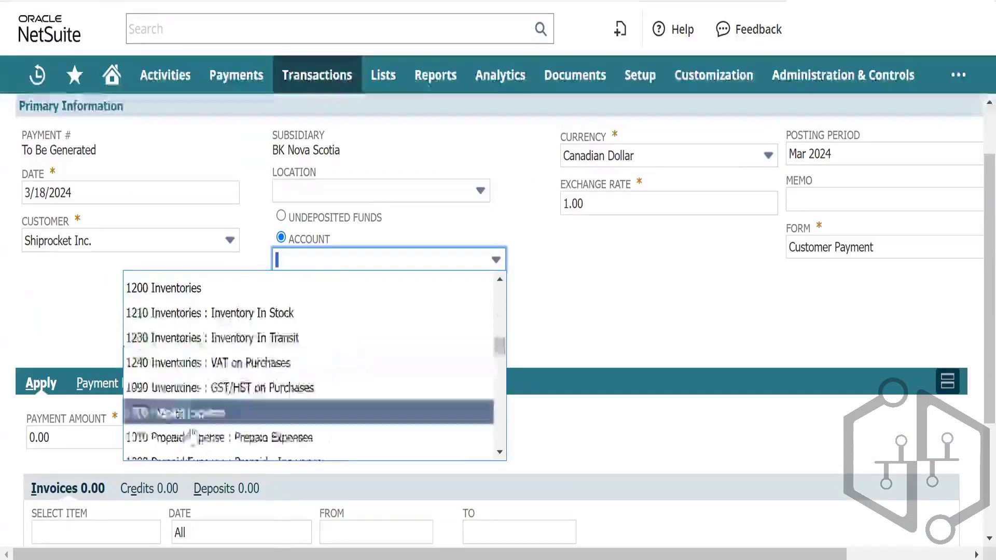
pyautogui.scroll(-15, 193, 435)
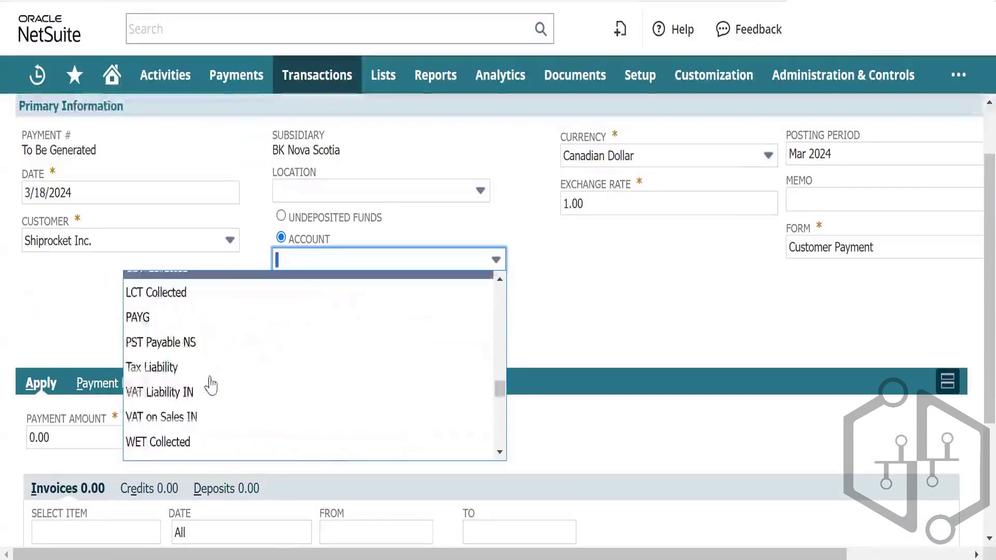
pyautogui.scroll(15, 205, 394)
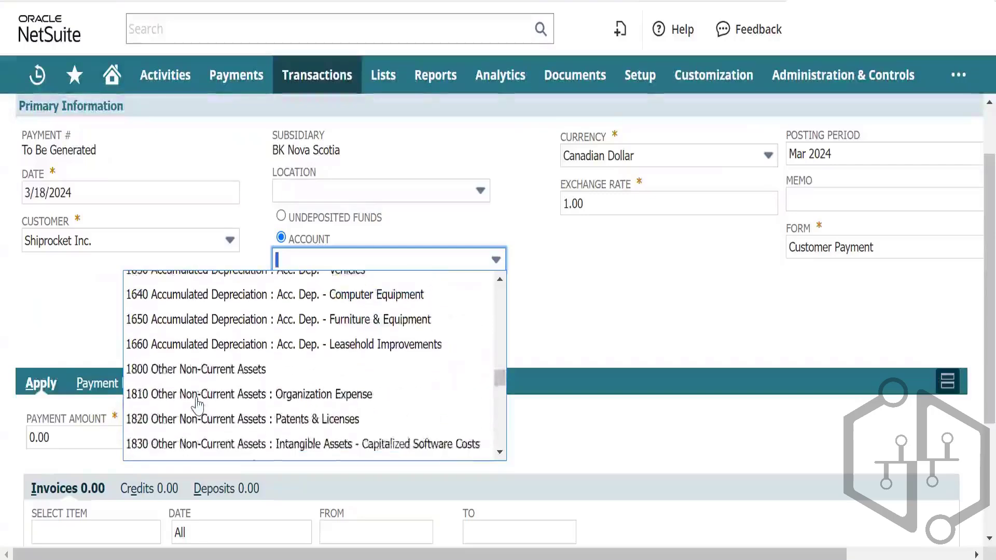
pyautogui.scroll(-10, 197, 402)
pyautogui.scroll(10, 237, 383)
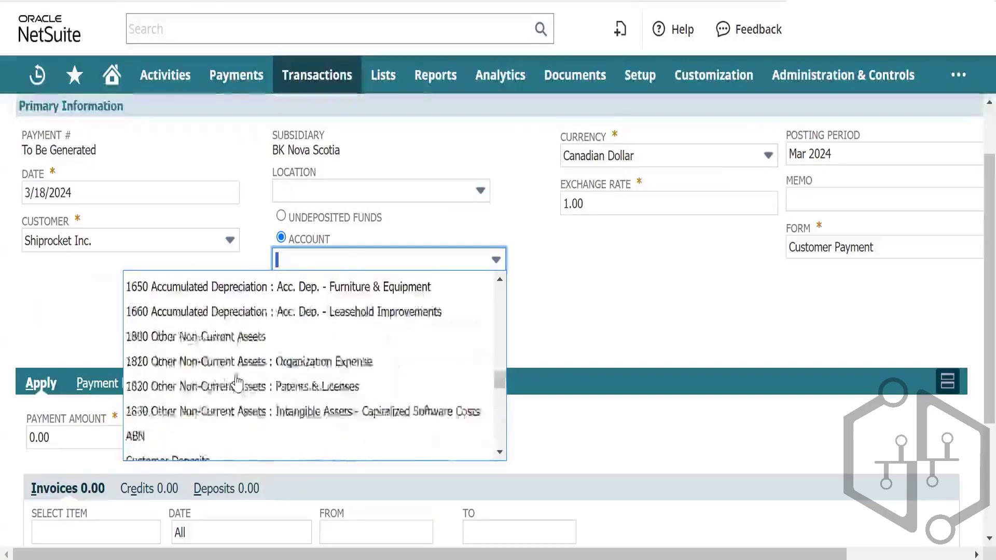
pyautogui.scroll(10, 237, 382)
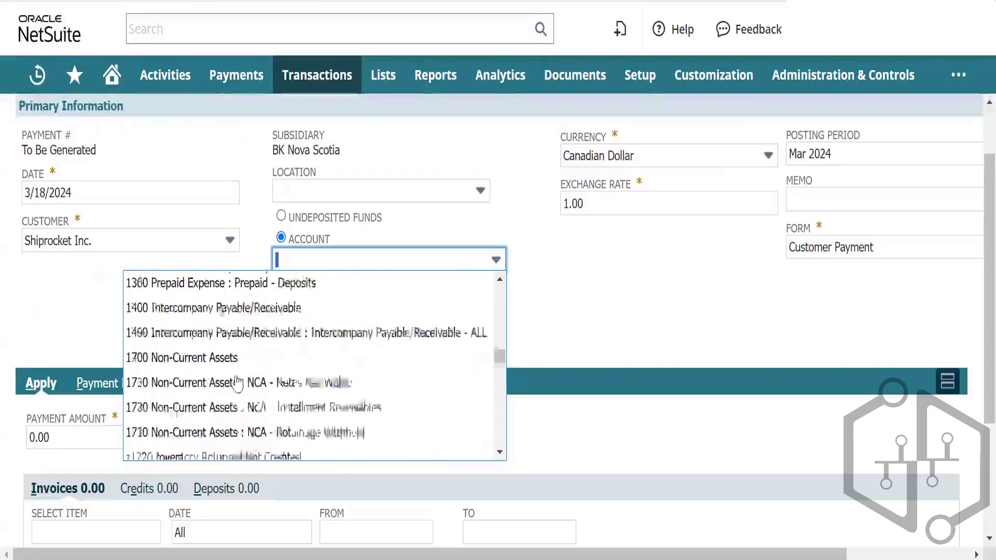
pyautogui.scroll(10, 237, 383)
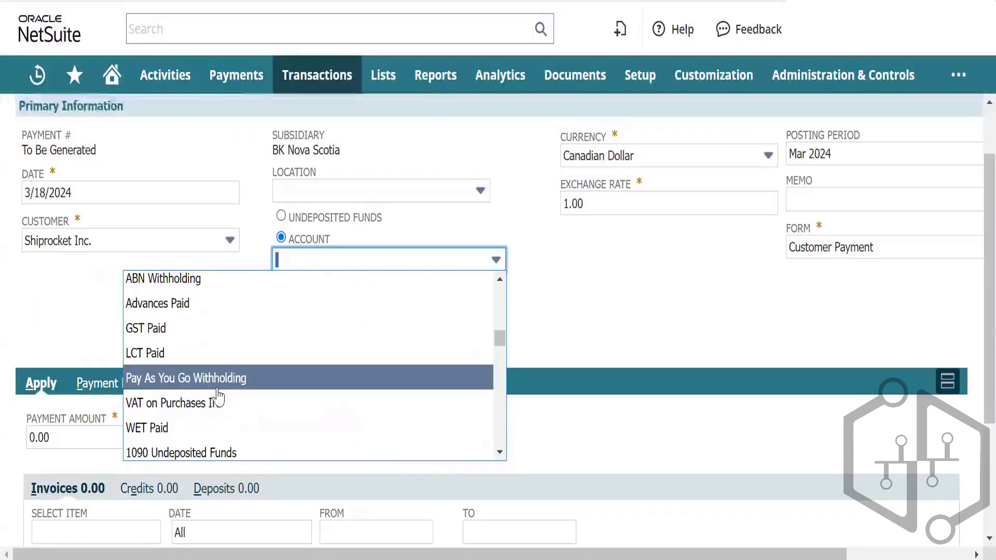
pyautogui.scroll(-3, 251, 400)
pyautogui.scroll(5, 223, 397)
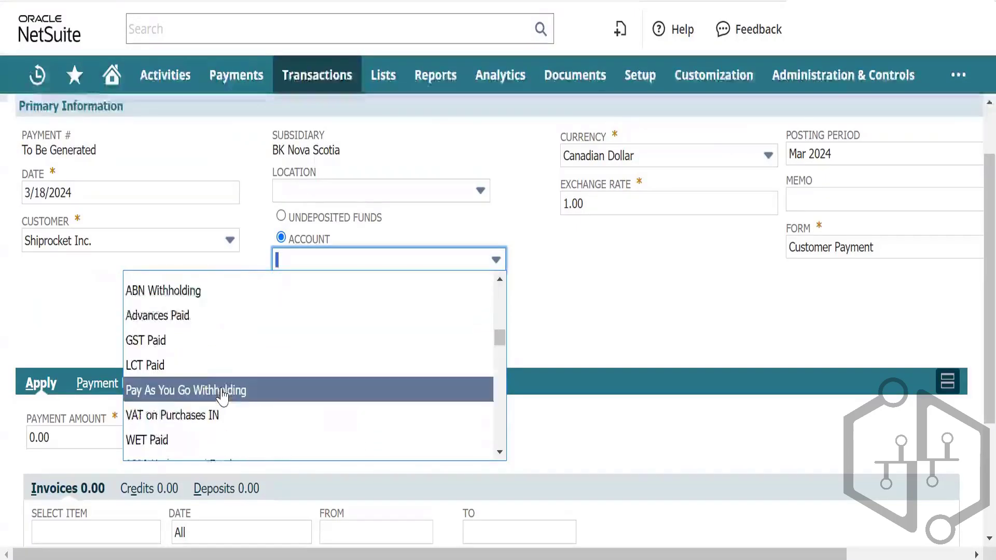
pyautogui.scroll(1, 223, 397)
pyautogui.scroll(5, 223, 398)
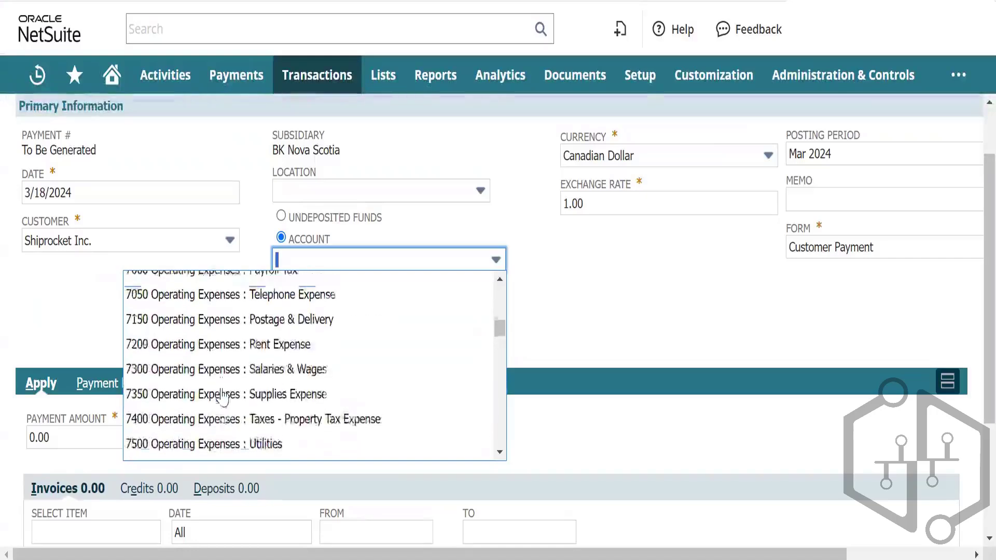
pyautogui.scroll(5, 223, 398)
pyautogui.scroll(-2, 223, 397)
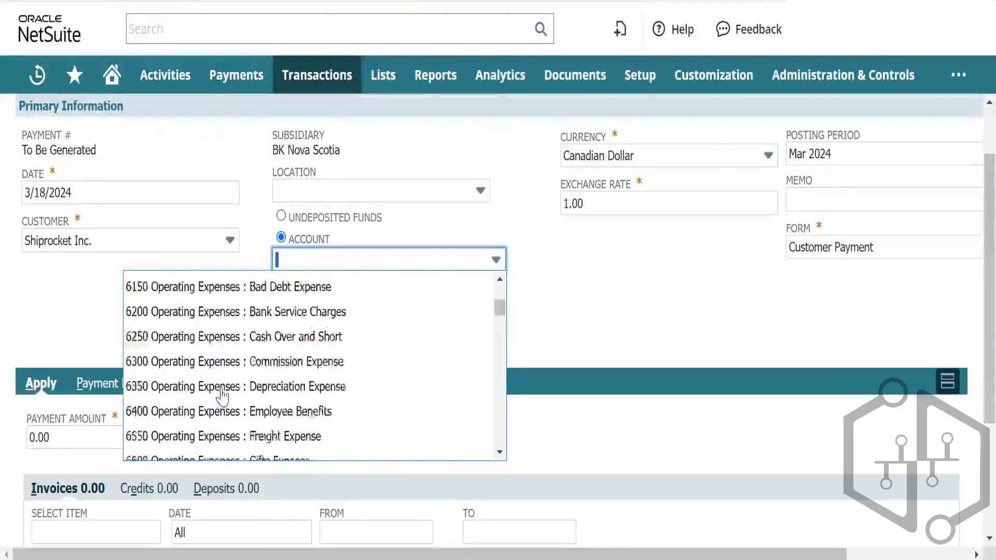
pyautogui.scroll(-5, 223, 396)
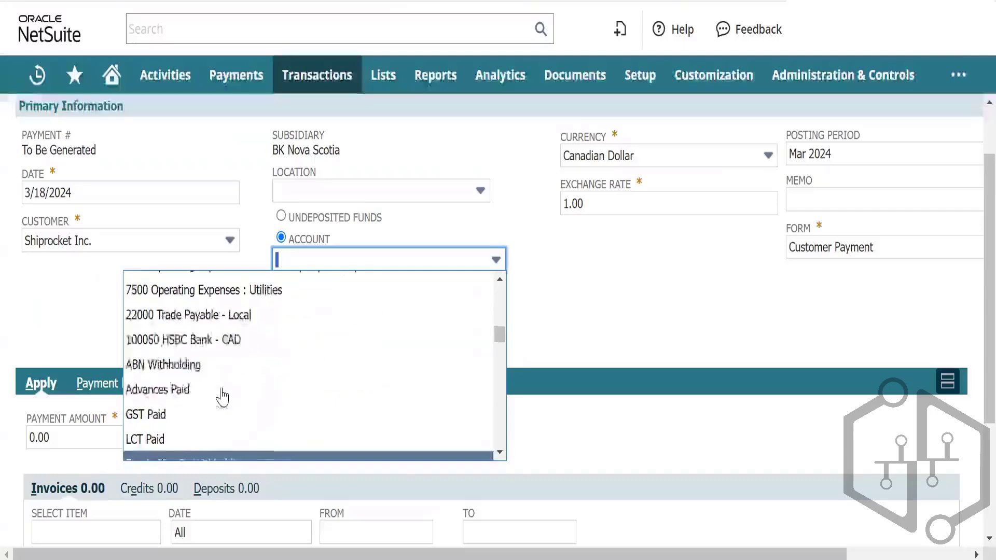
pyautogui.click(222, 340)
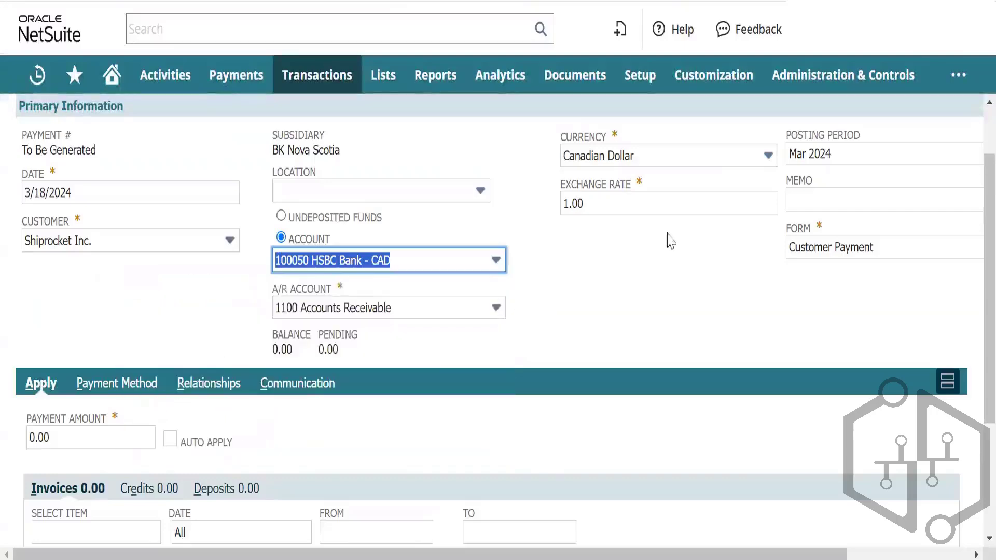
# Enter a payment amount of 500.00 without applying it to any invoice.
pyautogui.scroll(-3, 73, 341)
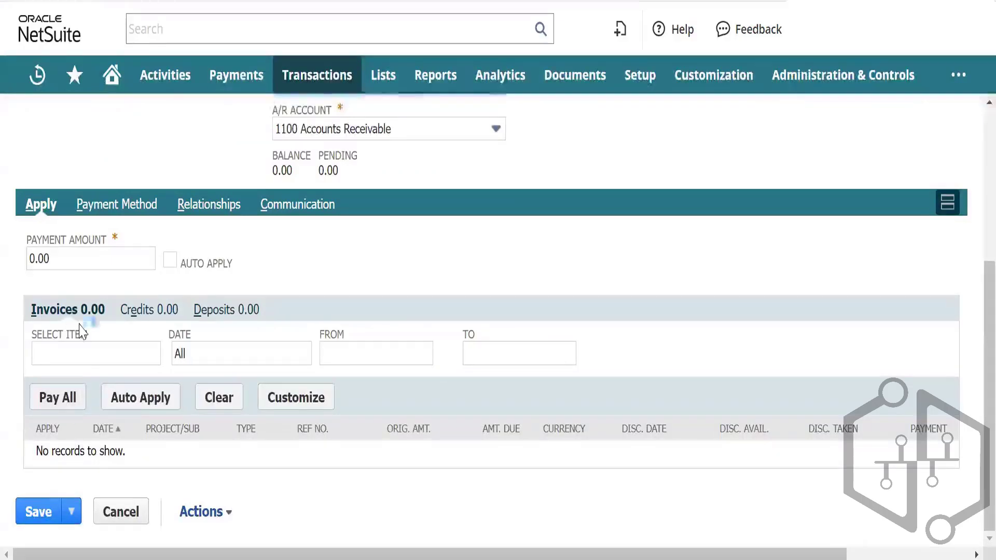
pyautogui.scroll(2, 82, 331)
pyautogui.click(67, 336)
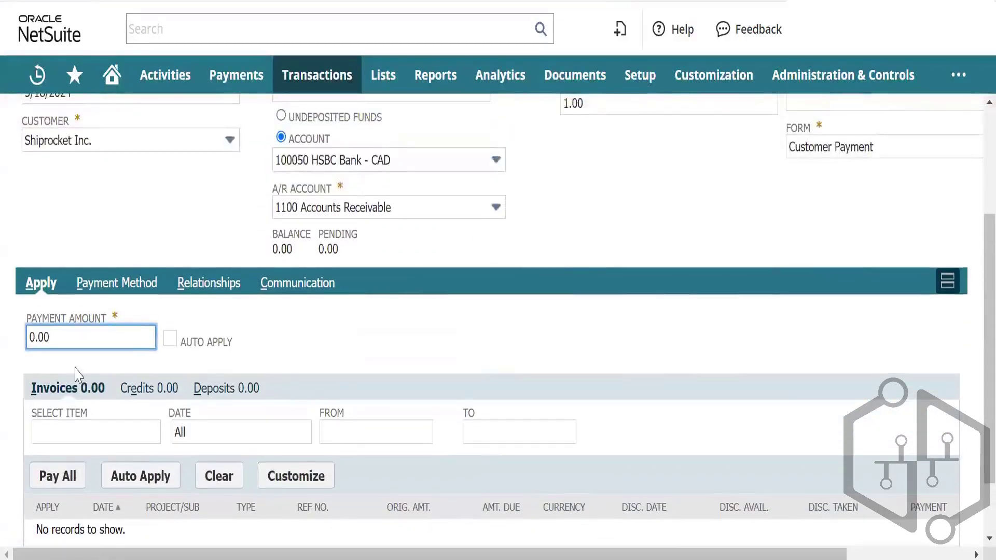
pyautogui.press('BackSpace')
pyautogui.press('BackSpace')
pyautogui.press('BackSpace')
pyautogui.press('BackSpace')
pyautogui.write('5')
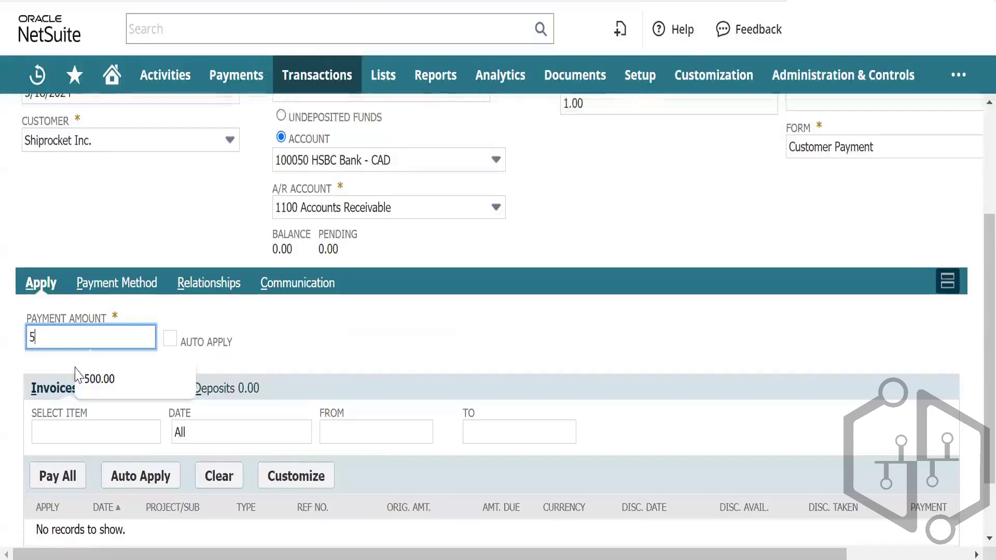
pyautogui.write('00')
pyautogui.press('Tab')
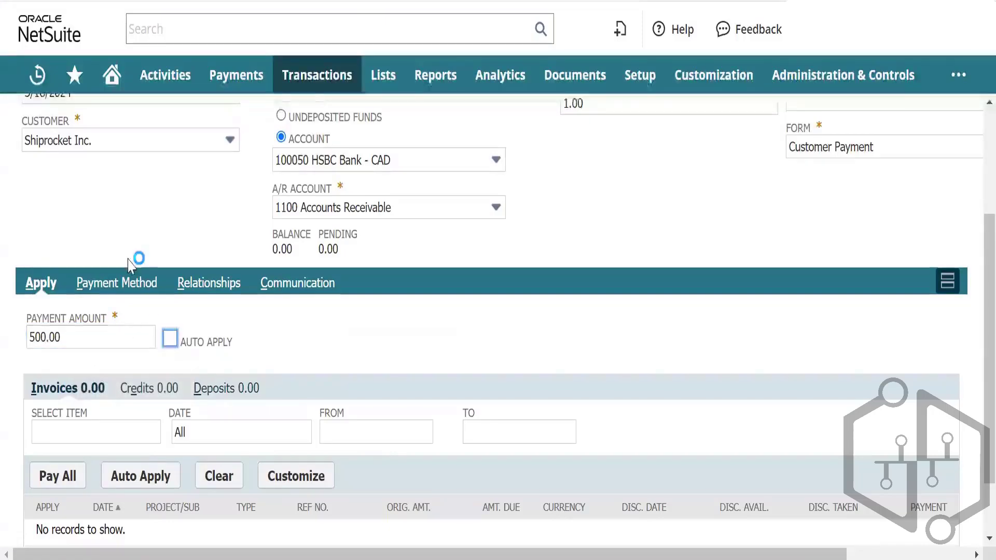
pyautogui.scroll(5, 130, 265)
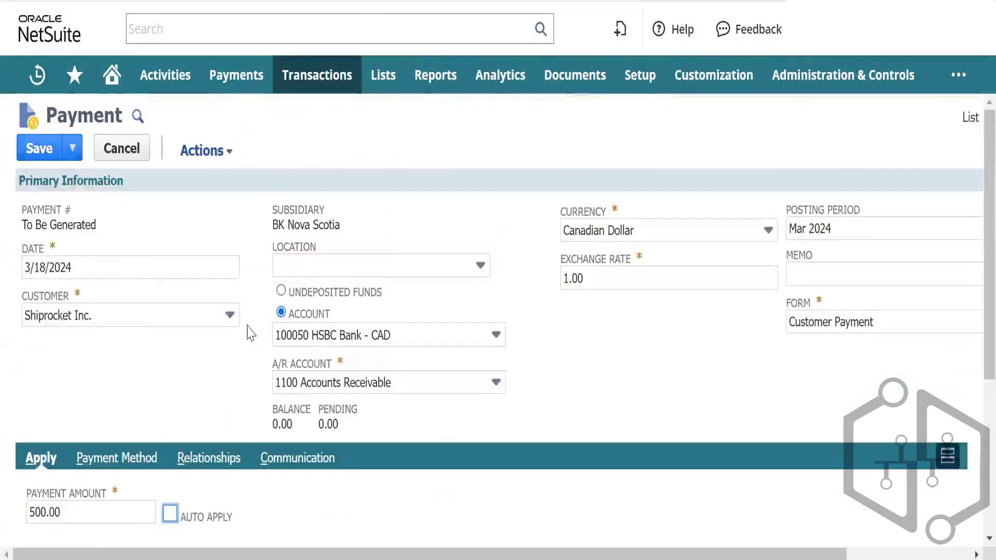
pyautogui.scroll(-5, 192, 349)
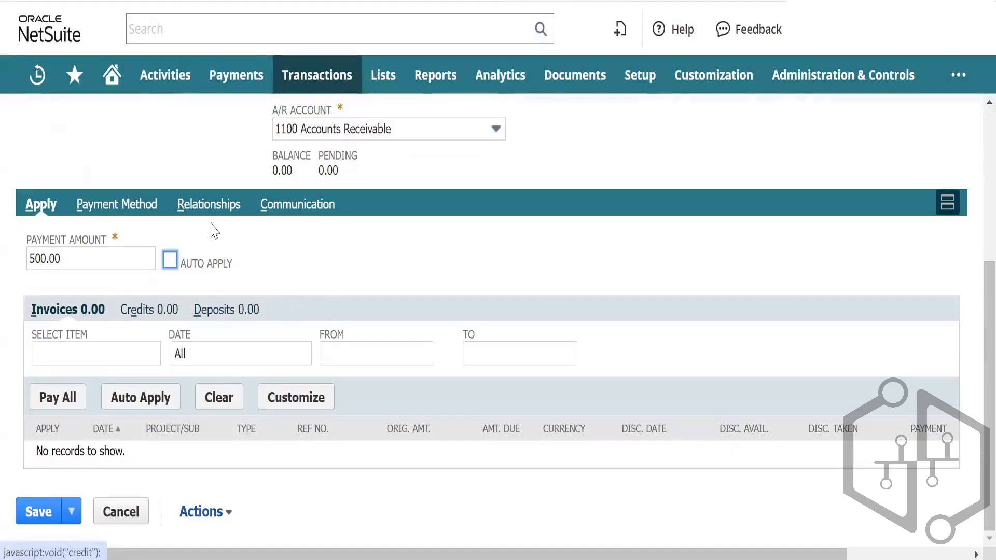
pyautogui.scroll(1, 156, 173)
pyautogui.scroll(4, 155, 172)
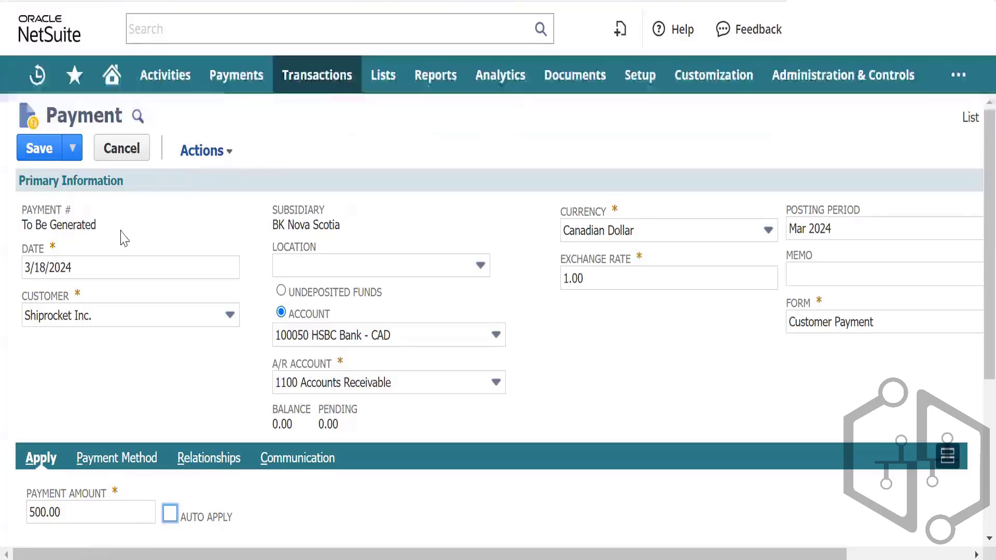
pyautogui.scroll(-5, 136, 407)
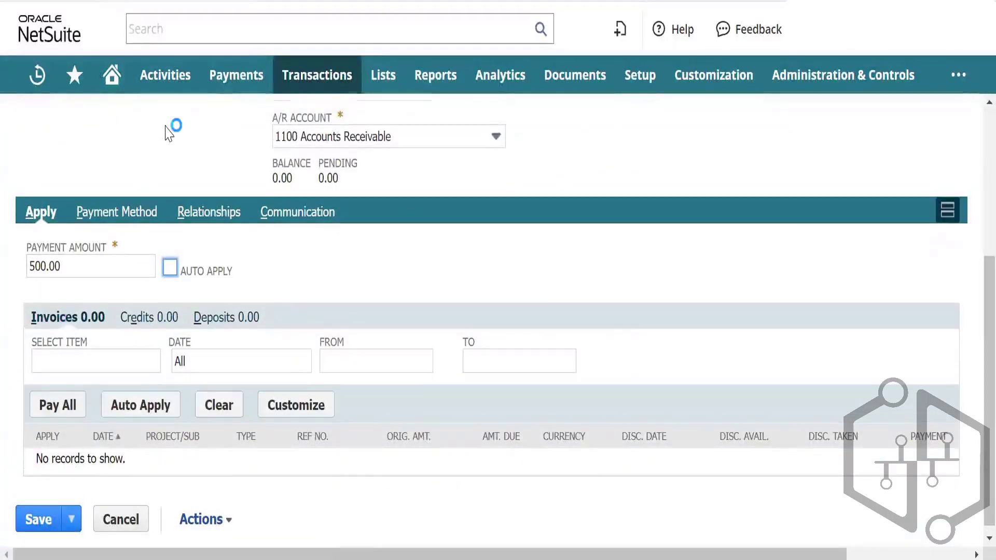
pyautogui.scroll(5, 165, 134)
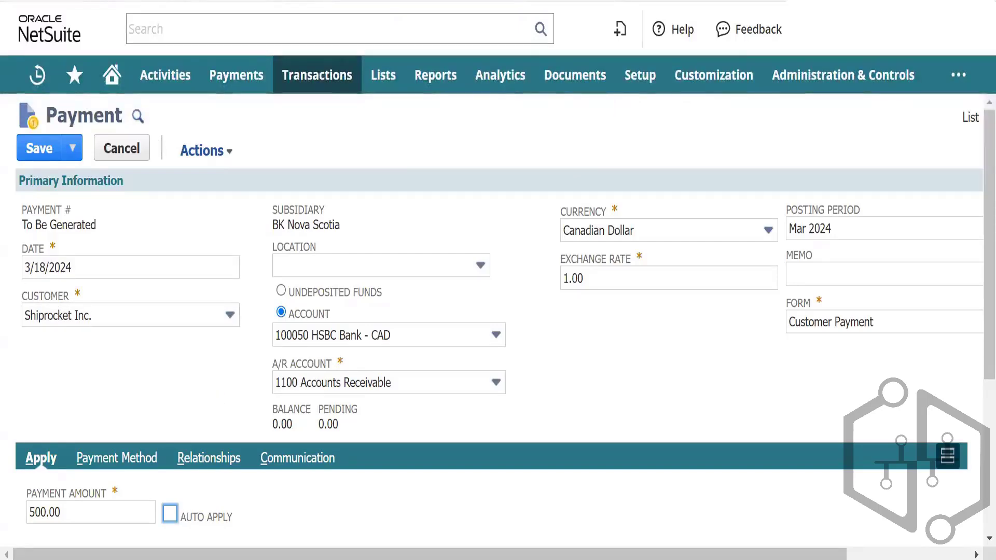
pyautogui.click(280, 261)
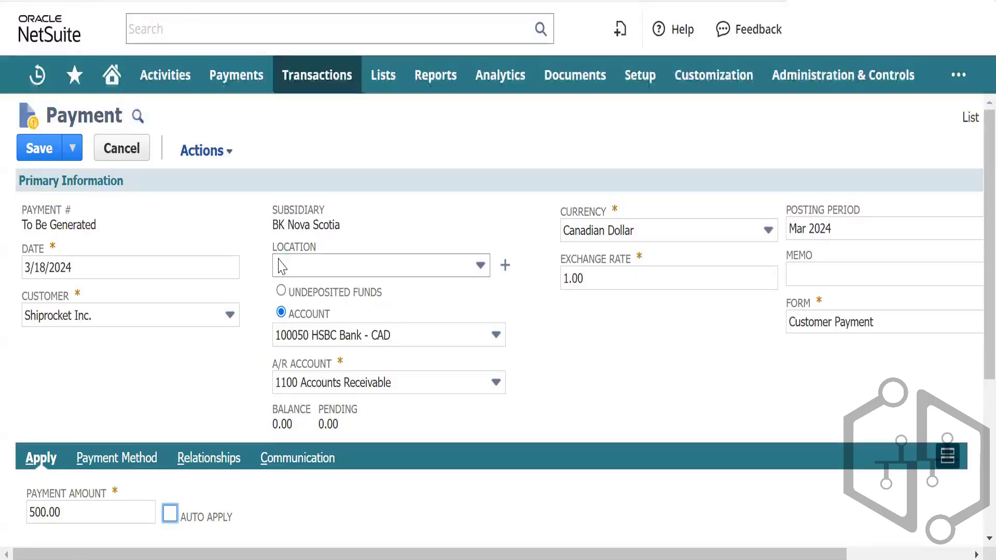
pyautogui.click(279, 260)
pyautogui.click(280, 260)
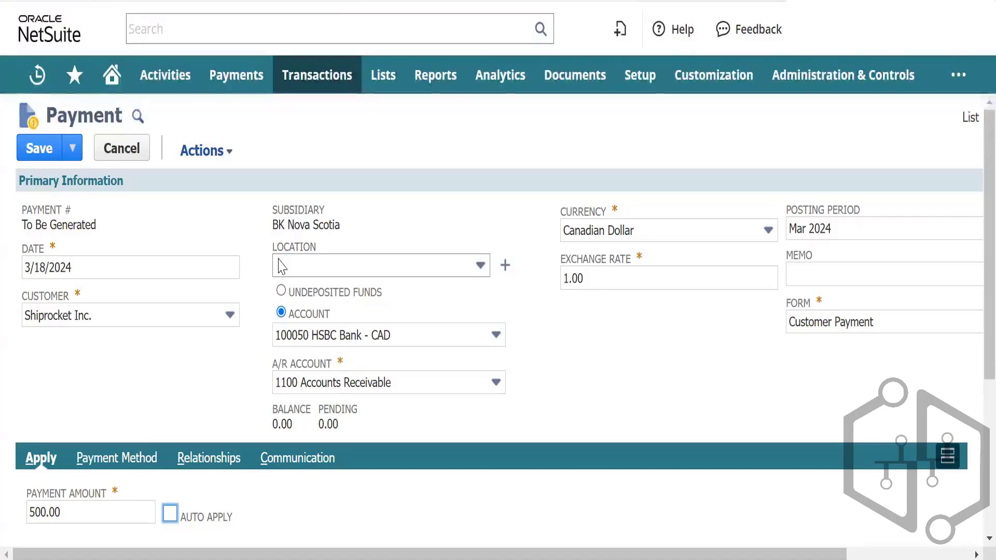
pyautogui.click(280, 263)
pyautogui.click(280, 260)
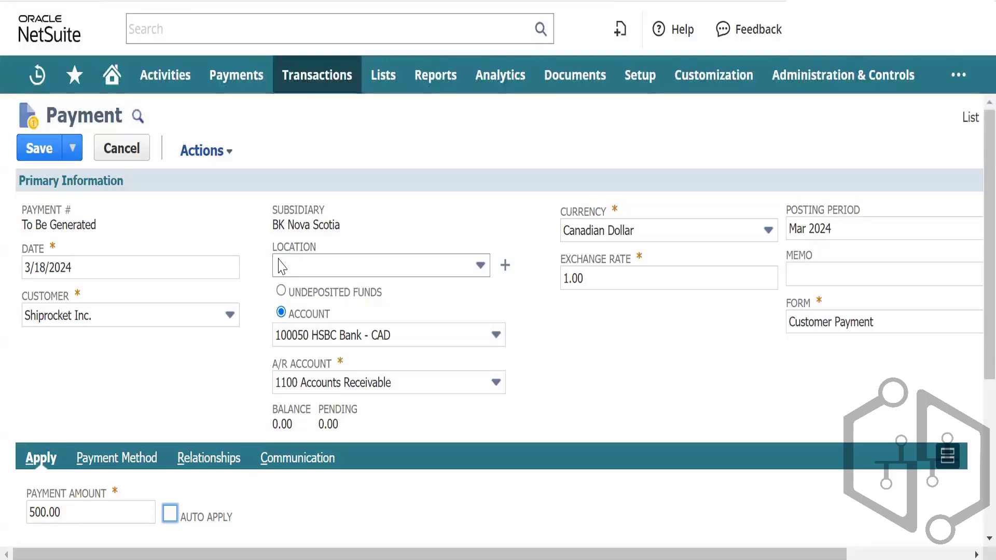
pyautogui.click(280, 266)
pyautogui.click(280, 265)
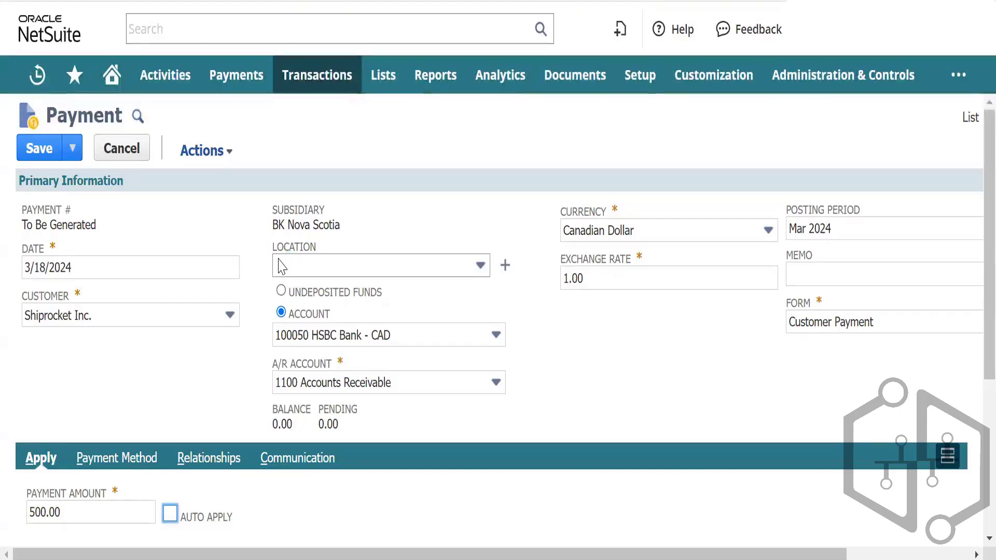
pyautogui.click(280, 263)
pyautogui.click(282, 265)
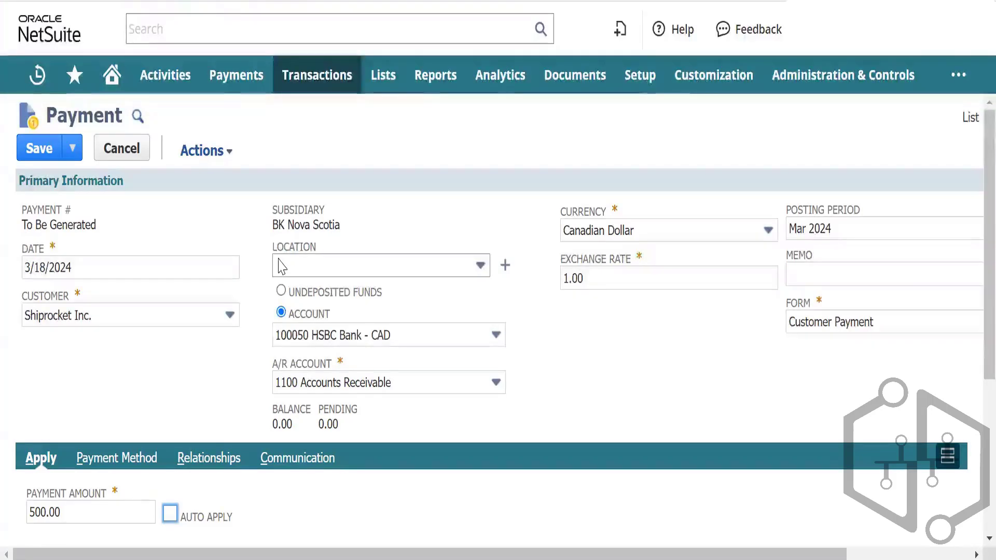
pyautogui.click(282, 264)
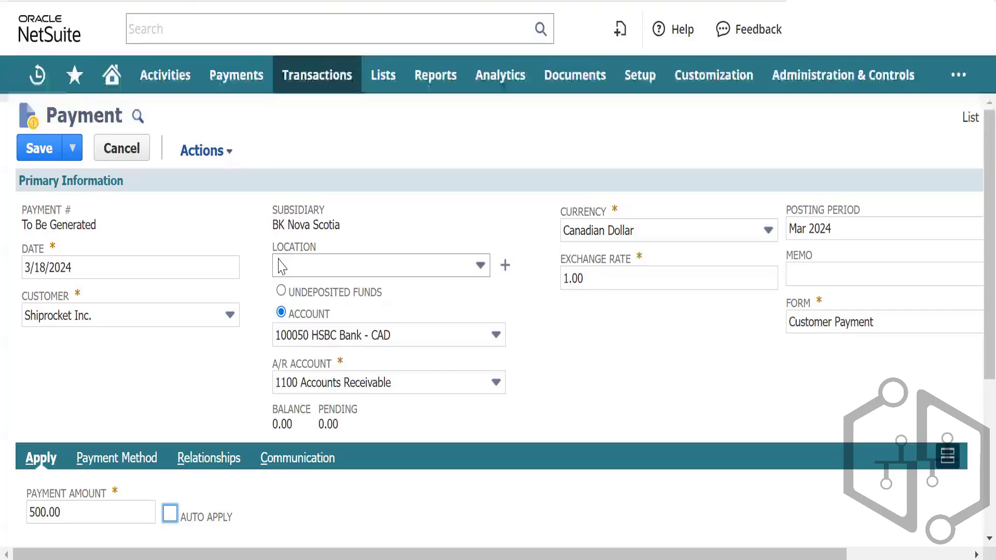
pyautogui.click(282, 265)
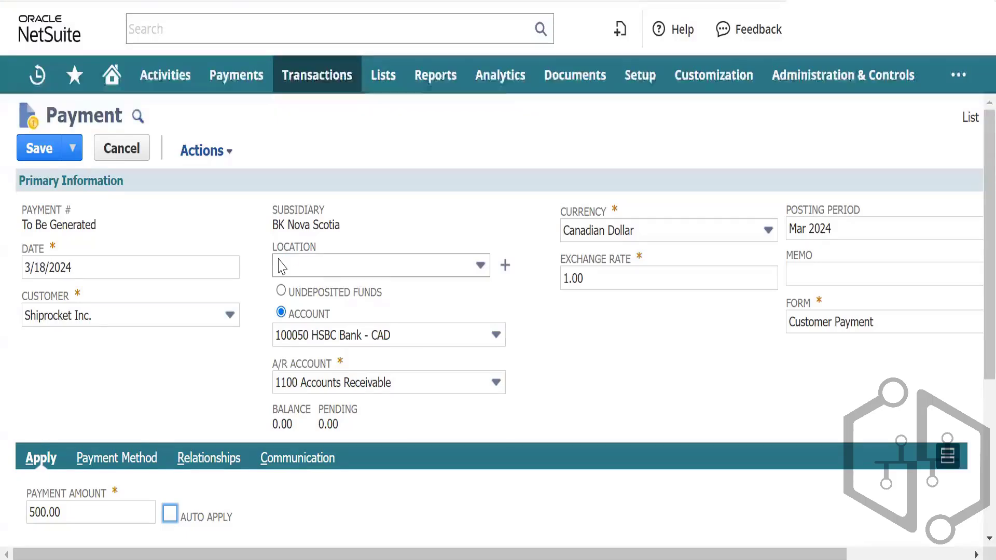
pyautogui.click(279, 261)
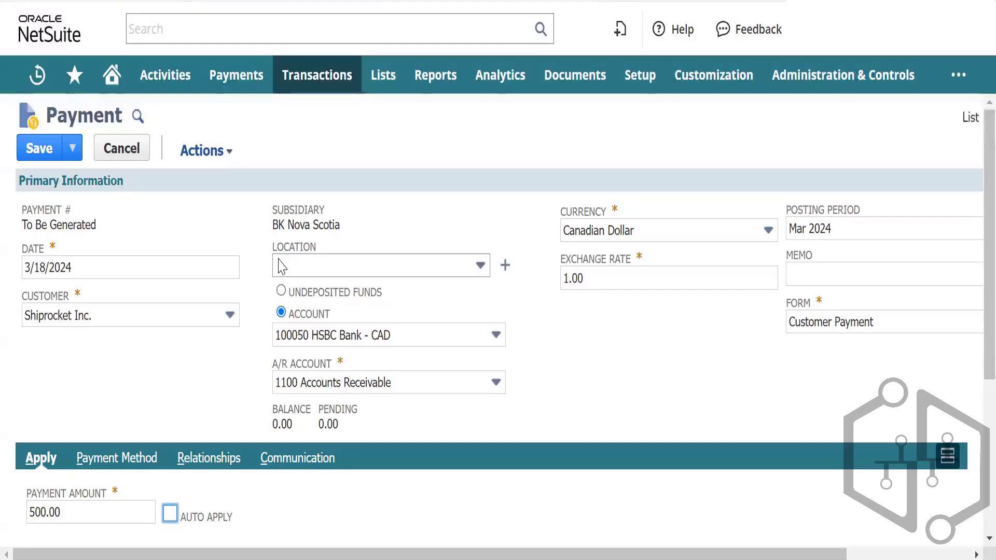
pyautogui.click(279, 261)
pyautogui.click(280, 265)
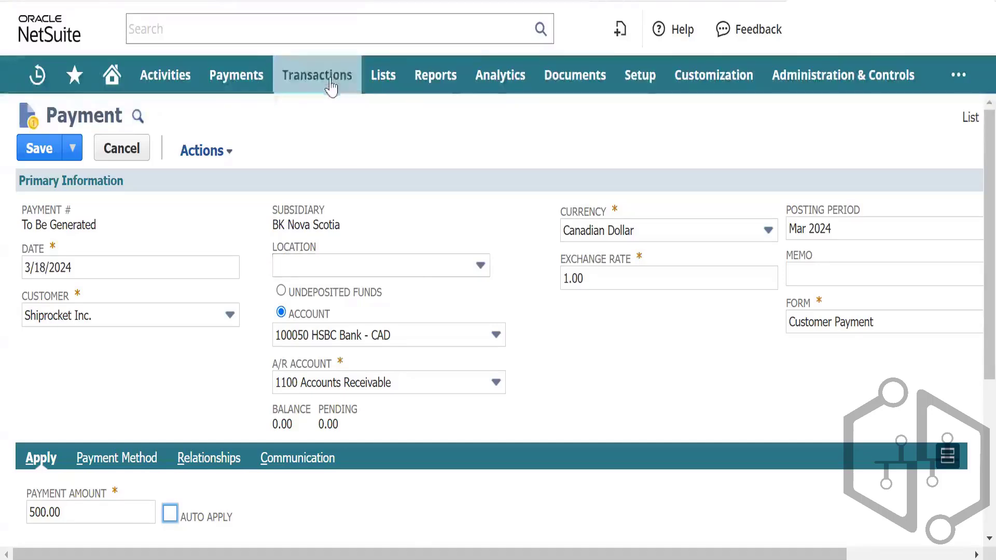
# Open the chart of accounts list.
pyautogui.moveTo(343, 78)
pyautogui.moveTo(377, 88)
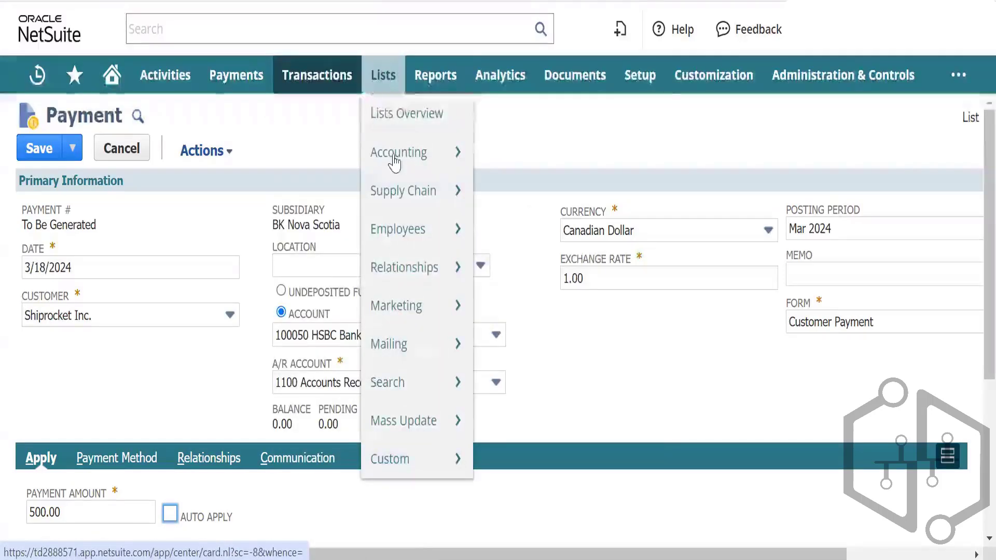
pyautogui.moveTo(456, 156)
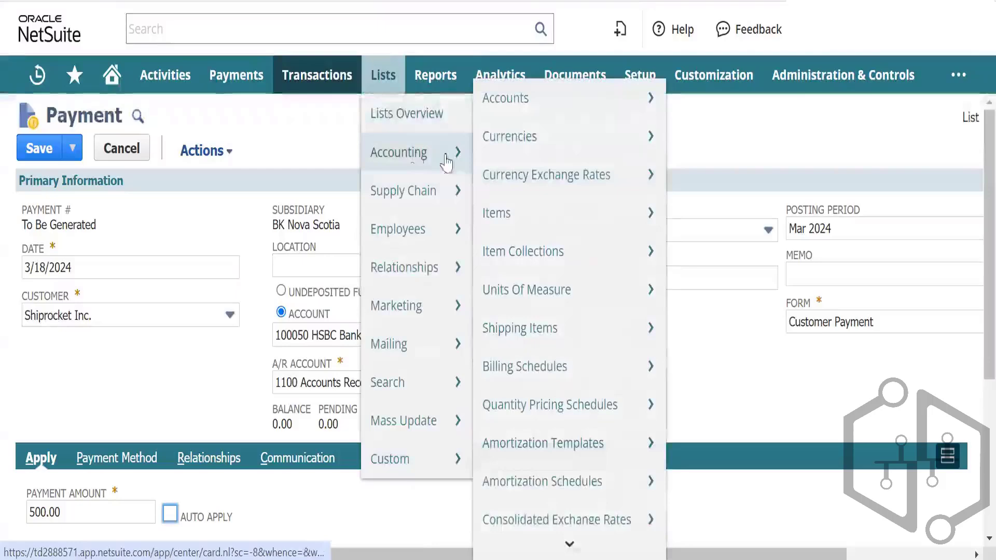
pyautogui.click(549, 104)
pyautogui.click(569, 103)
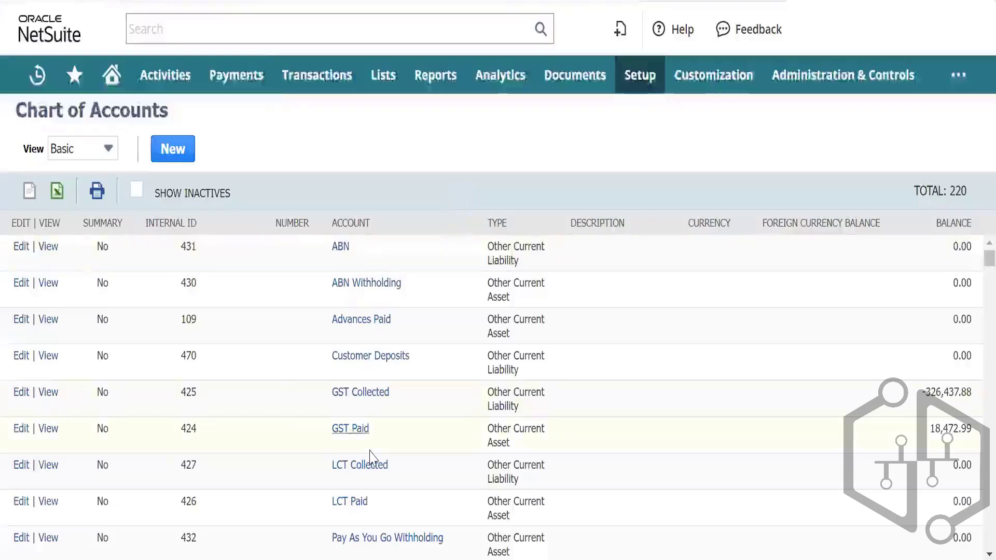
# Search the chart of accounts for "customer" and check the account type of the Customer Deposits account.
pyautogui.hotkey('ctrl', 'f')
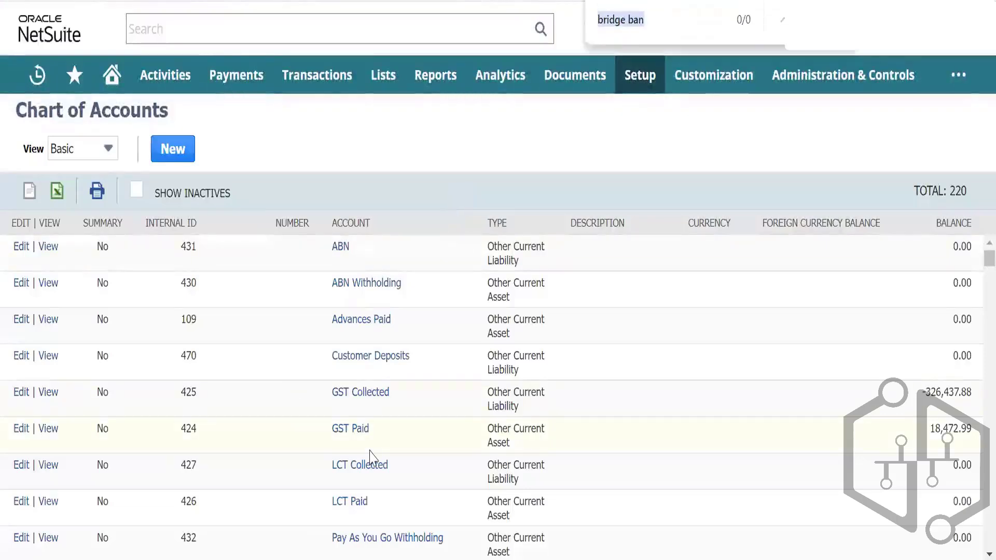
pyautogui.write('c')
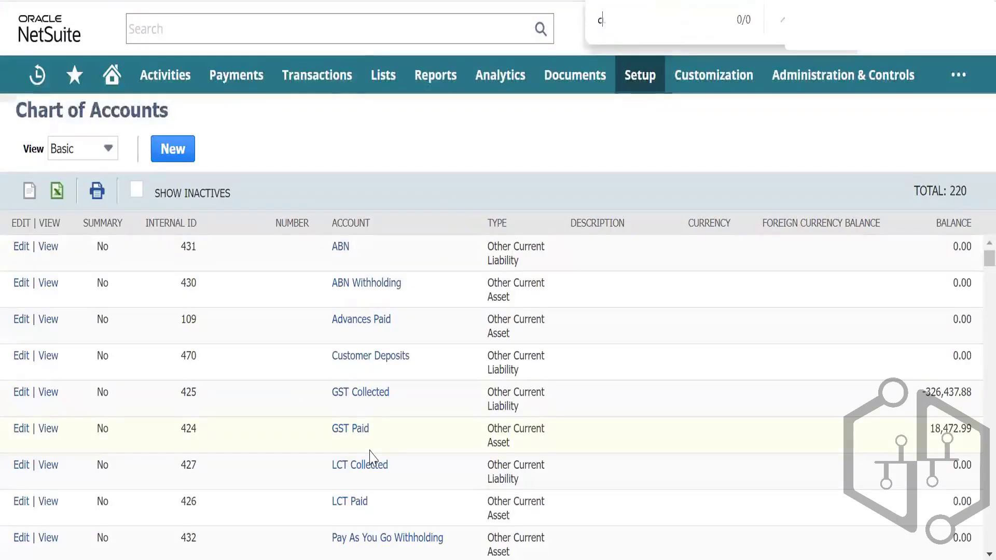
pyautogui.write('ustomer')
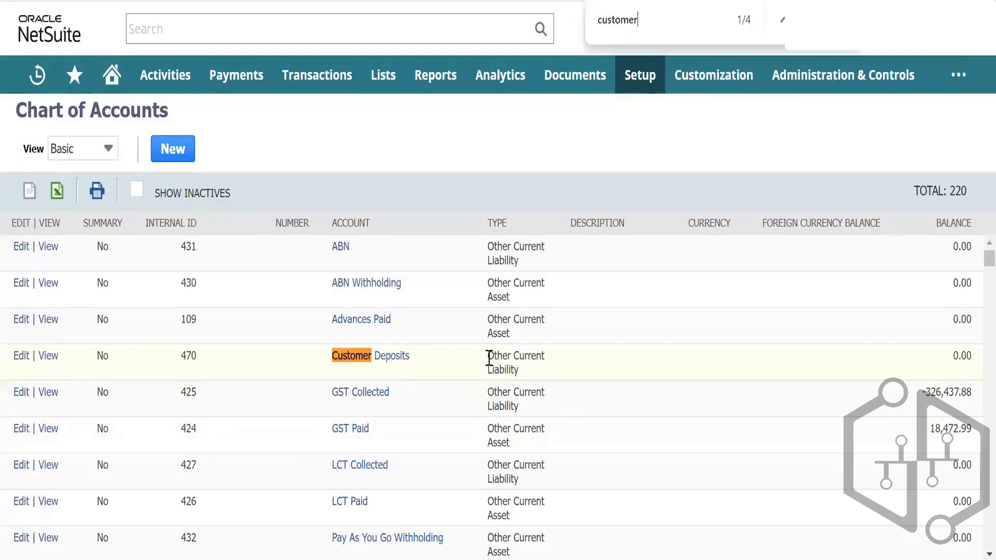
pyautogui.moveTo(489, 357); pyautogui.dragTo(534, 374)
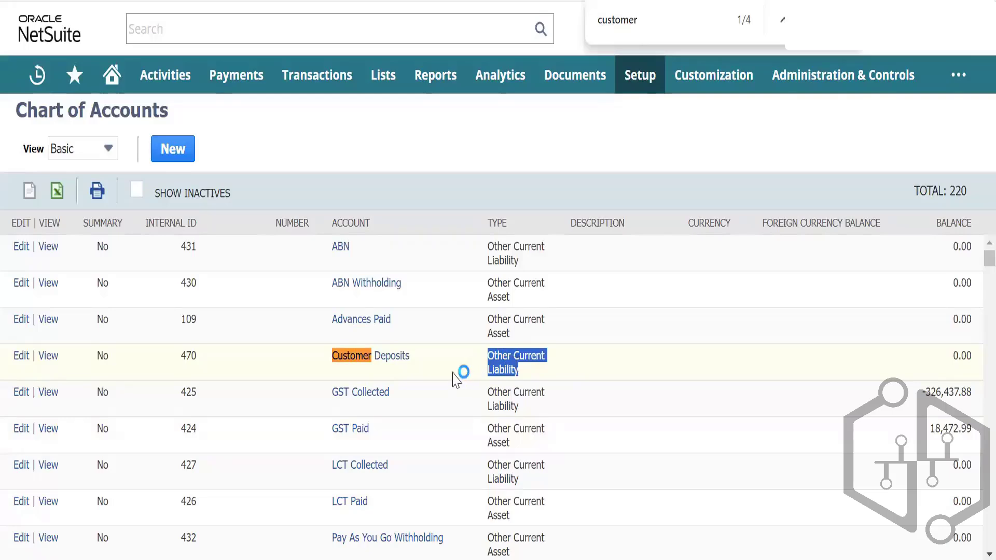
pyautogui.scroll(-1, 446, 368)
pyautogui.scroll(1, 447, 367)
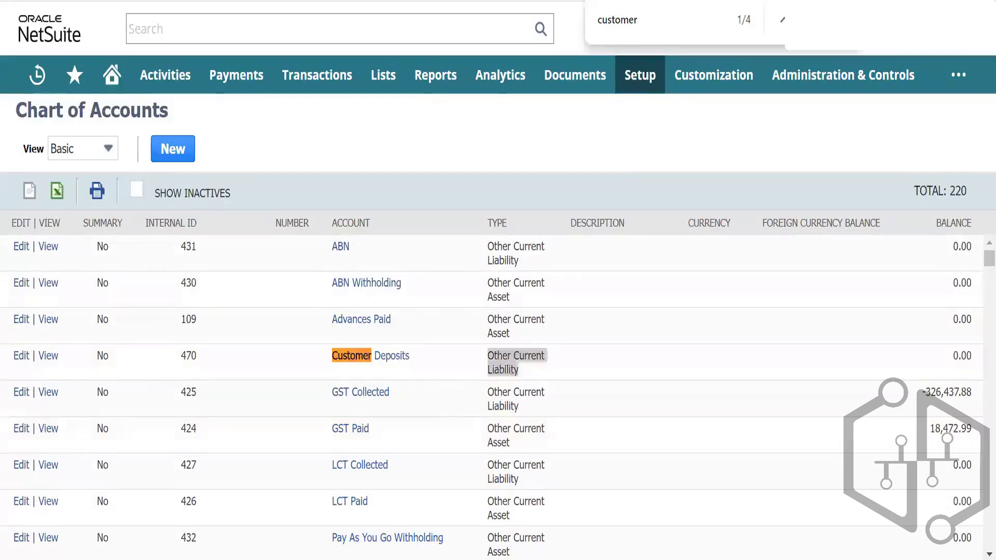
pyautogui.press('Escape')
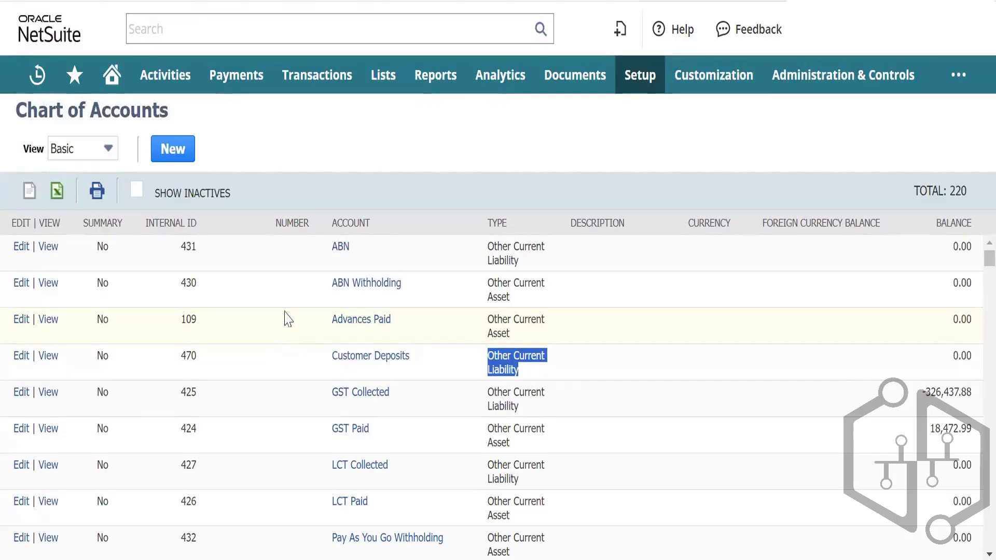
pyautogui.scroll(-1, 287, 319)
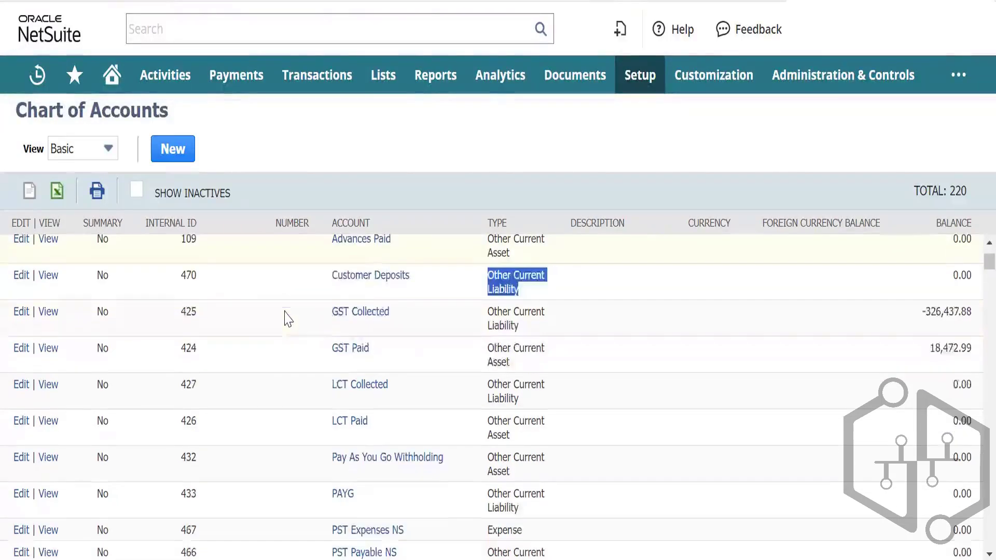
pyautogui.scroll(1, 287, 319)
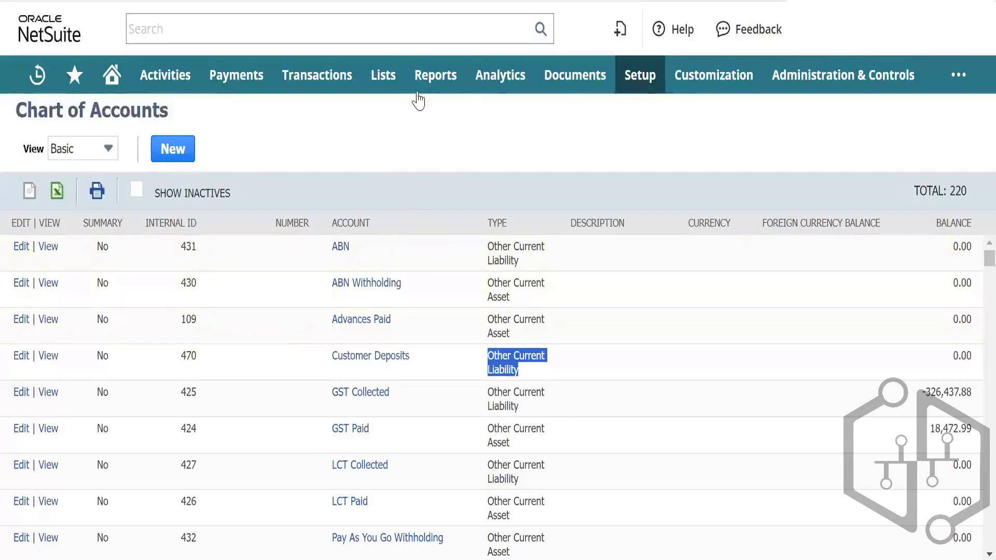
# Open the A/R Register report from the customer and receivables reports in a new browser tab.
pyautogui.moveTo(423, 83)
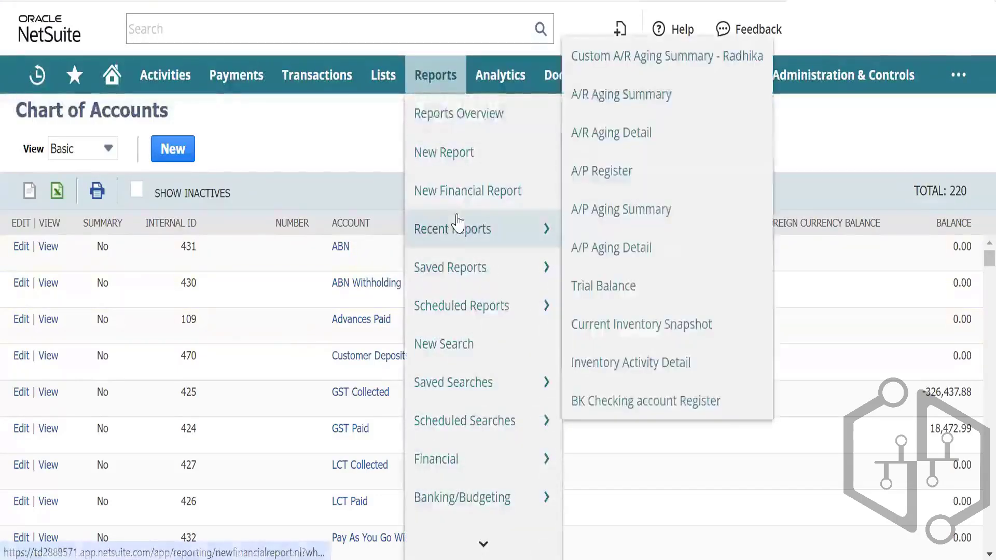
pyautogui.scroll(-3, 456, 223)
pyautogui.scroll(-3, 456, 223)
pyautogui.moveTo(456, 223)
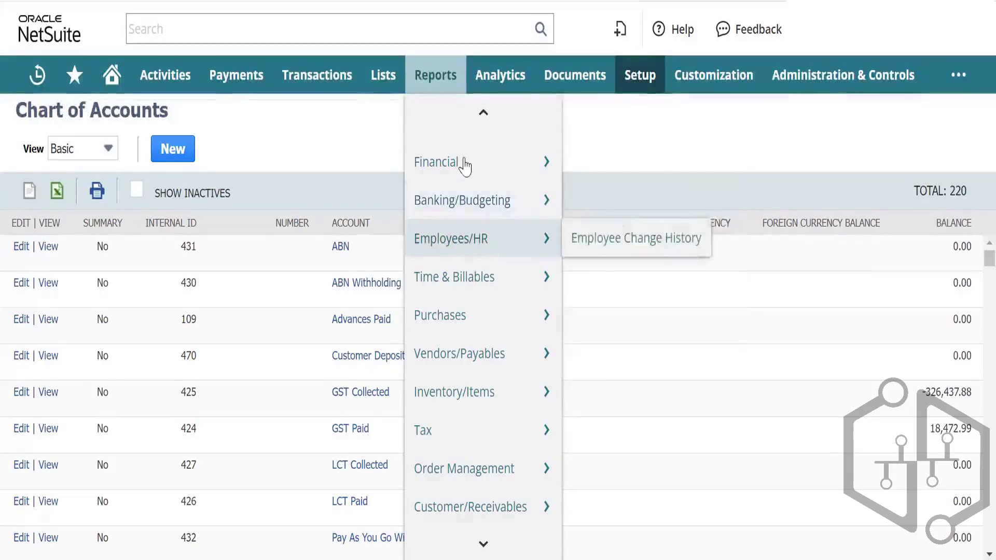
pyautogui.scroll(-6, 465, 166)
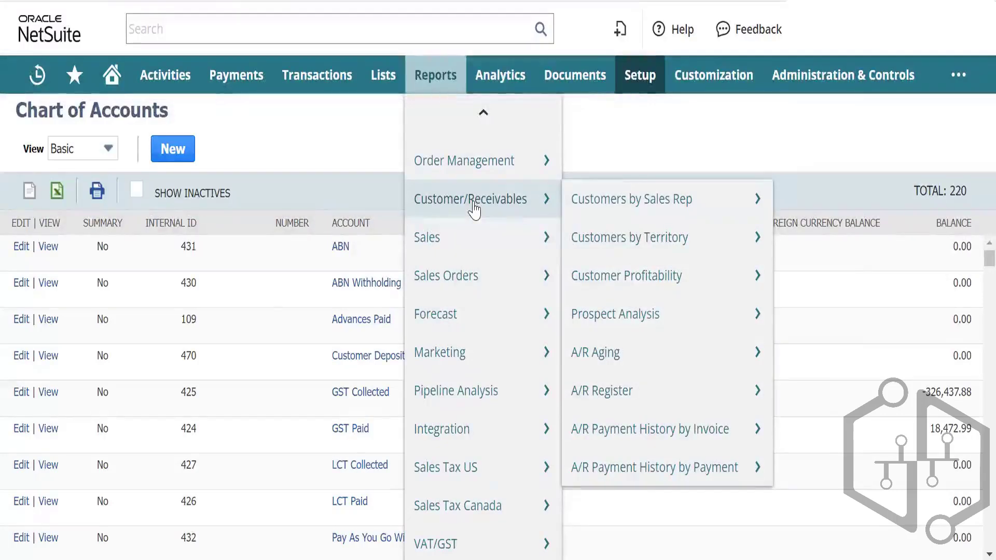
pyautogui.moveTo(604, 203)
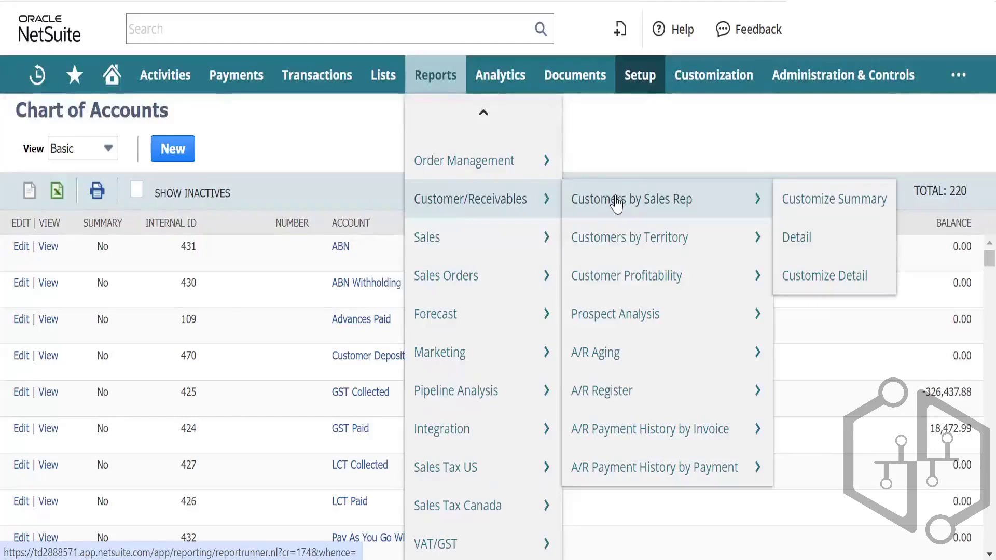
pyautogui.moveTo(612, 245)
pyautogui.moveTo(618, 278)
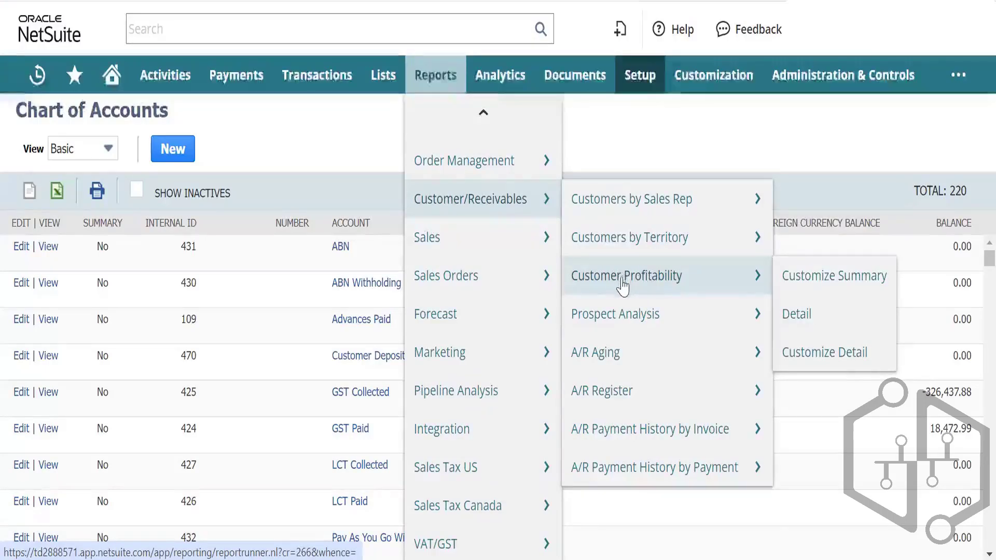
pyautogui.moveTo(635, 322)
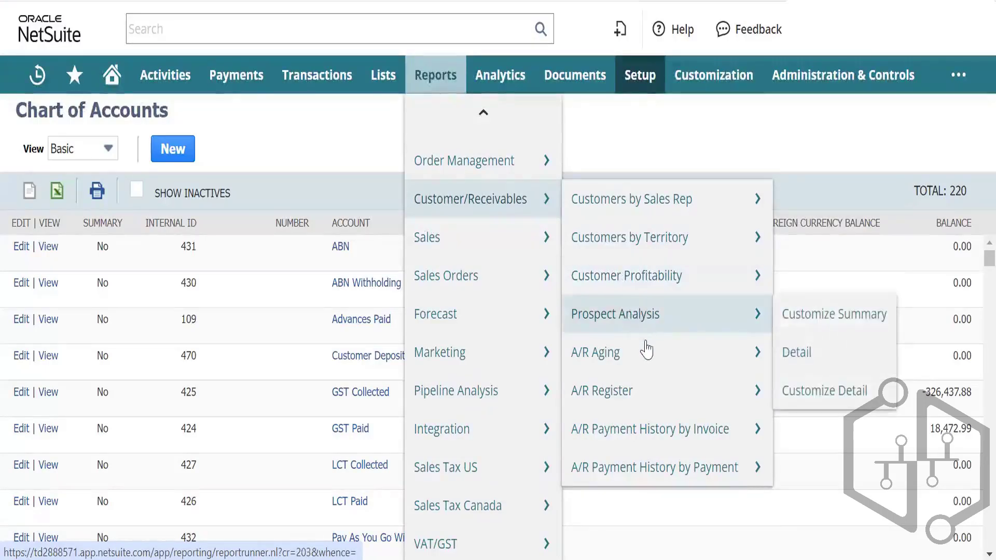
pyautogui.moveTo(628, 400)
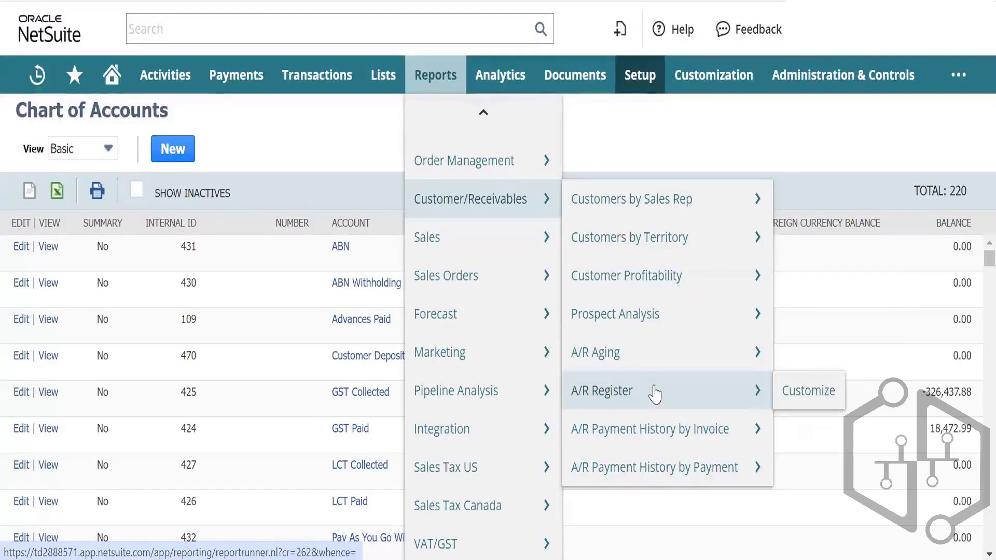
pyautogui.moveTo(643, 355)
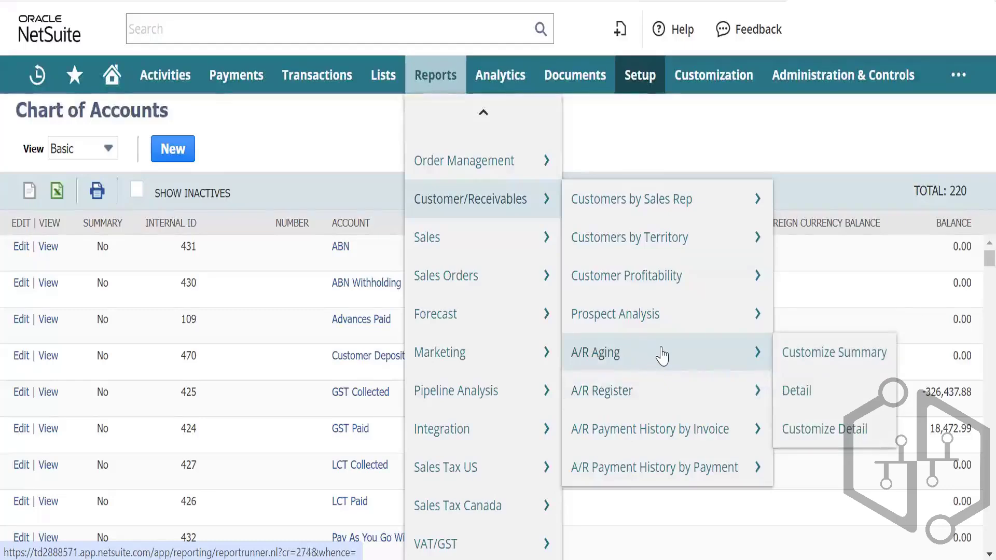
pyautogui.rightClick(630, 389)
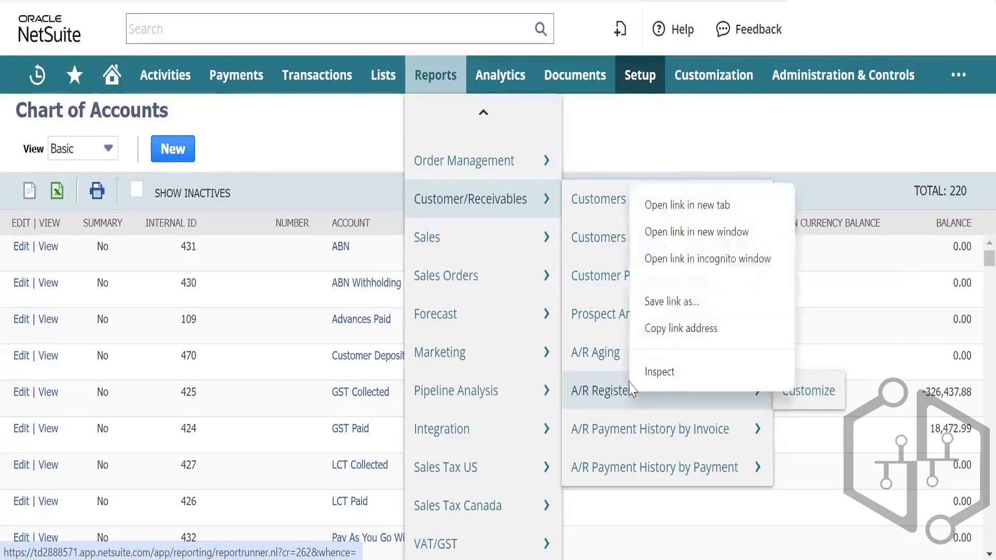
pyautogui.click(680, 204)
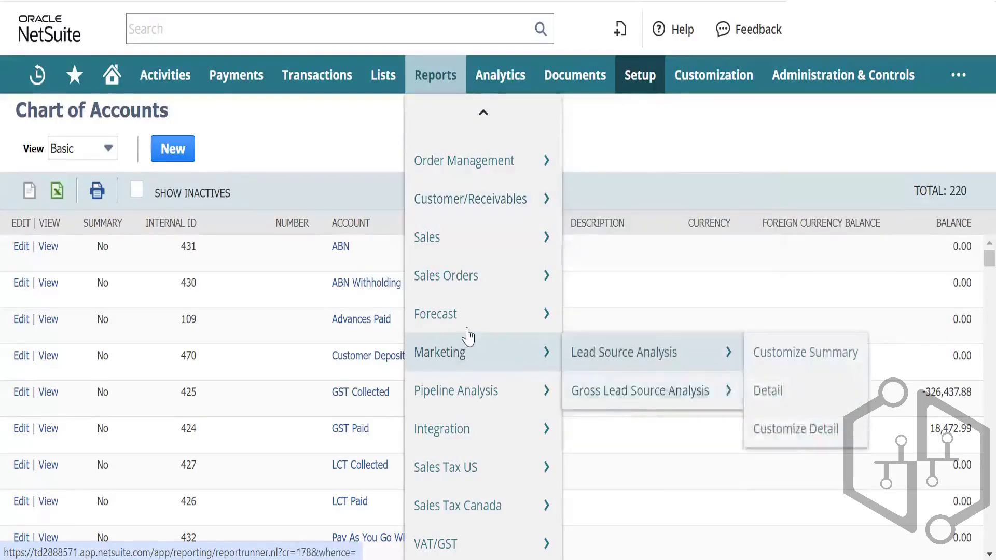
pyautogui.moveTo(476, 408)
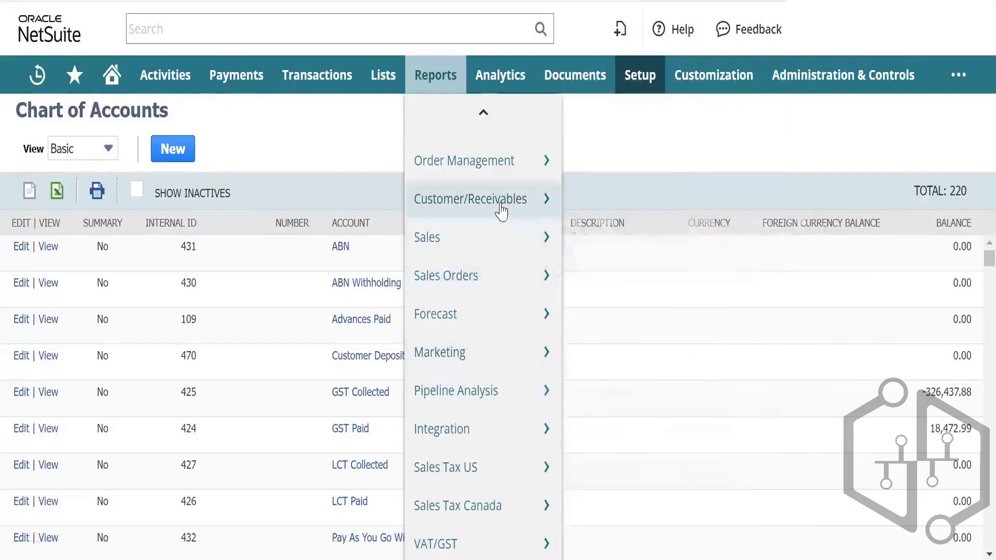
# Open the A/R Payment History by Invoice report from the customer and receivables reports in a new browser tab.
pyautogui.moveTo(506, 202)
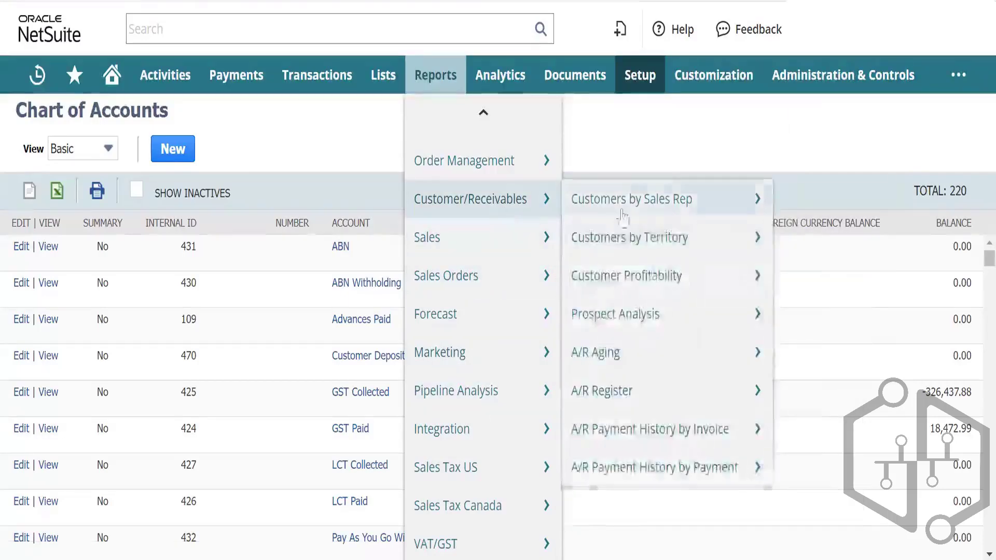
pyautogui.rightClick(680, 427)
pyautogui.click(747, 238)
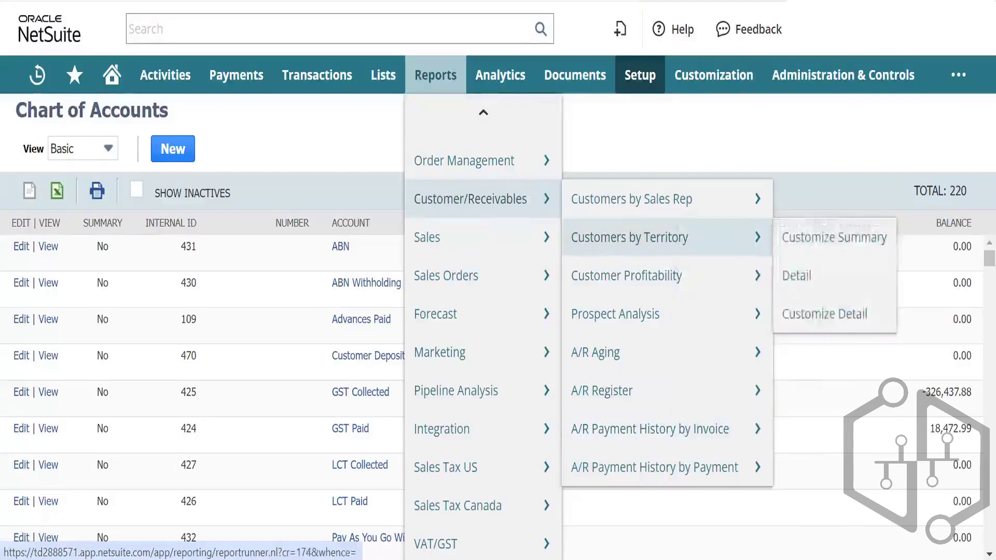
# Switch to the A/R Register report, set its subsidiary context to BK Nova Scotia and refresh it.
pyautogui.hotkey('ctrl', 'Tab')
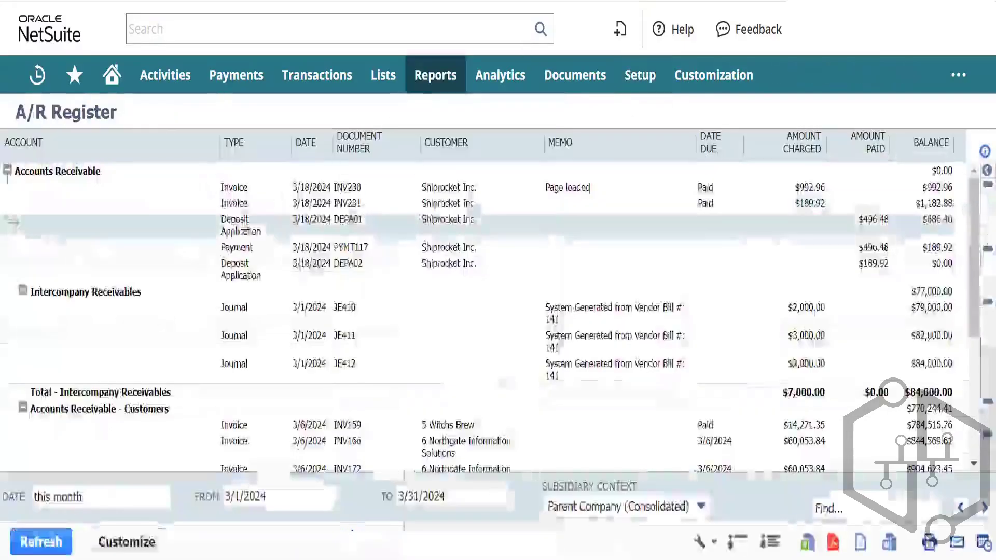
pyautogui.click(696, 507)
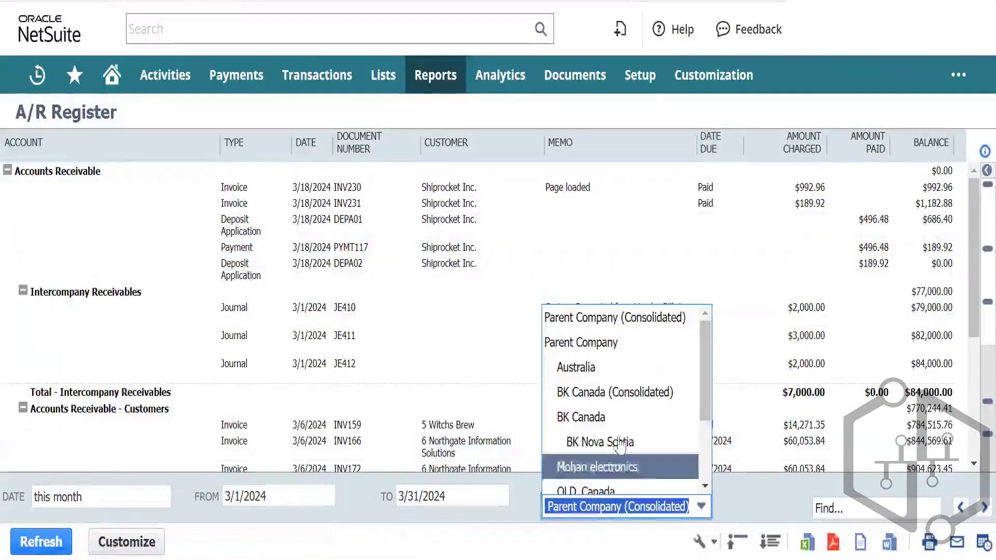
pyautogui.scroll(-2, 594, 412)
pyautogui.click(593, 412)
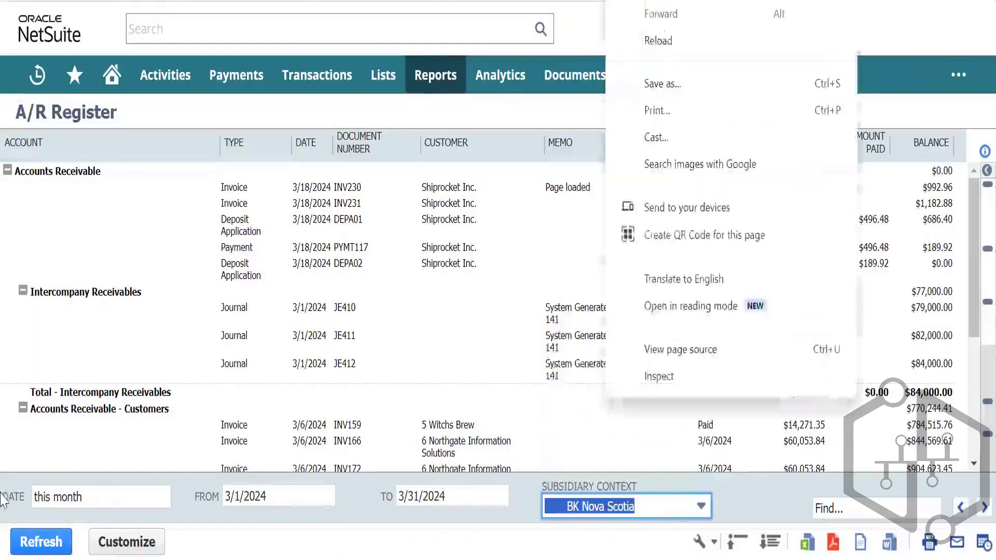
pyautogui.click(41, 547)
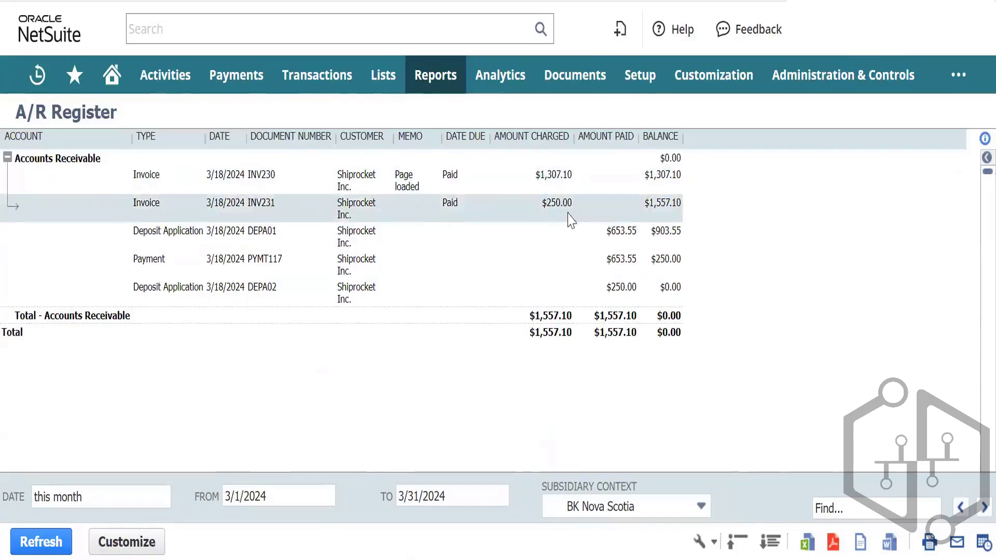
# Examine the charged, paid and balance amounts of the Shiprocket Inc. invoices and deposit applications in the A/R Register.
pyautogui.click(506, 203)
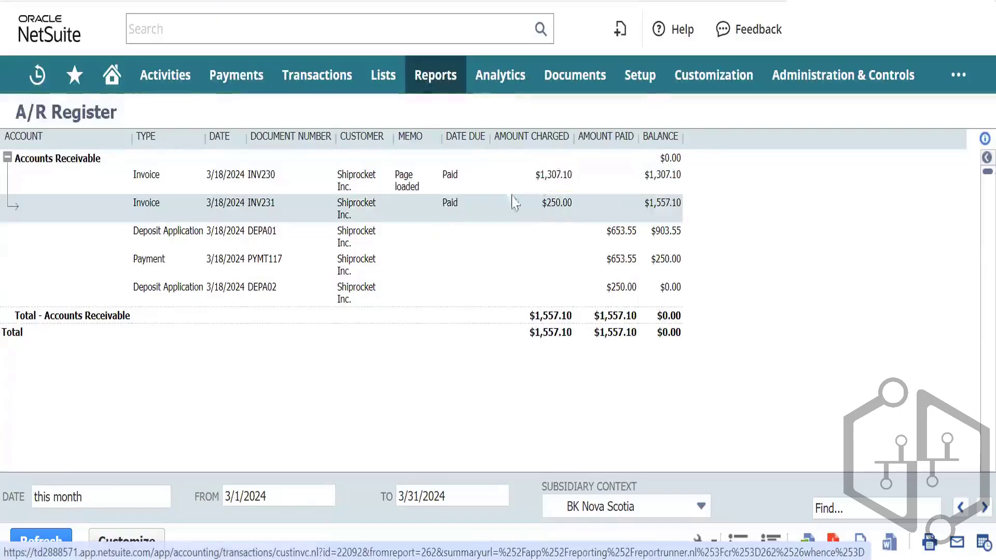
pyautogui.click(619, 232)
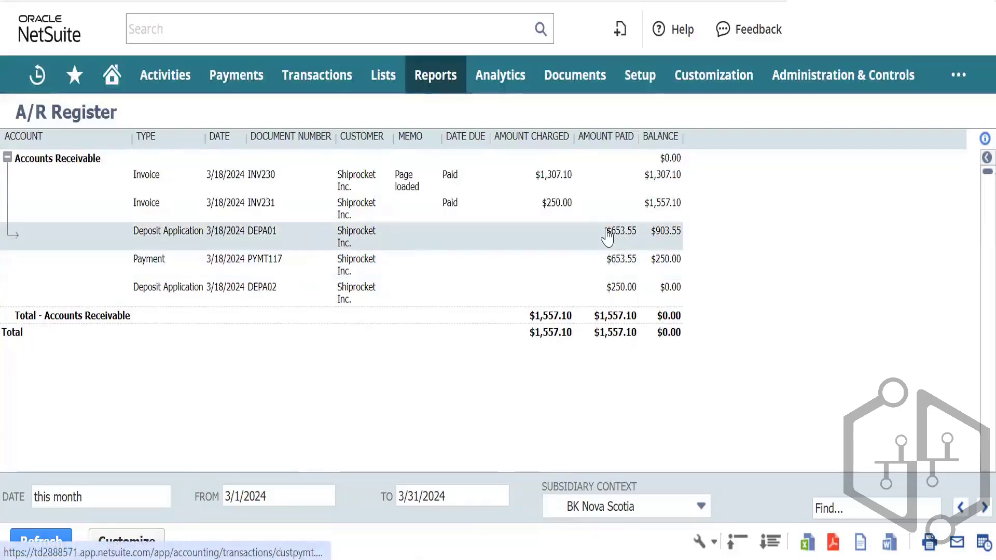
pyautogui.click(539, 199)
pyautogui.moveTo(540, 201); pyautogui.dragTo(679, 218)
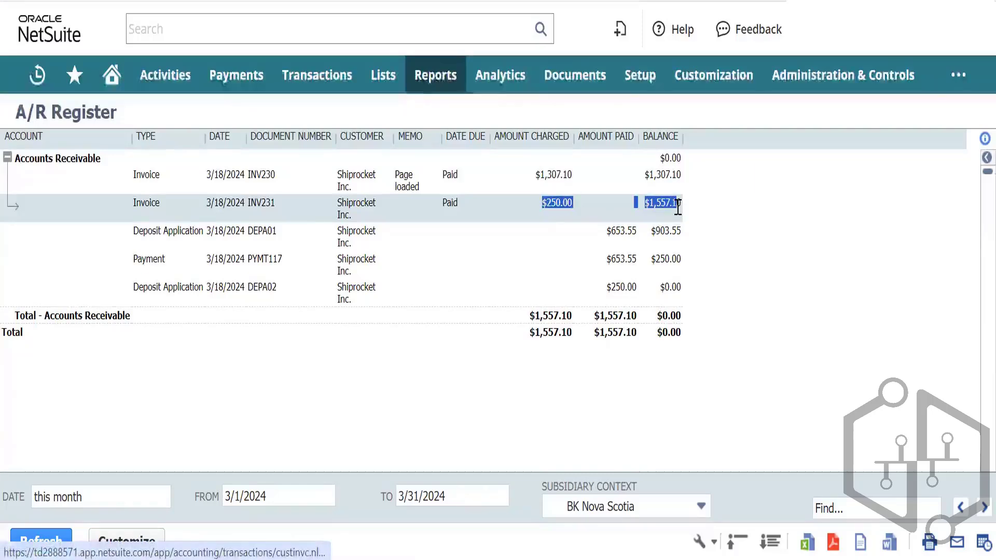
pyautogui.moveTo(501, 203); pyautogui.dragTo(517, 183)
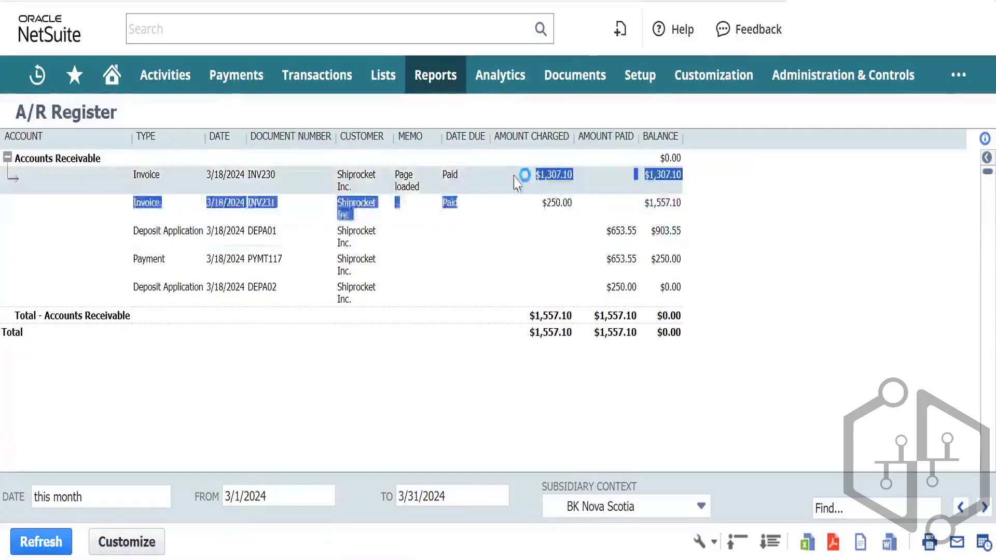
pyautogui.click(524, 192)
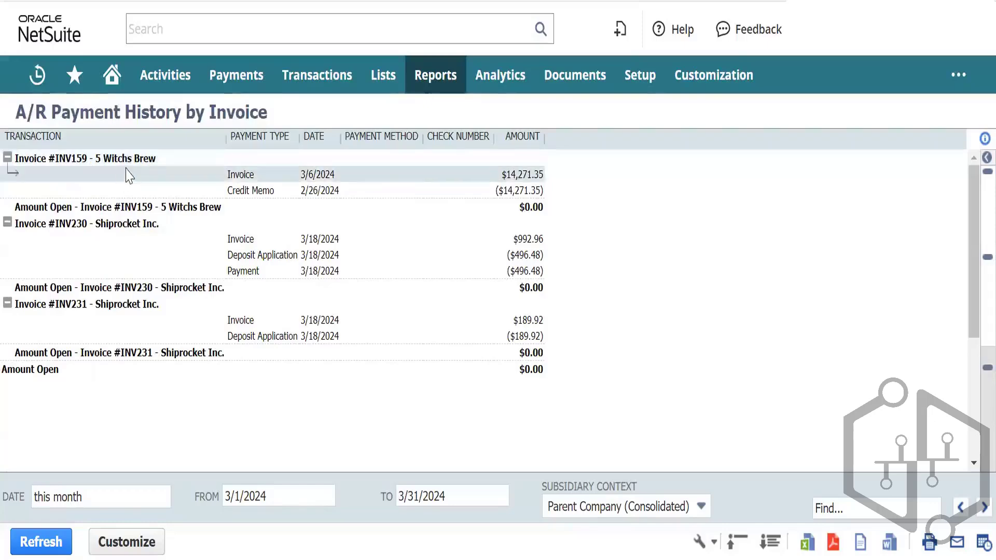
# Review the invoice lines in A/R Payment History by Invoice and open the A/R Payment History by Payment report.
pyautogui.click(278, 176)
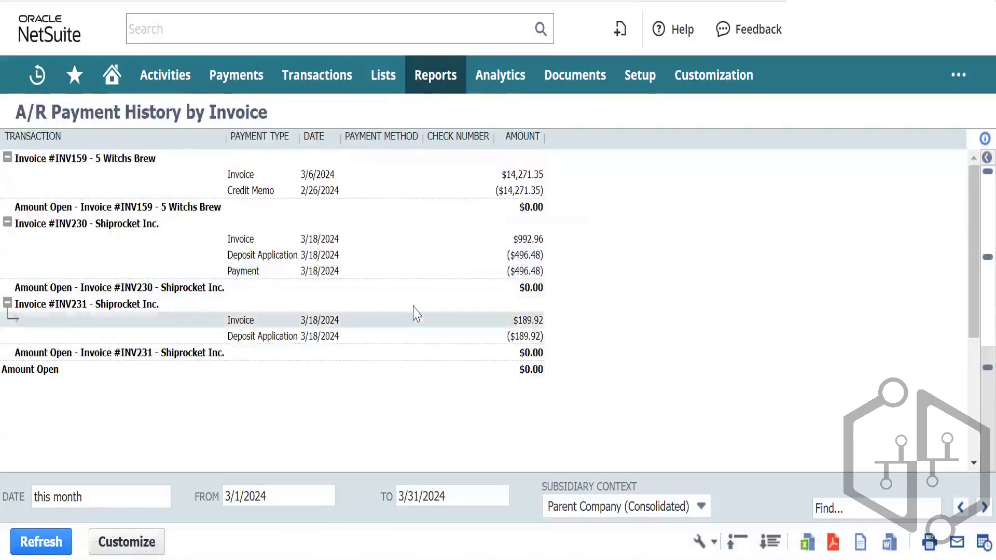
pyautogui.moveTo(421, 76)
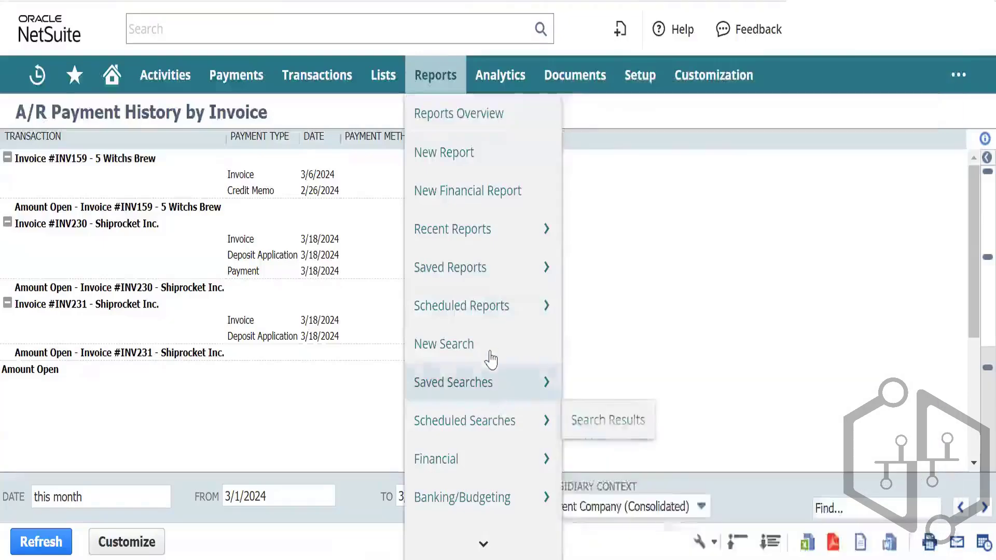
pyautogui.scroll(-8, 493, 423)
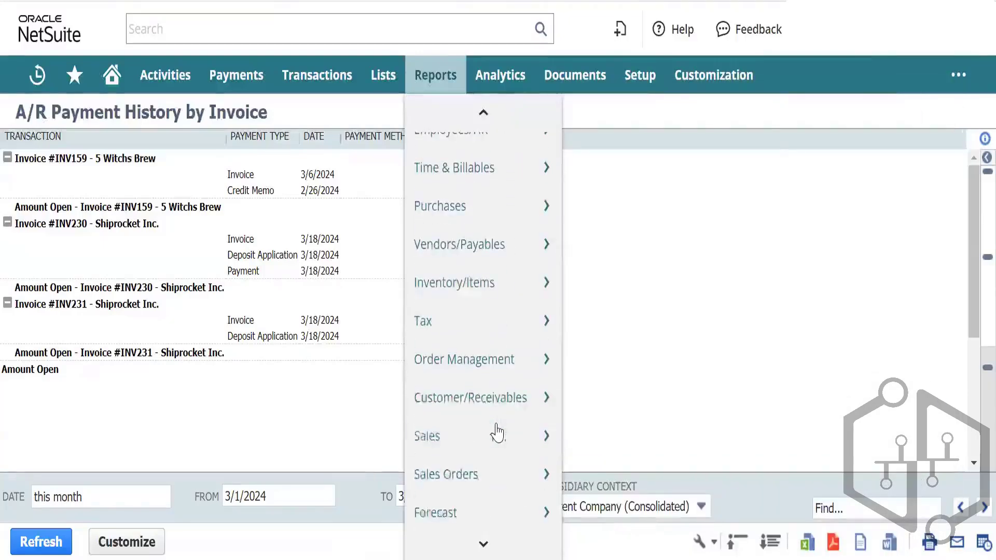
pyautogui.scroll(-1, 494, 429)
pyautogui.moveTo(512, 372)
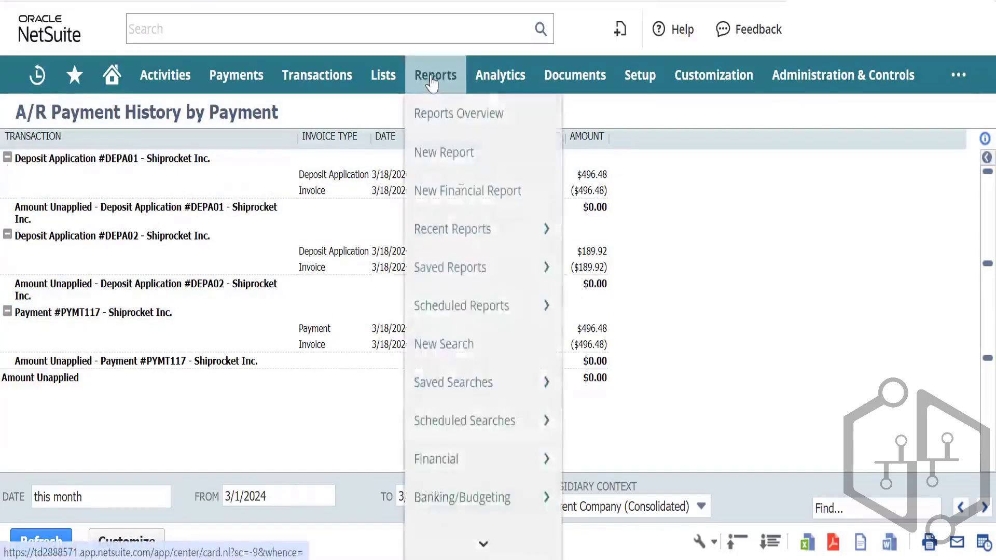
# Open the Sales by Item summary report from the sales reports.
pyautogui.scroll(-5, 471, 344)
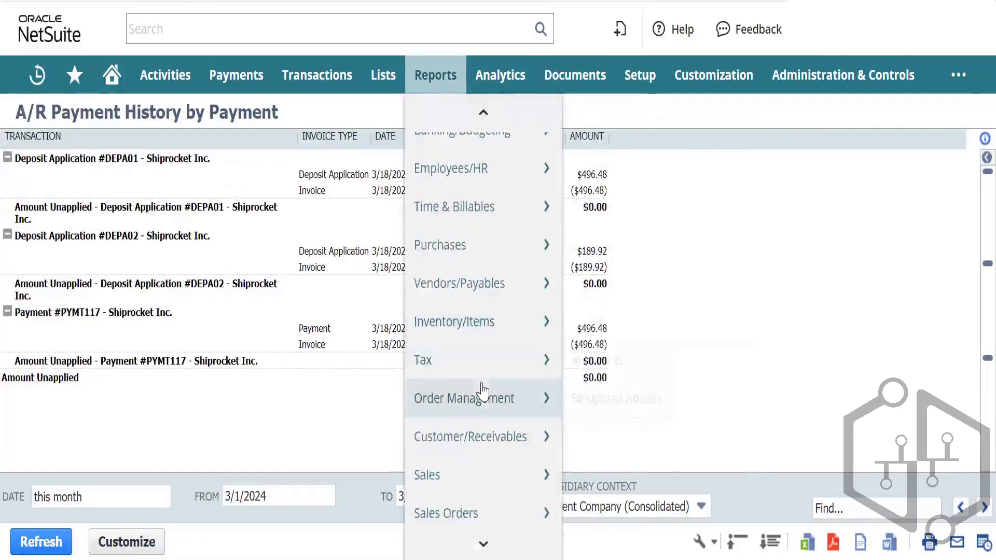
pyautogui.scroll(-3, 482, 392)
pyautogui.moveTo(452, 278)
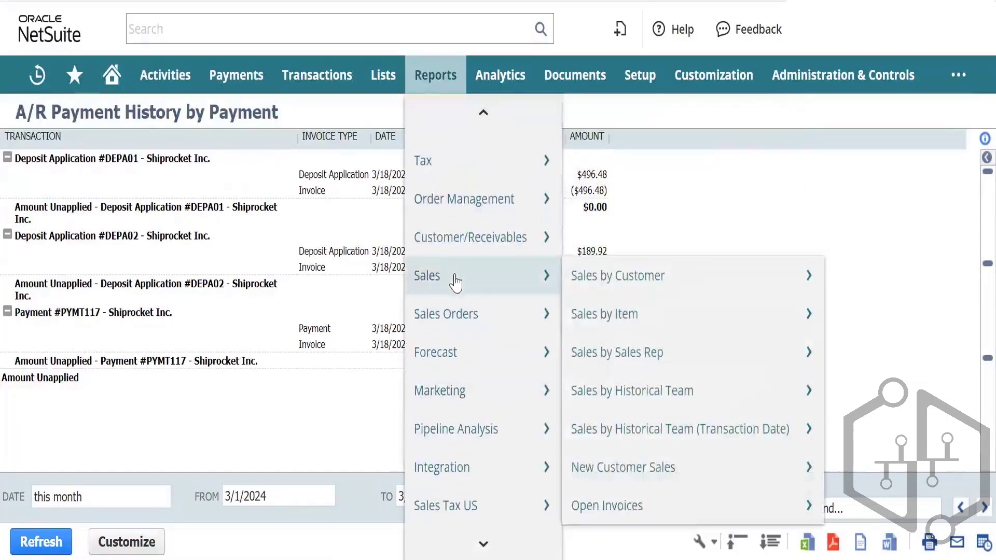
pyautogui.moveTo(571, 283)
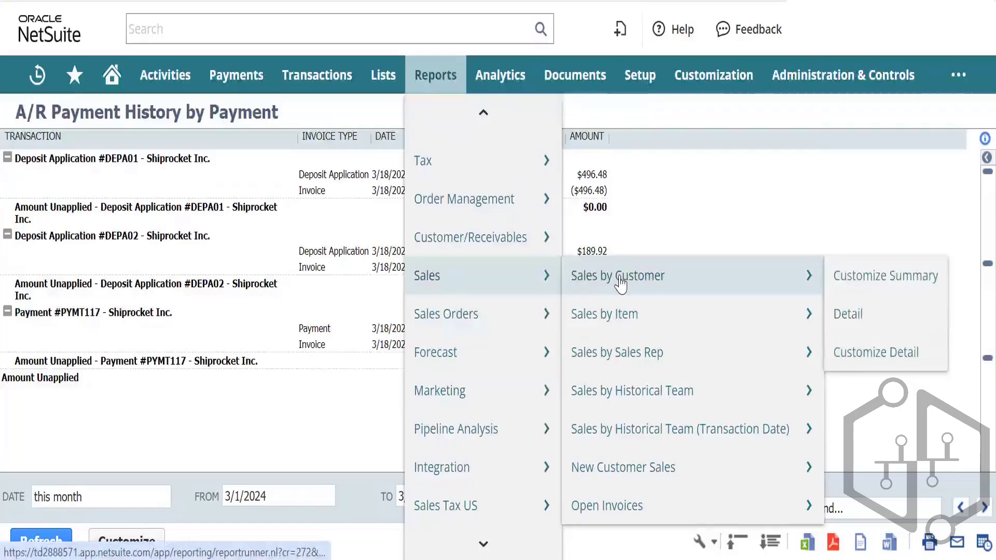
pyautogui.moveTo(626, 317)
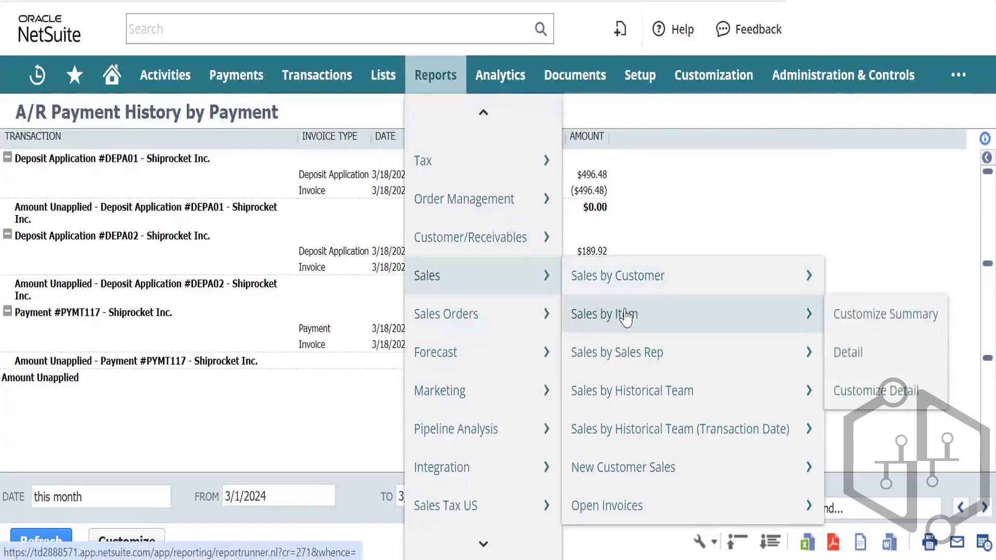
pyautogui.moveTo(655, 505)
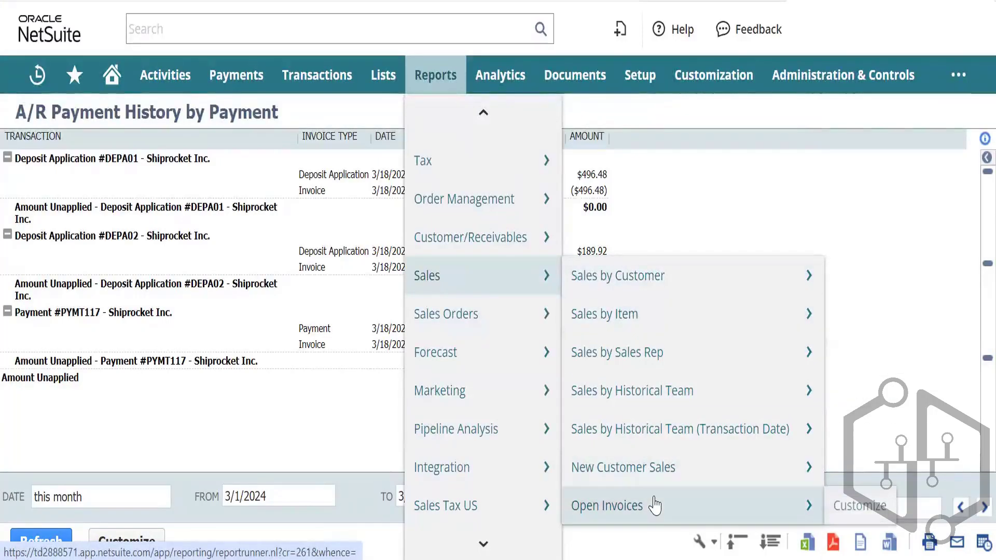
pyautogui.click(653, 317)
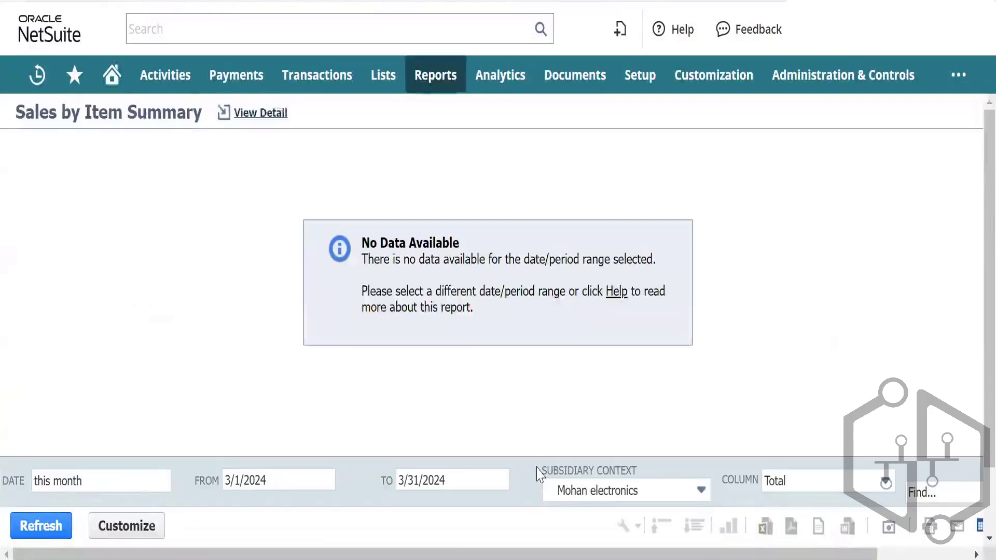
# Set the Sales by Item Summary's subsidiary context to BK Nova Scotia and refresh the report.
pyautogui.click(601, 493)
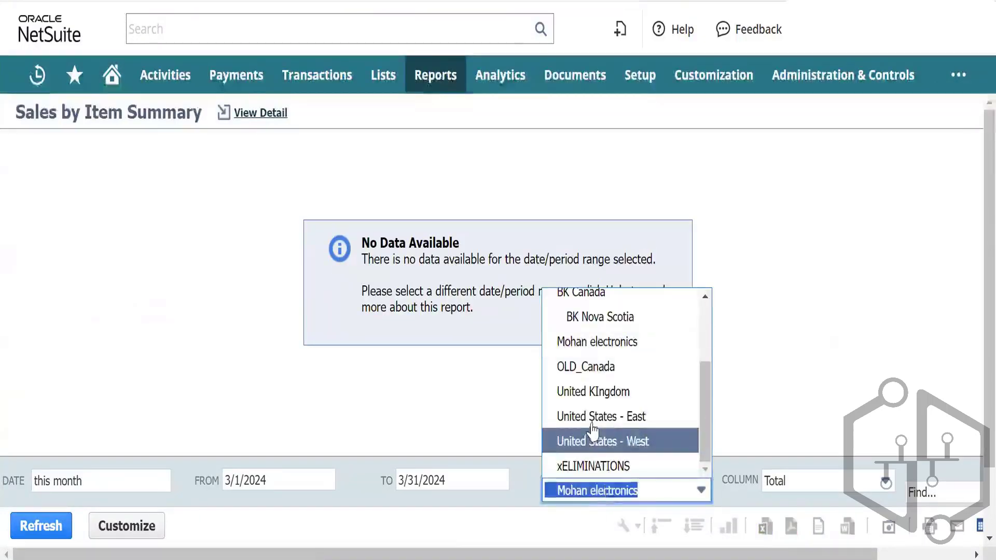
pyautogui.scroll(3, 594, 425)
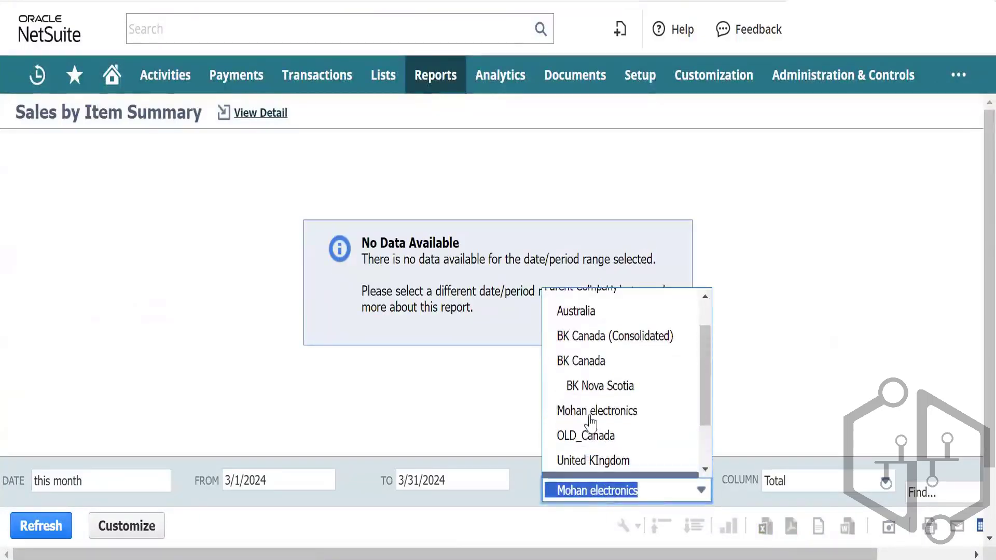
pyautogui.click(601, 384)
pyautogui.click(42, 530)
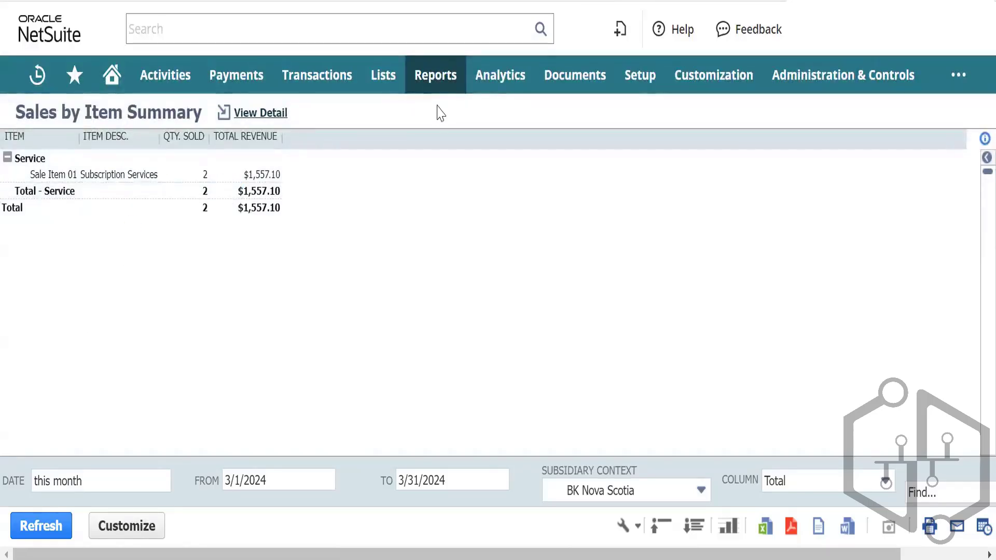
# Open the Sales Tax on Sales summary report from the US sales tax reports.
pyautogui.moveTo(430, 89)
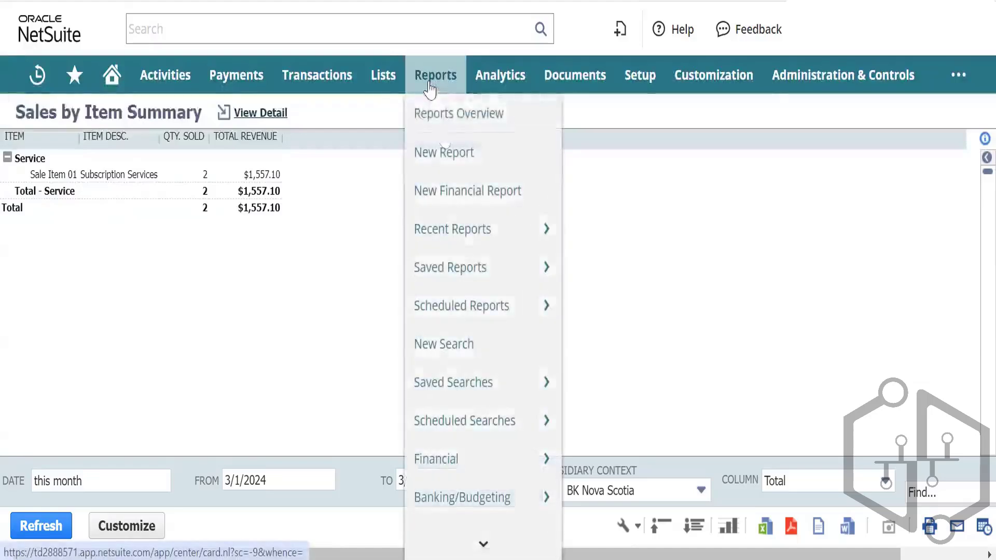
pyautogui.scroll(-8, 456, 311)
pyautogui.moveTo(457, 311)
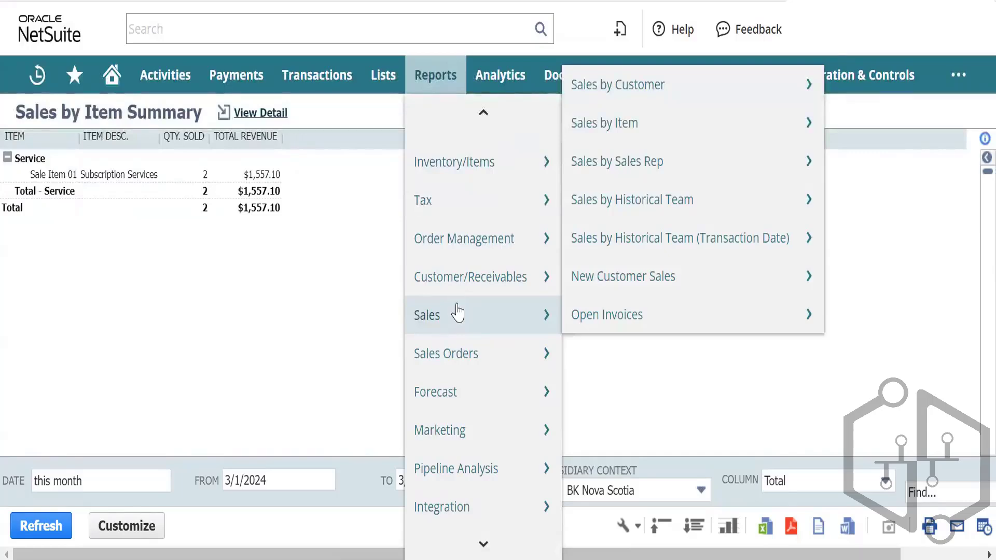
pyautogui.scroll(-2, 456, 314)
pyautogui.moveTo(475, 469)
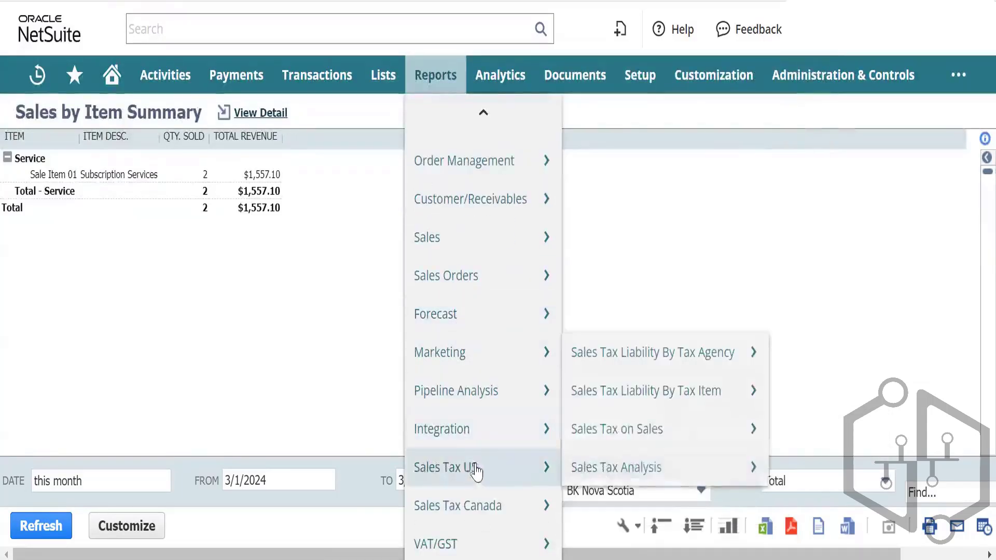
pyautogui.moveTo(578, 476)
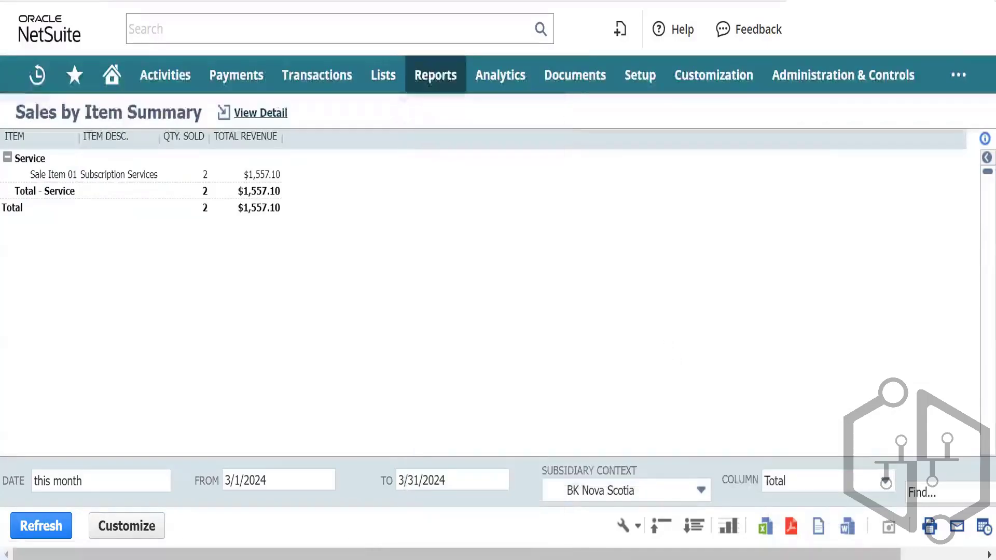
pyautogui.scroll(-5, 469, 337)
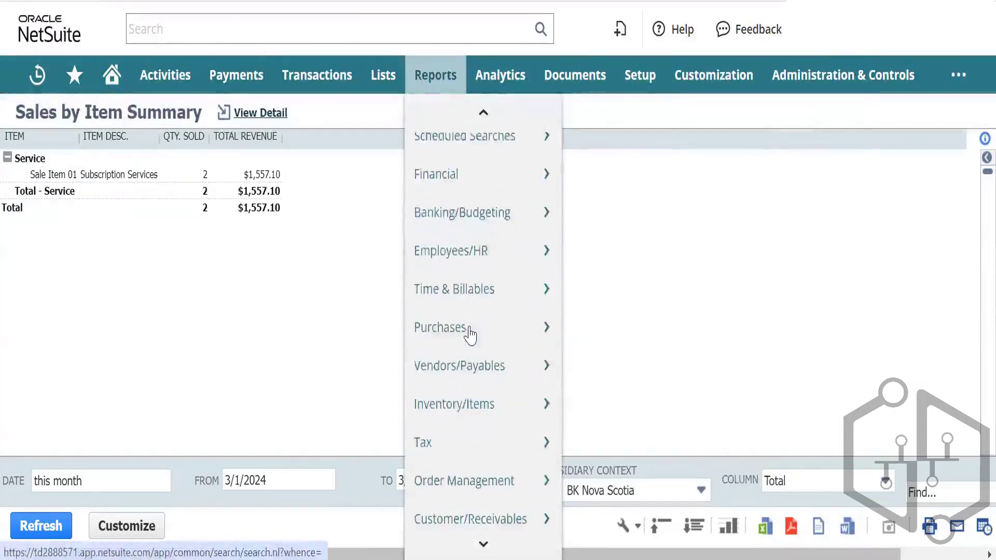
pyautogui.scroll(-3, 470, 334)
pyautogui.moveTo(534, 465)
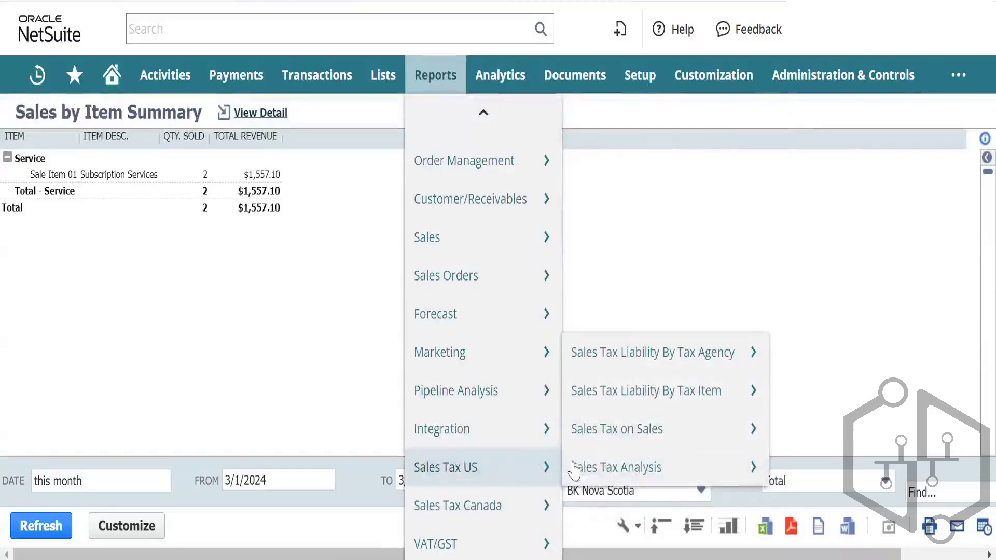
pyautogui.moveTo(643, 466)
pyautogui.moveTo(652, 434)
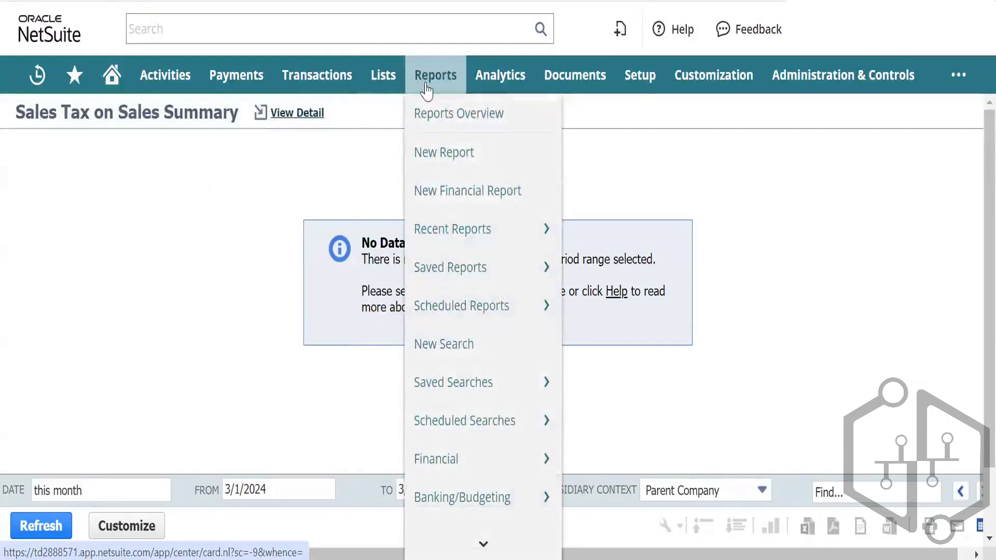
# Browse the Canadian sales tax reports, including PST on Sales and PST on Purchases.
pyautogui.scroll(-10, 446, 357)
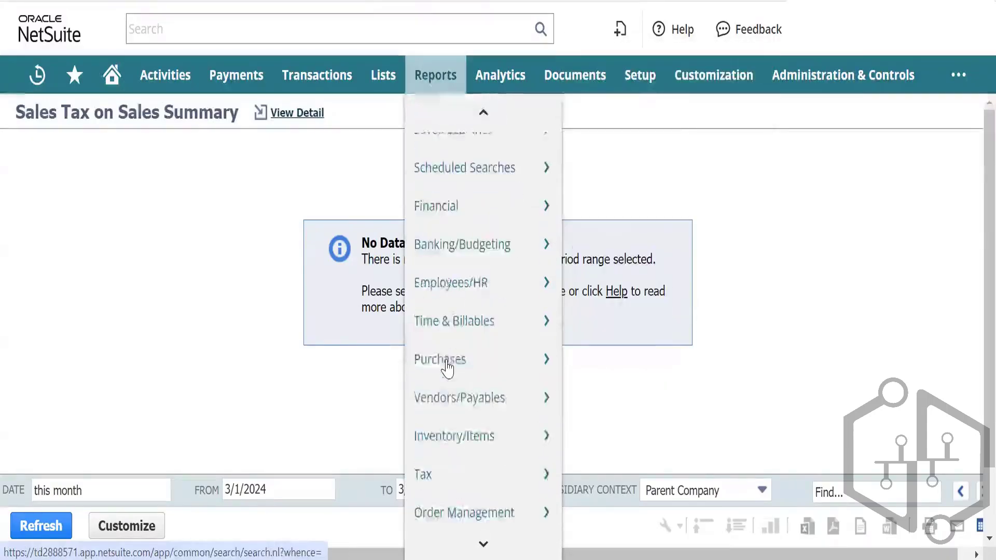
pyautogui.scroll(-3, 446, 363)
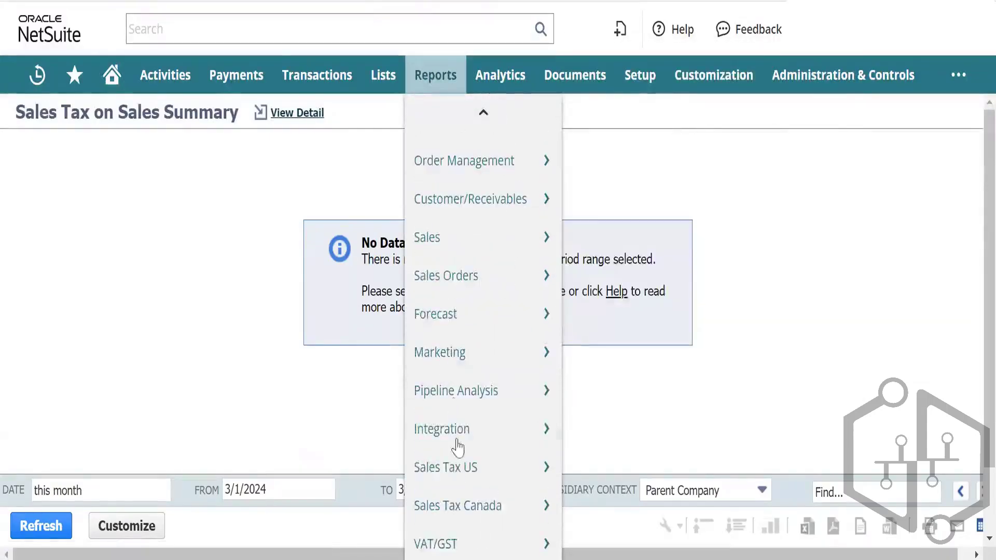
pyautogui.moveTo(479, 509)
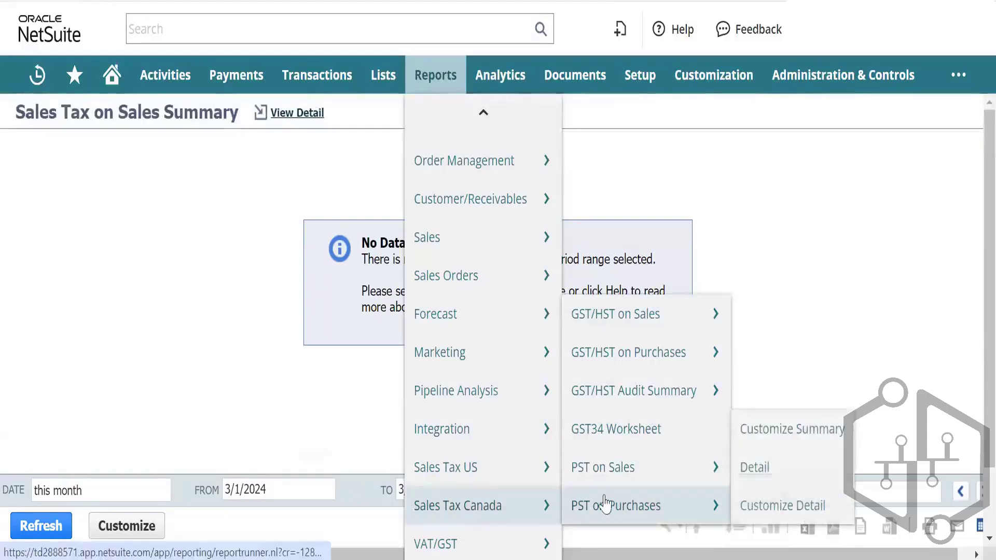